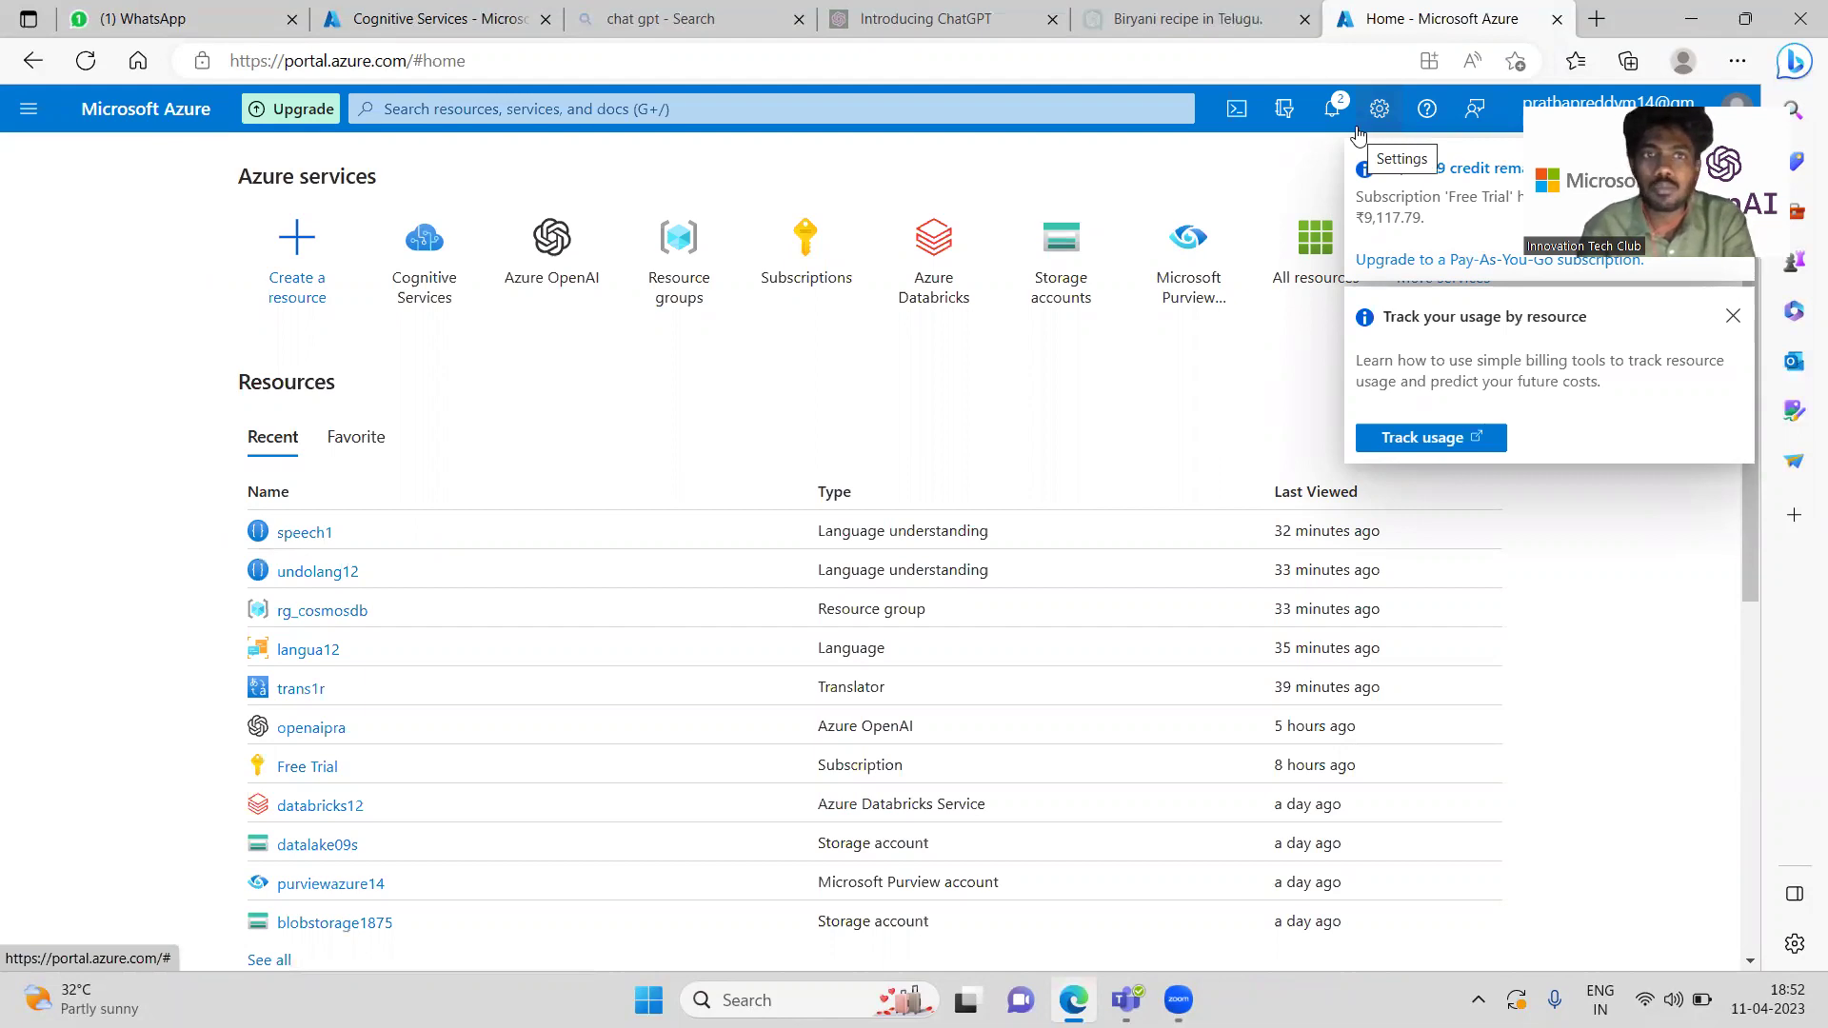
Search the portal for "cogn" and open the Cognitive Services page.
left_click(521, 112)
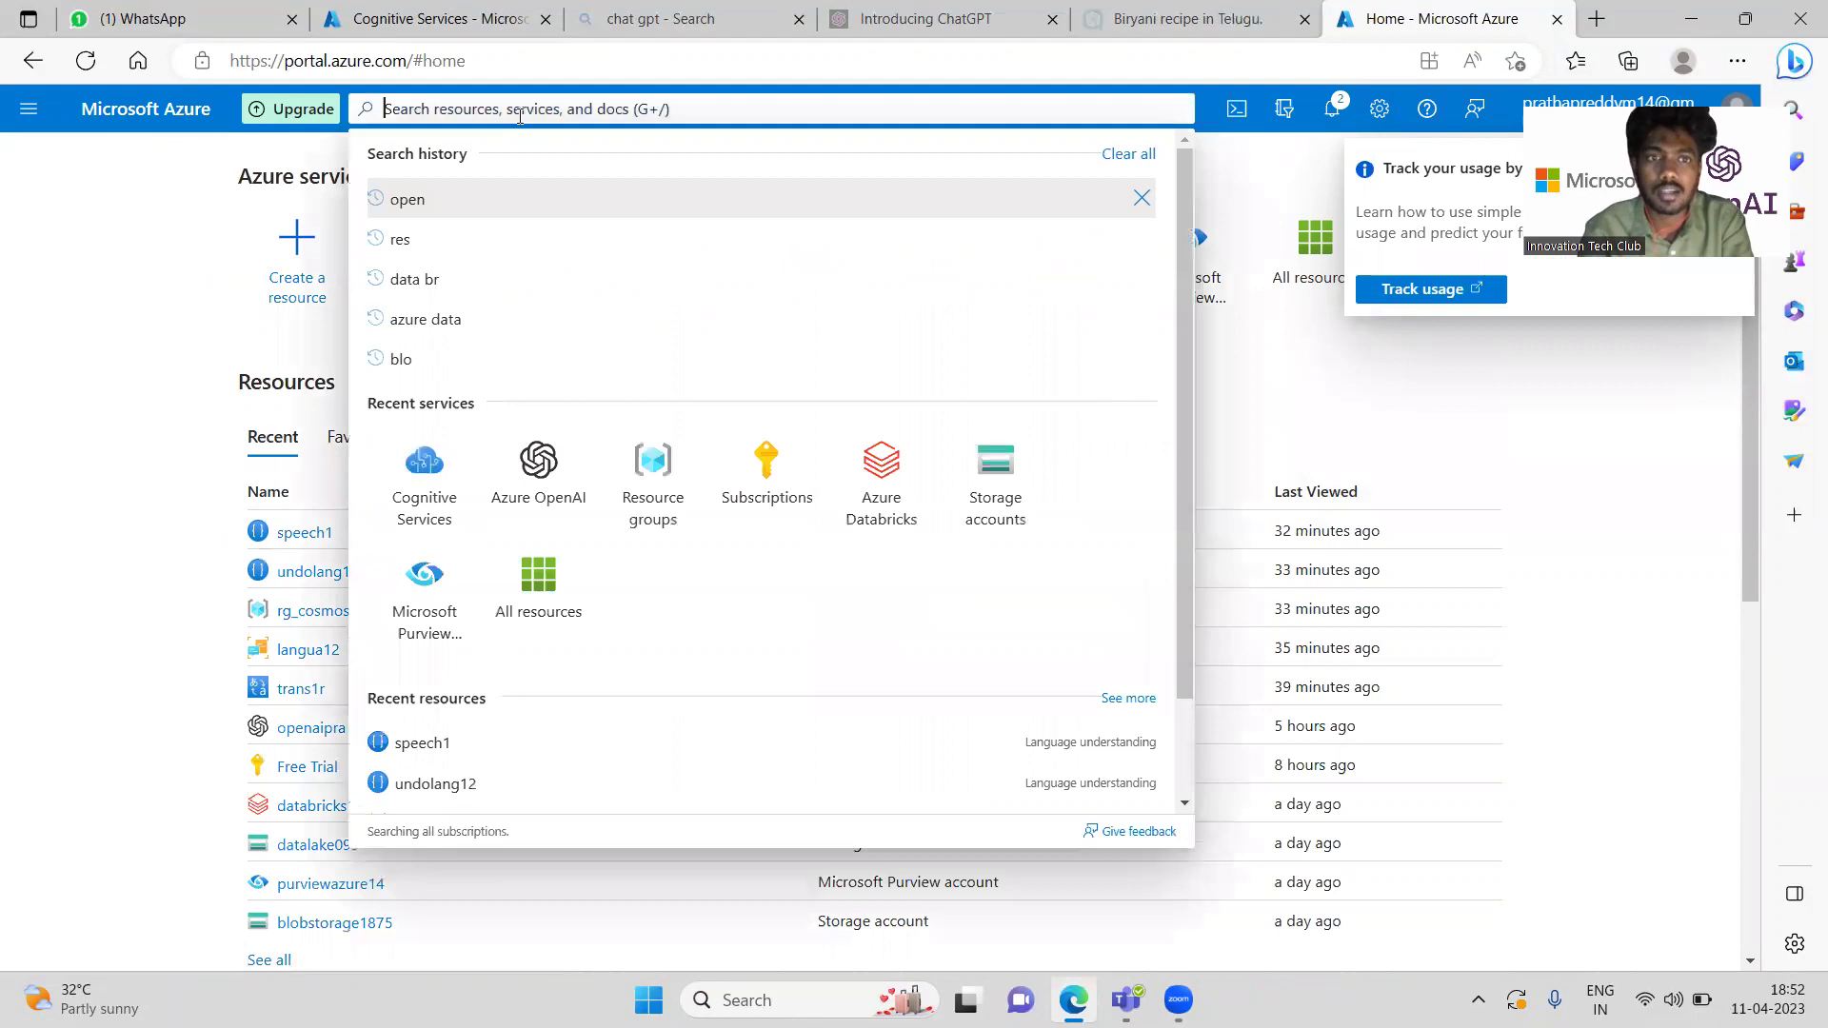
type("cogn")
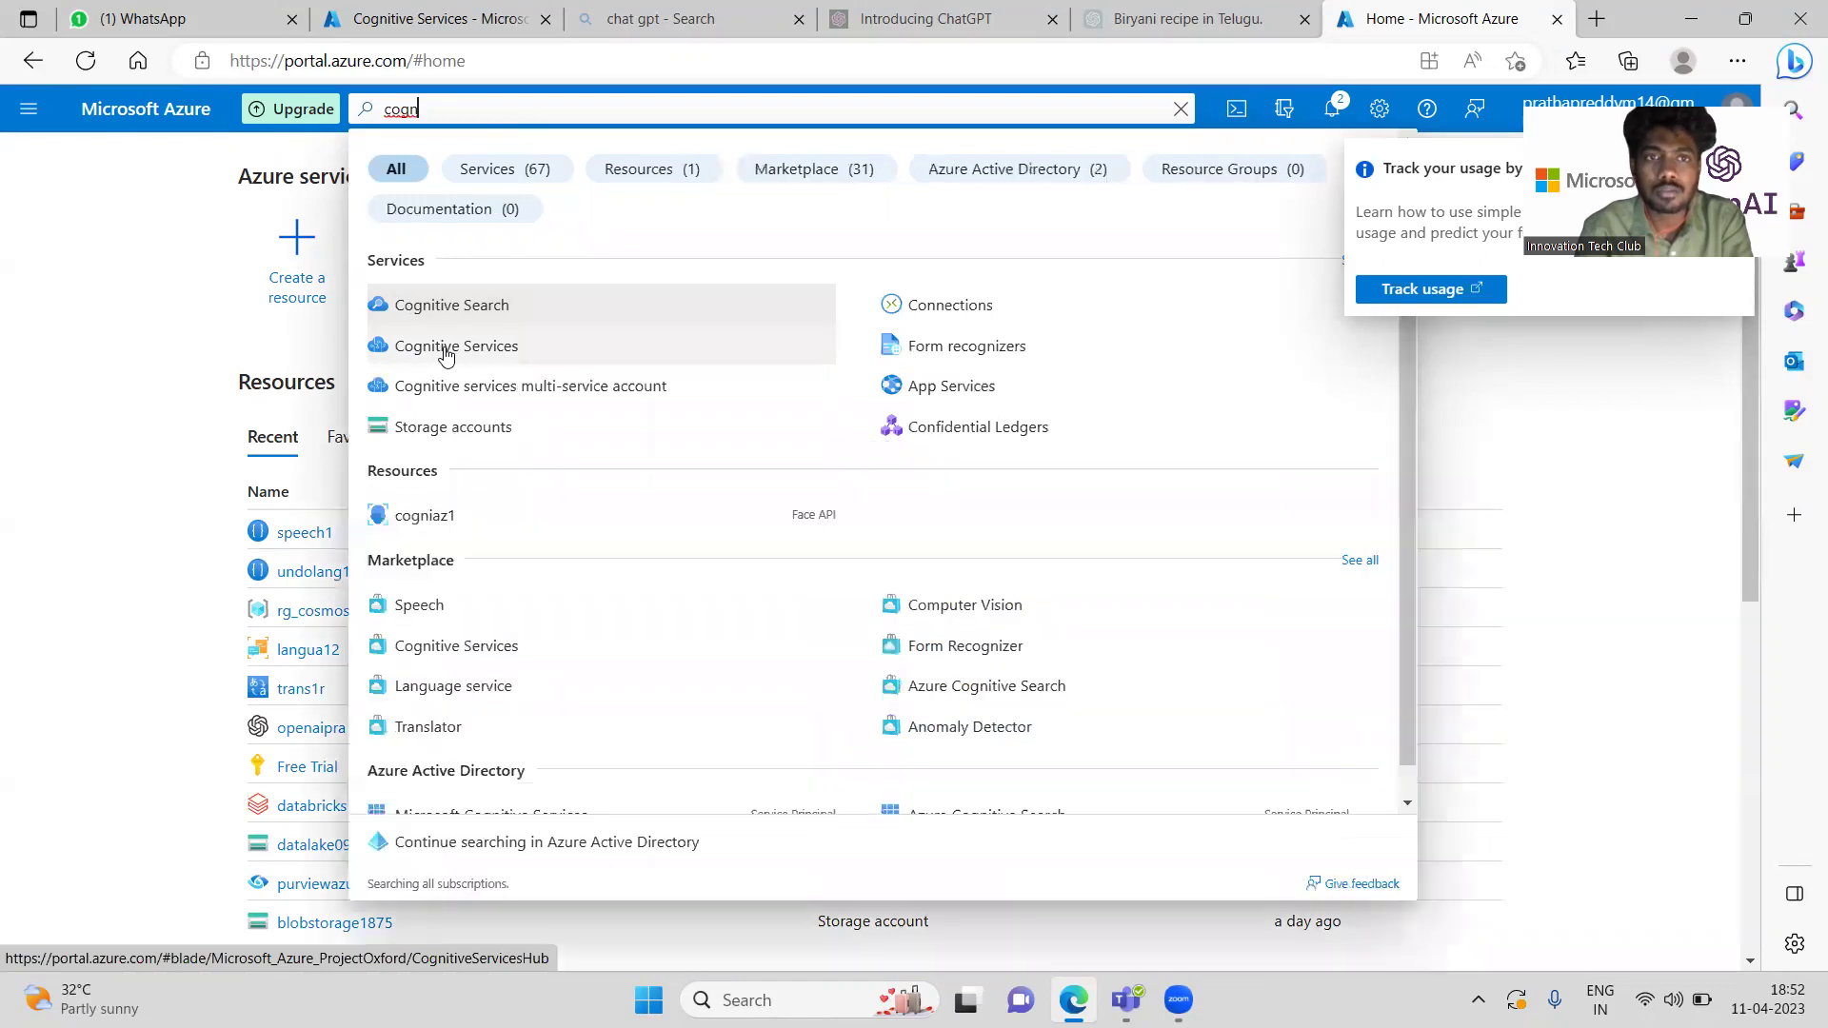
left_click(483, 354)
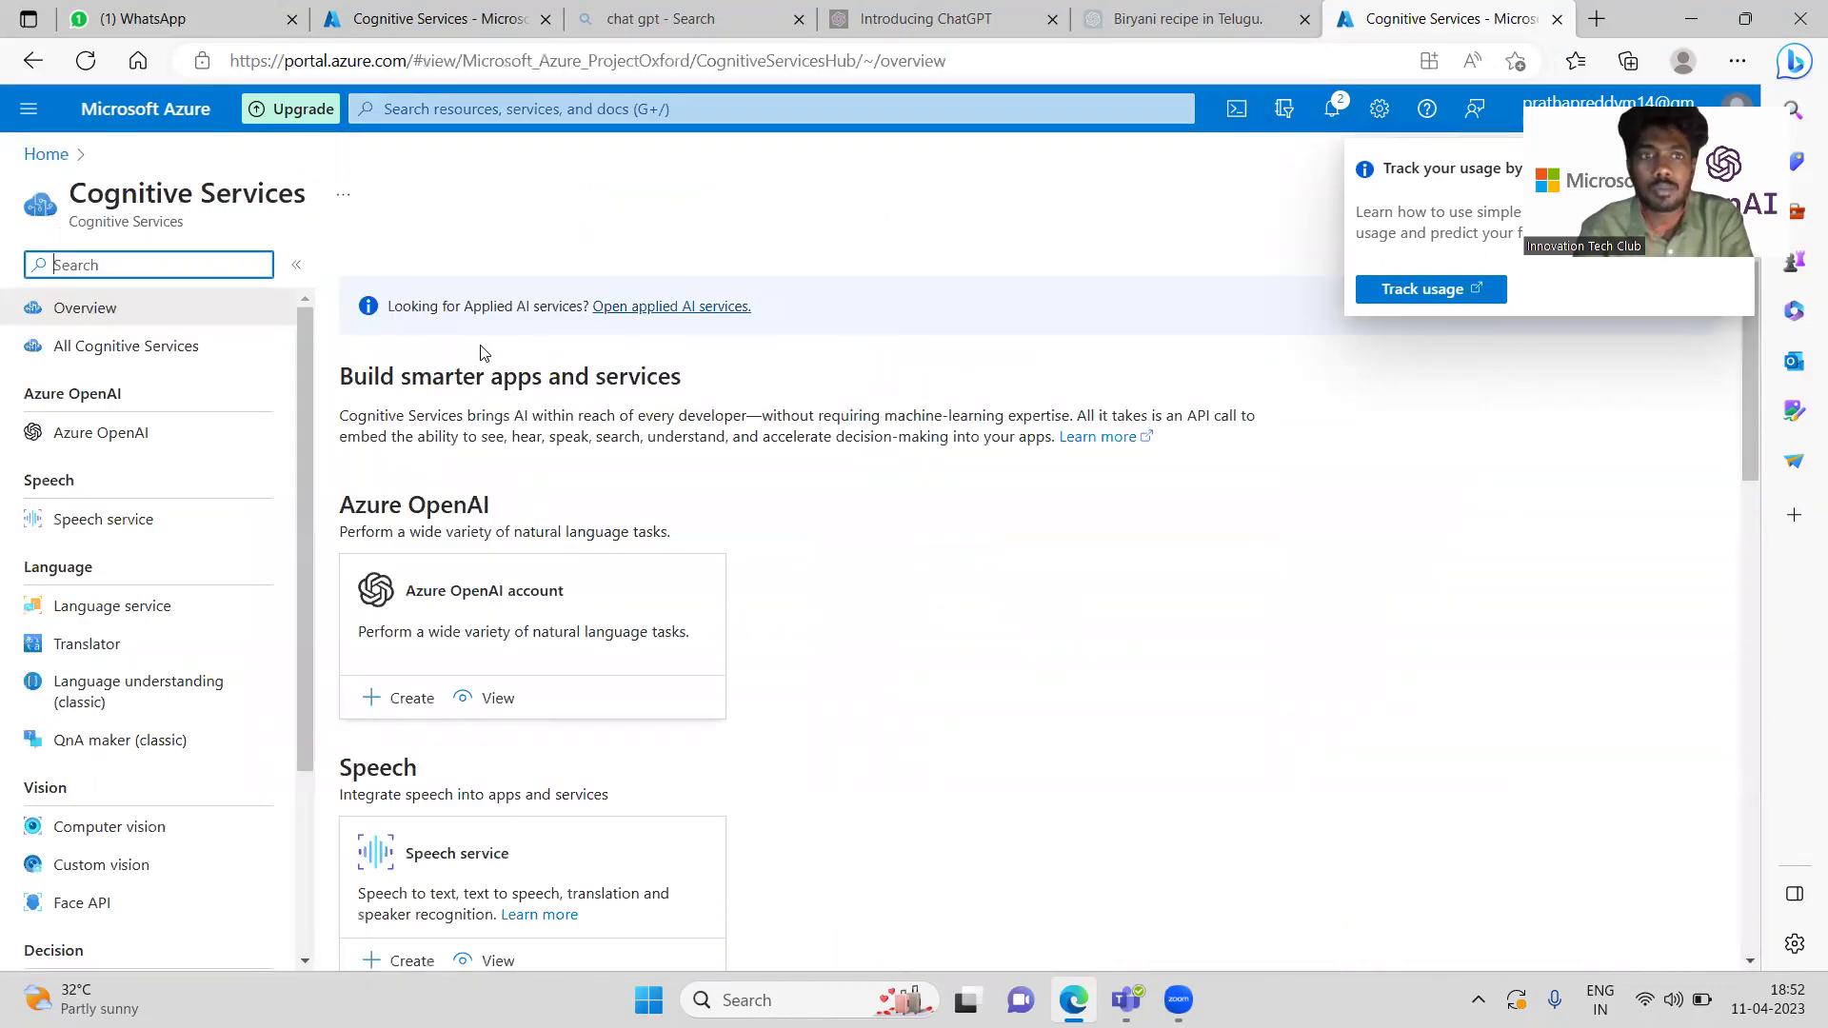
Browse the Speech, Language, Vision and Decision offerings, and view the existing Language Service resources.
scroll(763, 494, "down", 5)
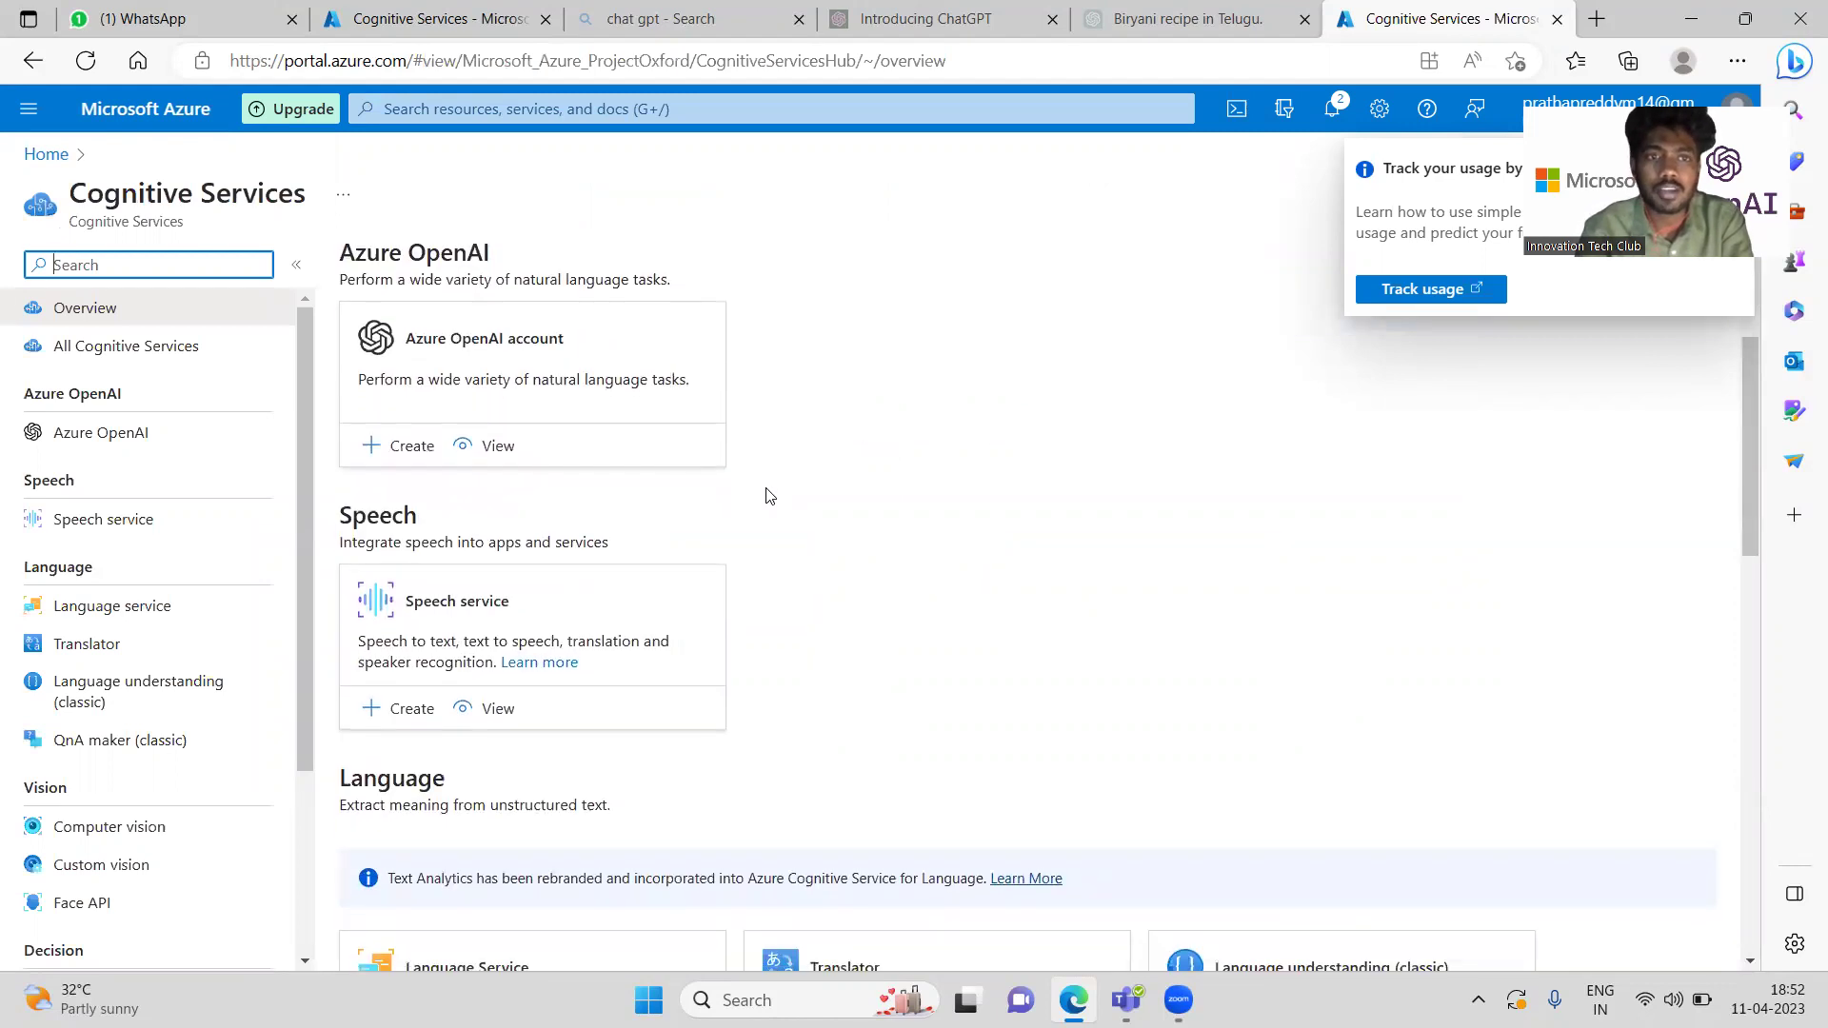
scroll(481, 326, "down", 2)
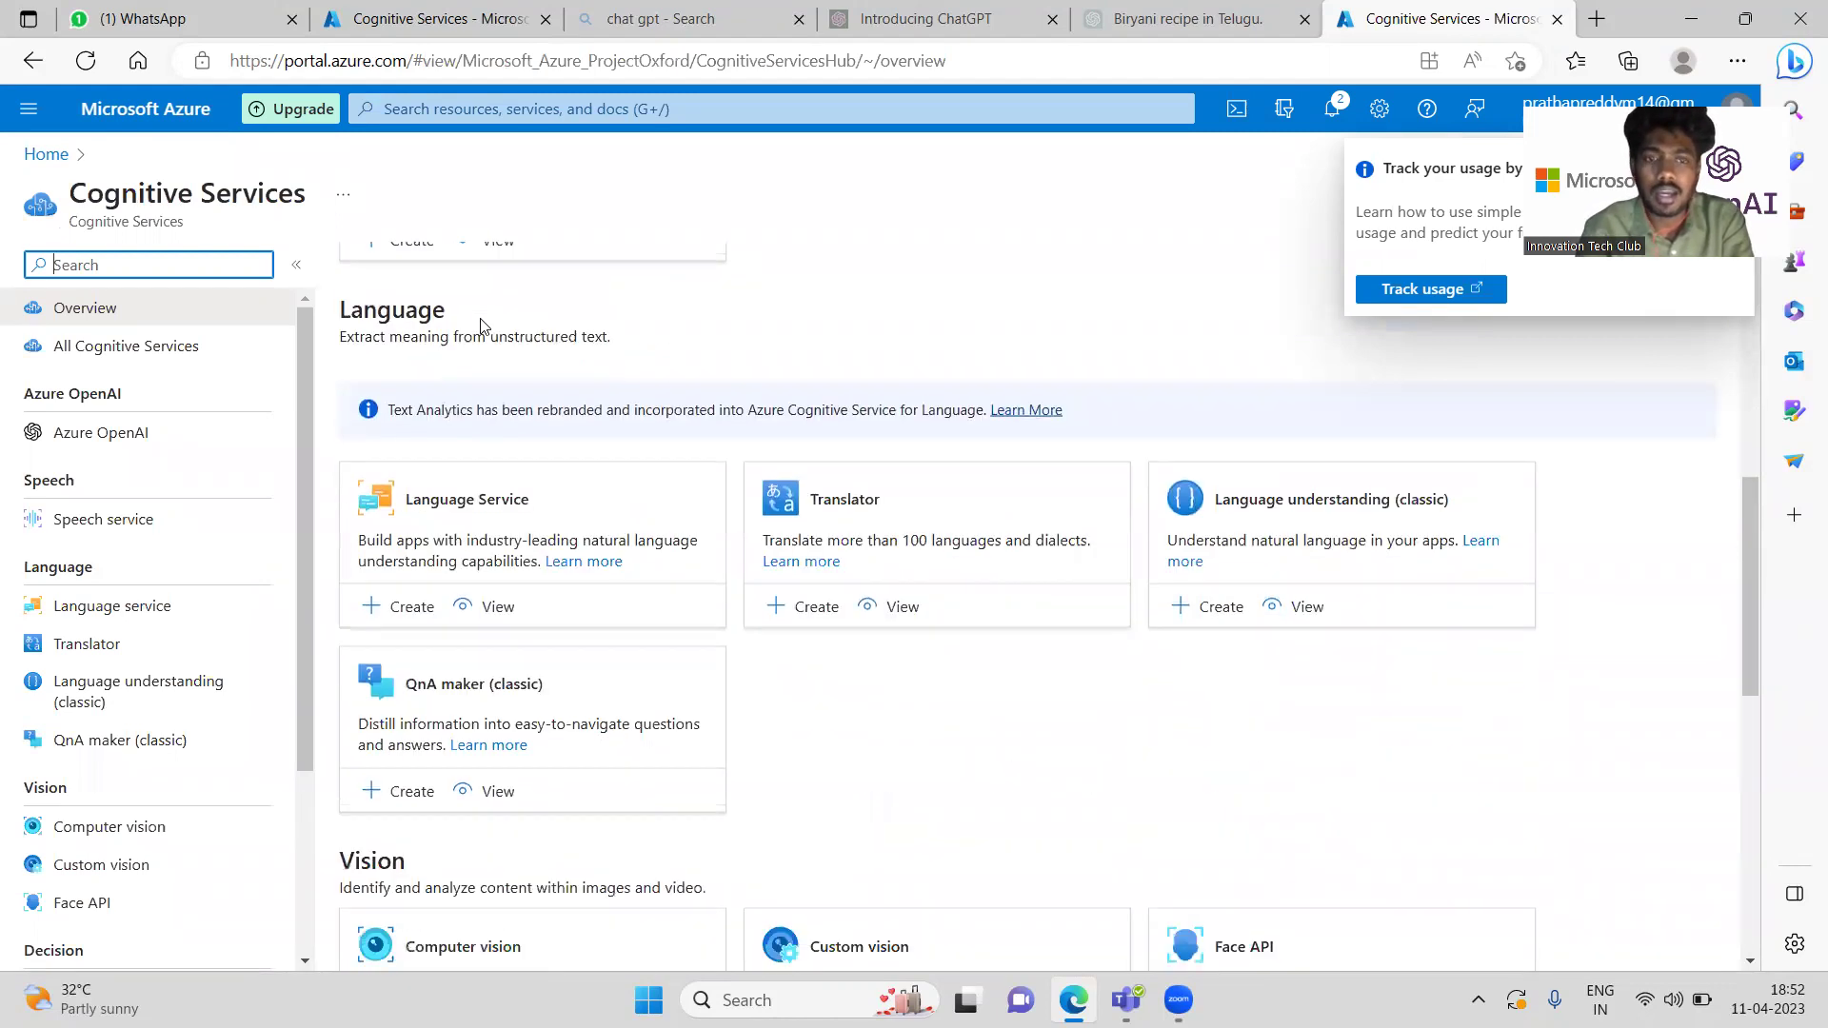
scroll(481, 326, "down", 3)
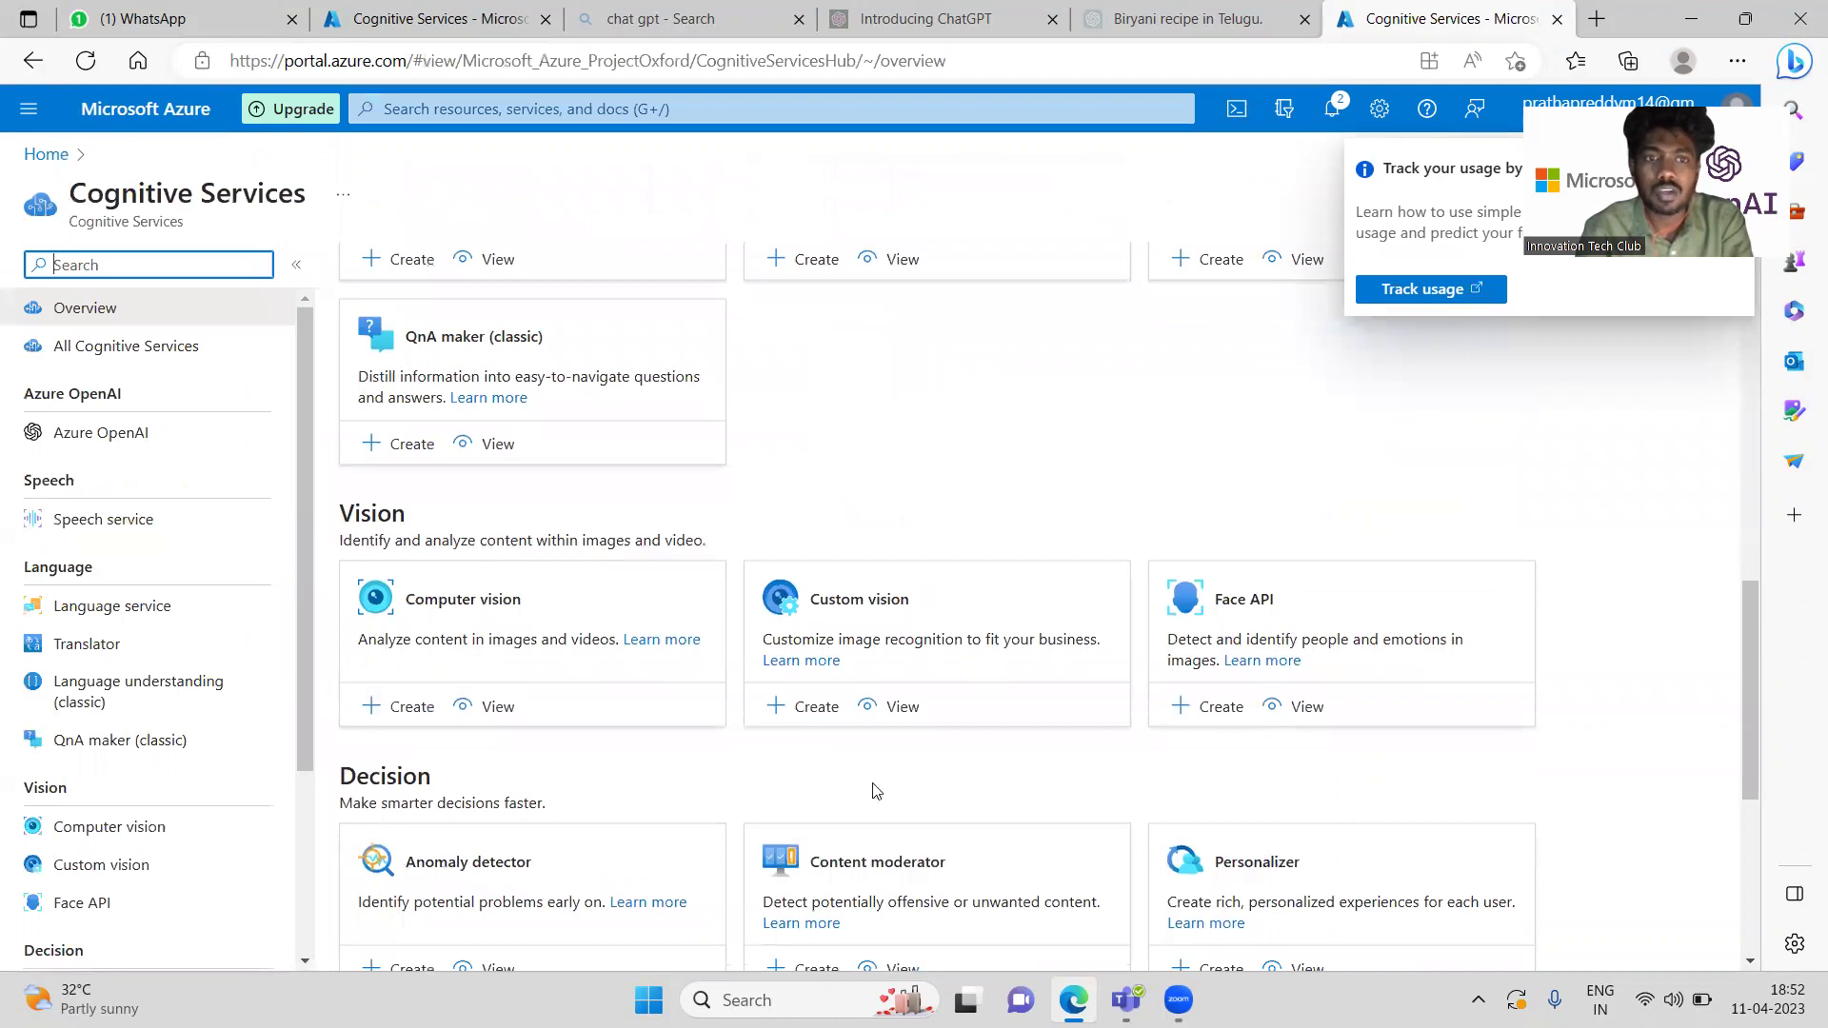
scroll(847, 533, "up", 3)
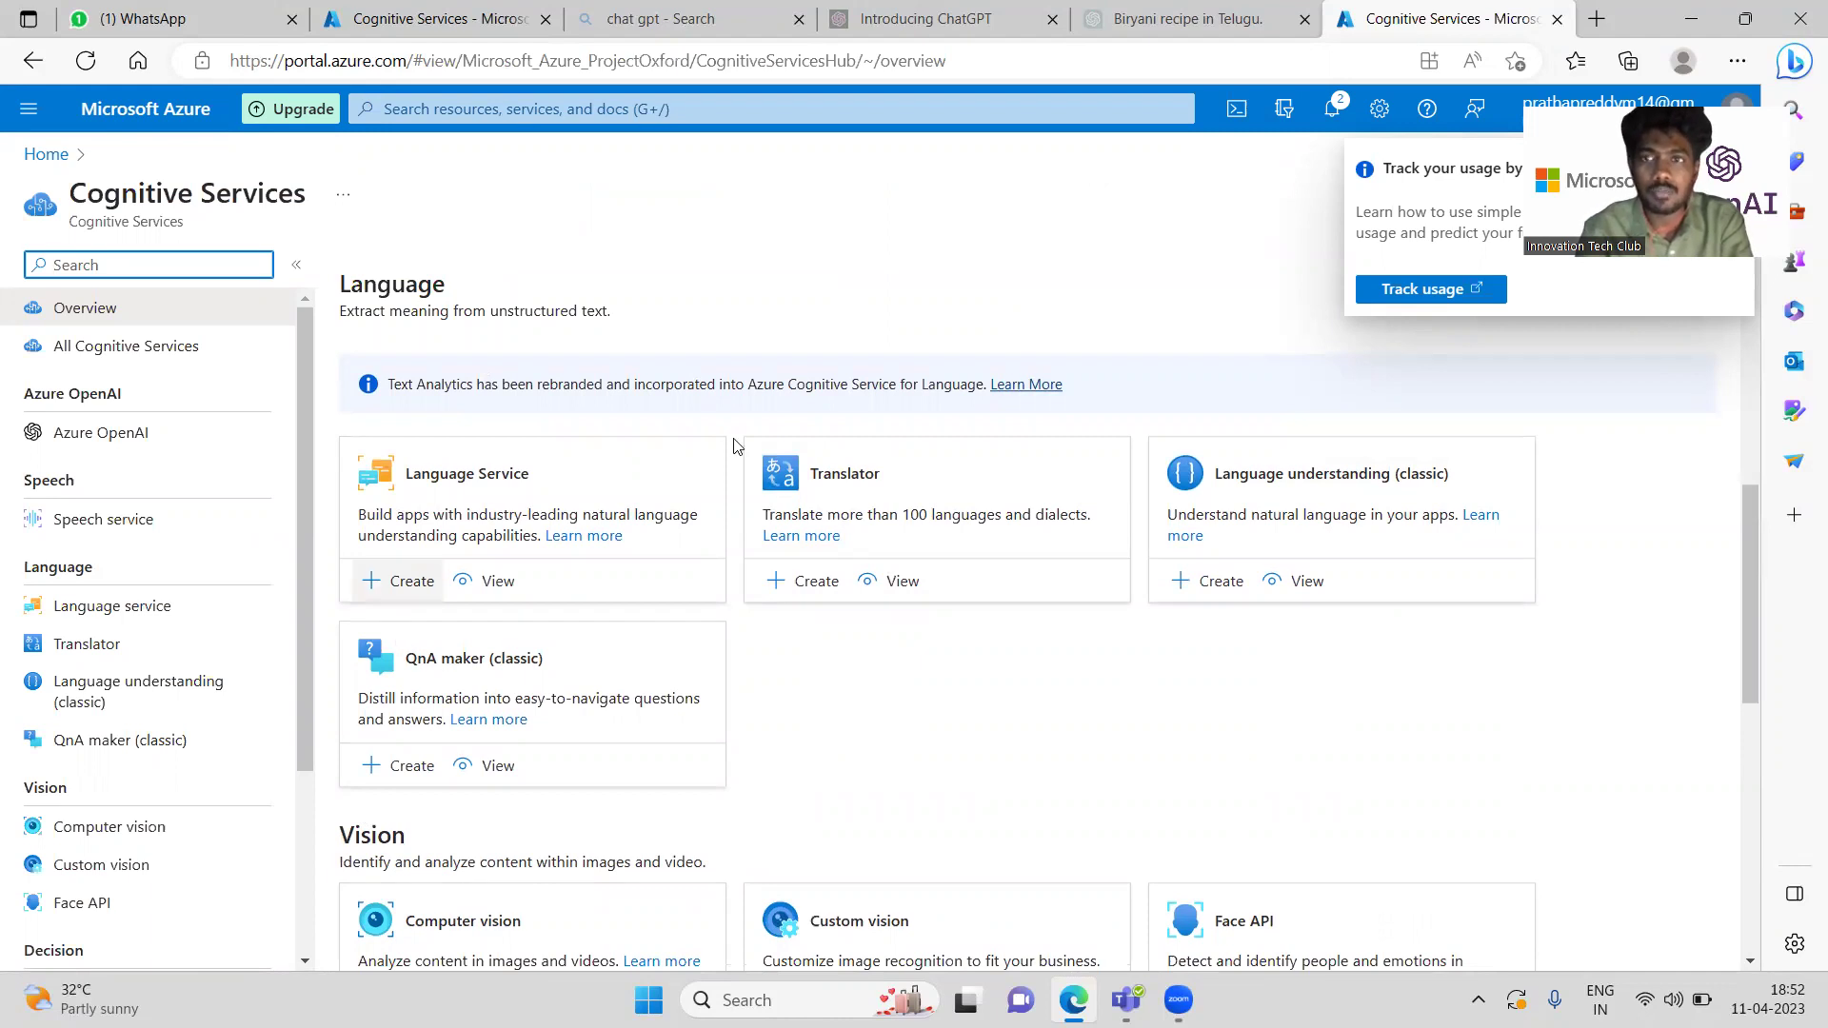
left_click(1095, 489)
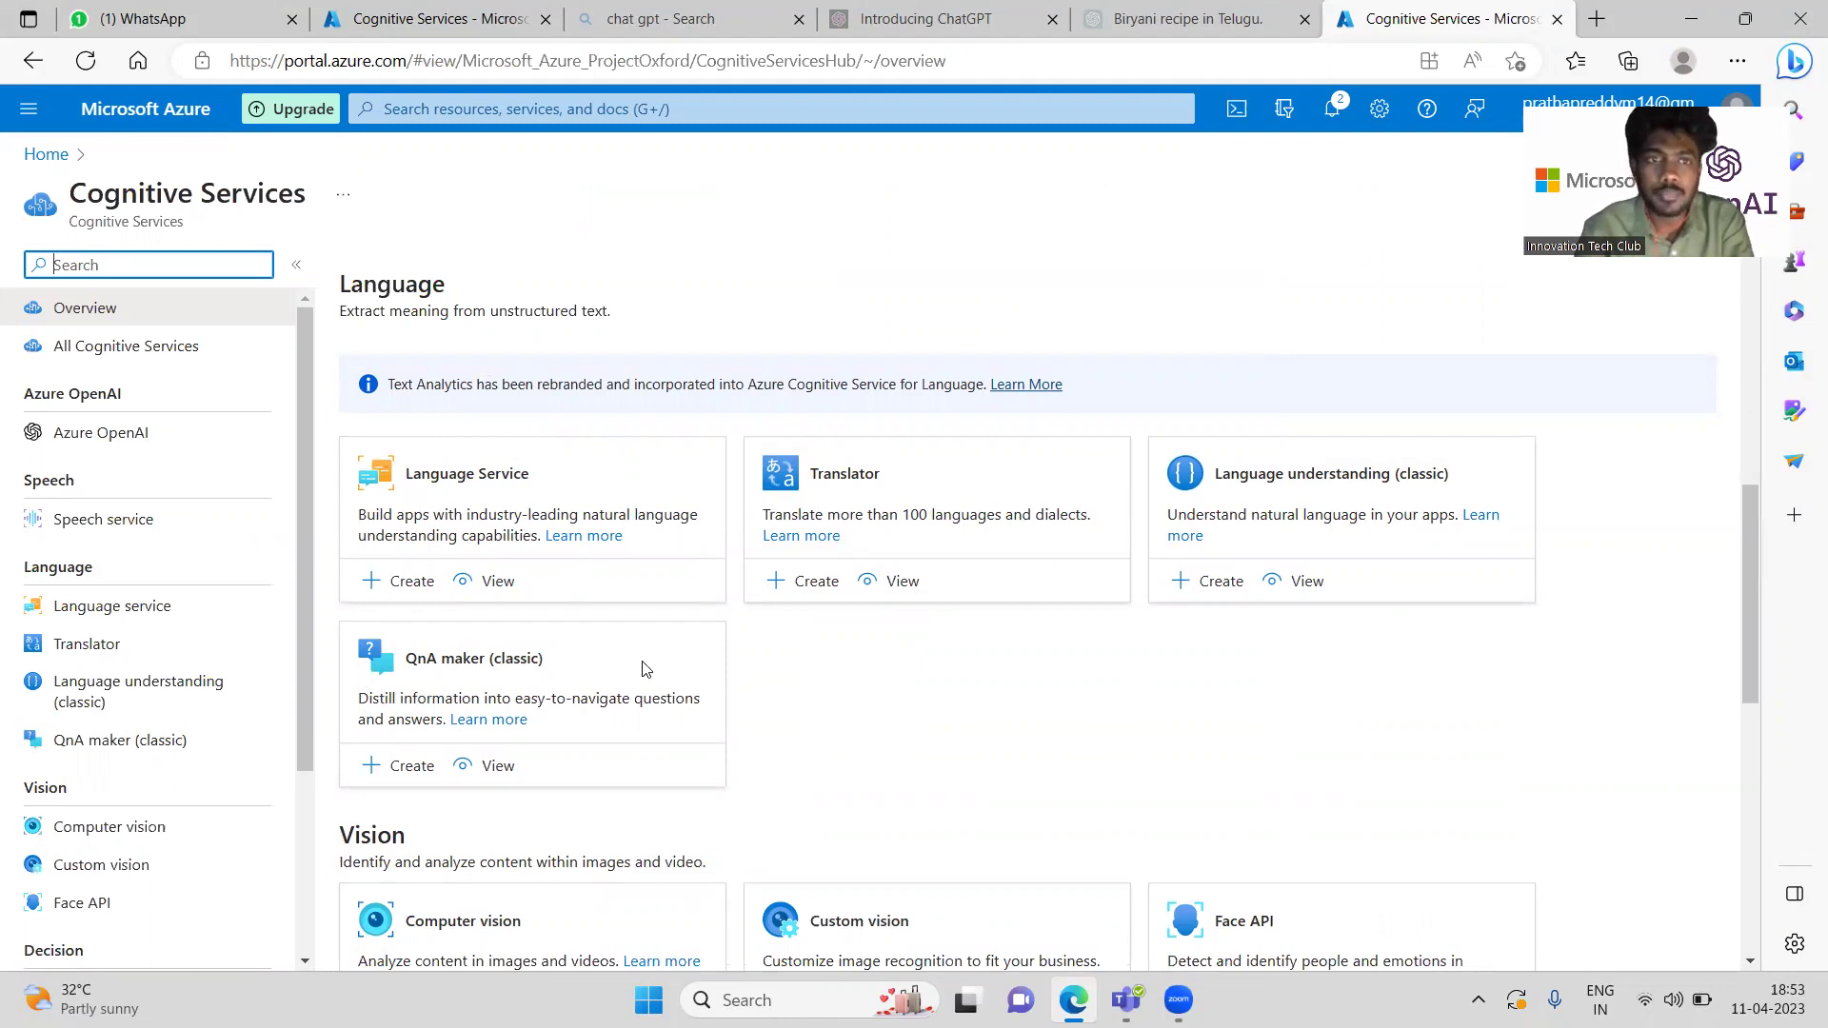
left_click(467, 583)
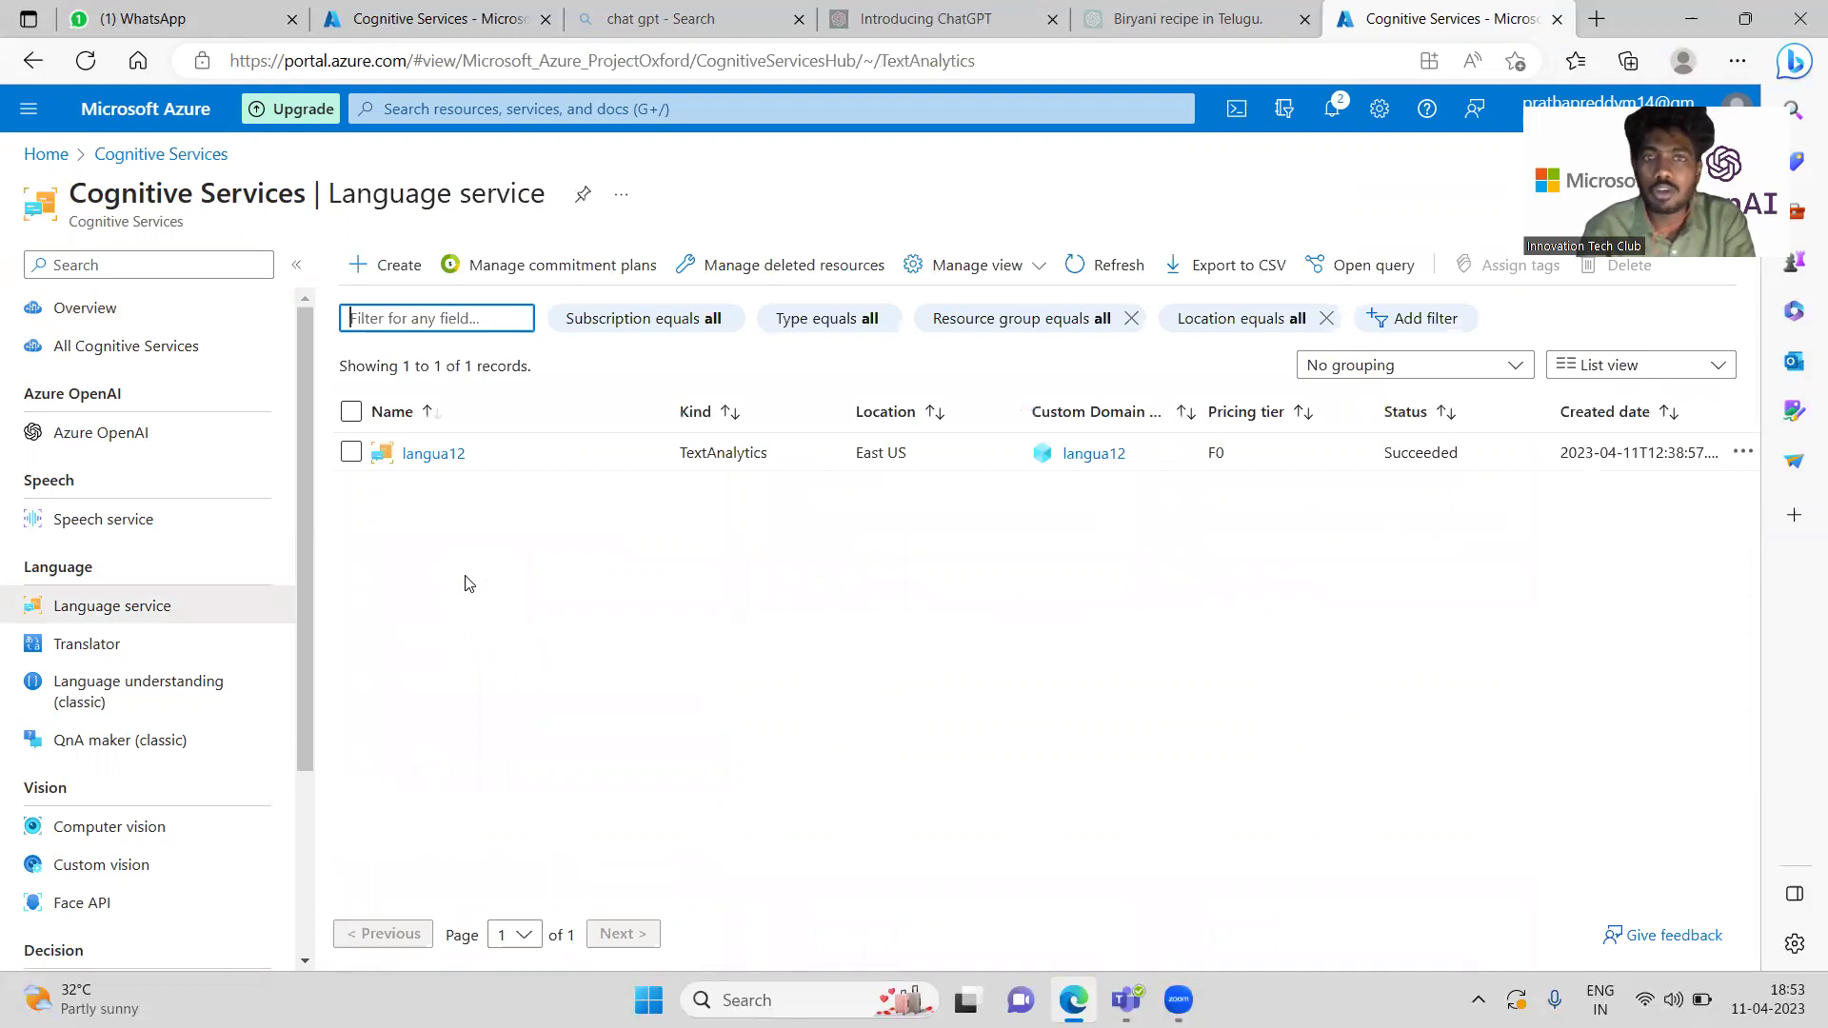
Start creating a Language resource with only the default features, and inspect the choices for an existing or new resource group.
left_click(388, 267)
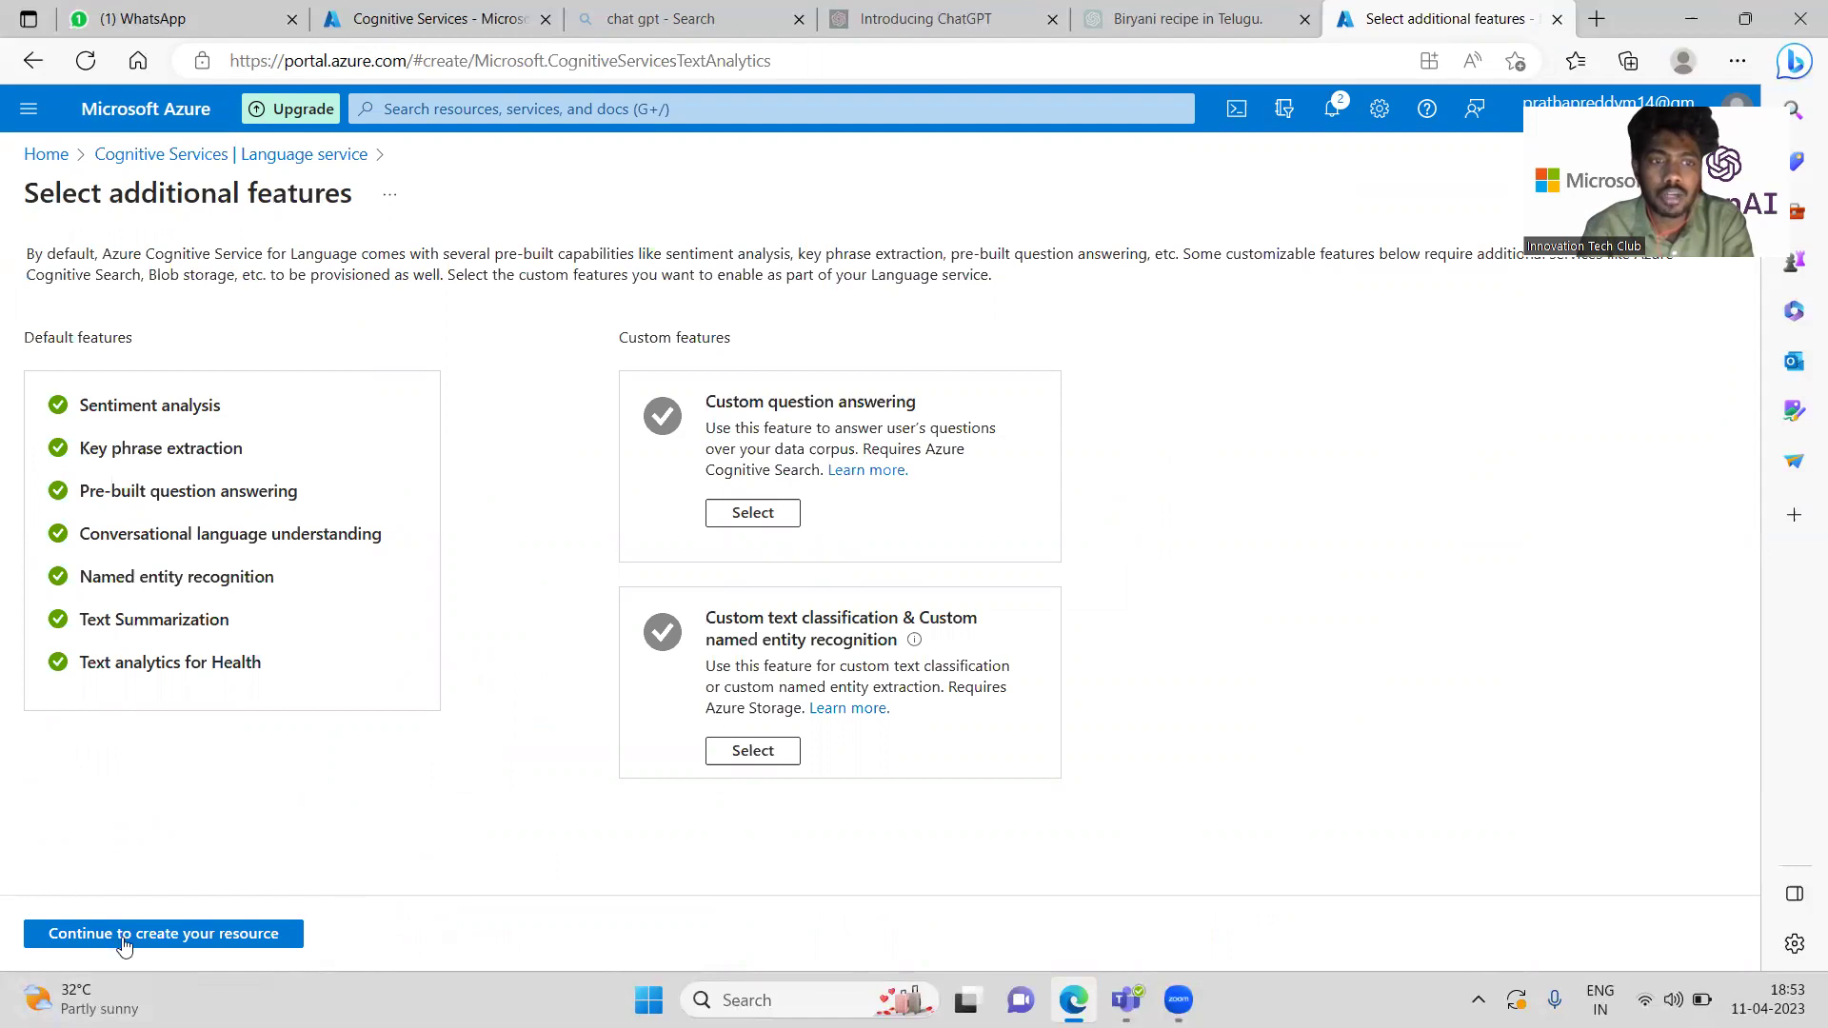
left_click(209, 937)
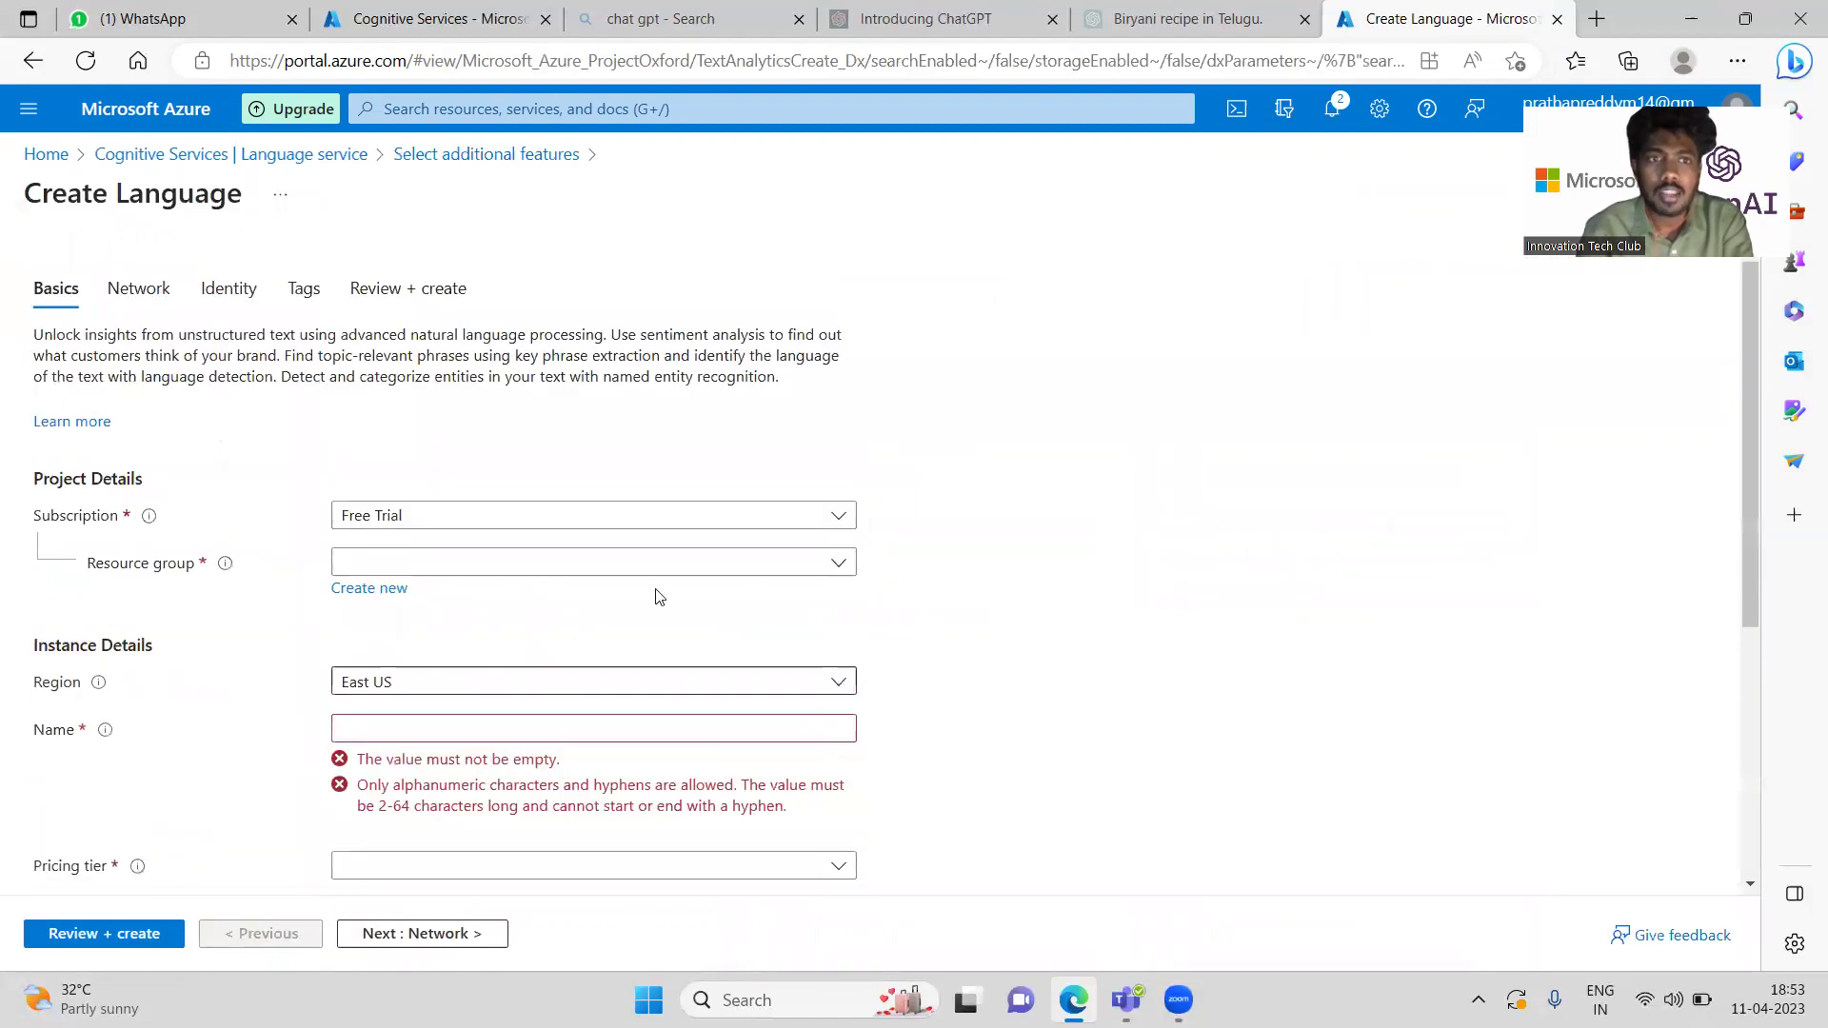
scroll(357, 474, "down", 1)
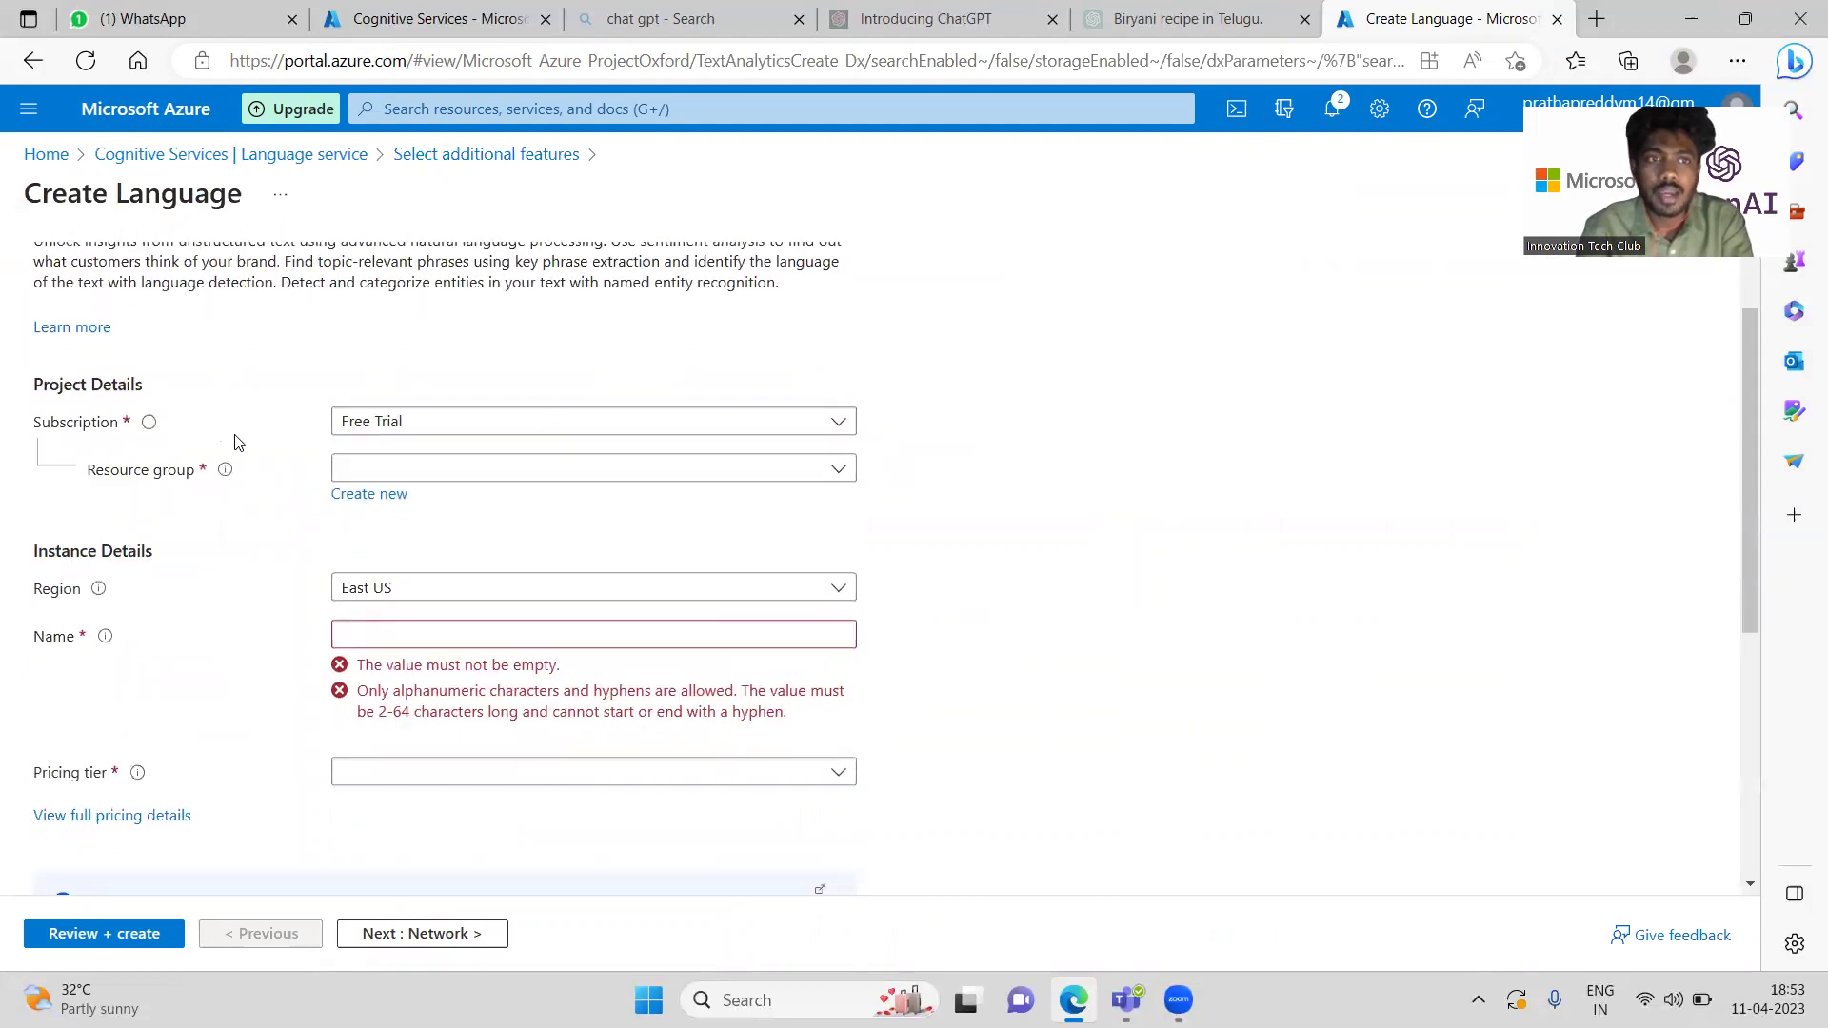
left_click(580, 473)
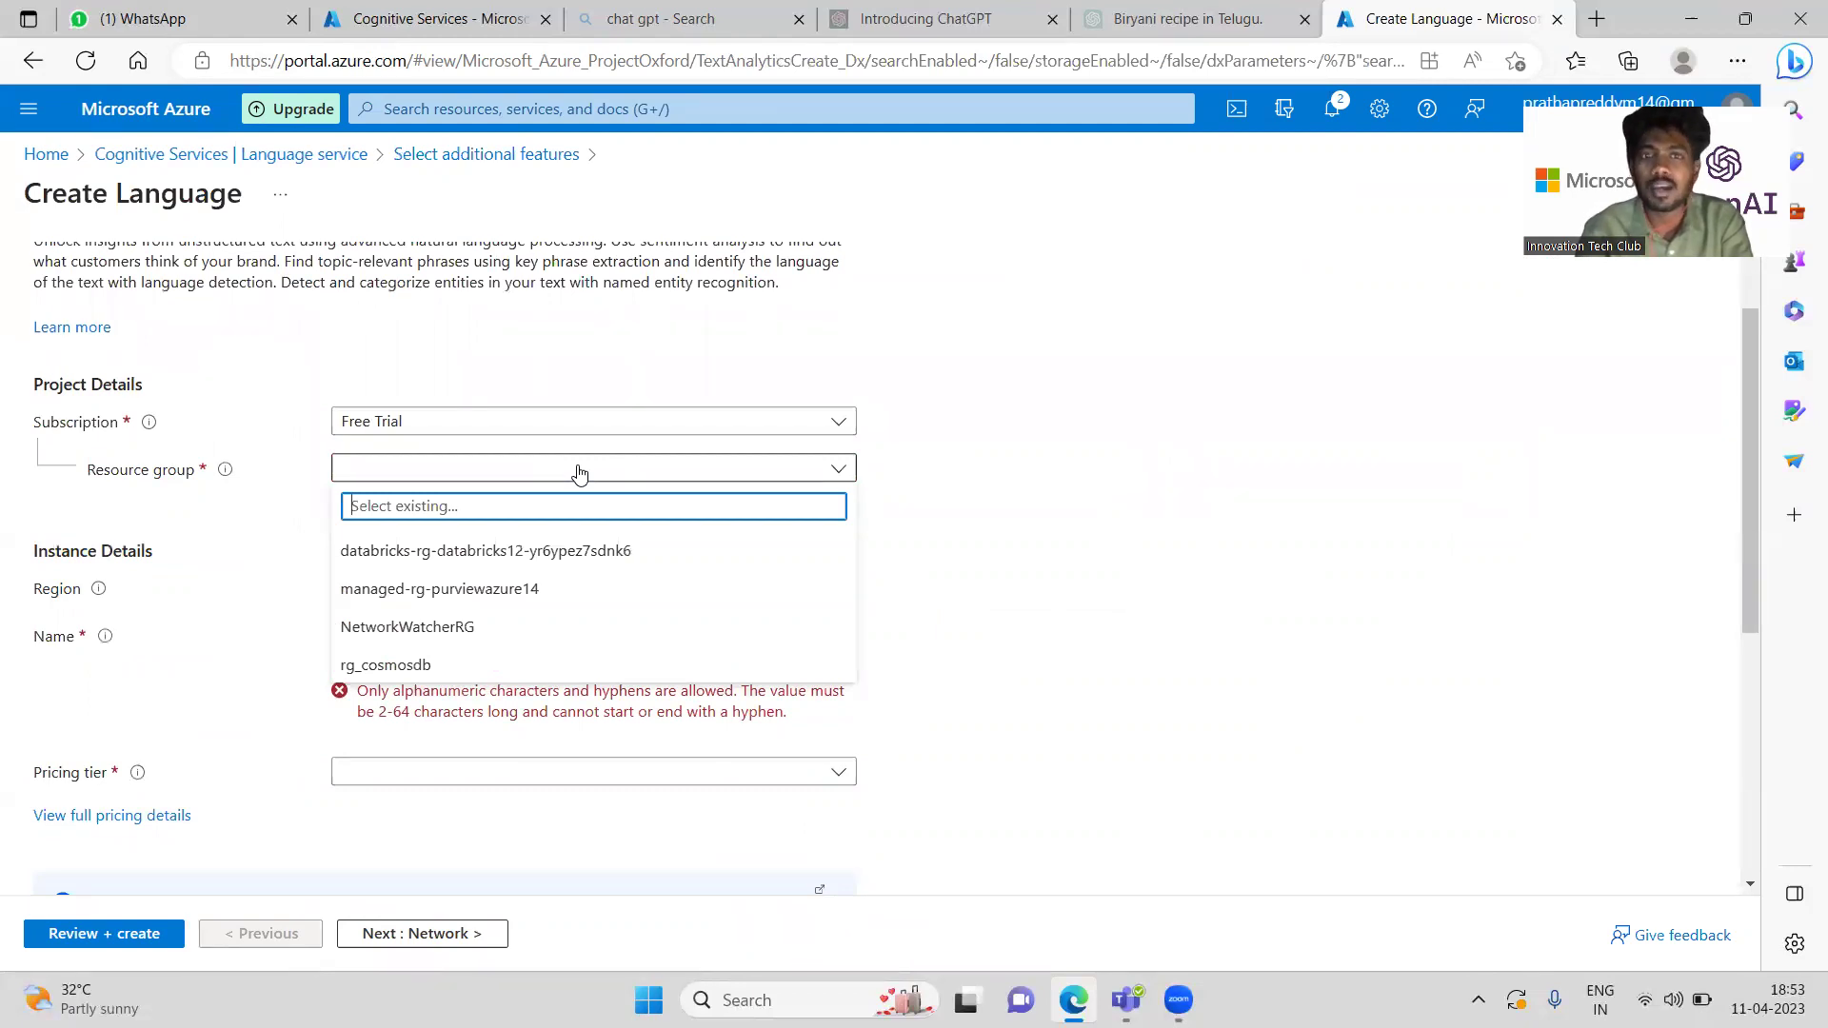
left_click(1114, 481)
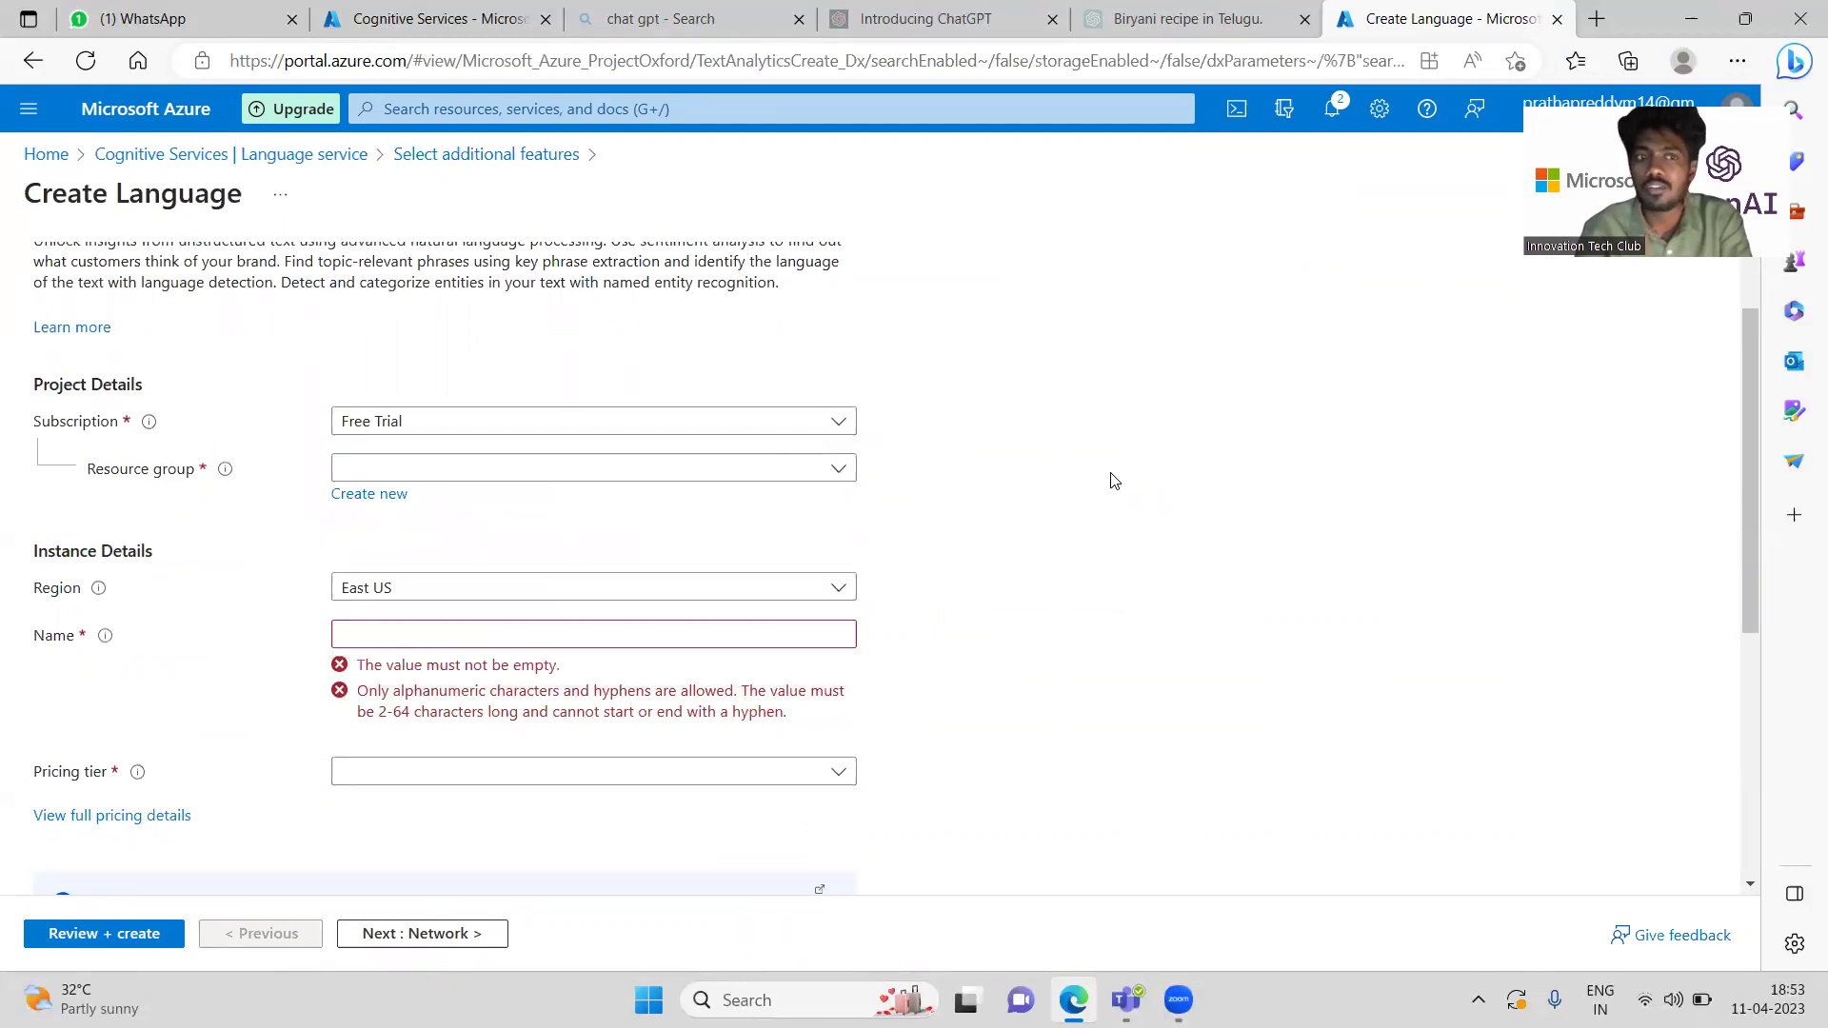
left_click(390, 494)
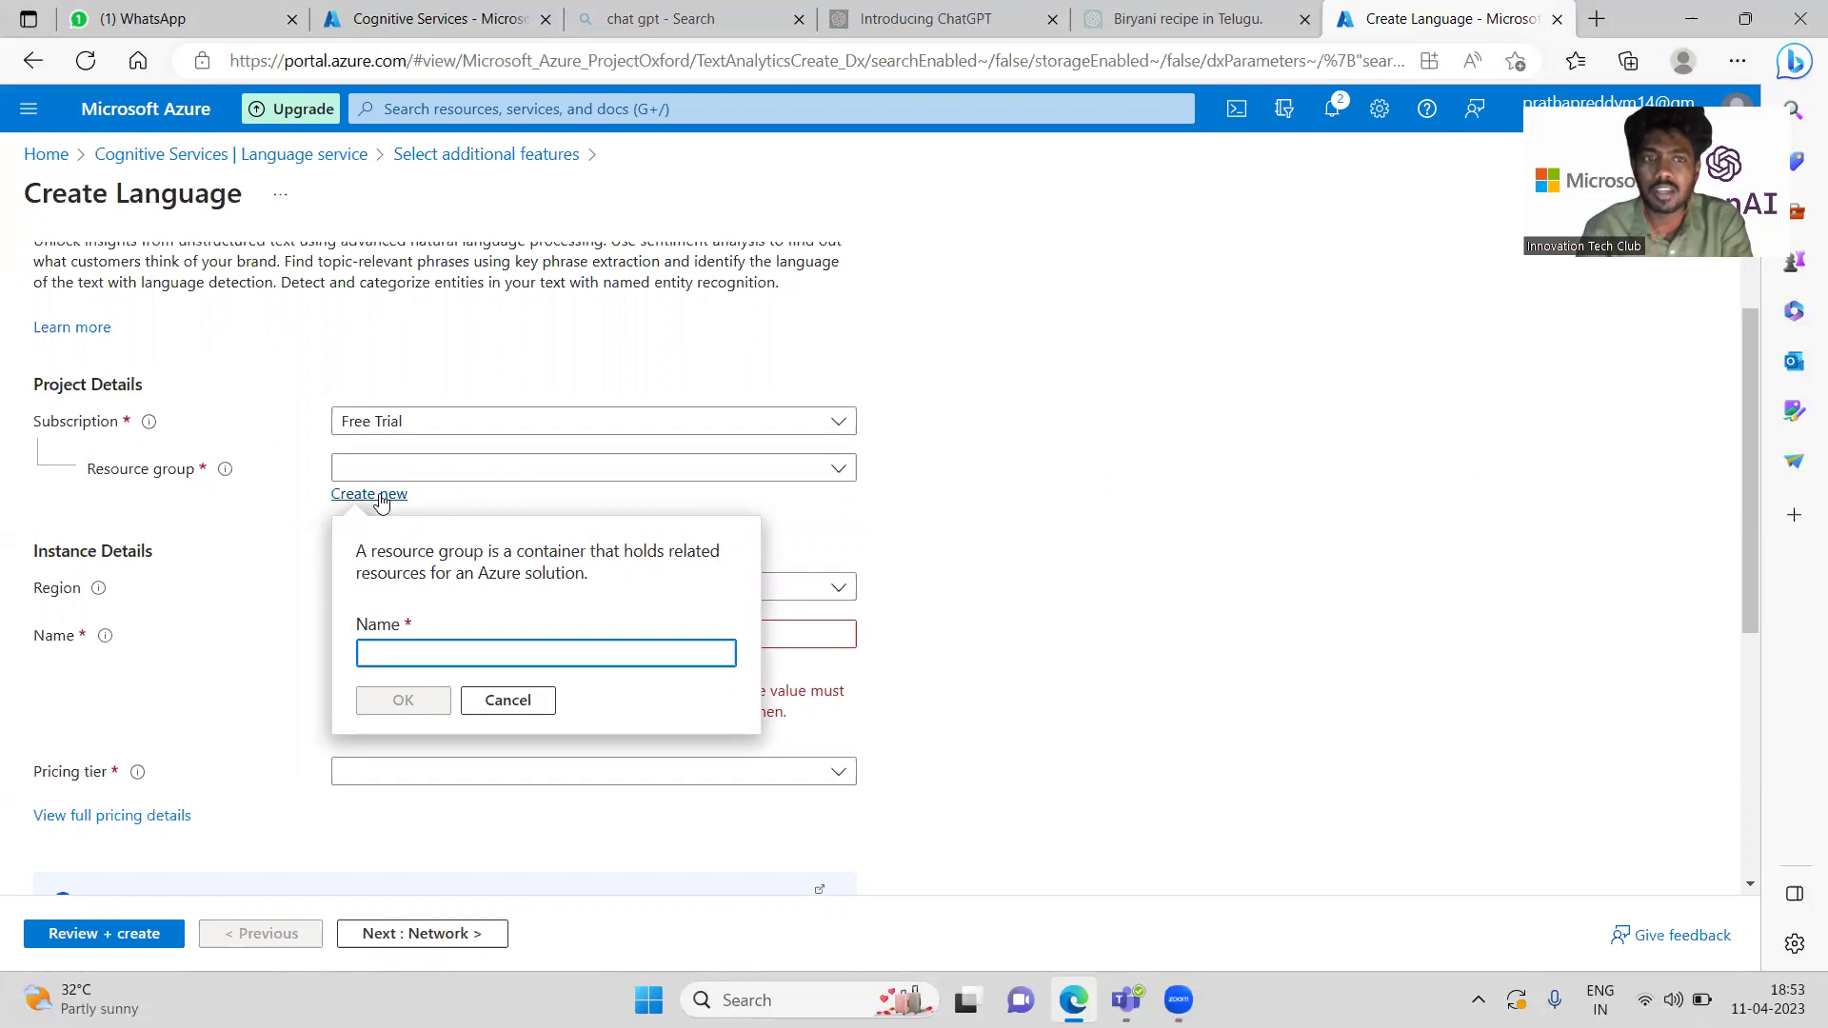
left_click(916, 515)
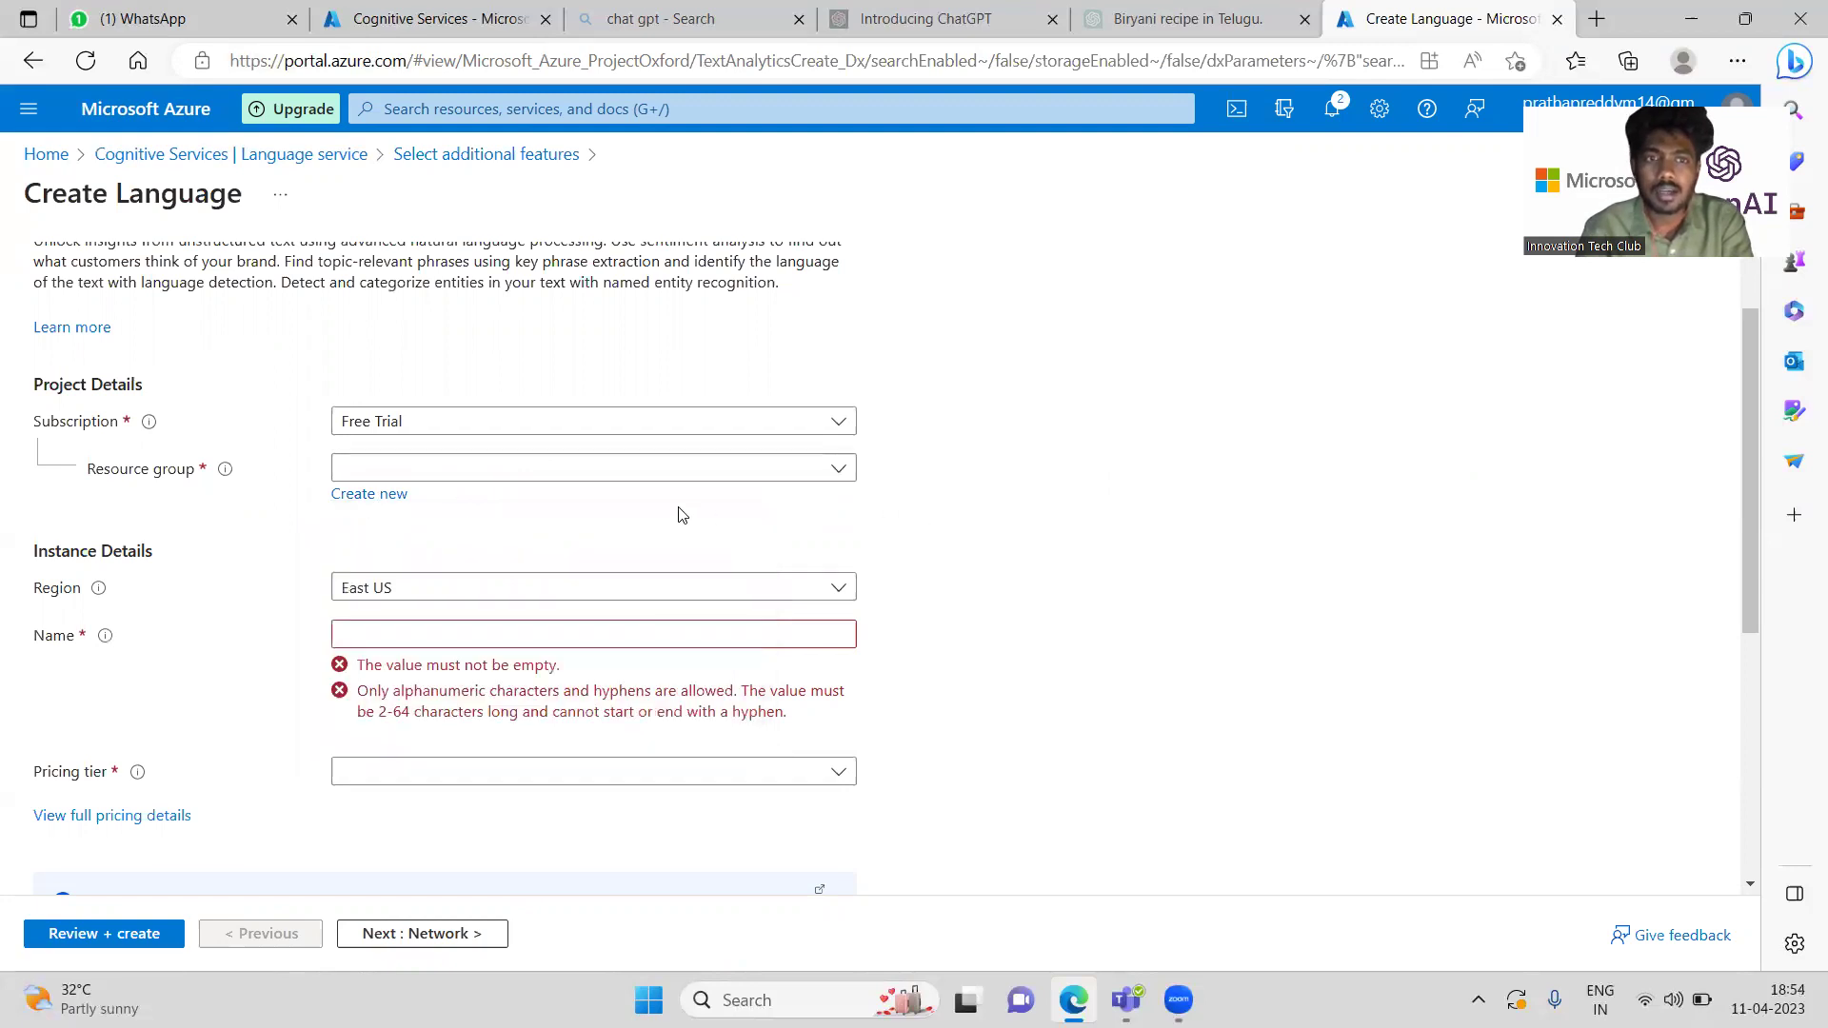
Examine the available regions and pricing tiers for the Language resource, dismissing the meeting notification.
scroll(683, 515, "down", 1)
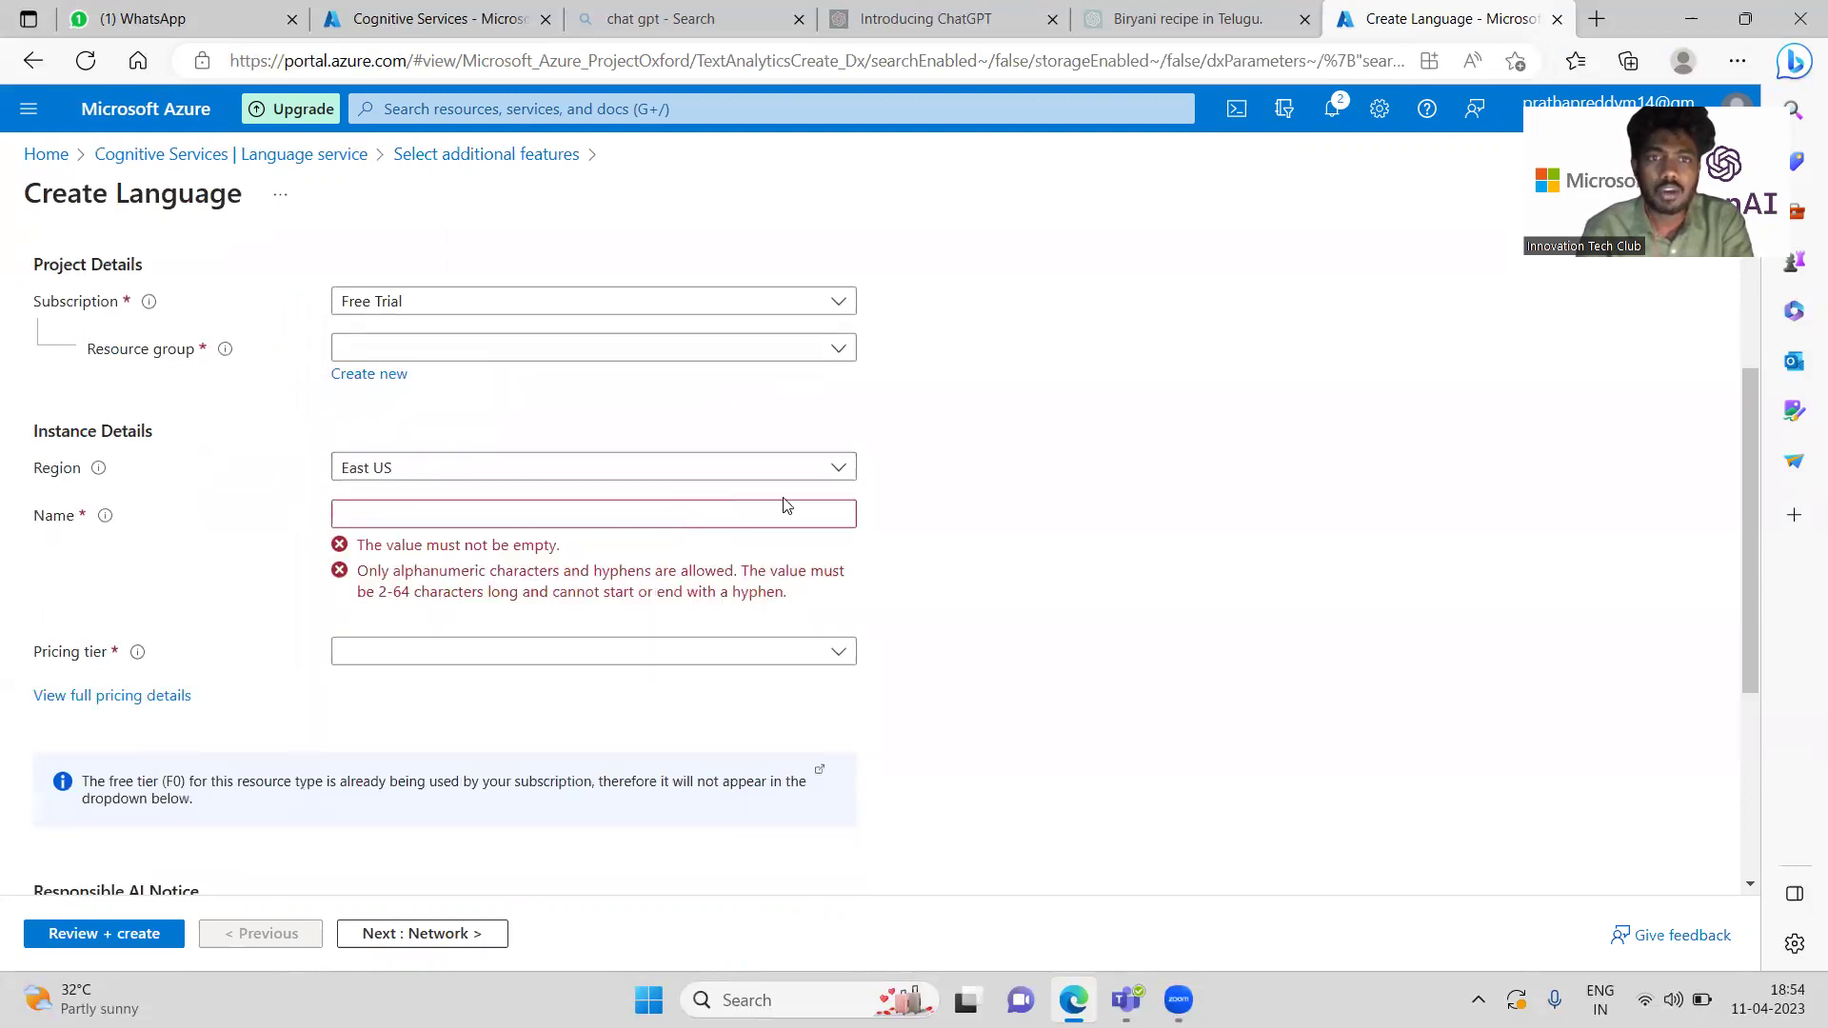
left_click(838, 471)
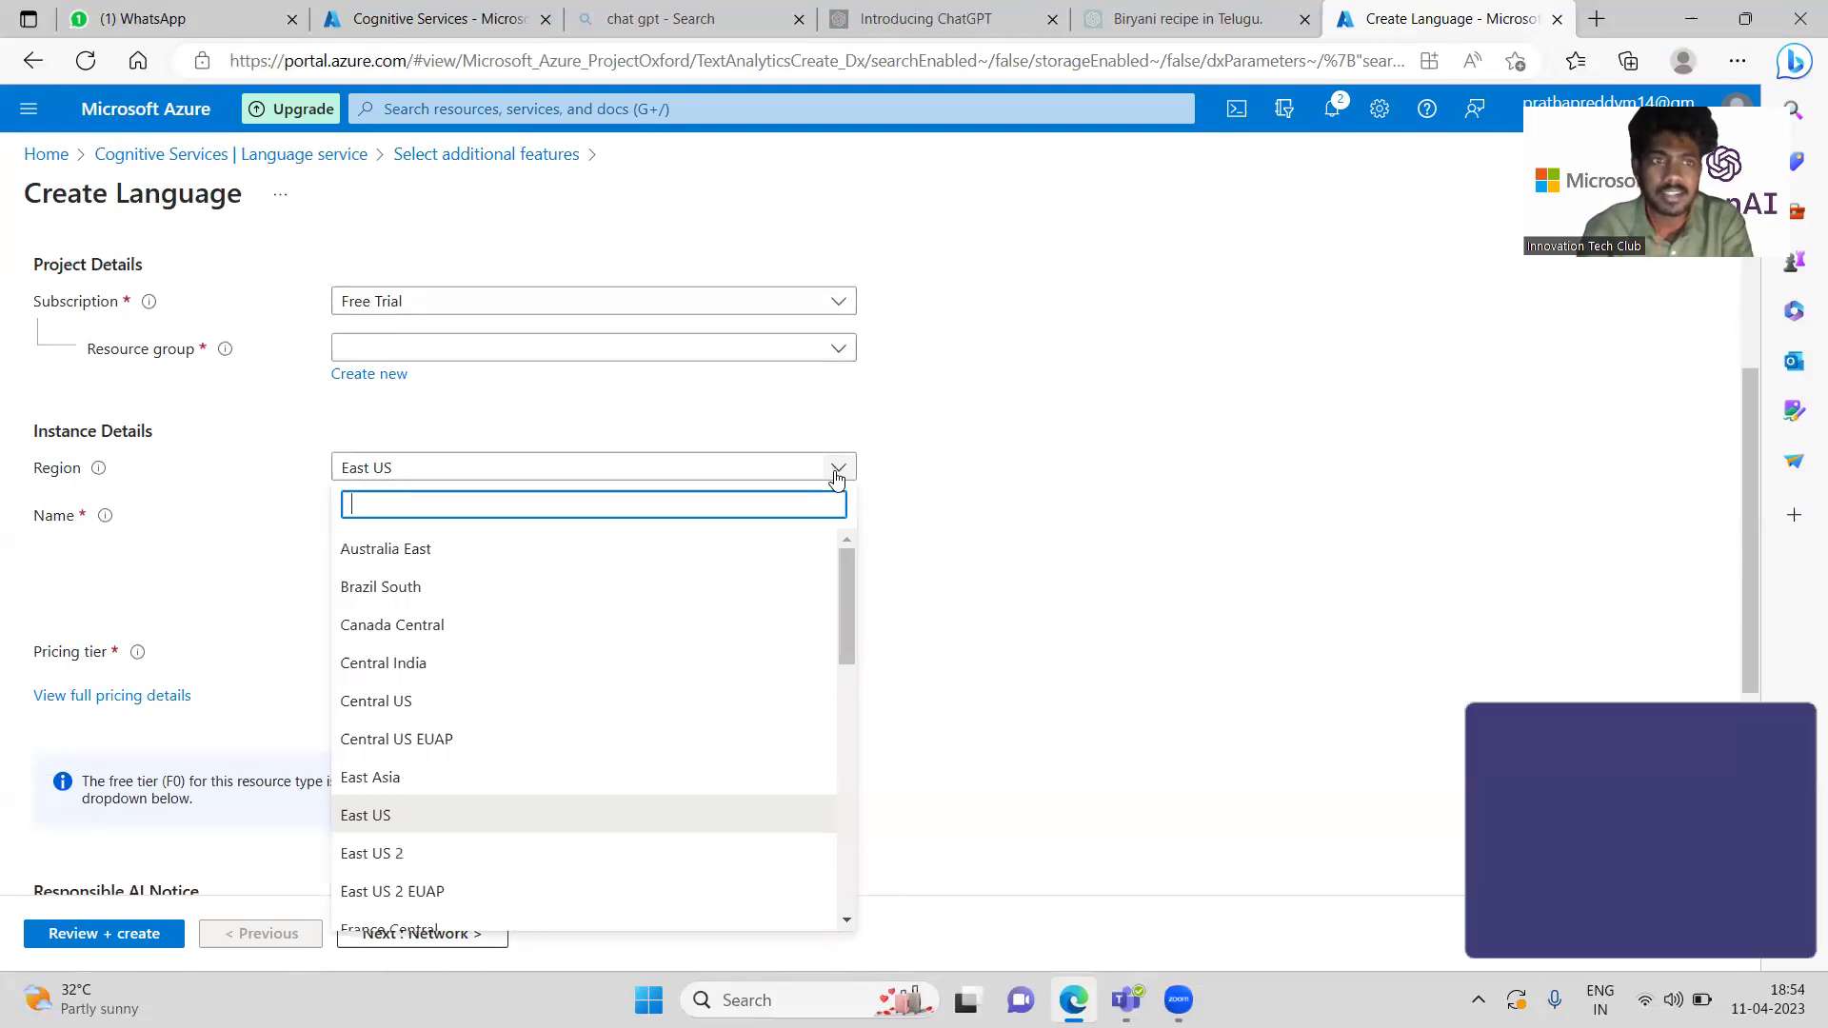
left_click(1038, 464)
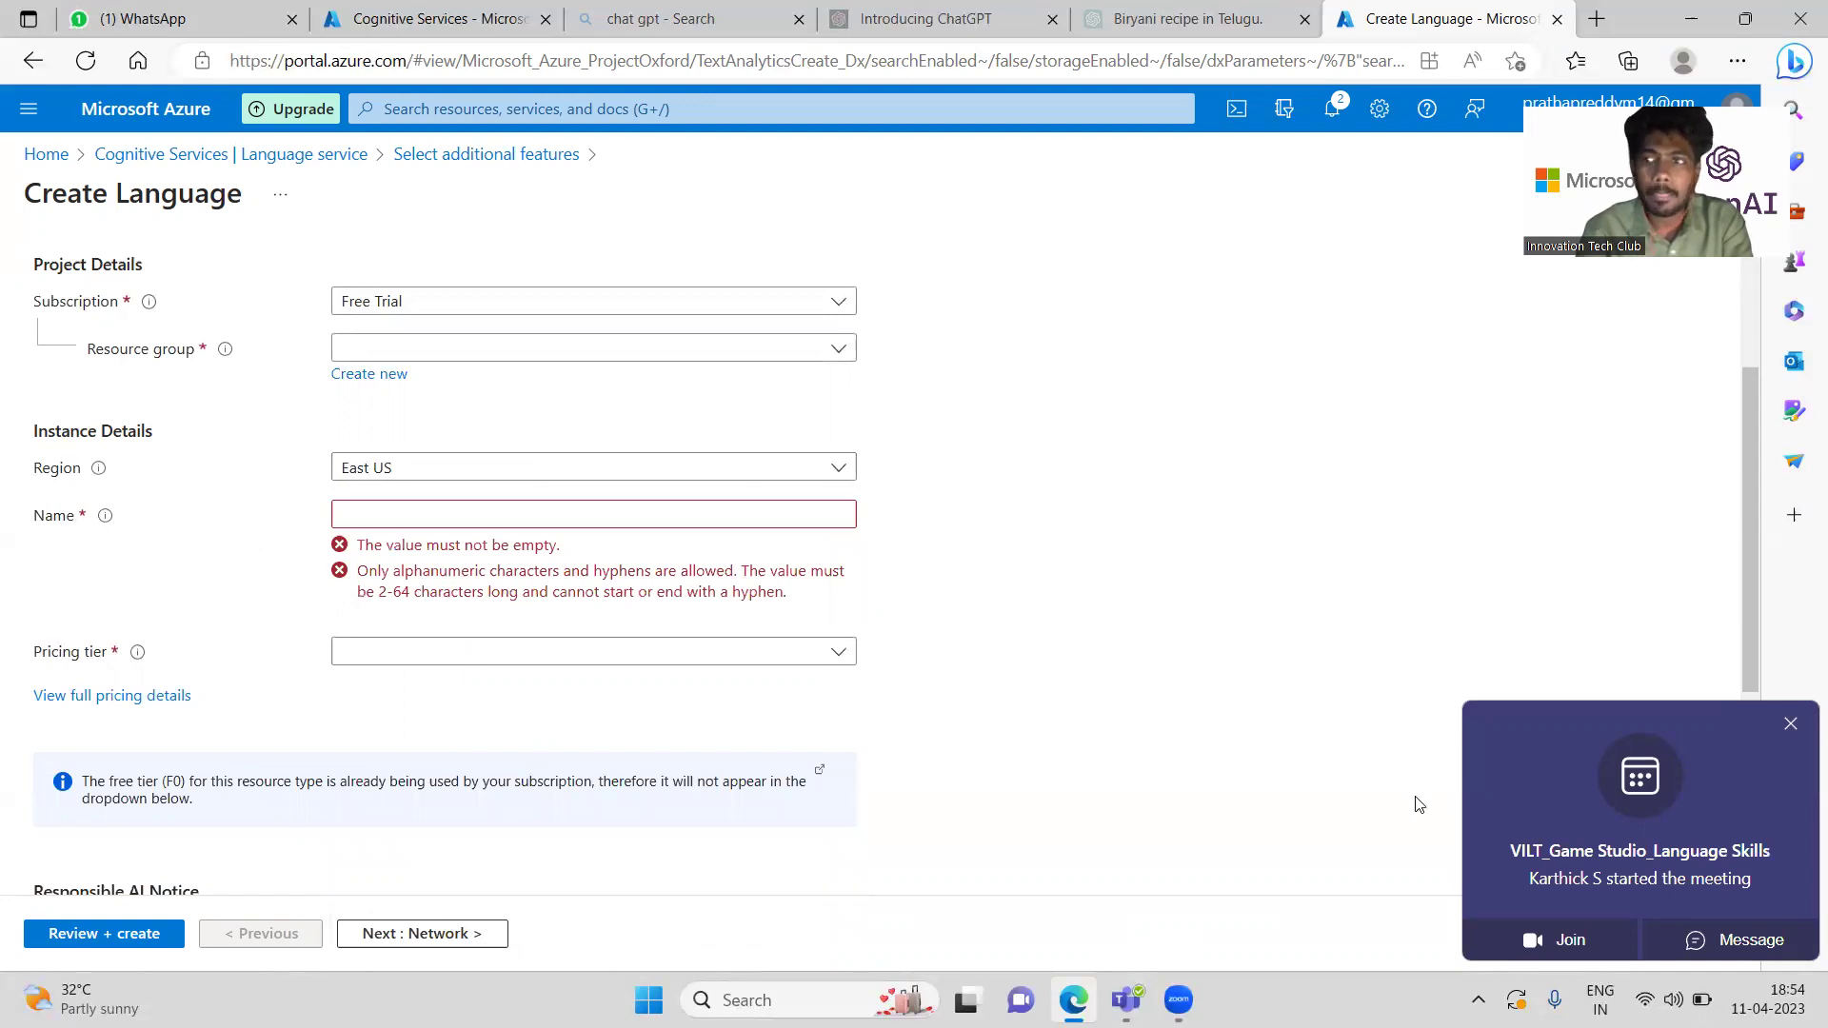
left_click(1790, 725)
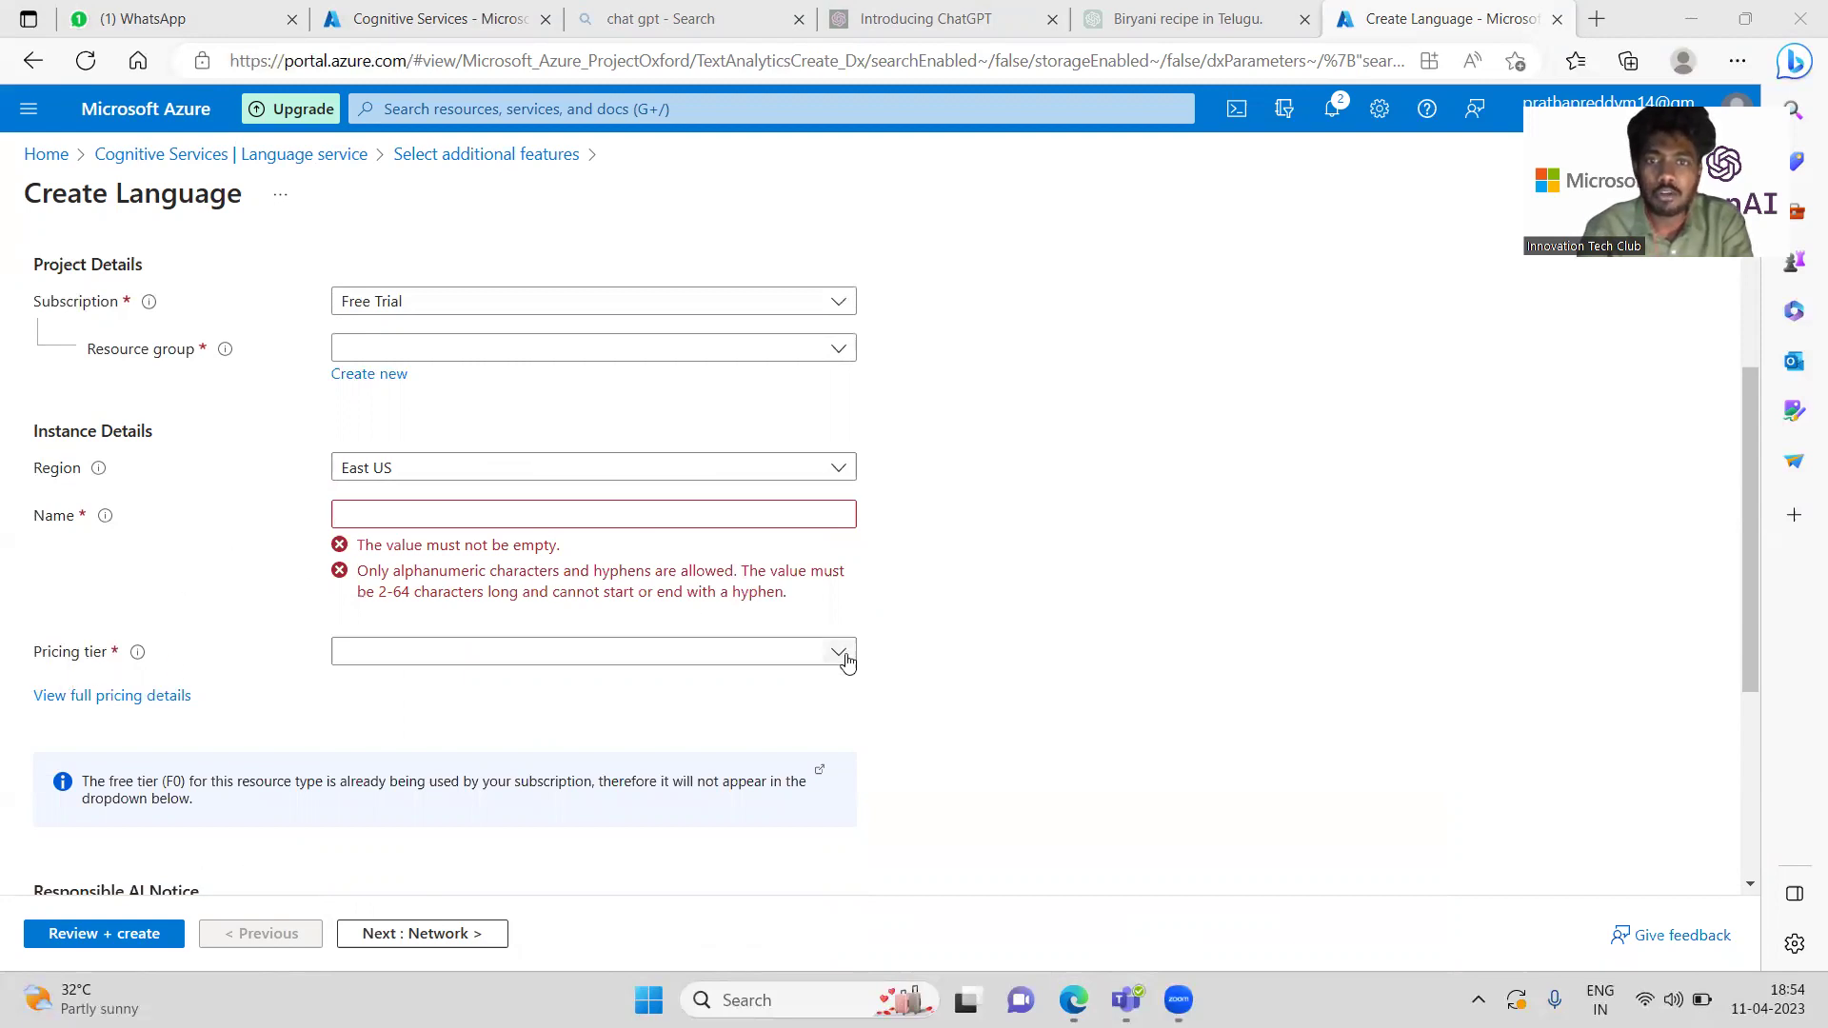
left_click(846, 661)
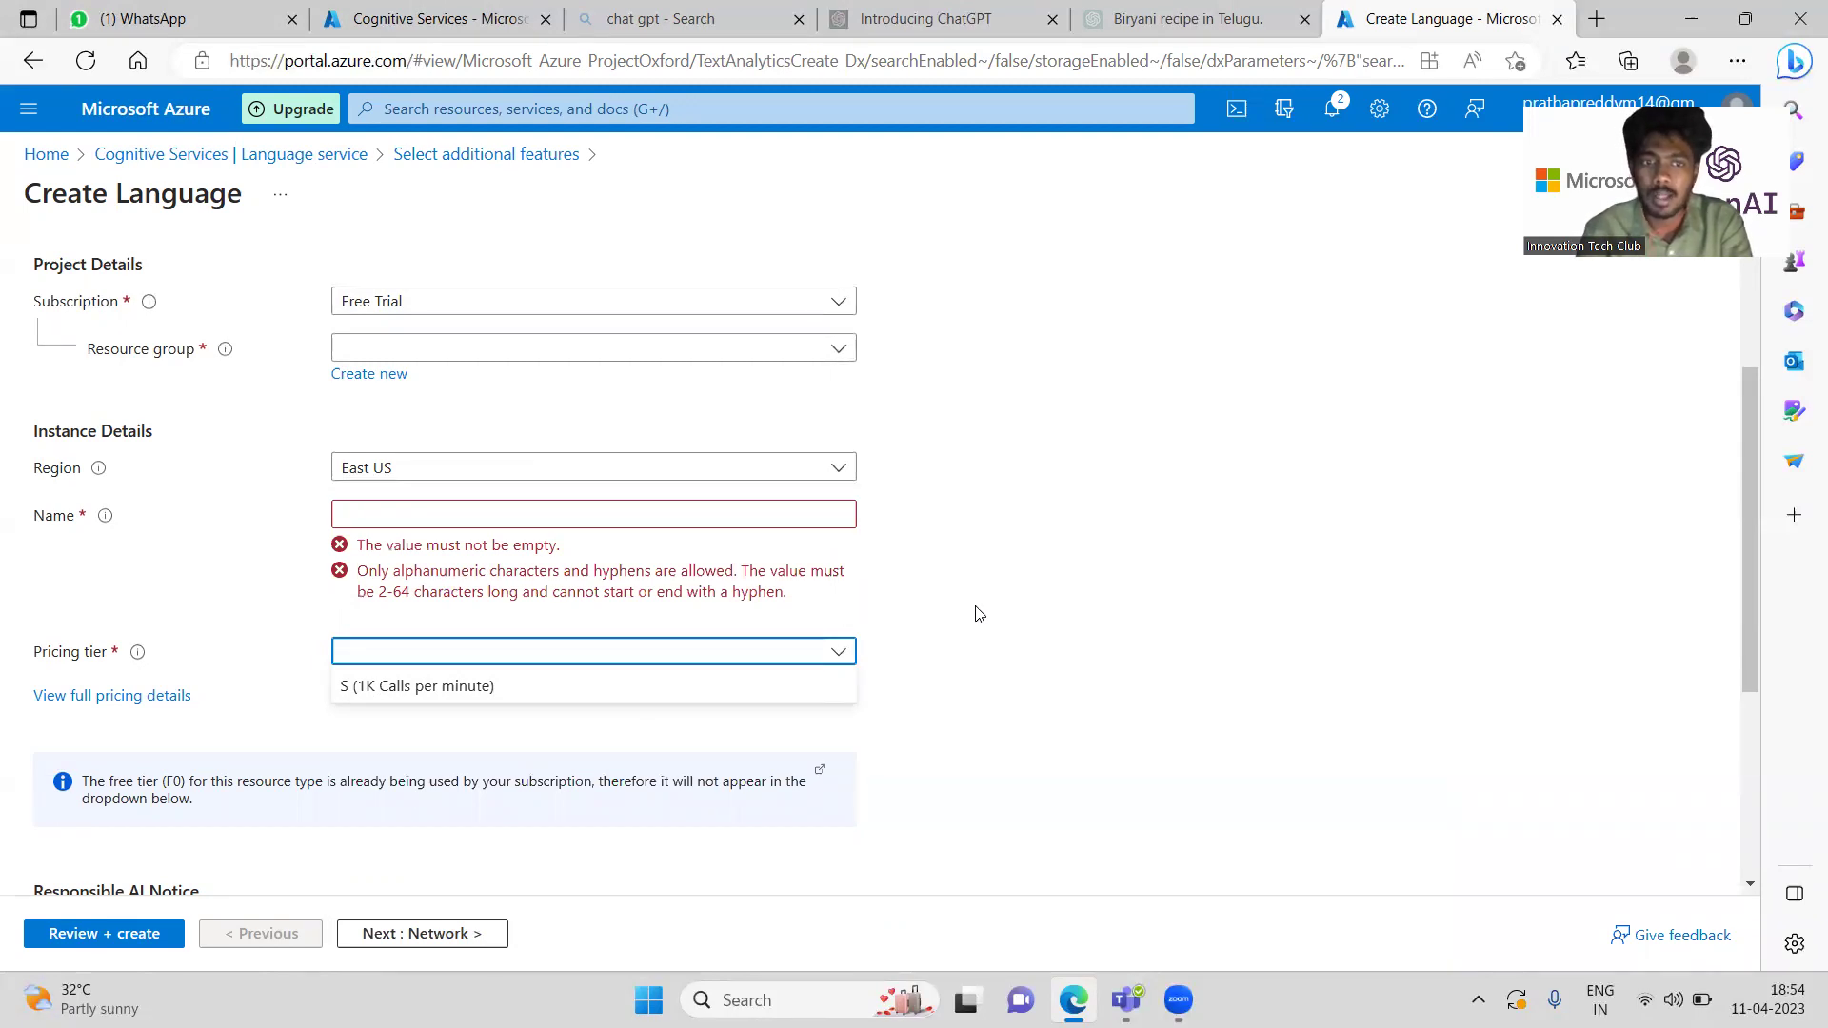
Acknowledge the Responsible AI Notice and advance through the network, identity and tags settings to the final review.
scroll(964, 612, "down", 4)
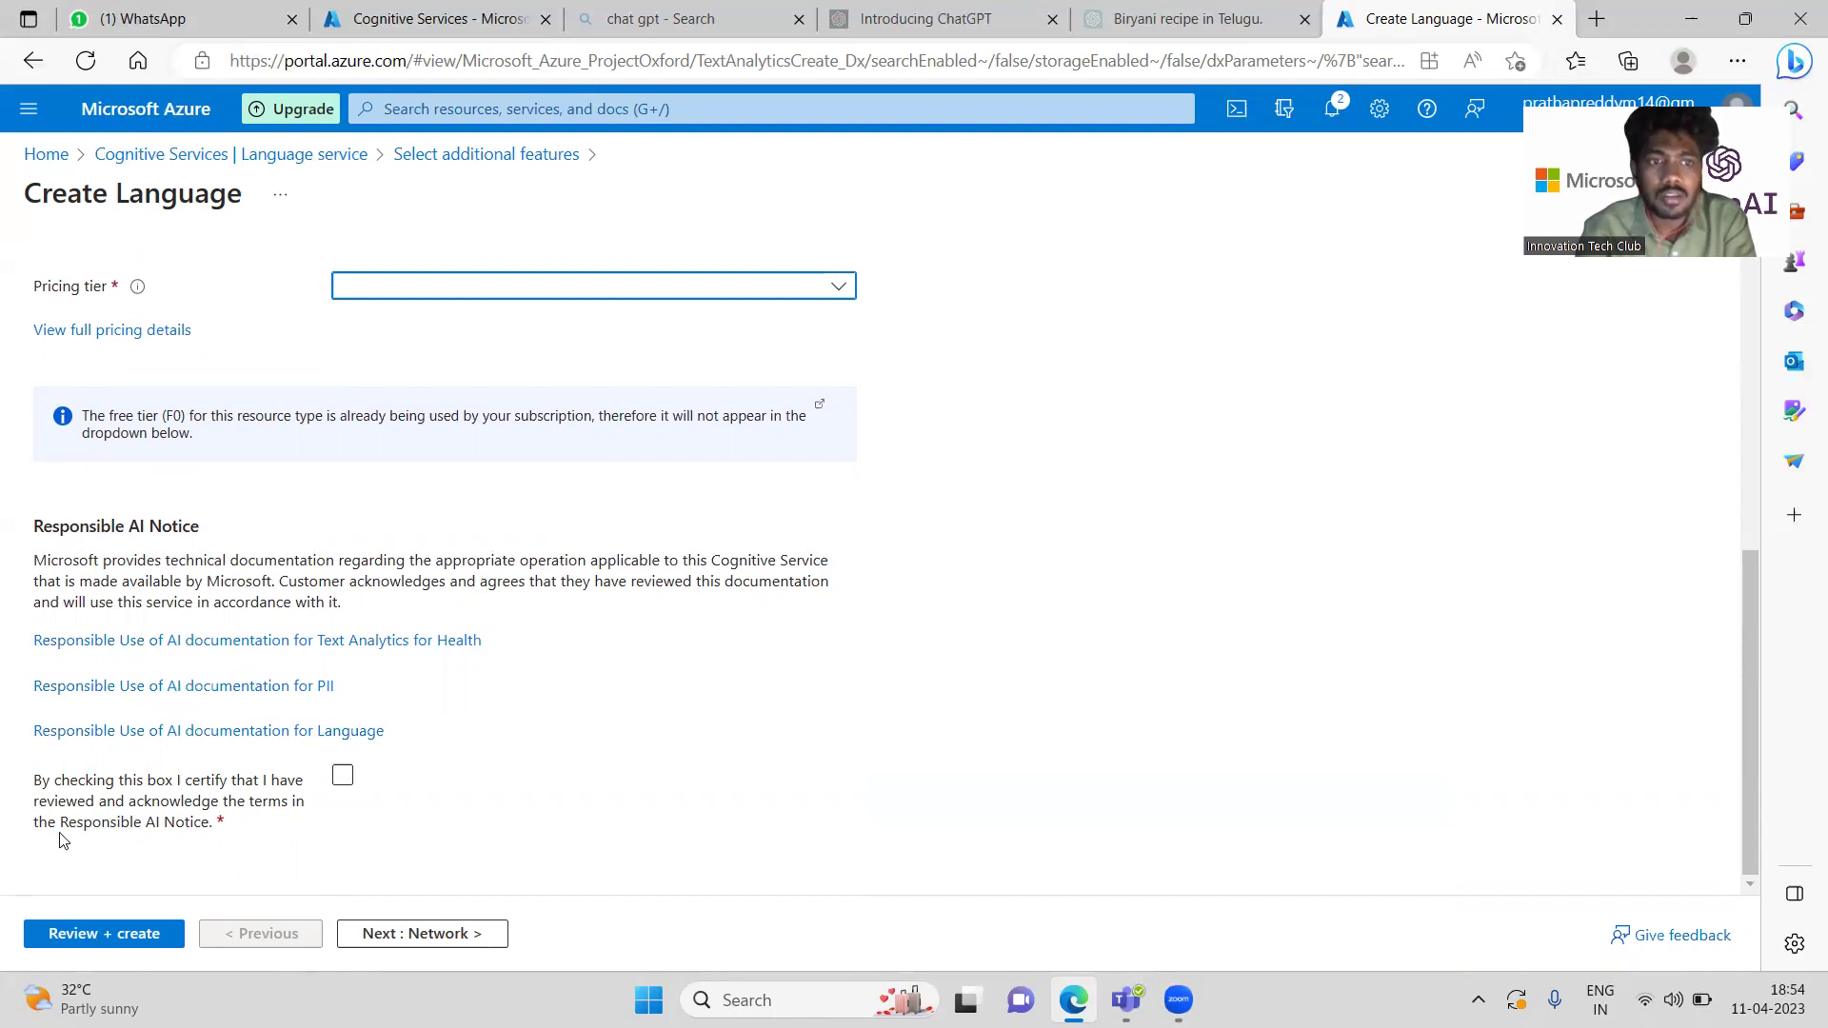
left_click(343, 777)
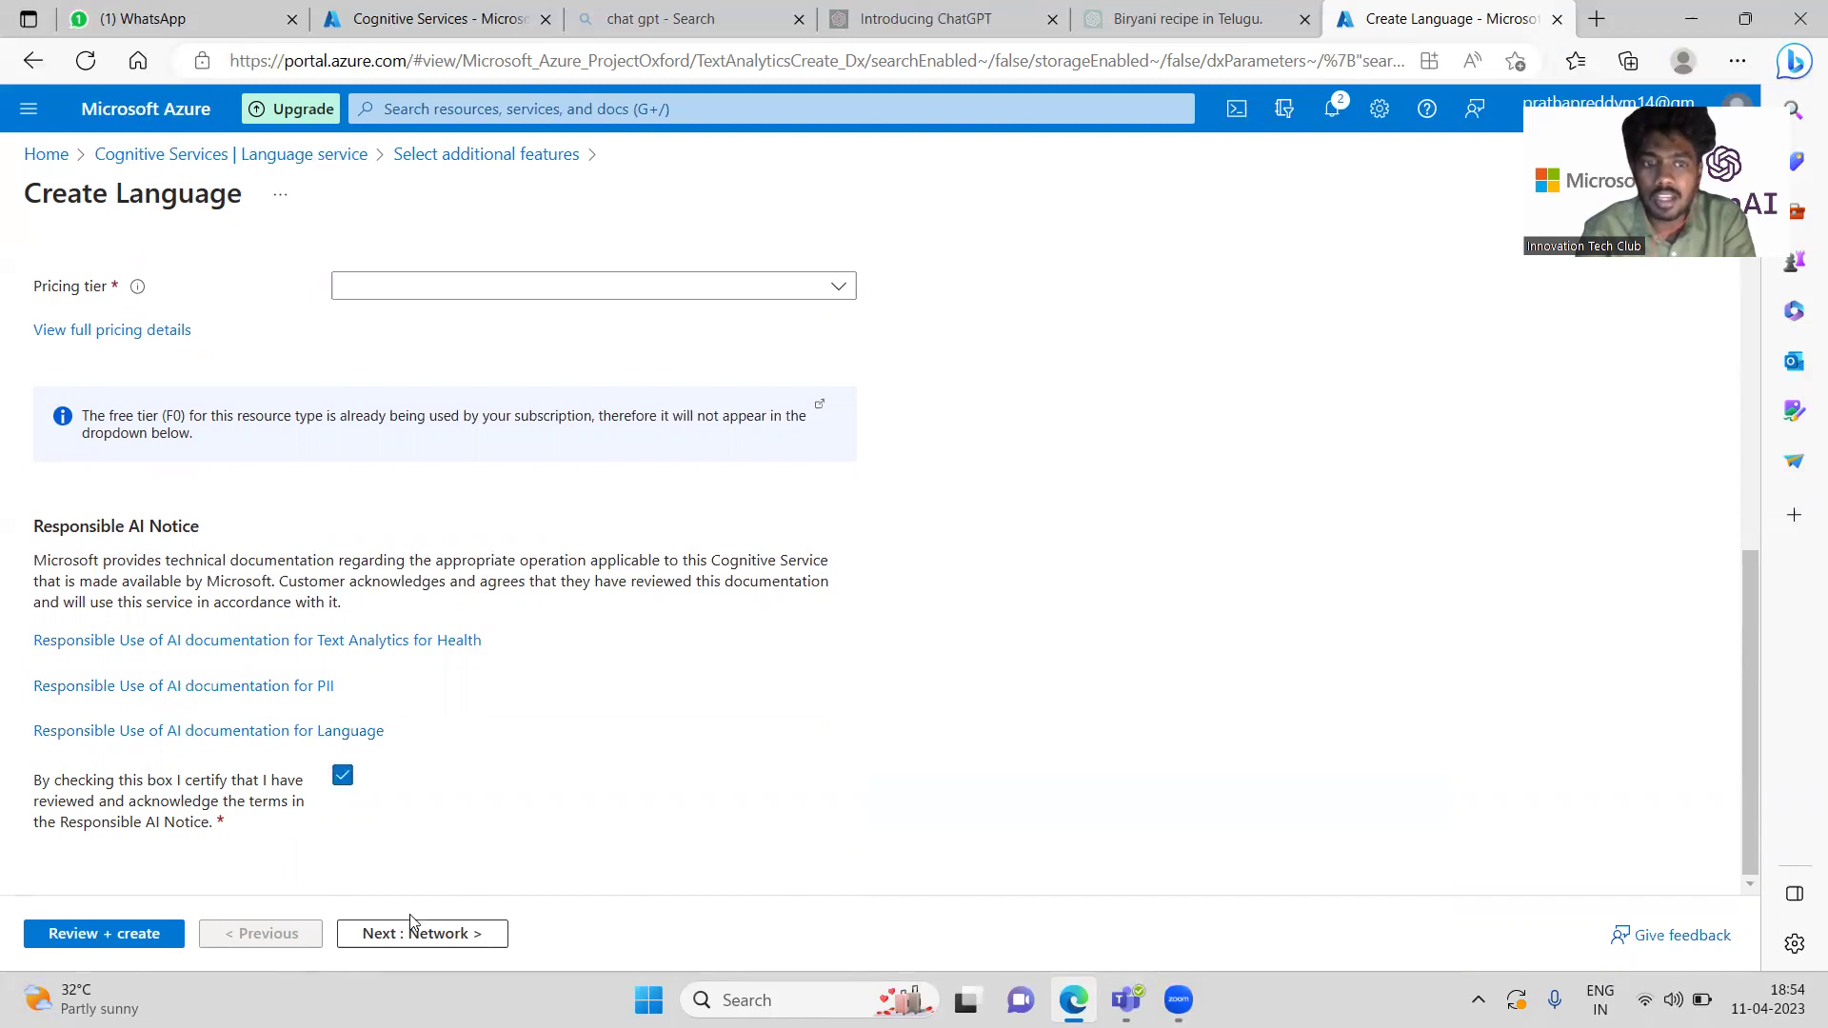
left_click(441, 936)
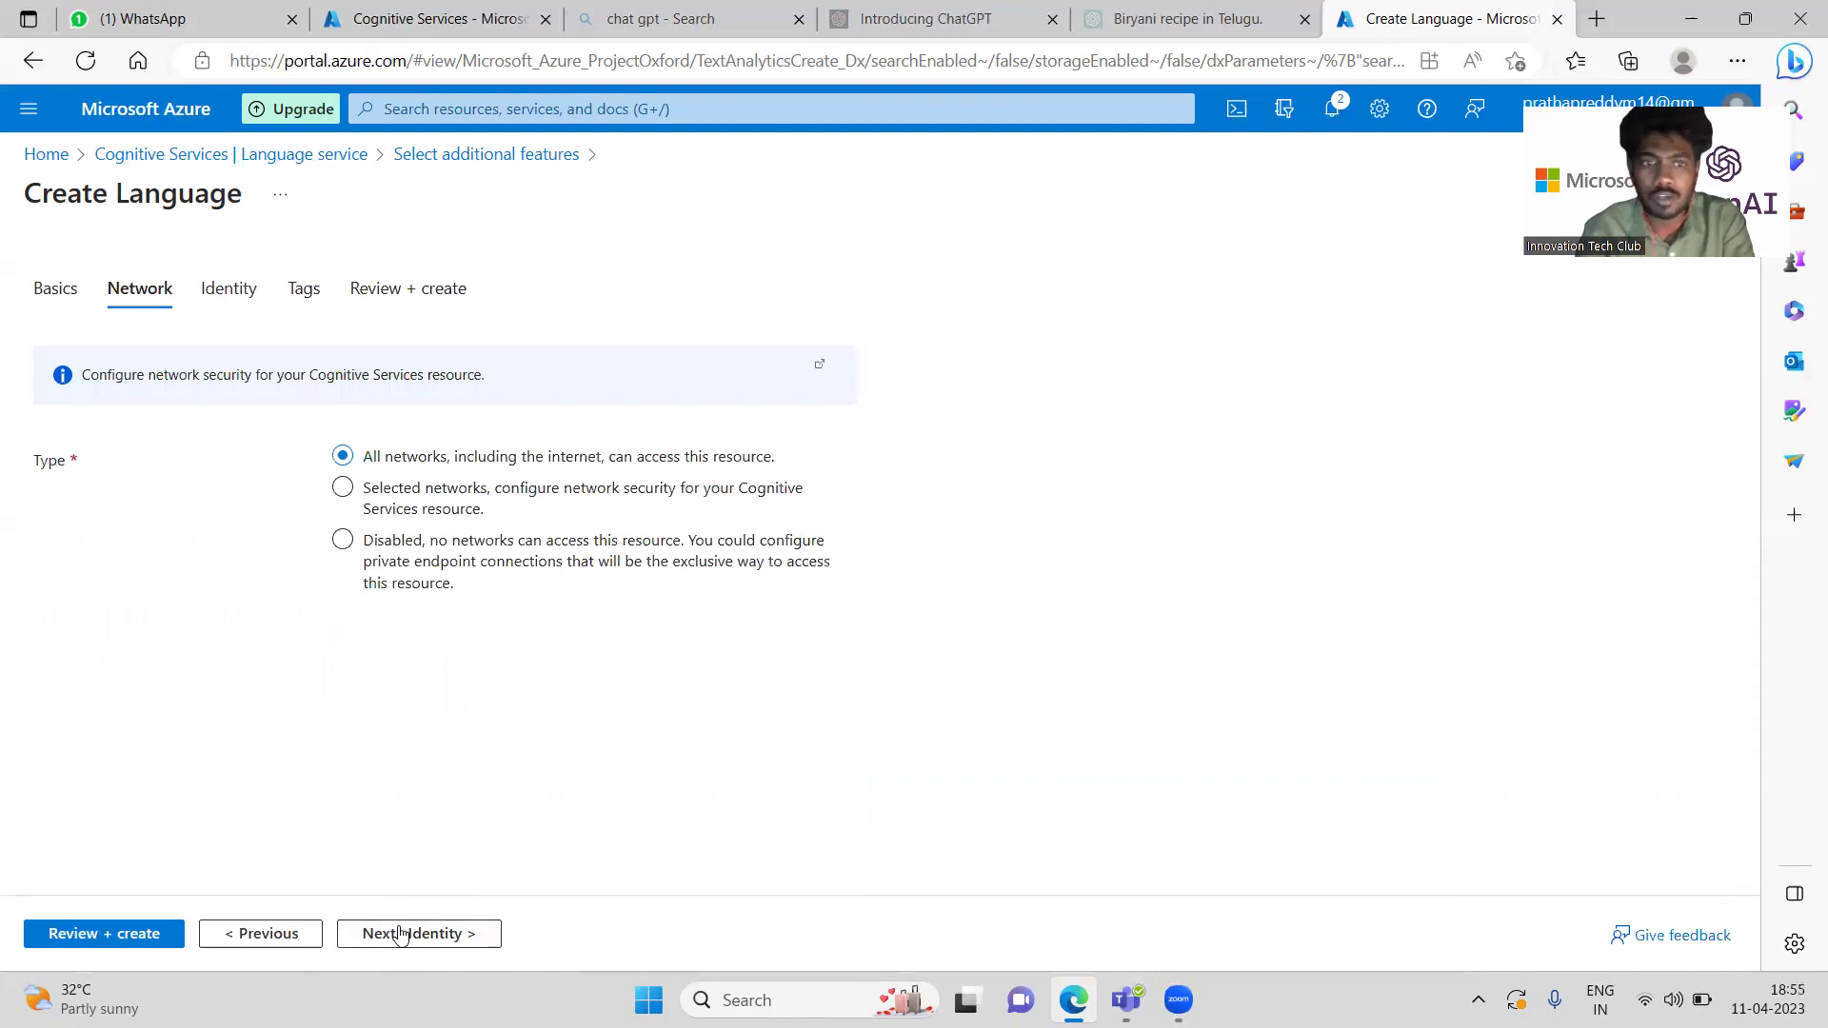
left_click(431, 936)
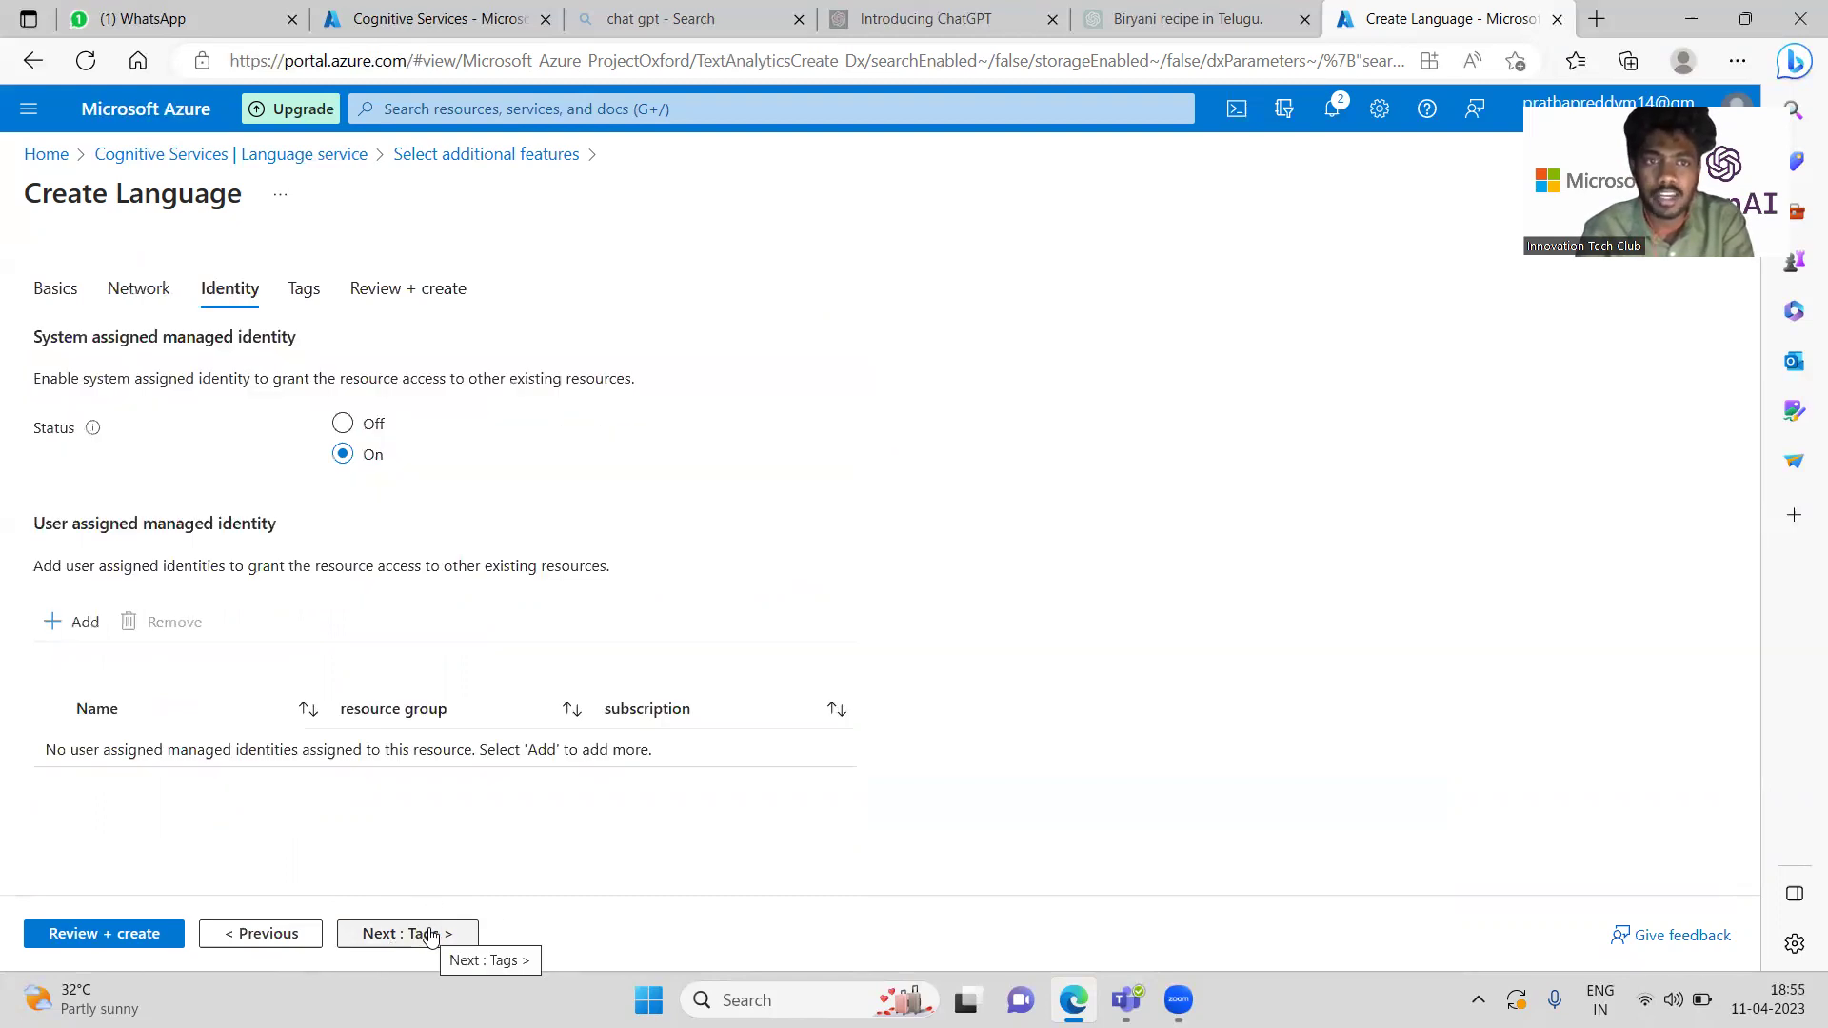
left_click(431, 936)
left_click(431, 937)
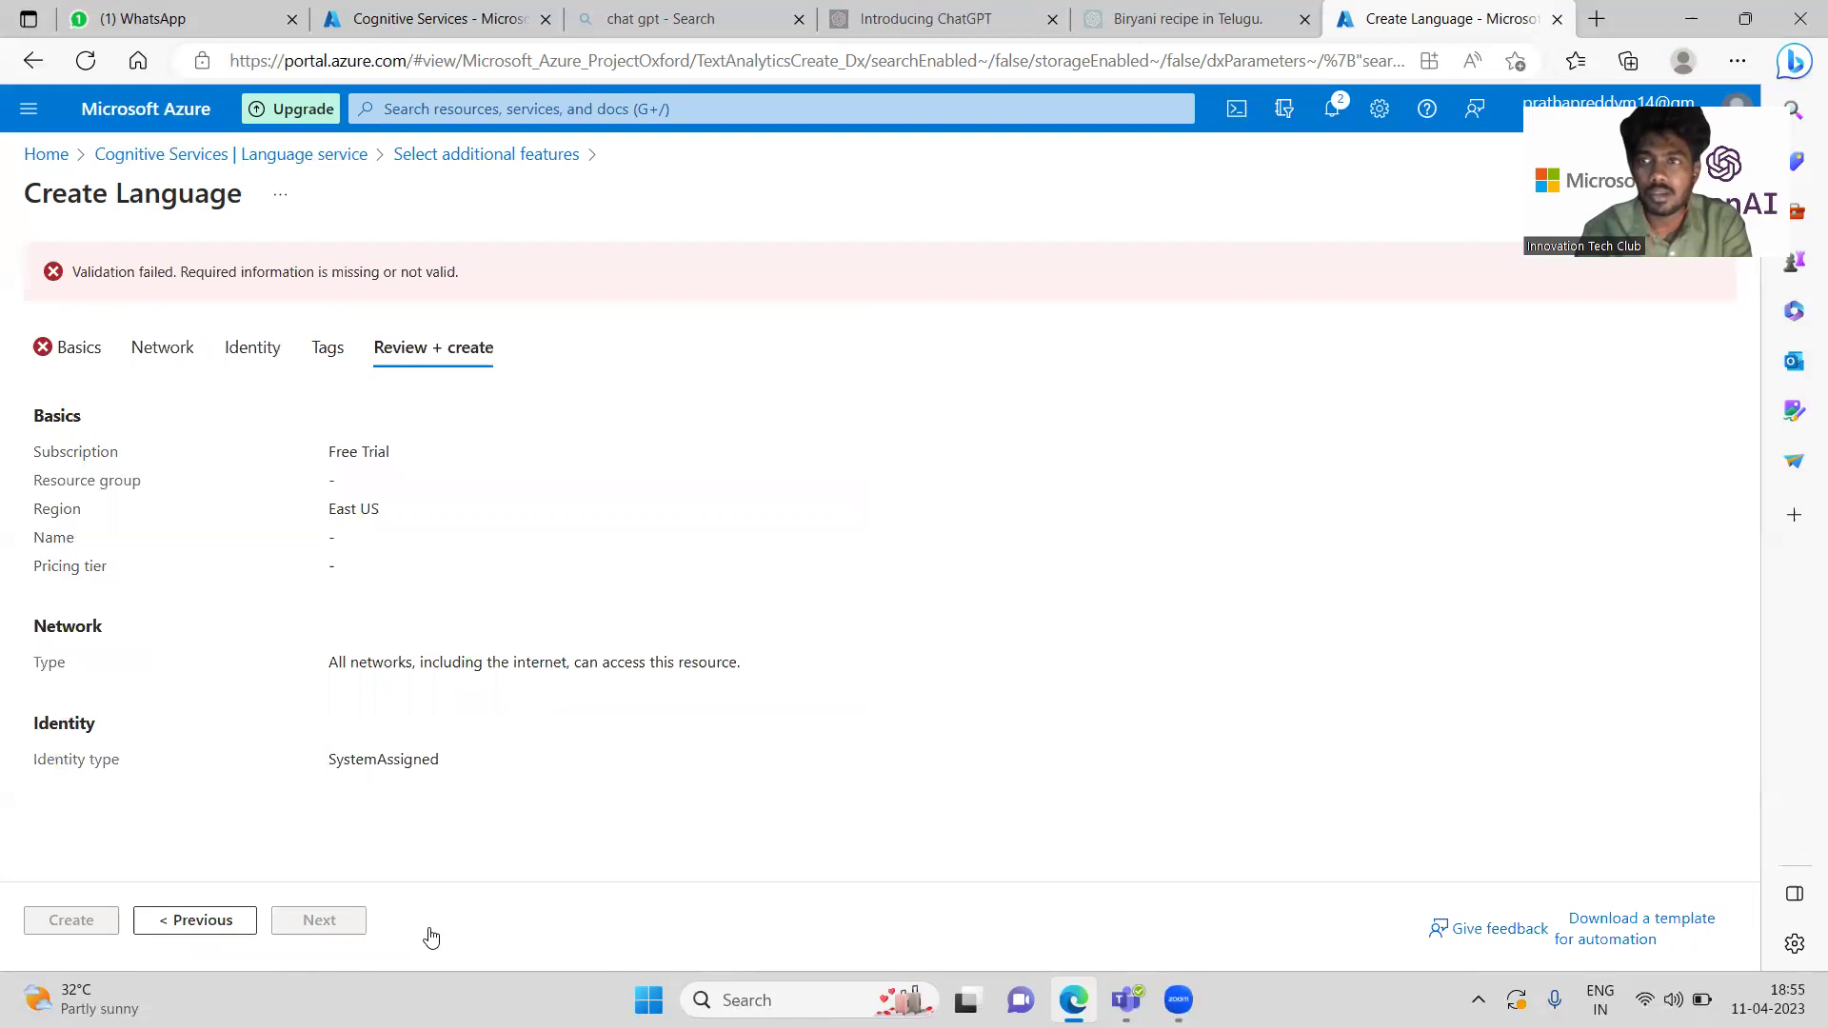
Go back to the basic settings, then abandon the new Language resource and discard its unsaved edits.
left_click(78, 349)
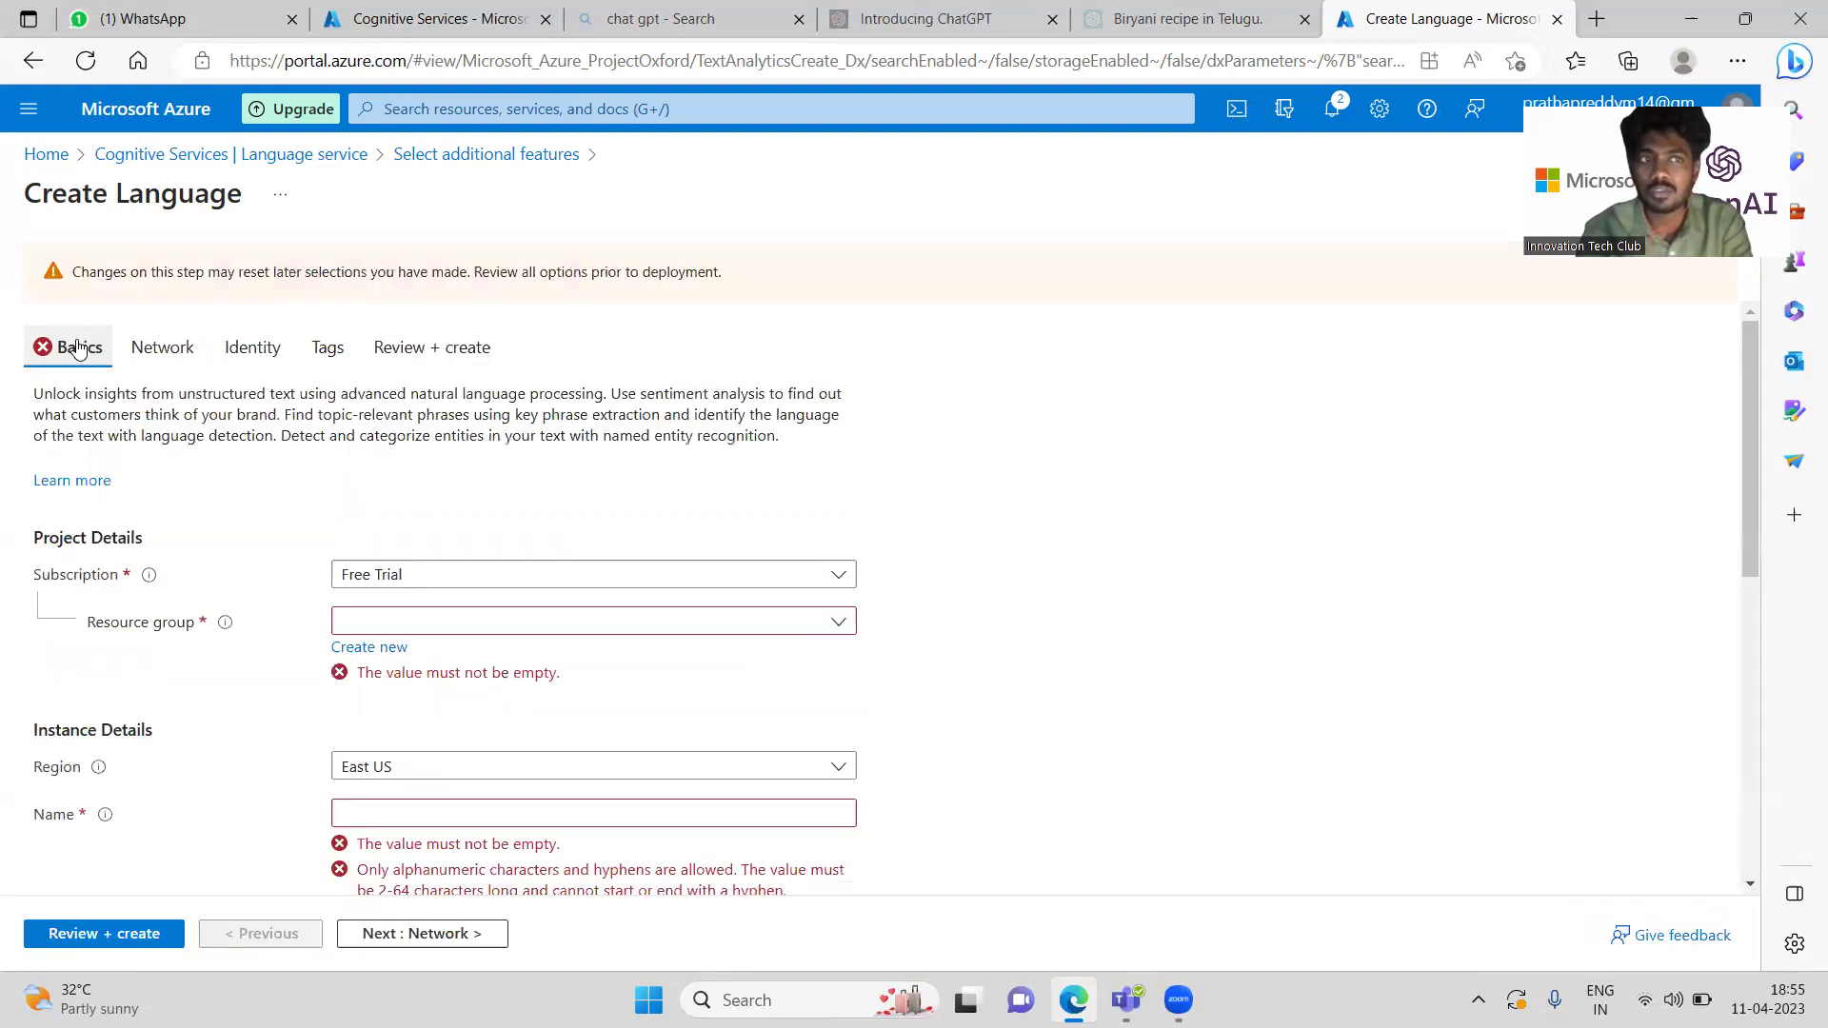
left_click(290, 160)
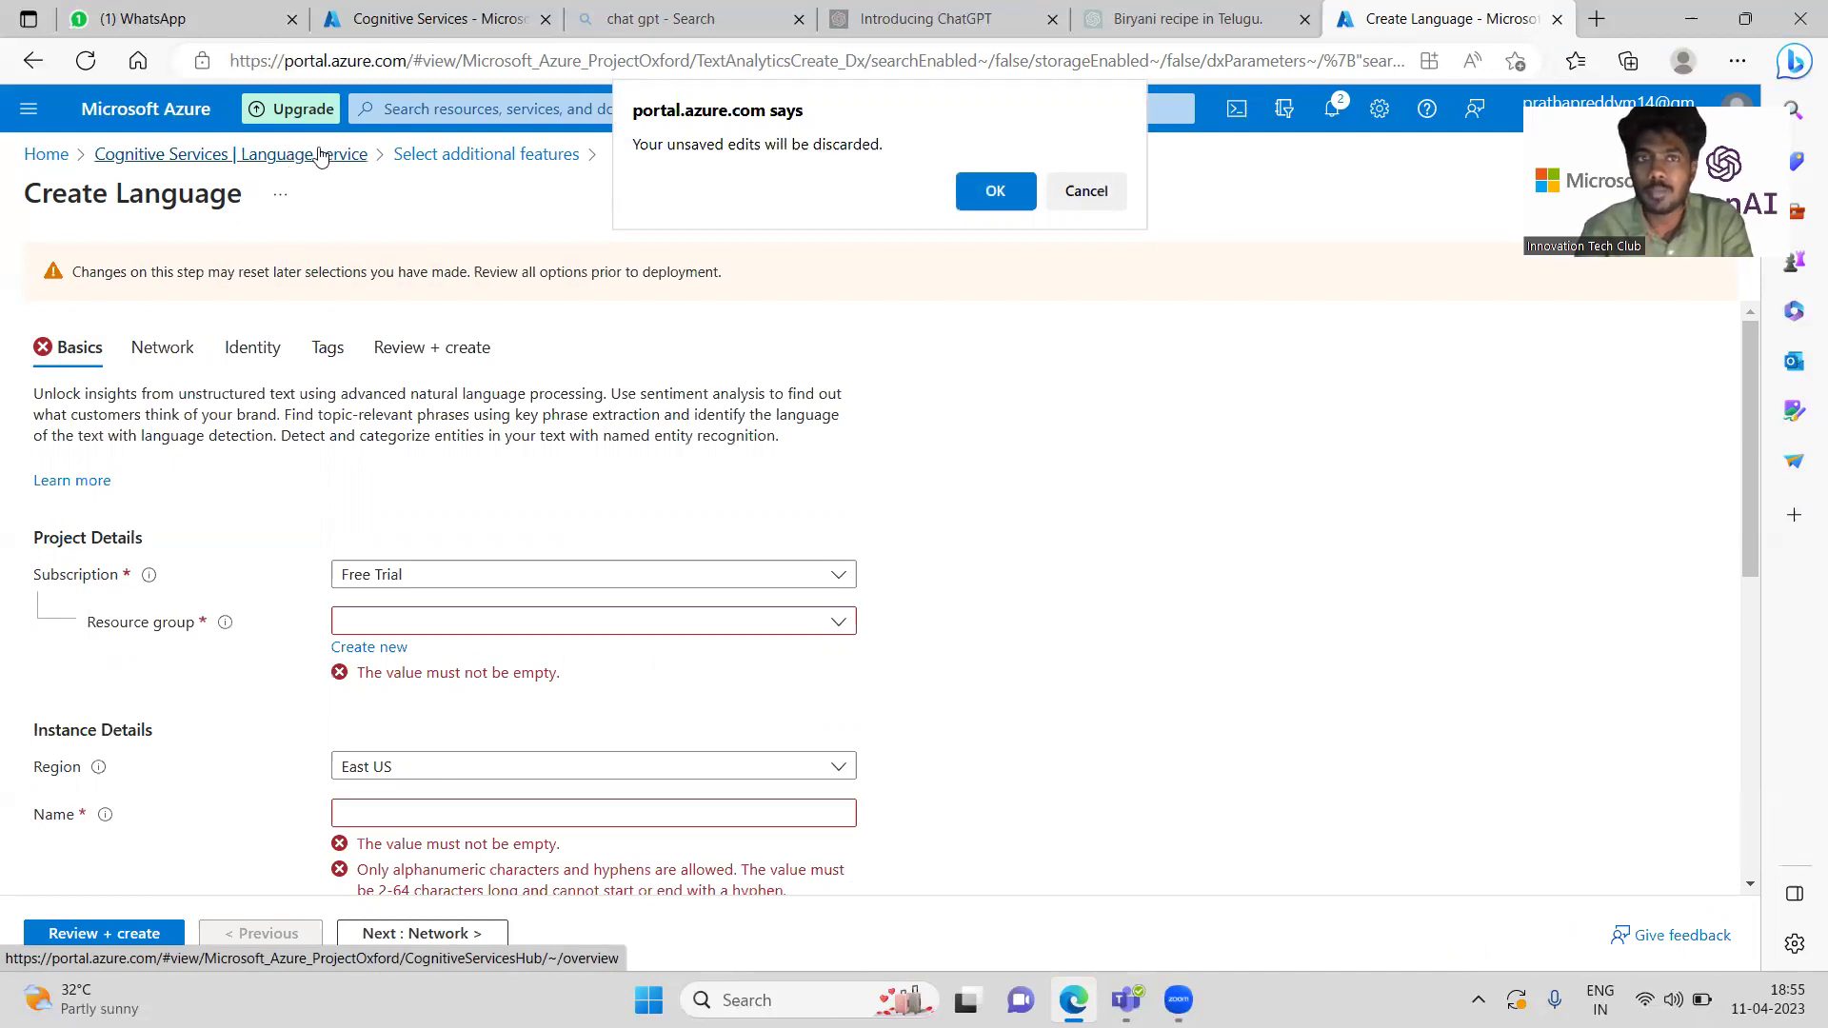
left_click(995, 190)
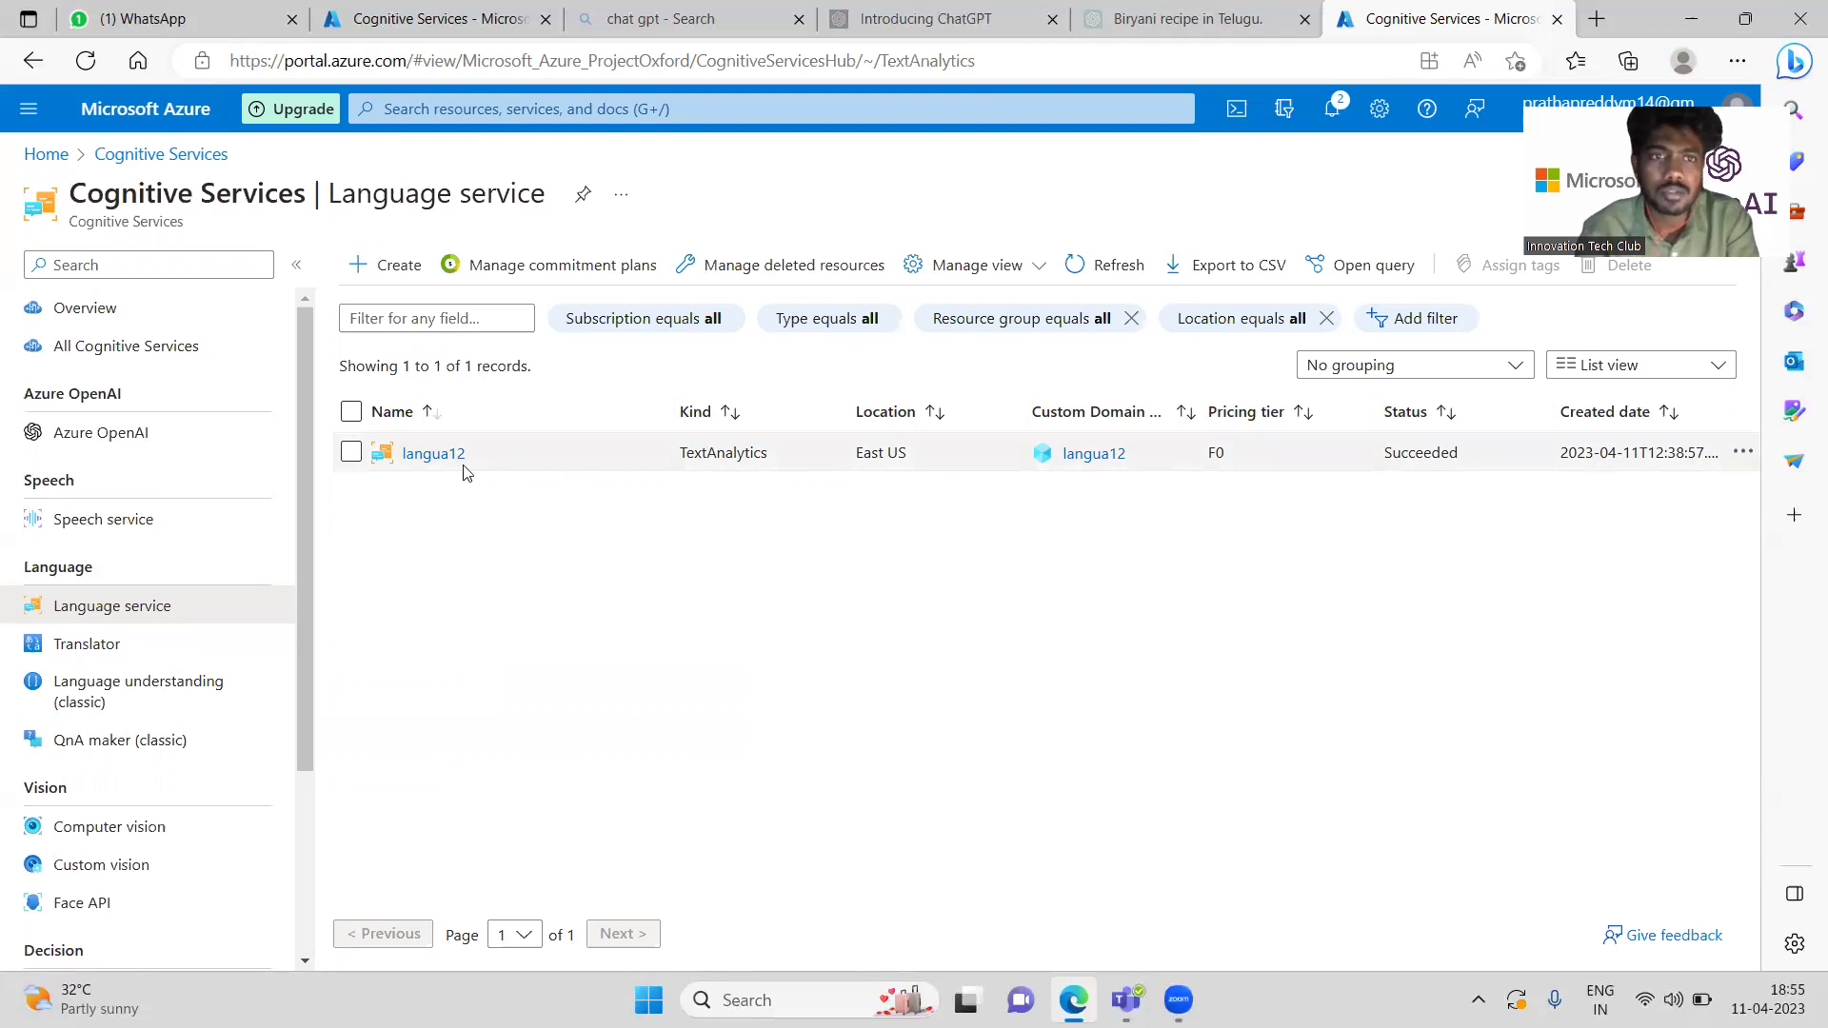
Open the langua12 Language resource and launch Language Studio from its overview to see the featured capabilities.
left_click(425, 456)
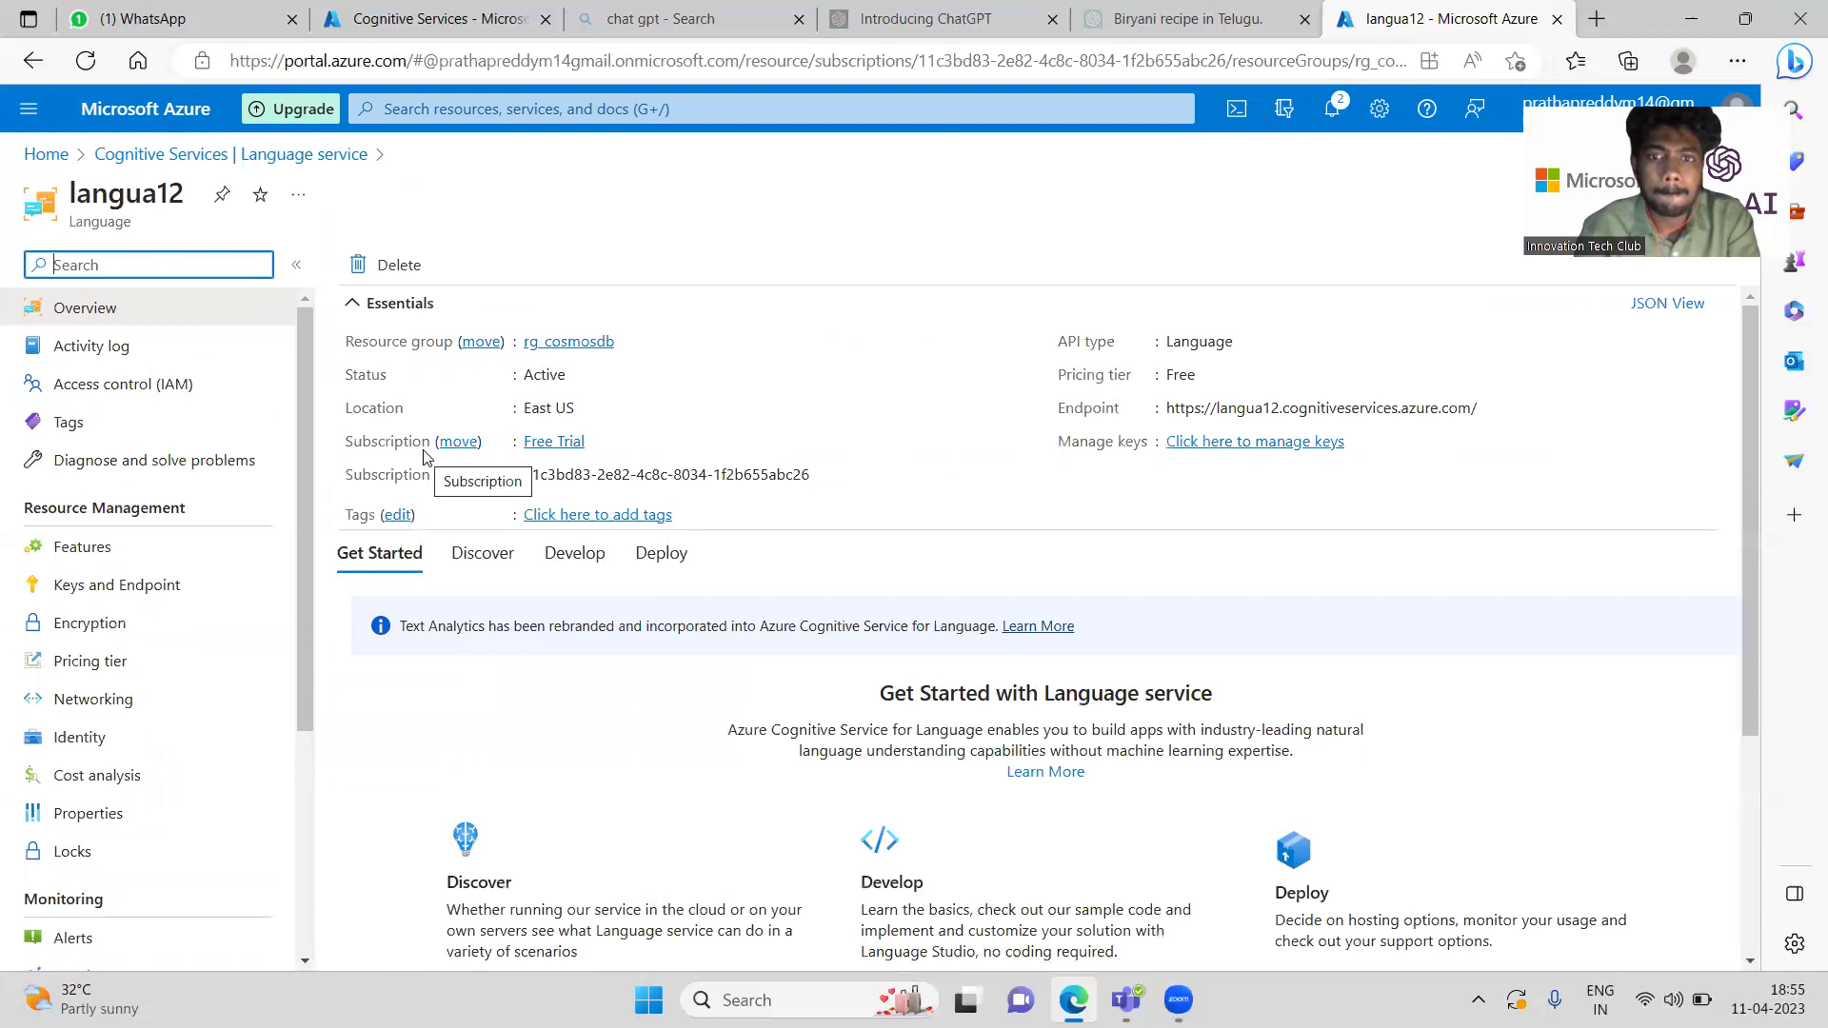
scroll(964, 555, "down", 3)
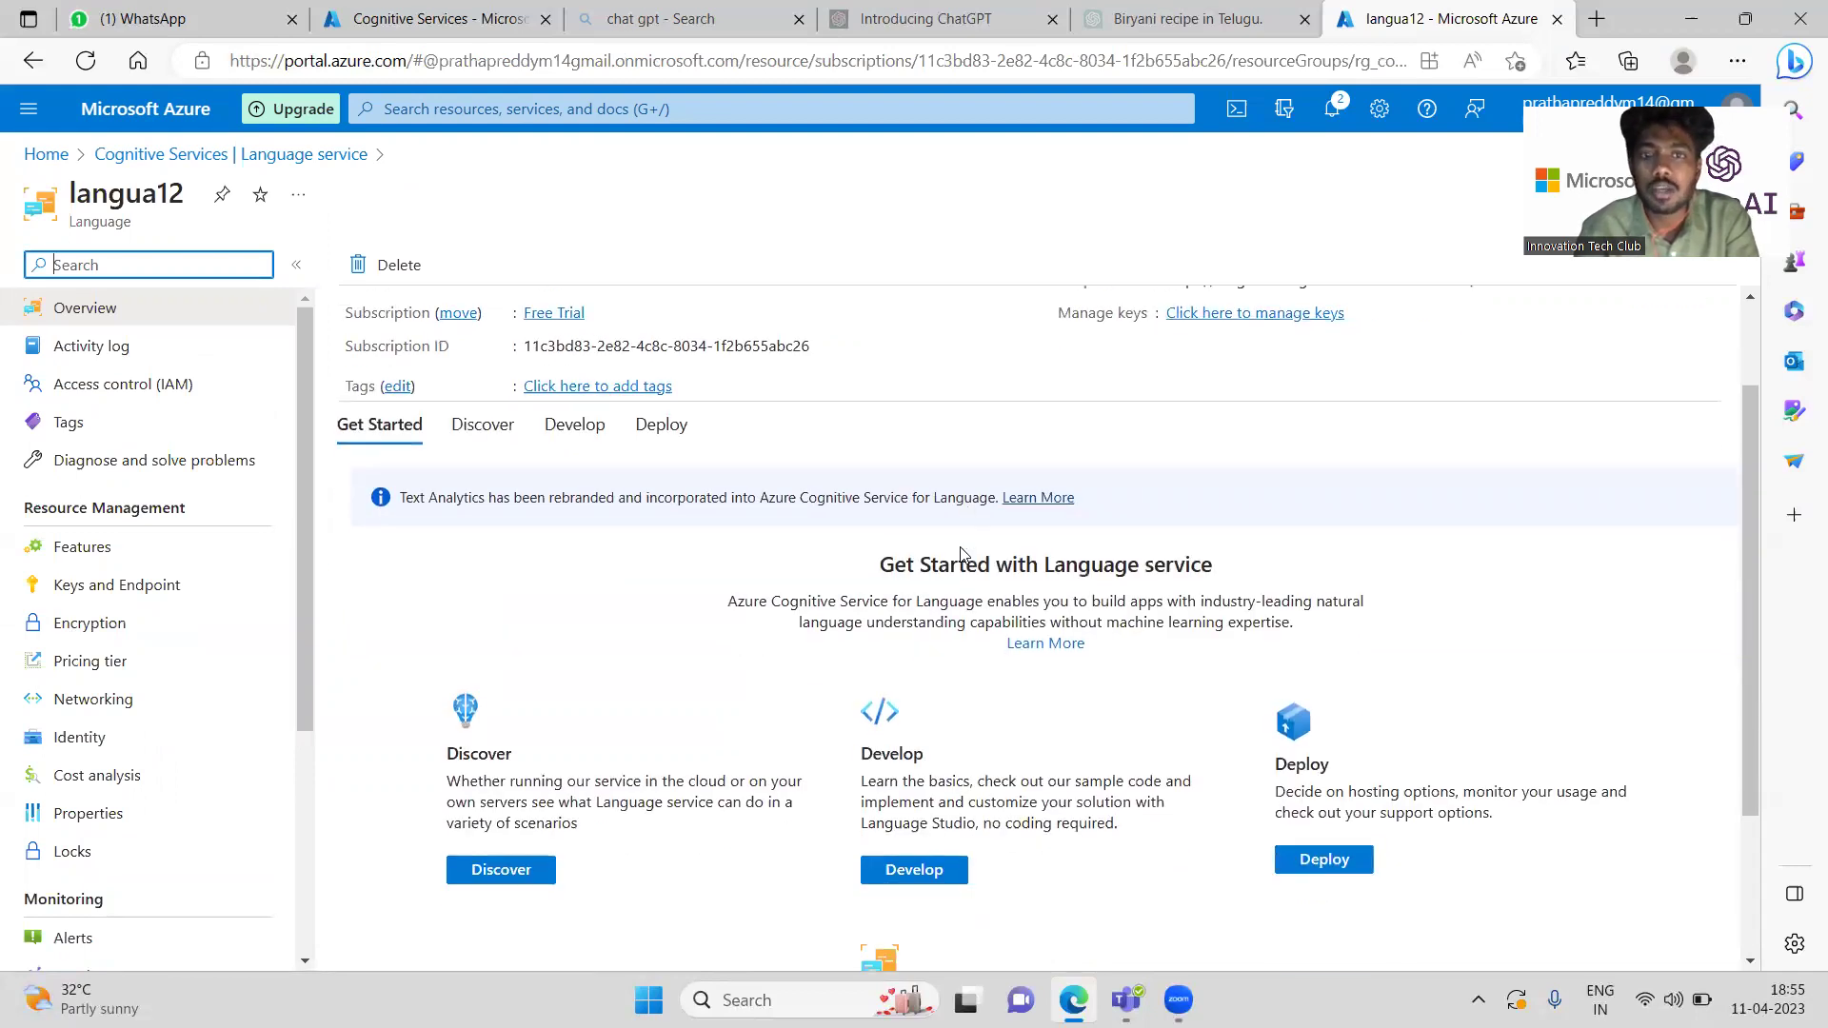
scroll(571, 421, "down", 1)
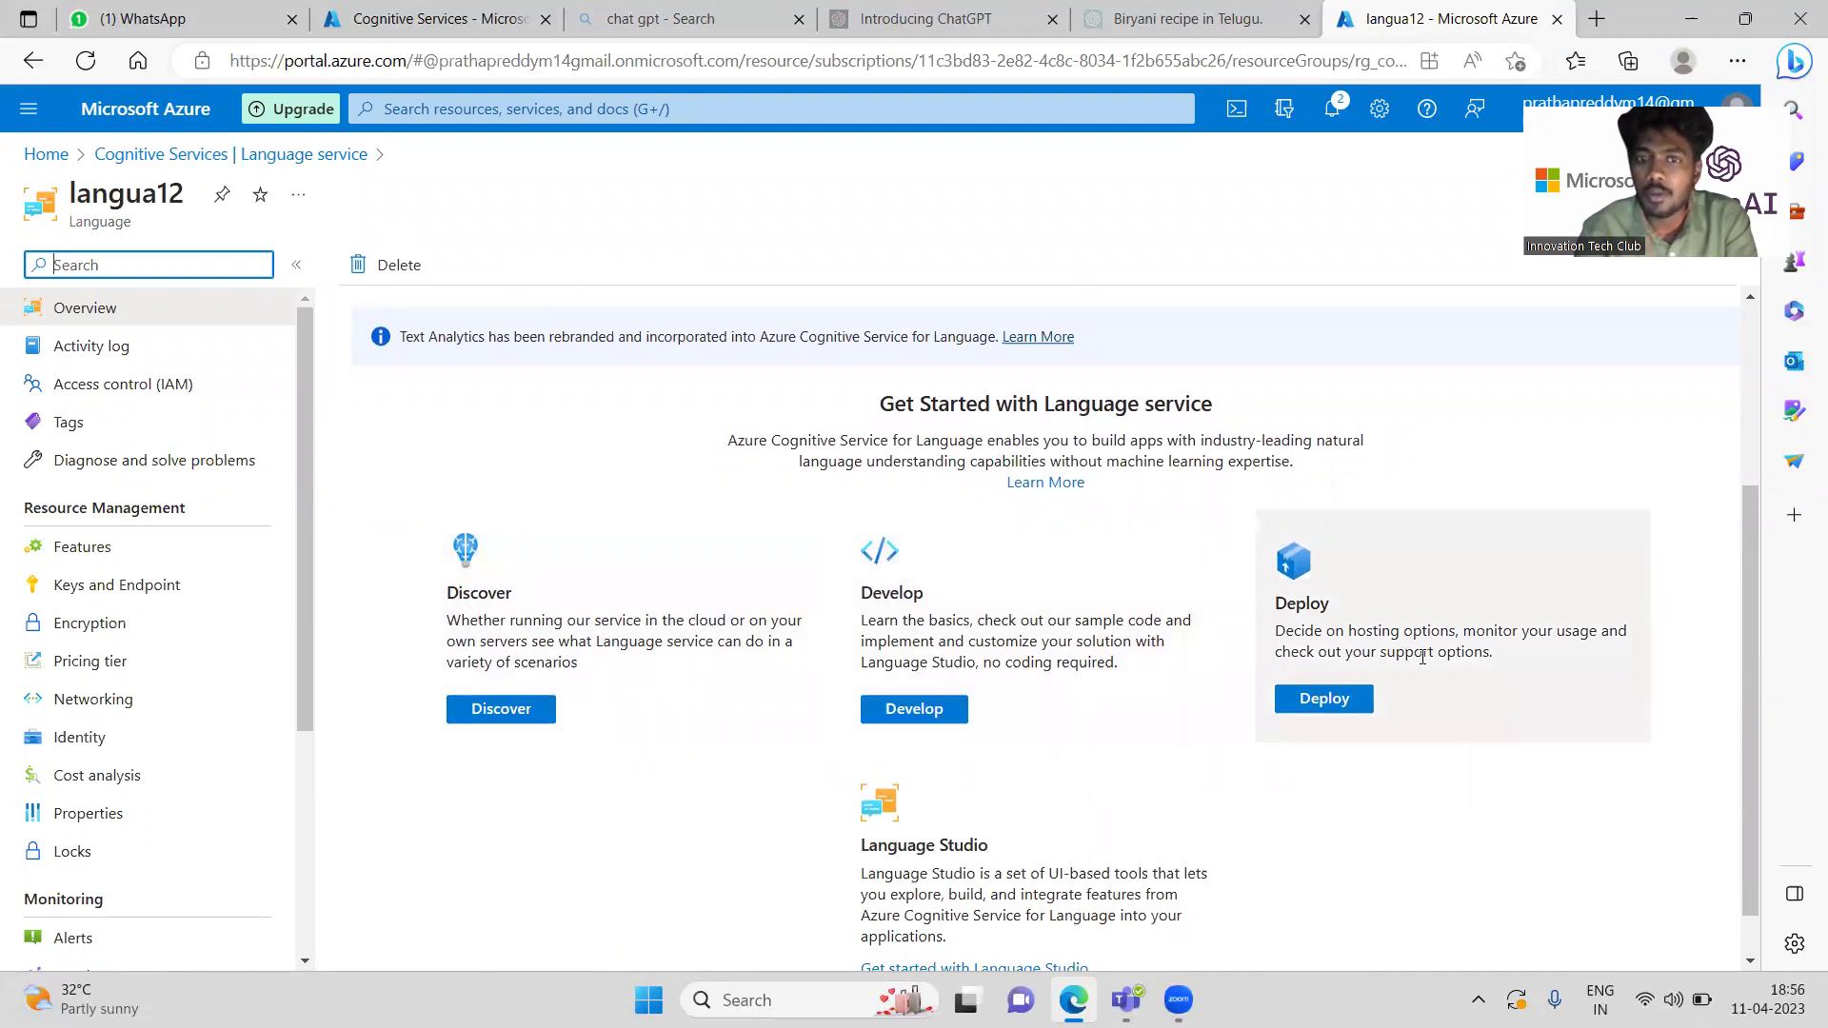
scroll(1206, 748, "down", 1)
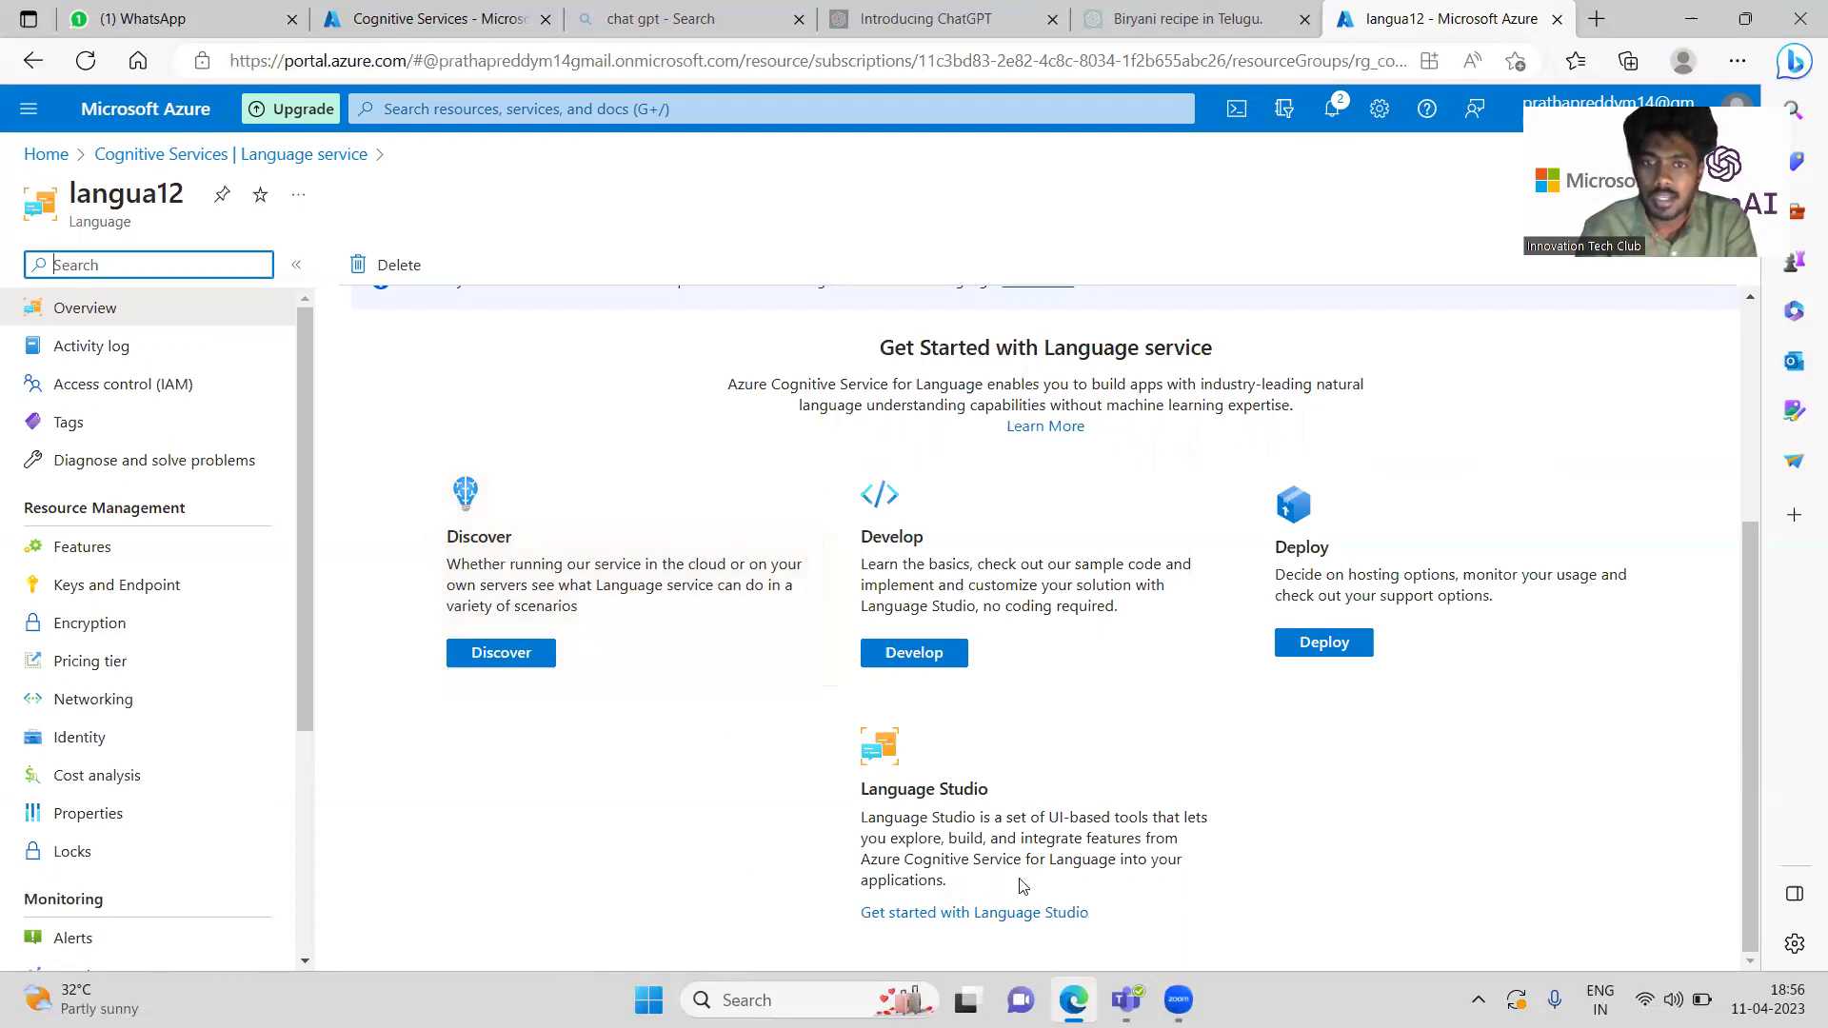
left_click(897, 914)
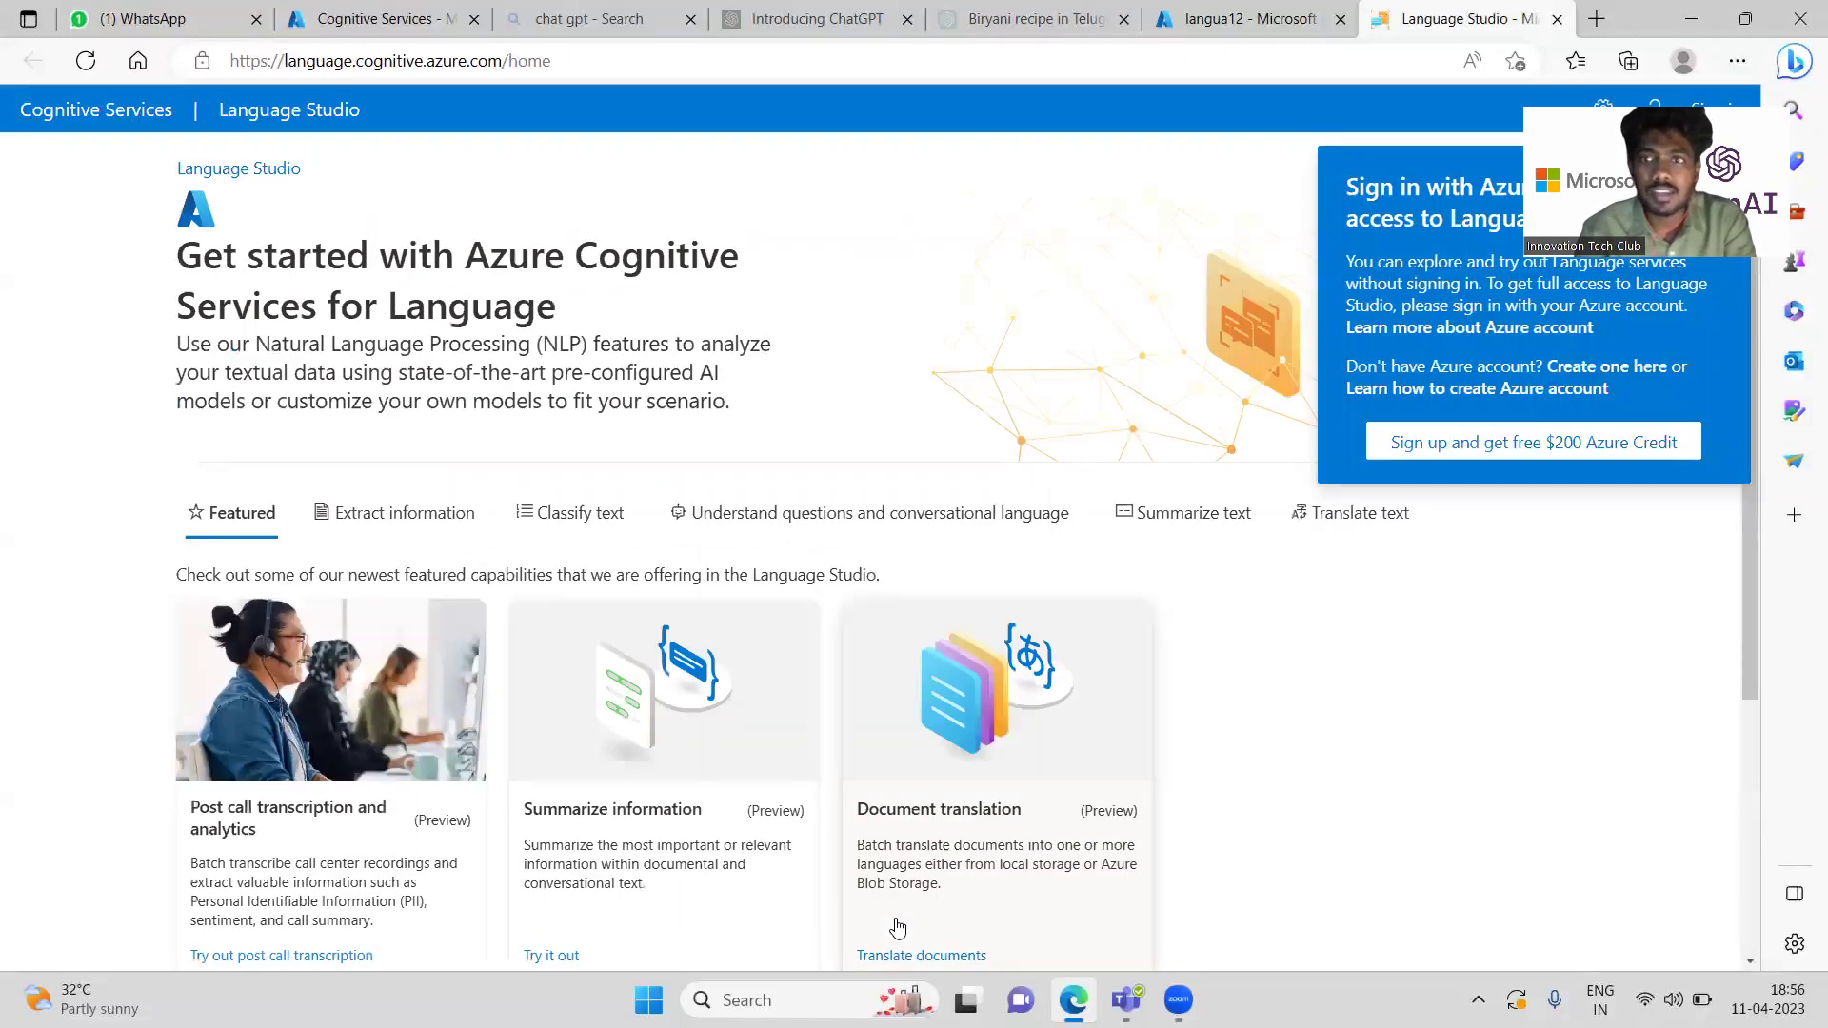
scroll(827, 598, "down", 2)
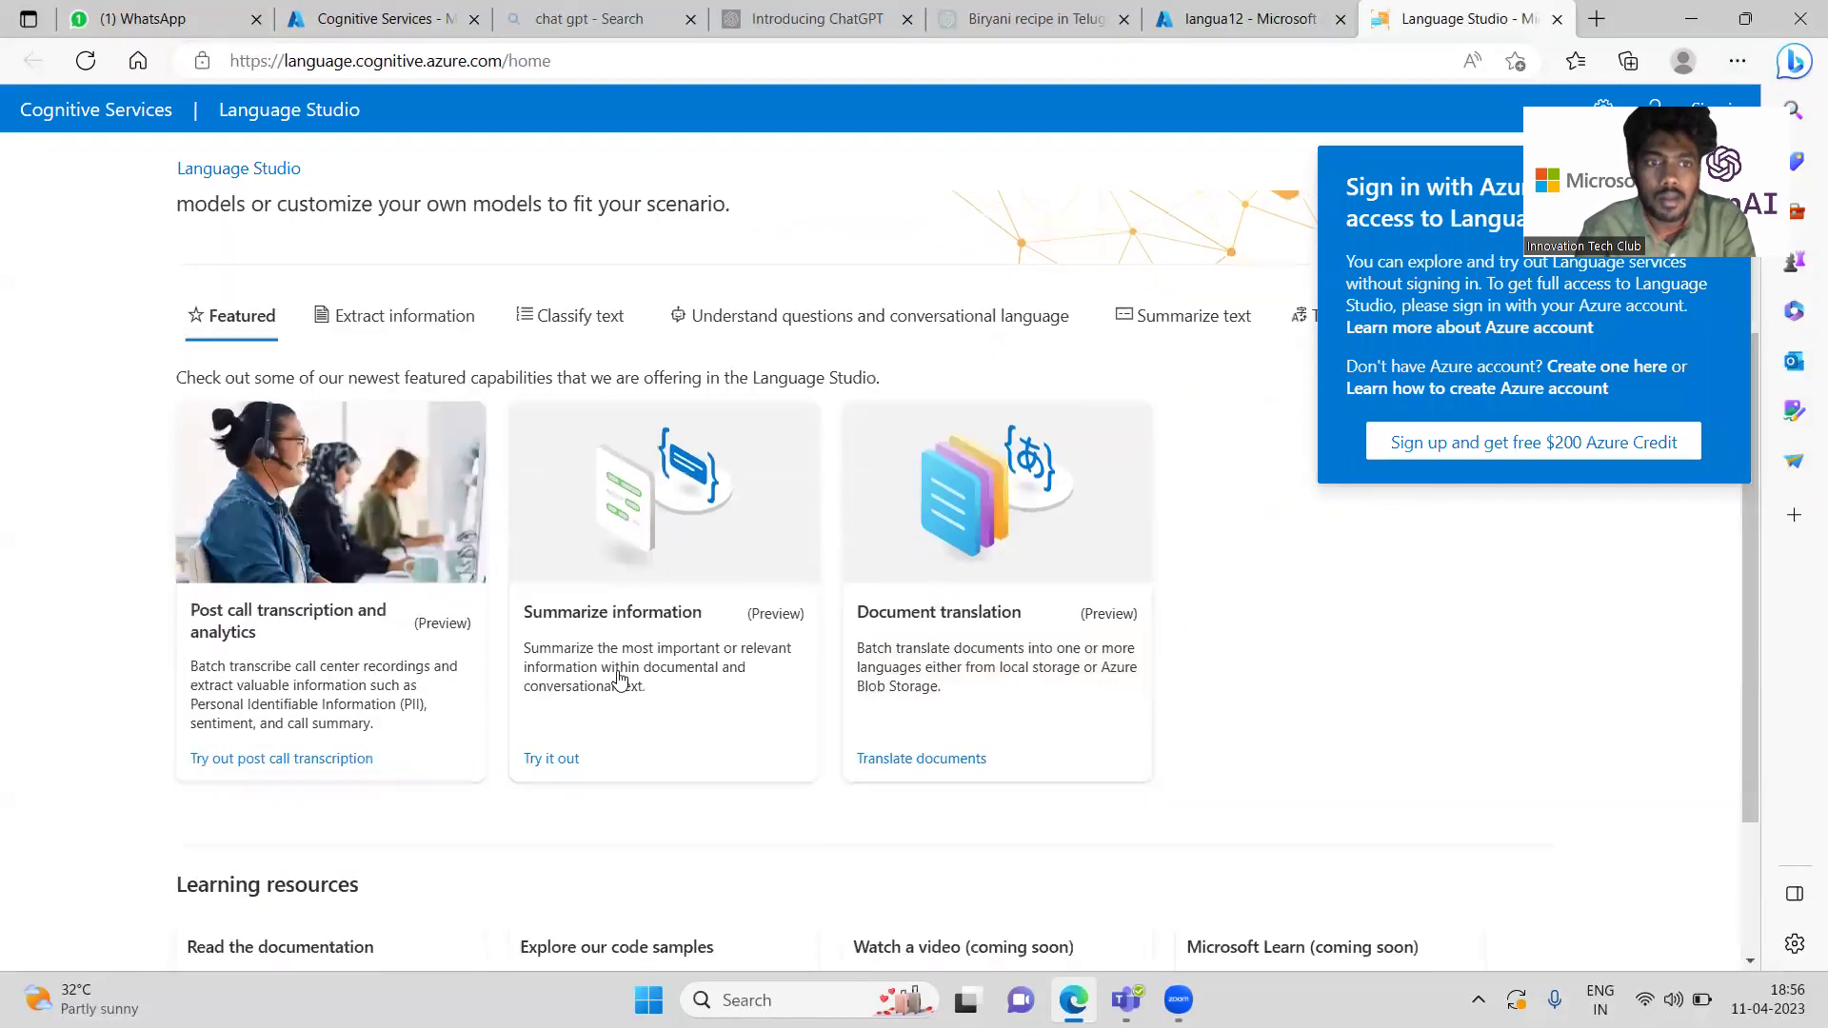
Open the post call transcription and analytics tryout, dismissing the intro tips, and review its use cases and sample calls.
left_click(298, 774)
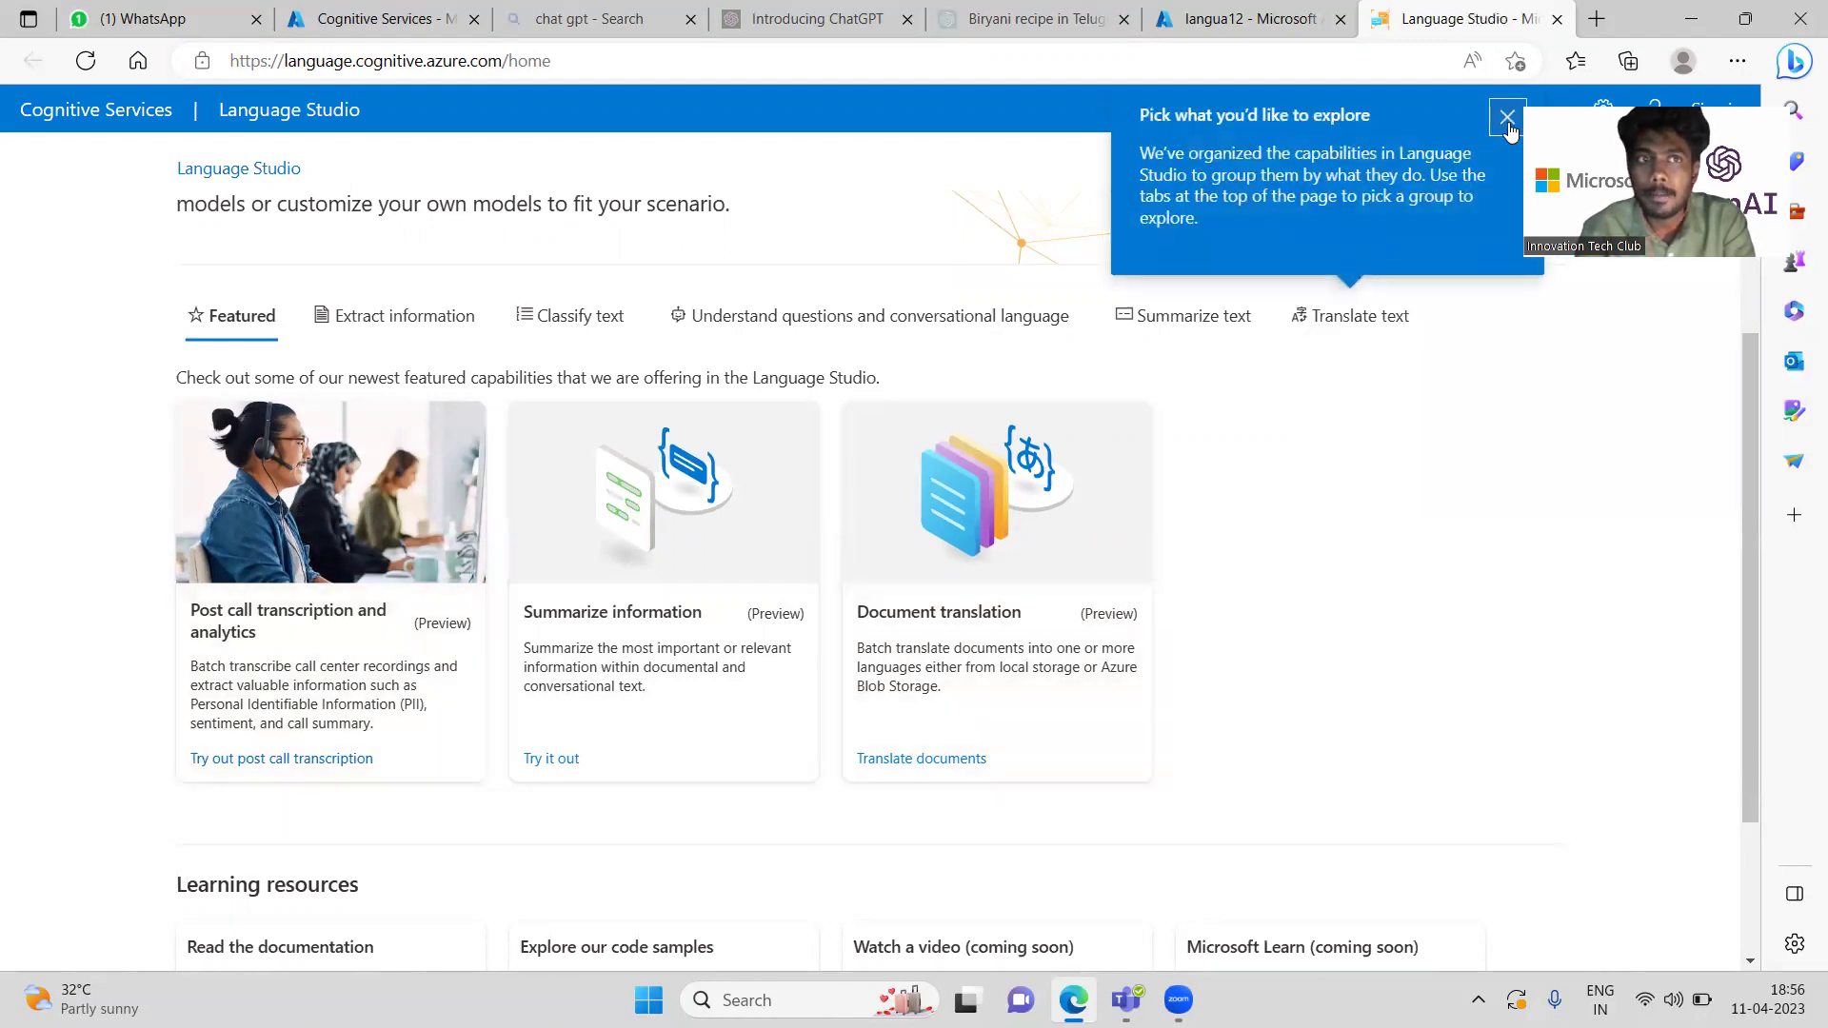
left_click(1508, 118)
left_click(295, 757)
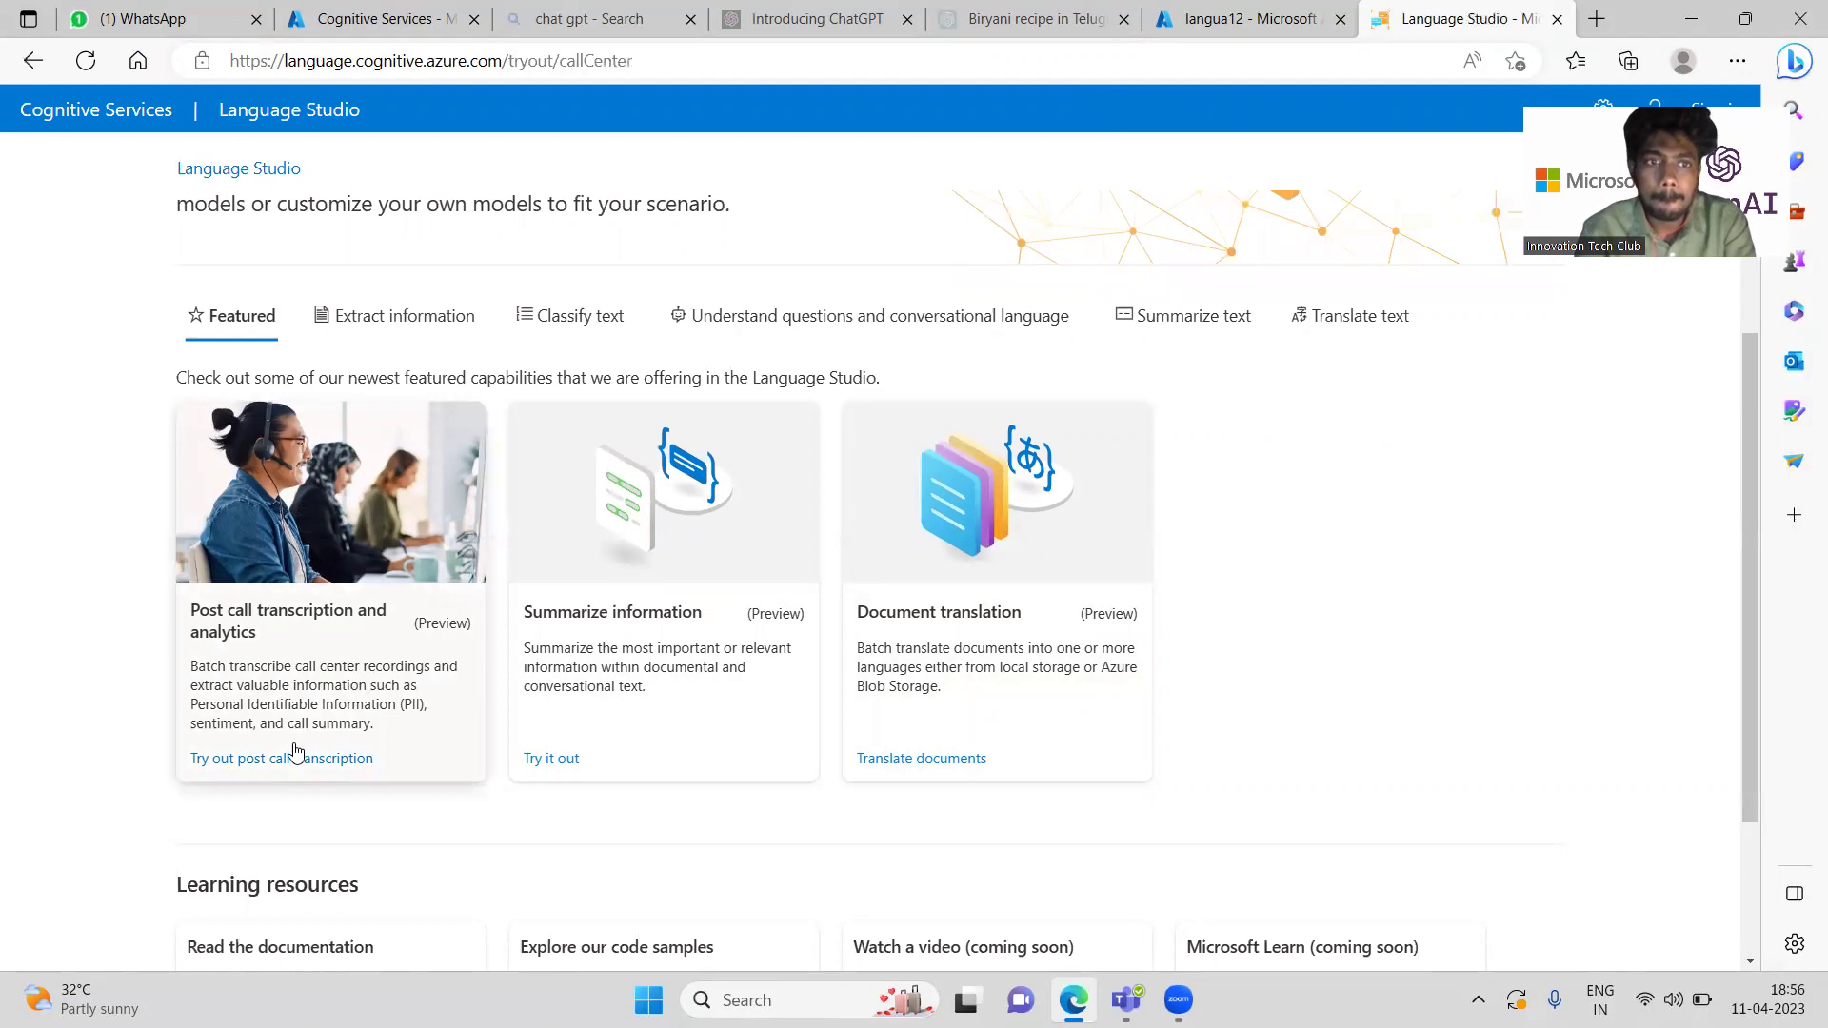
scroll(682, 458, "down", 1)
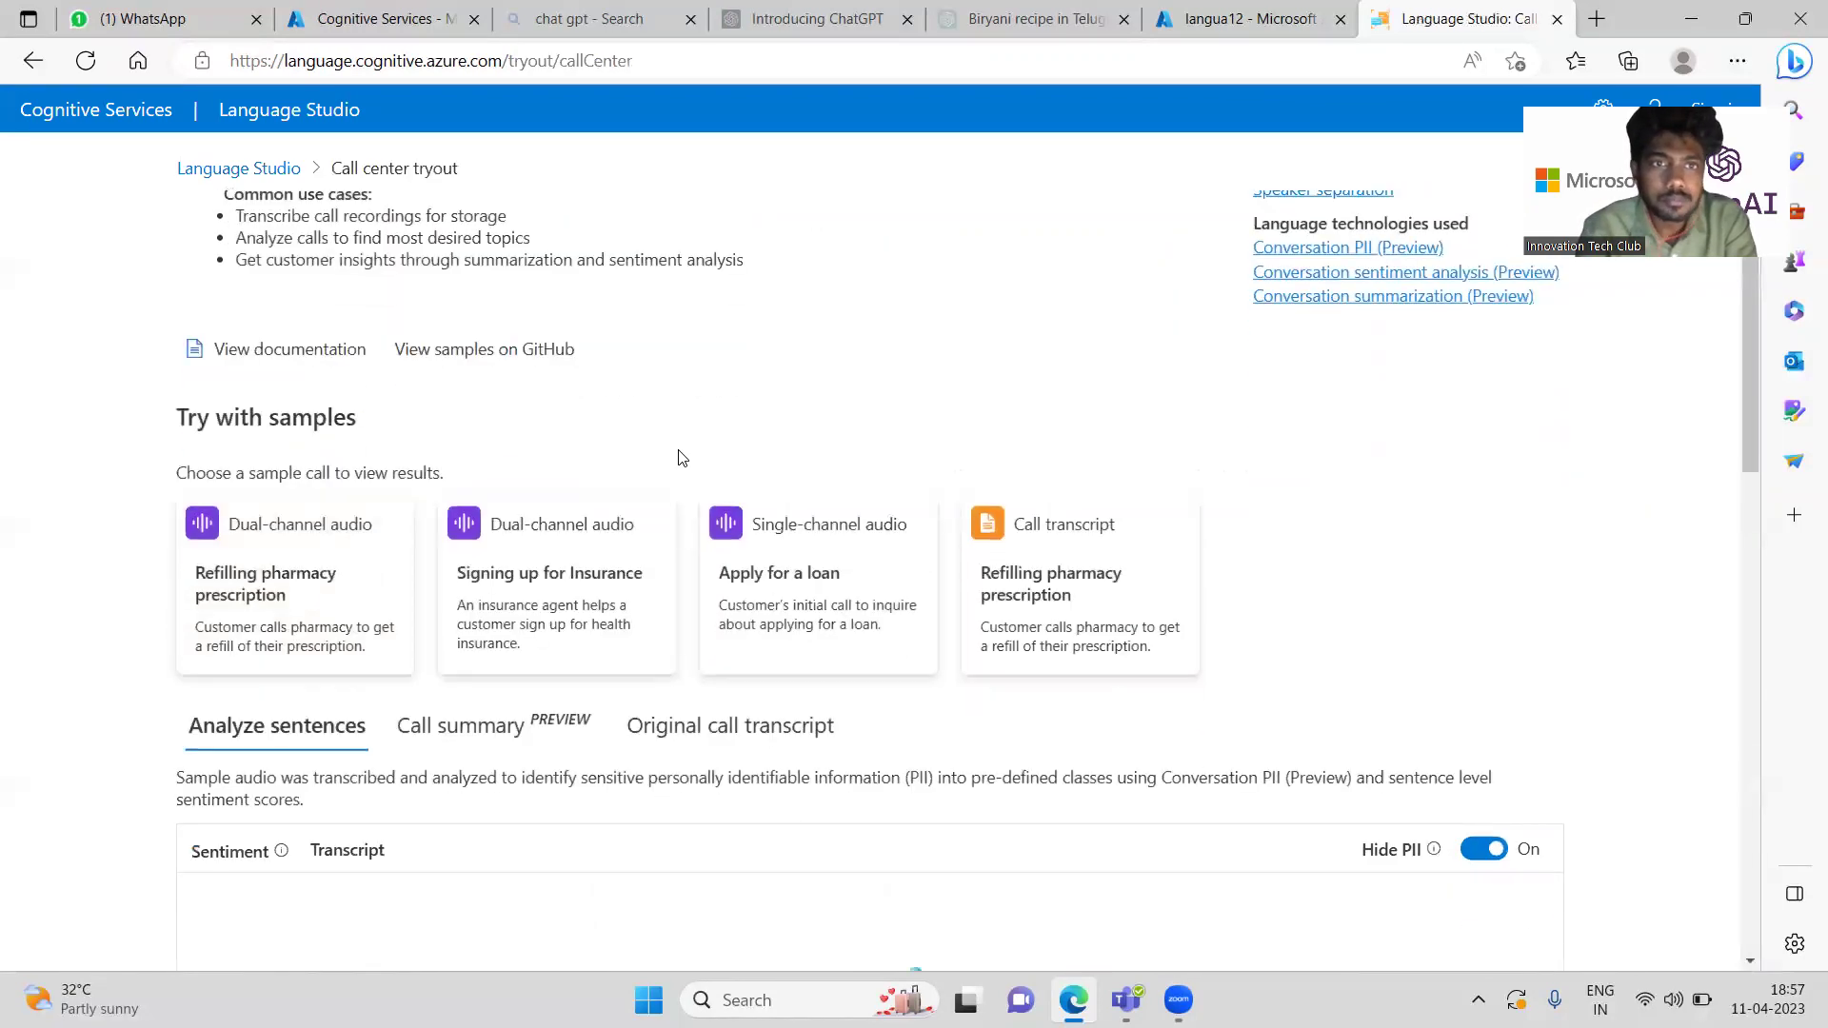
scroll(681, 458, "down", 1)
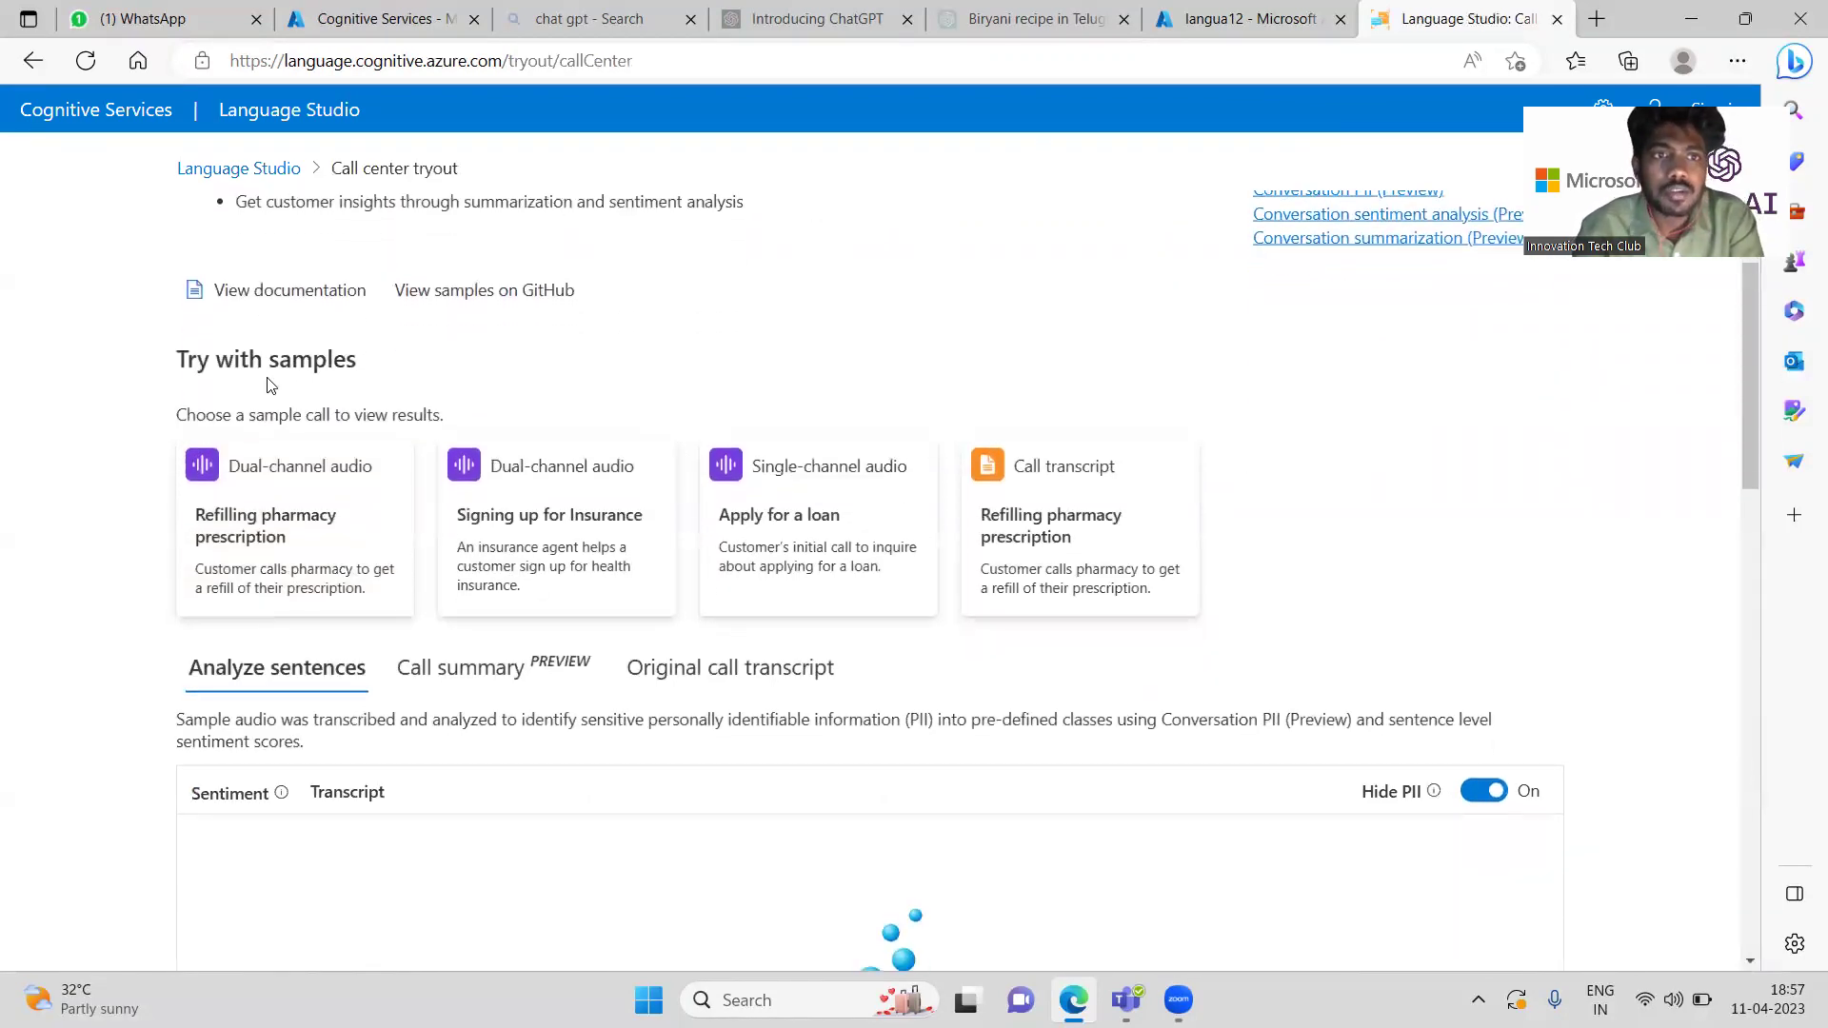
scroll(542, 408, "up", 2)
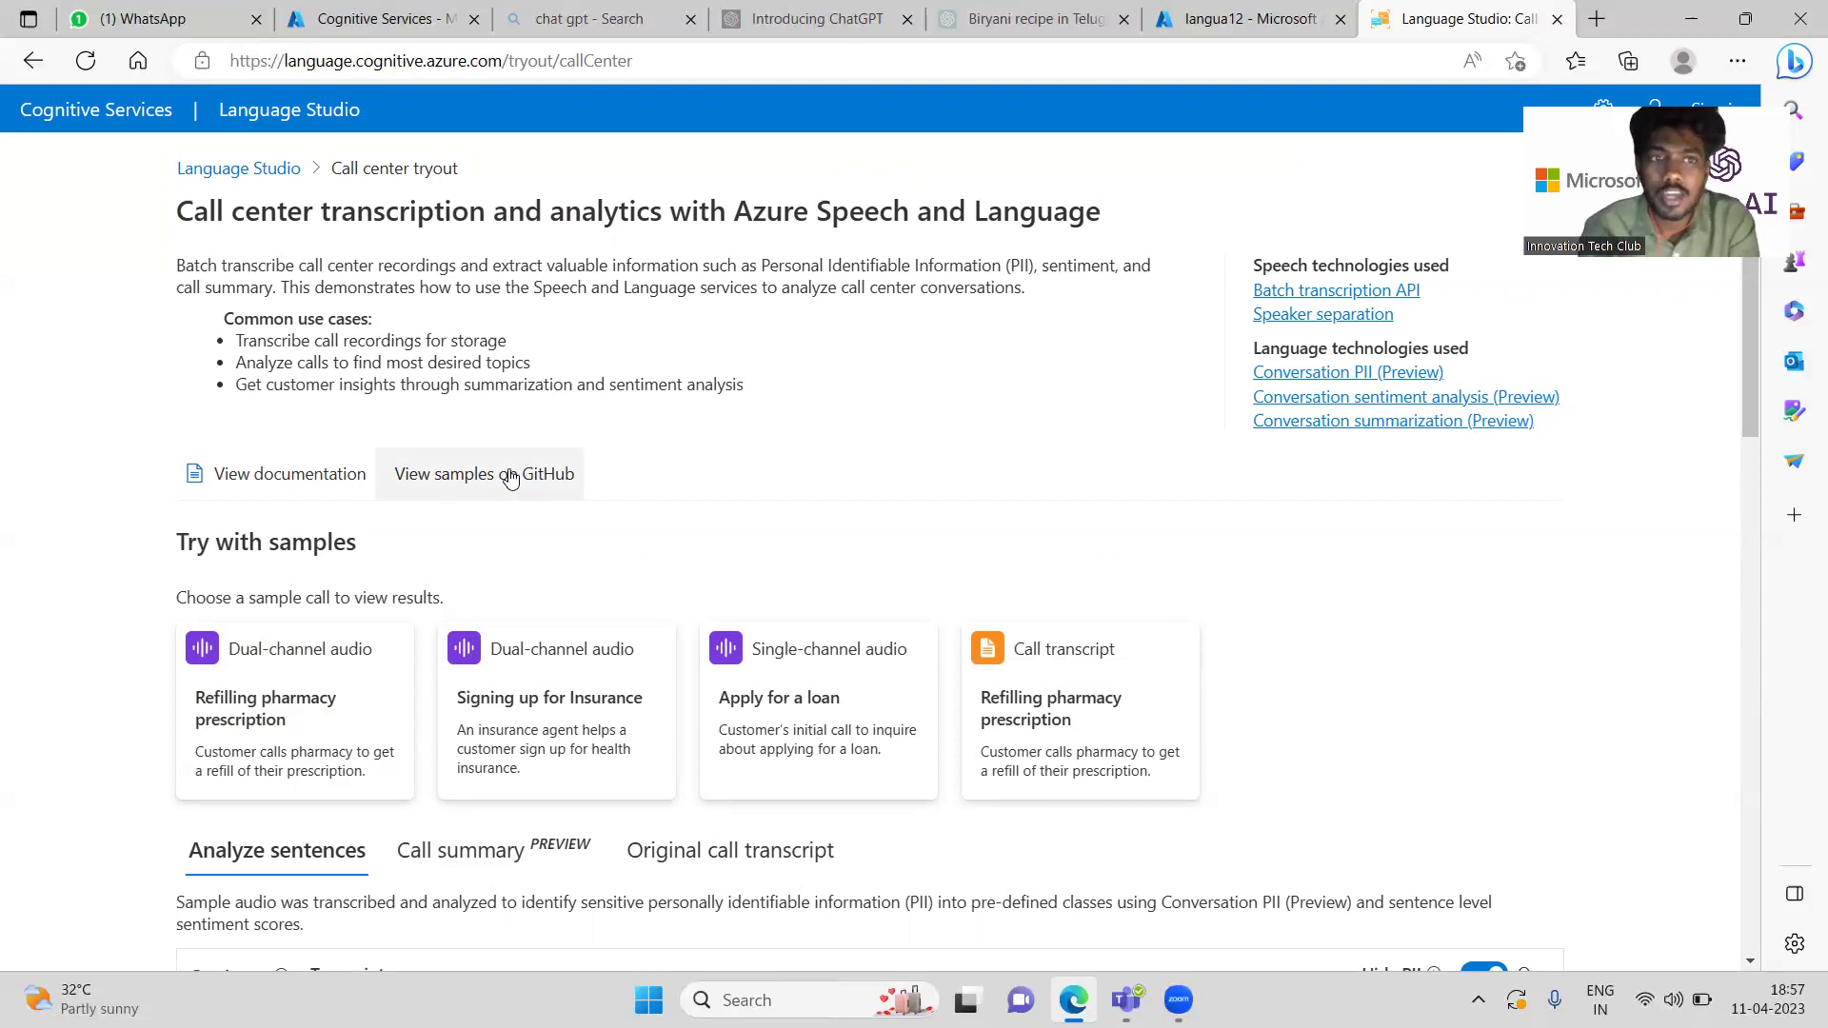
scroll(511, 477, "down", 2)
scroll(510, 478, "down", 1)
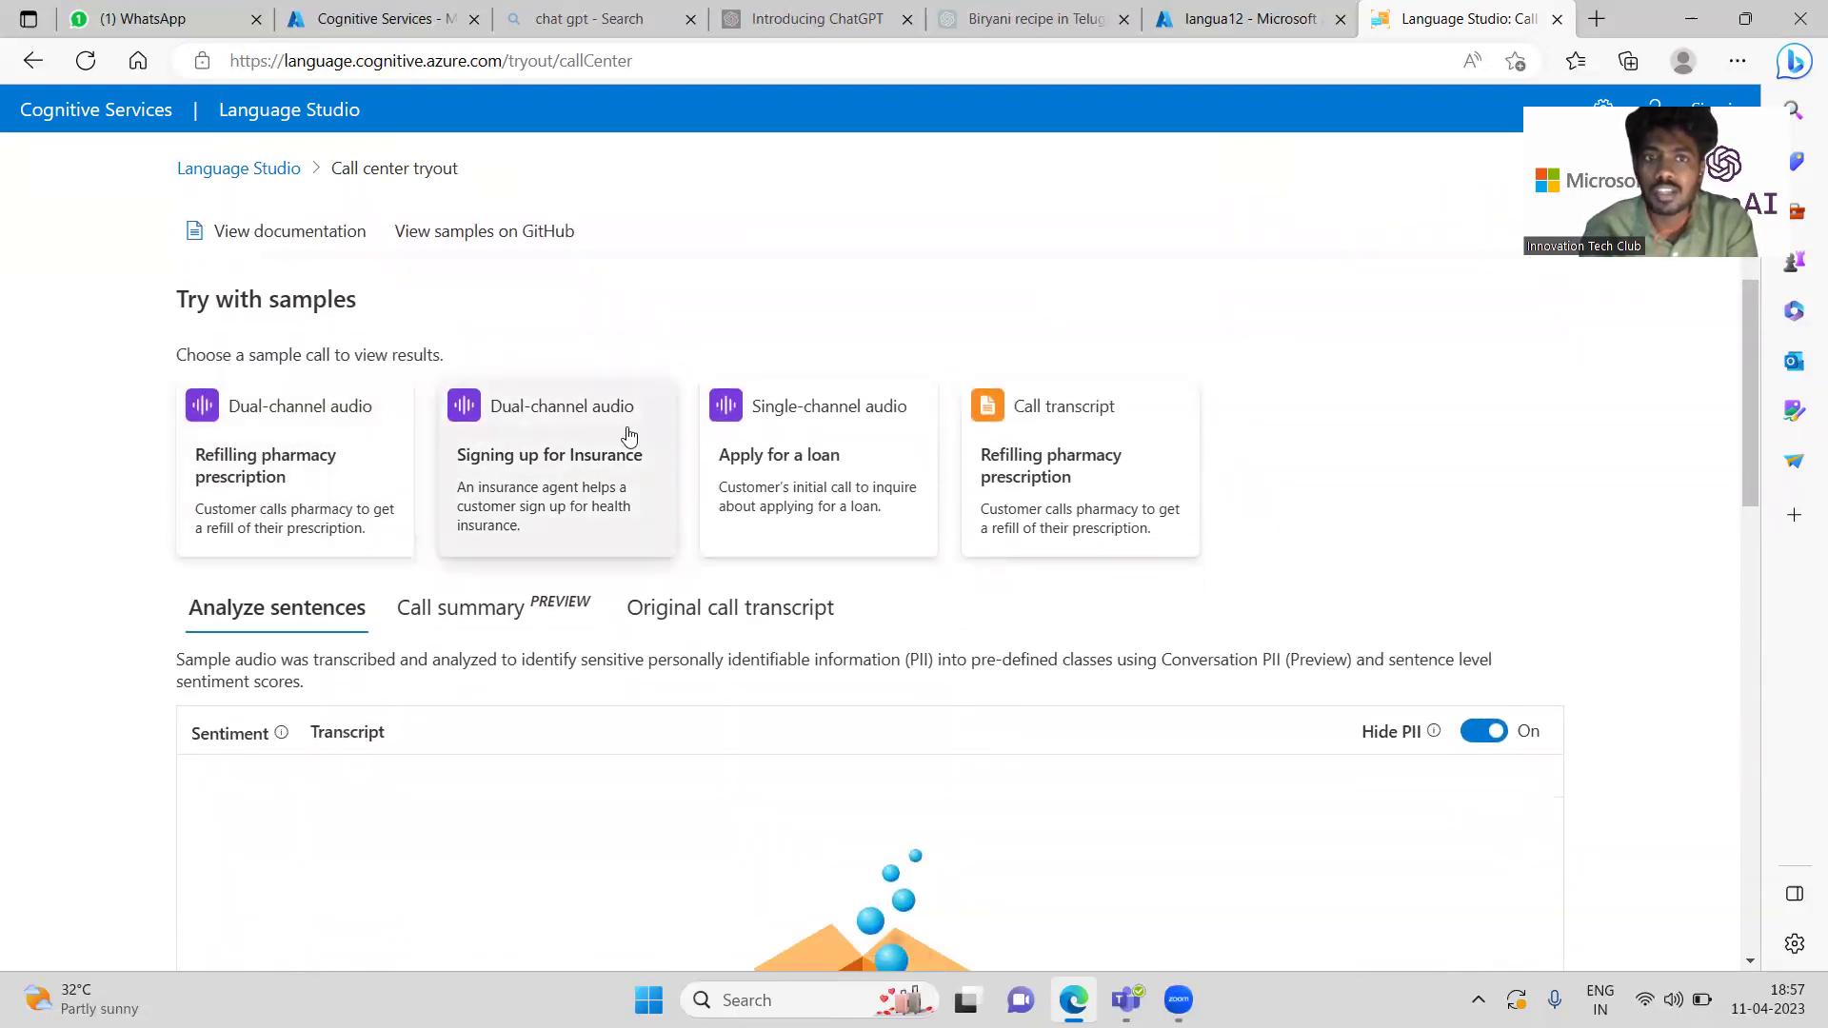
Load the dual-channel Refilling pharmacy prescription sample, review its sentence analysis, and play a short part of the call before pausing.
left_click(310, 497)
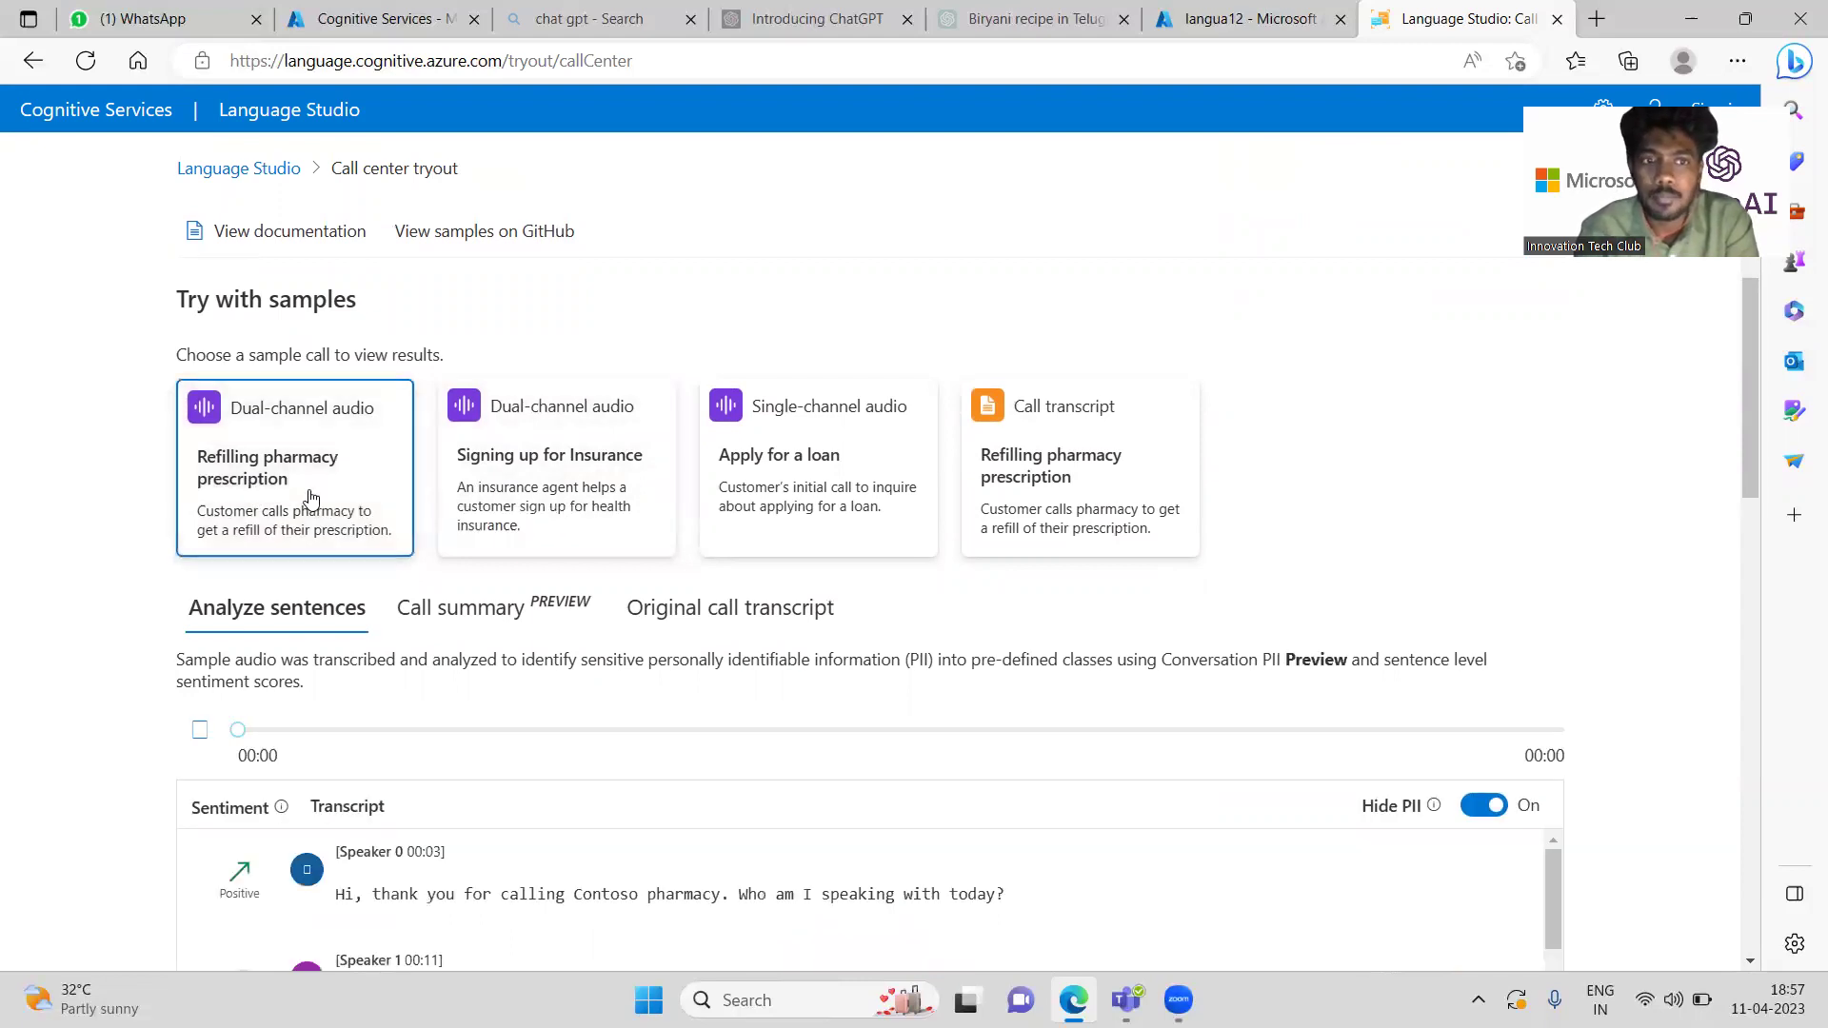
scroll(309, 497, "down", 3)
scroll(310, 497, "down", 3)
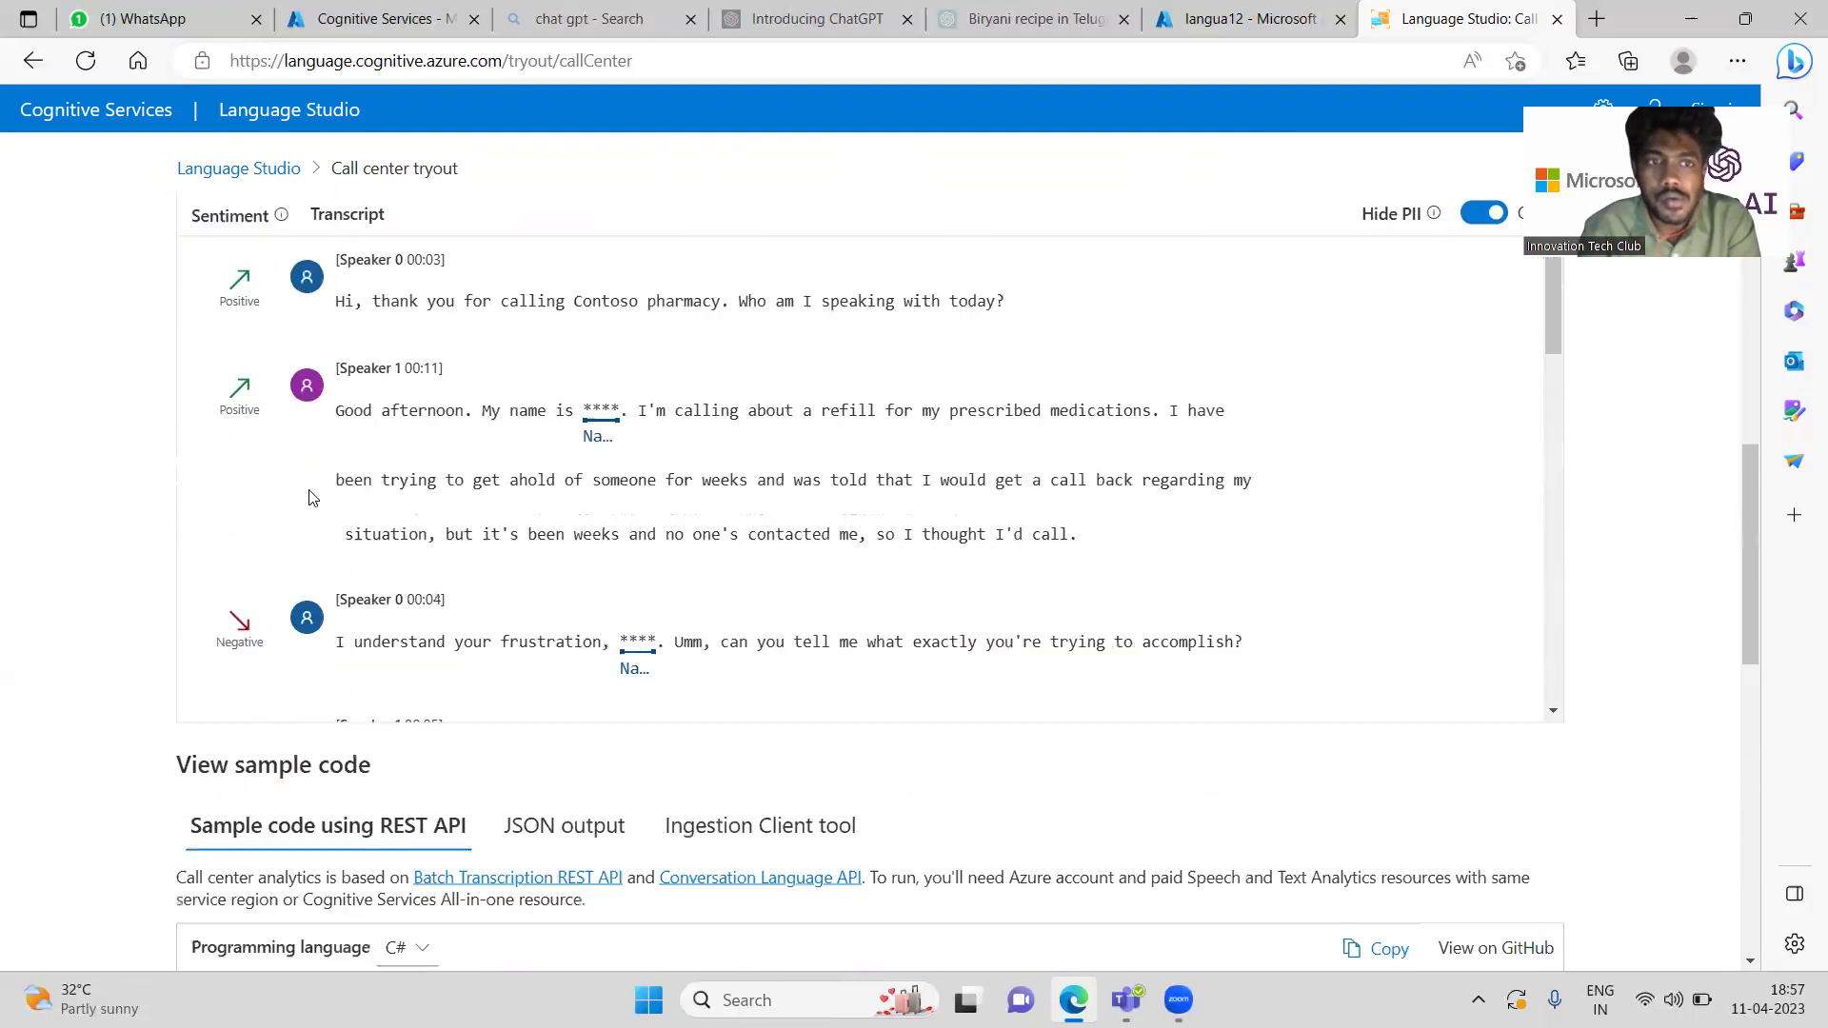
scroll(310, 497, "up", 3)
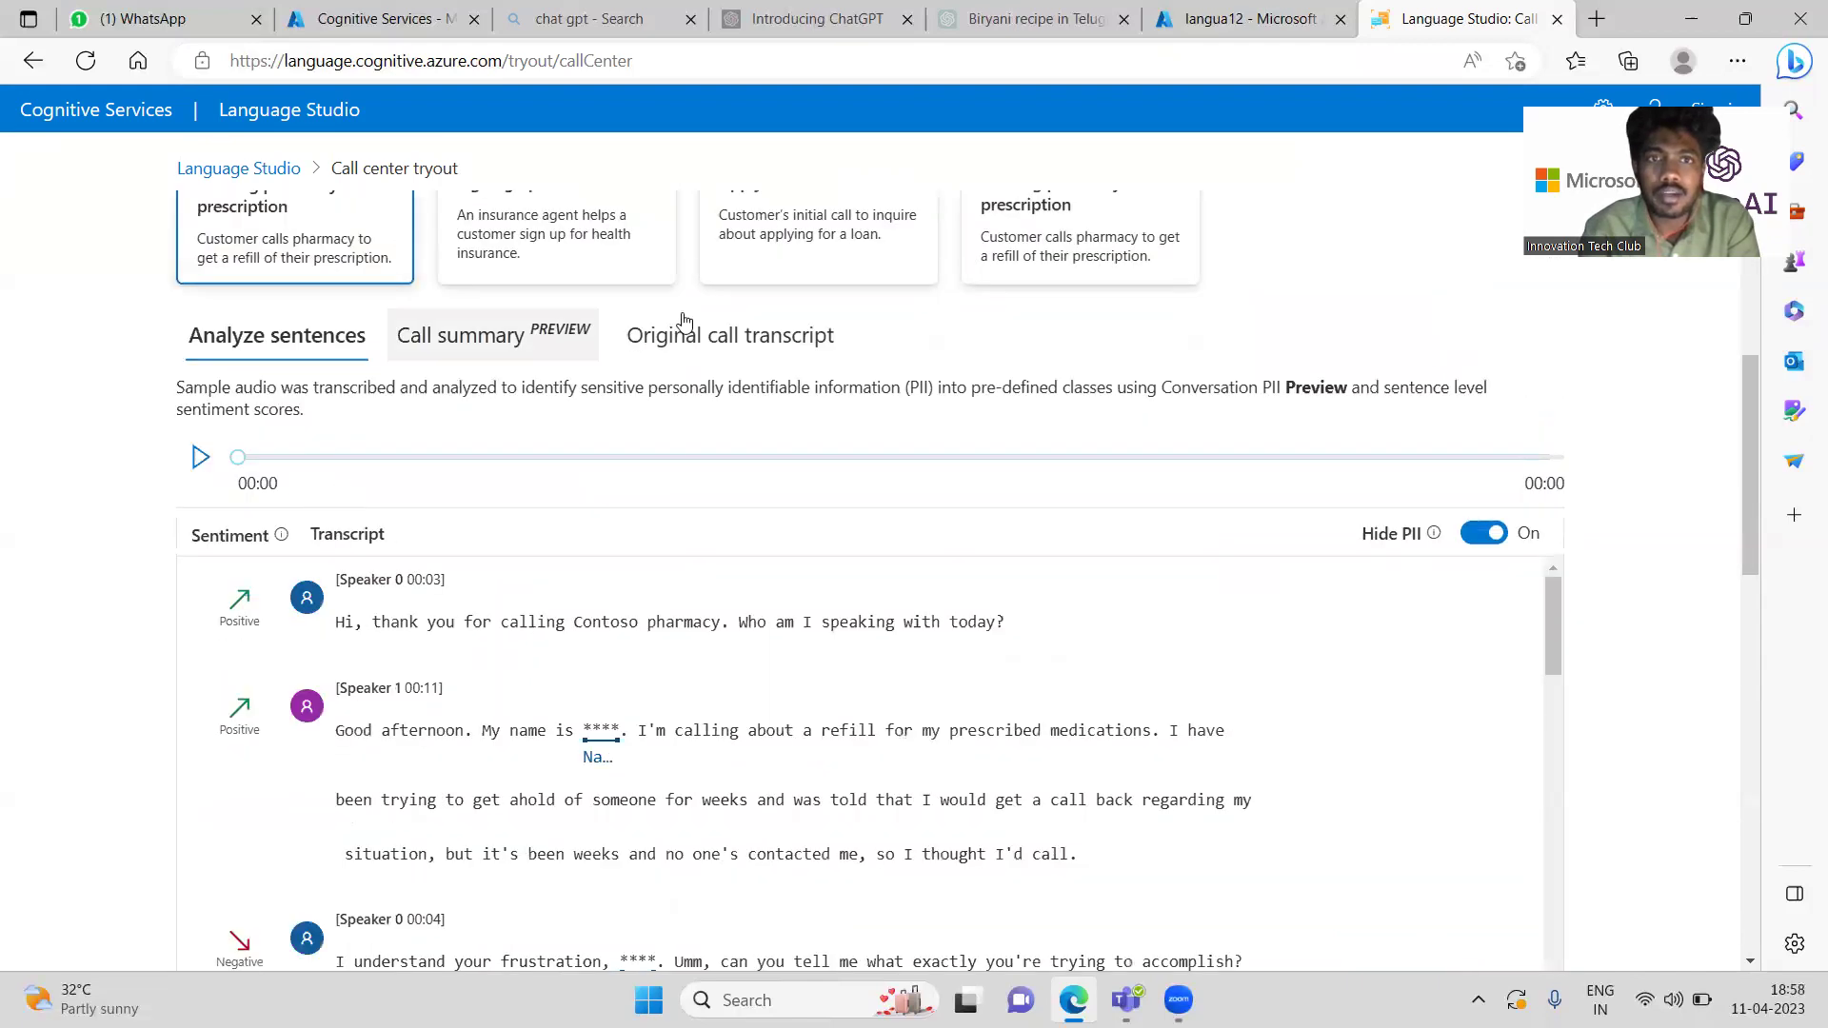
left_click(202, 459)
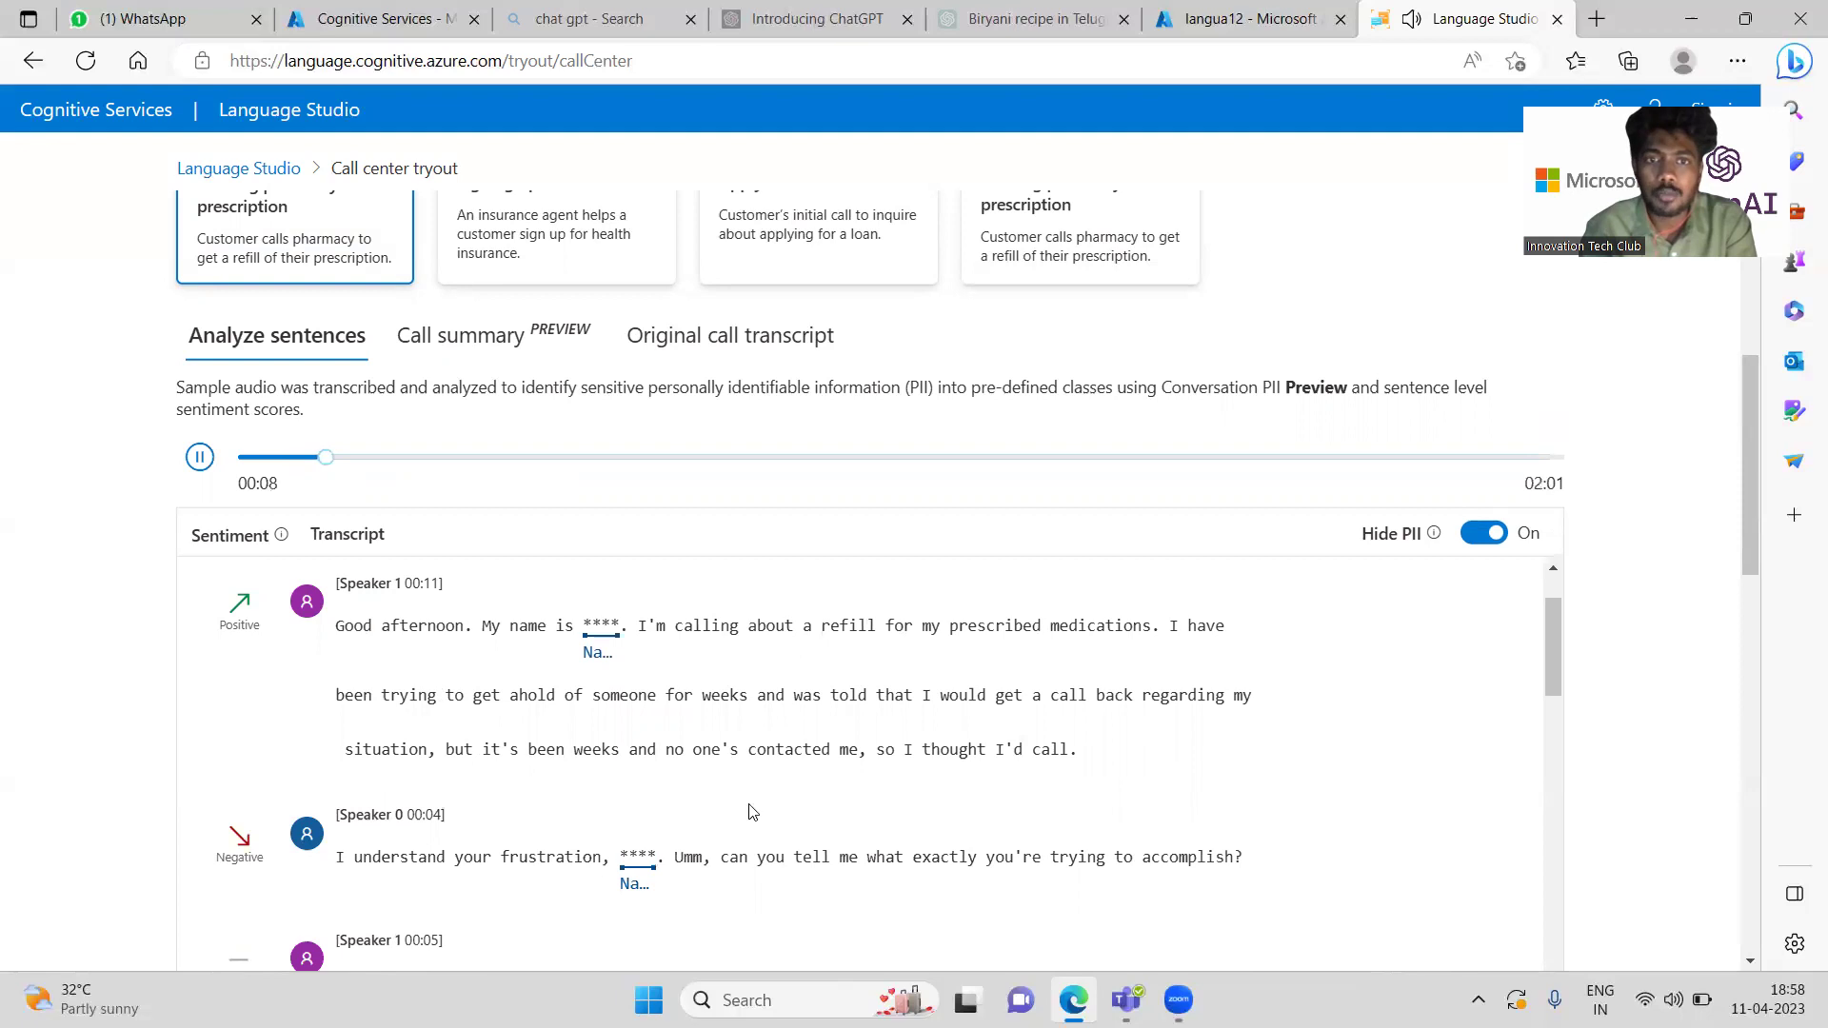
scroll(471, 696, "up", 1)
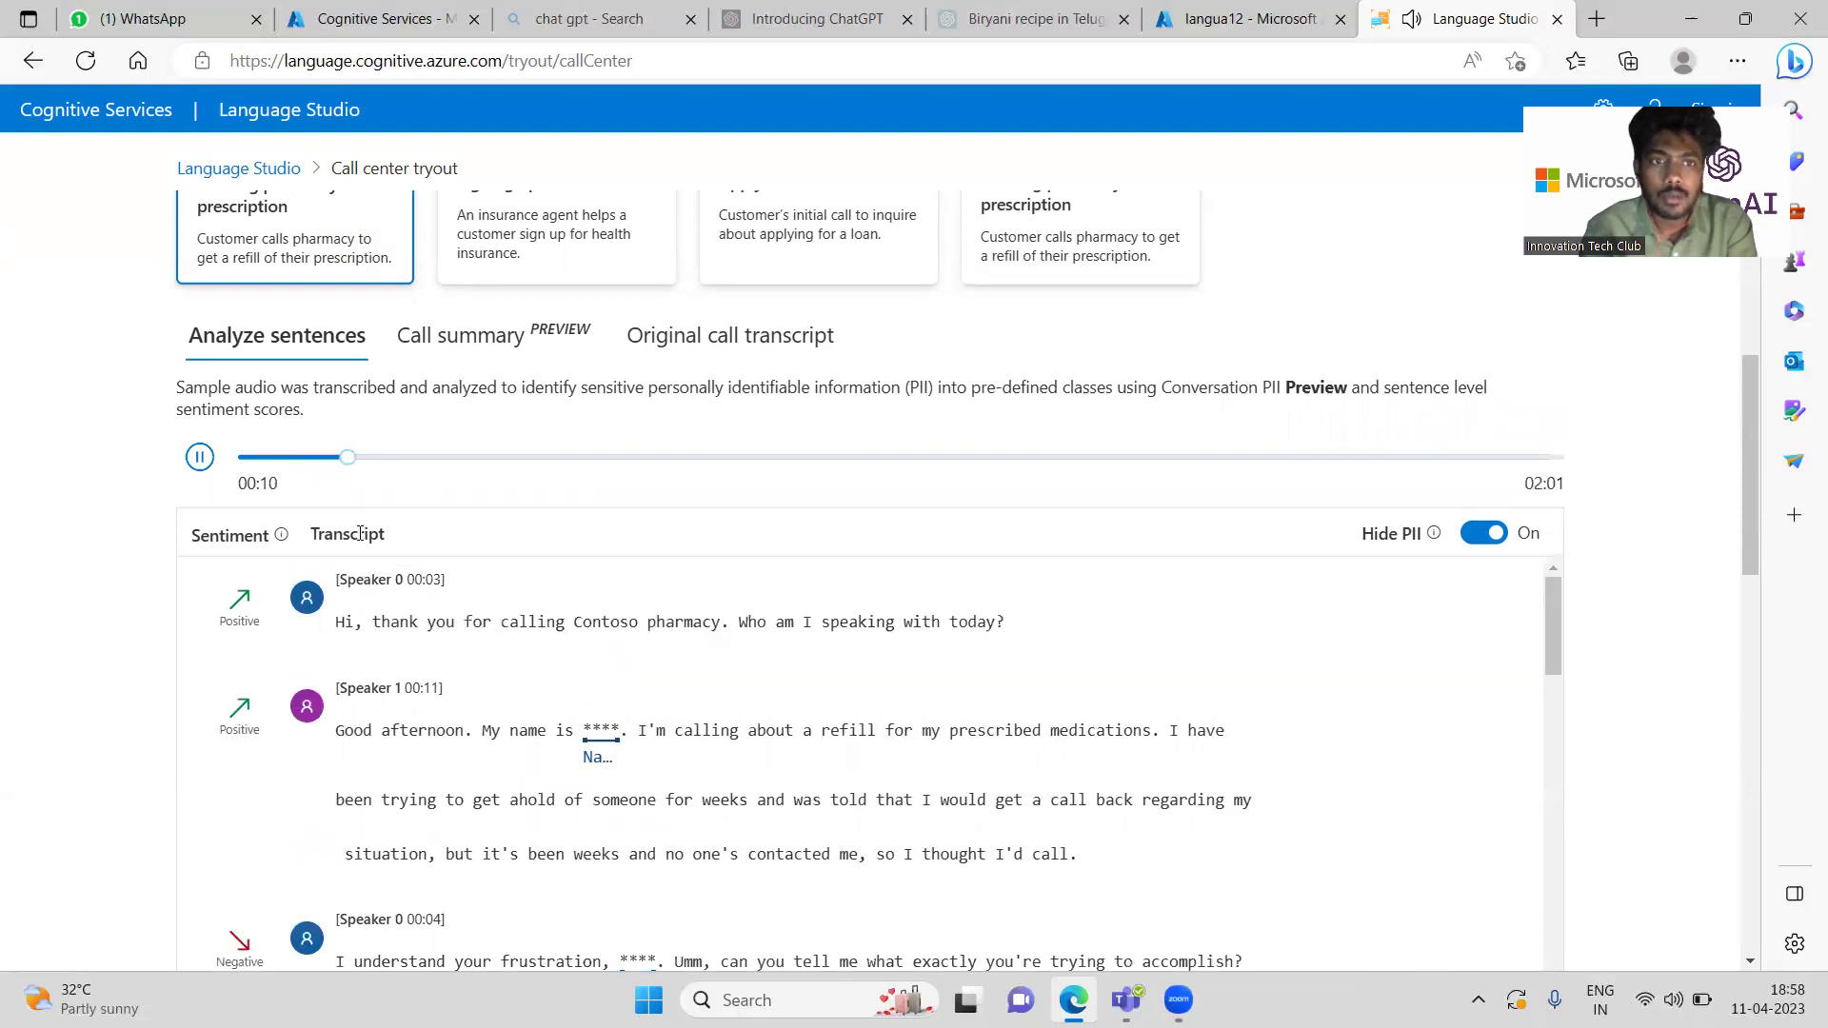
left_click(201, 460)
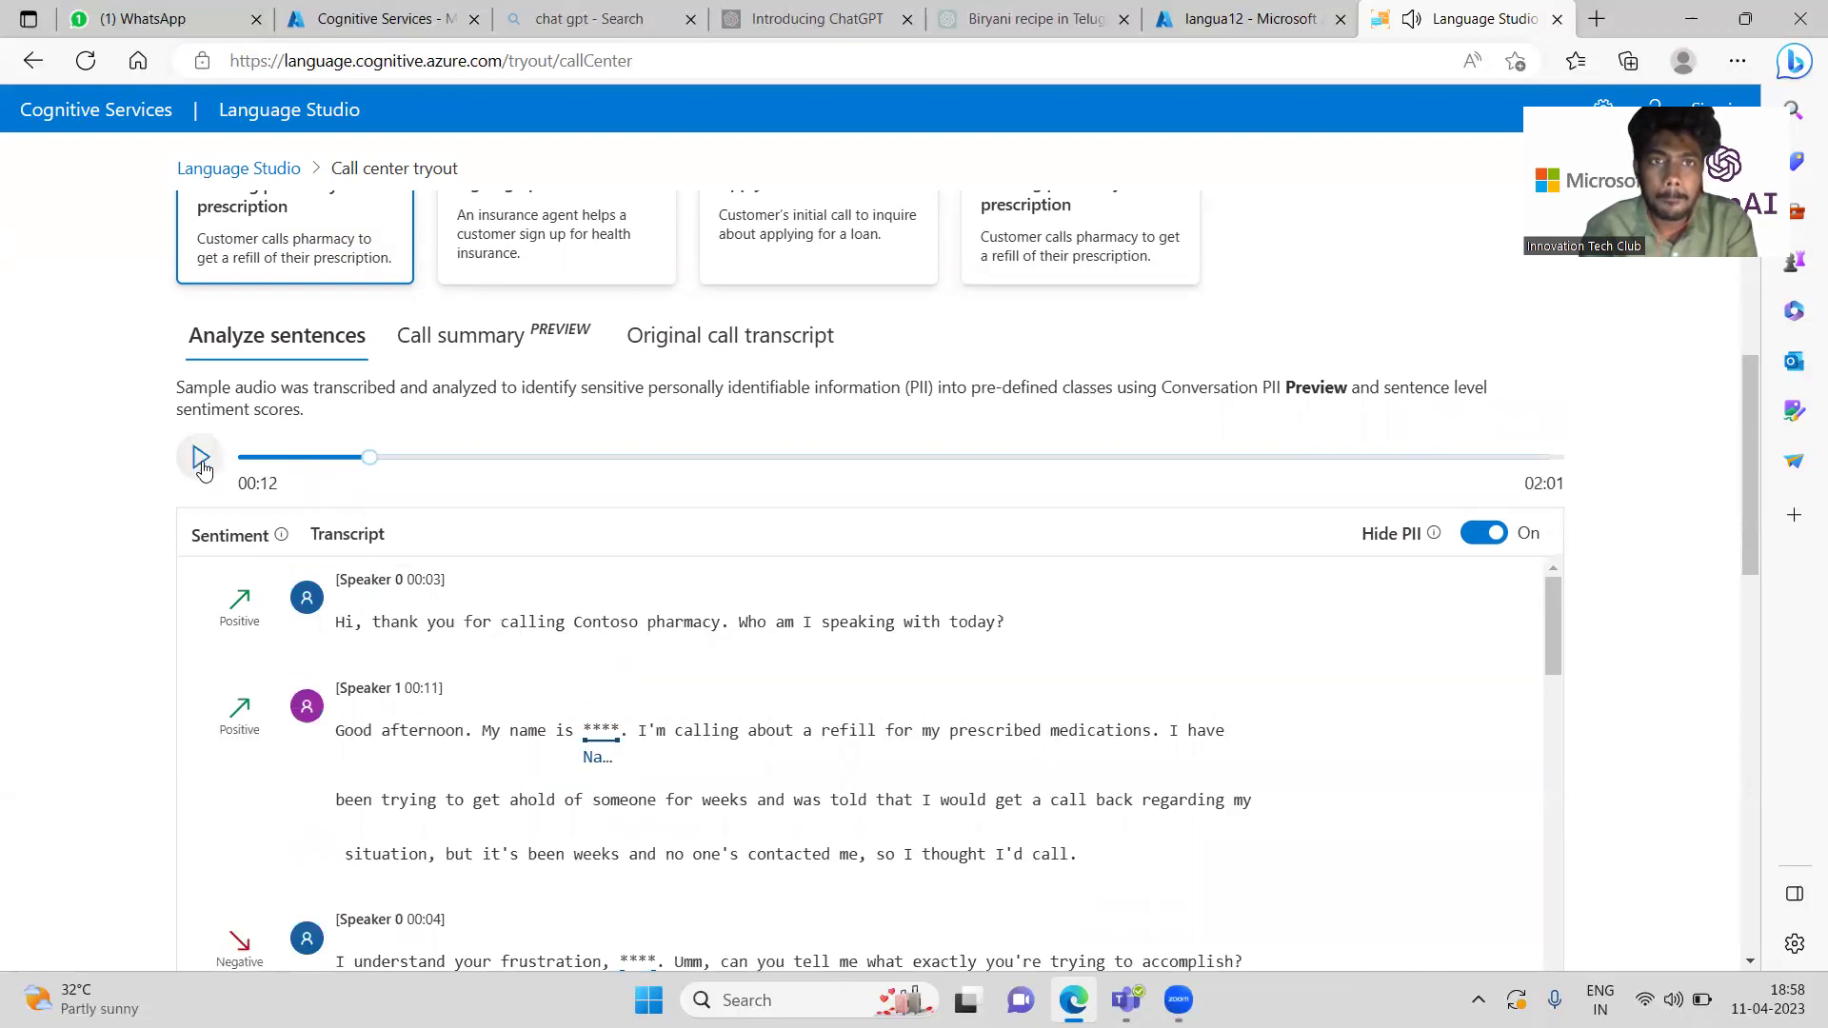
Examine the call summary and the original call transcript of the pharmacy prescription sample.
left_click(471, 361)
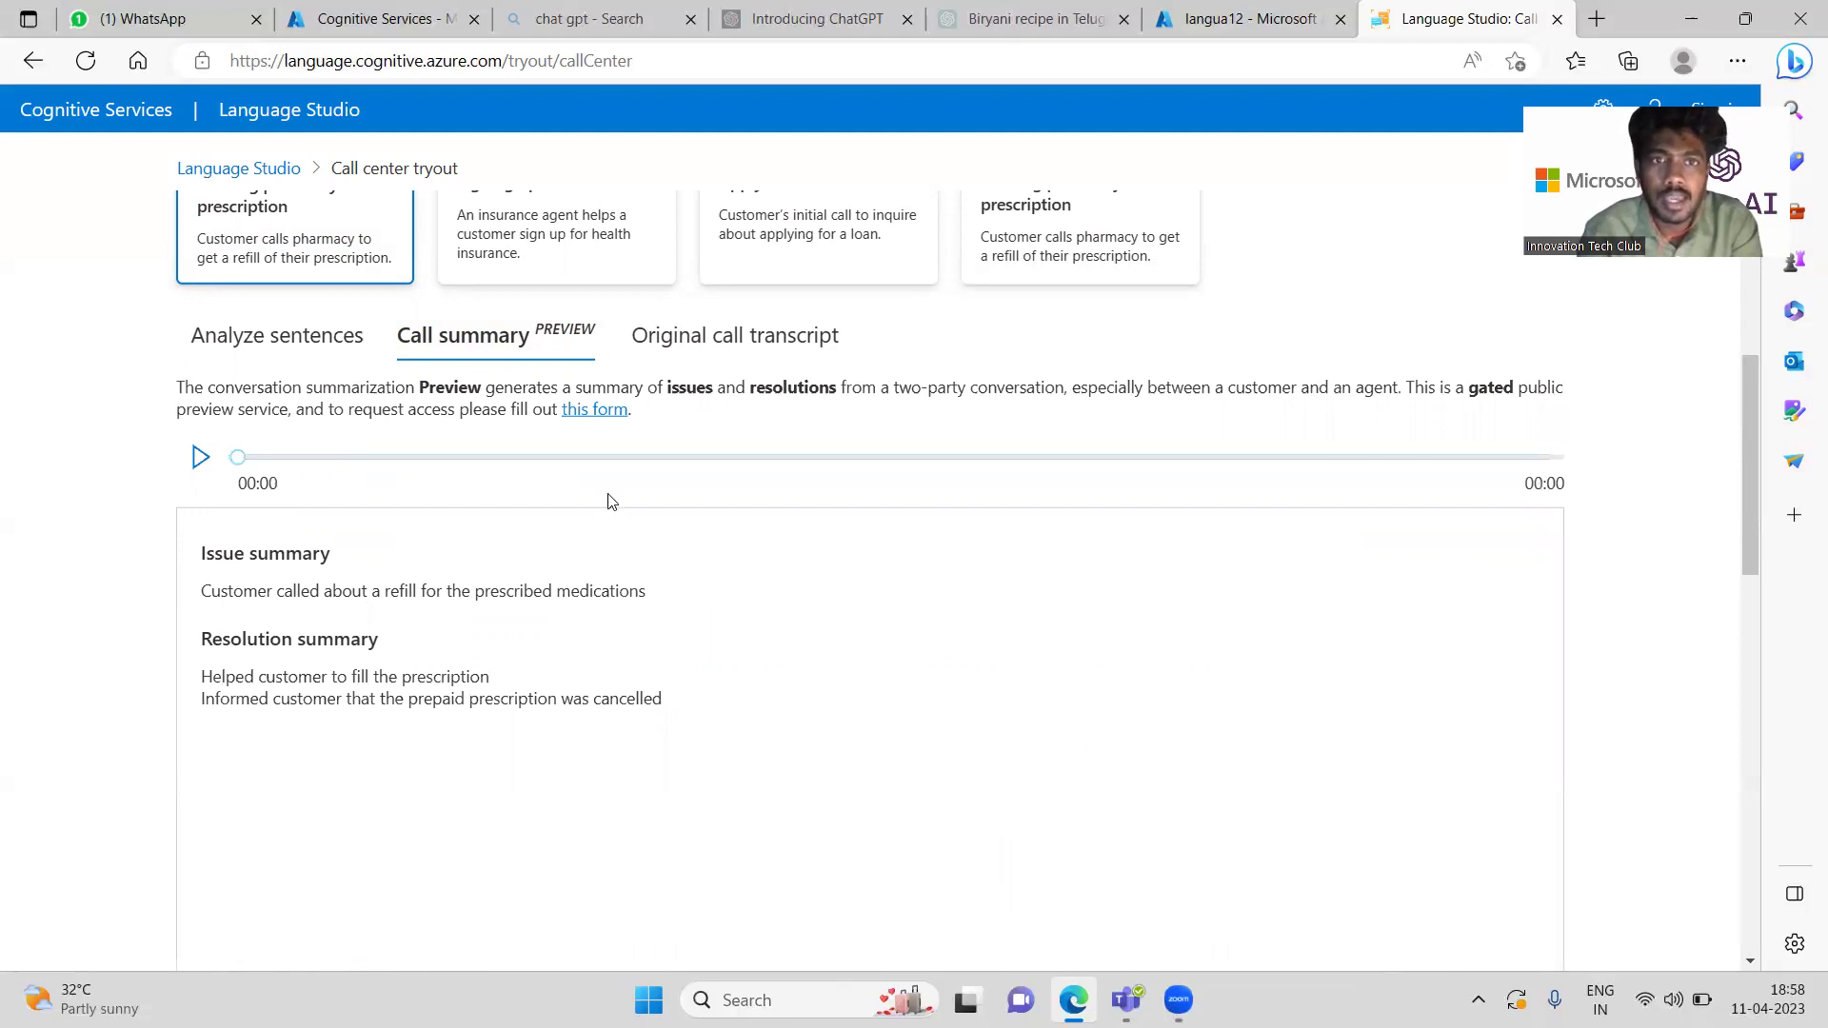
scroll(733, 543, "up", 2)
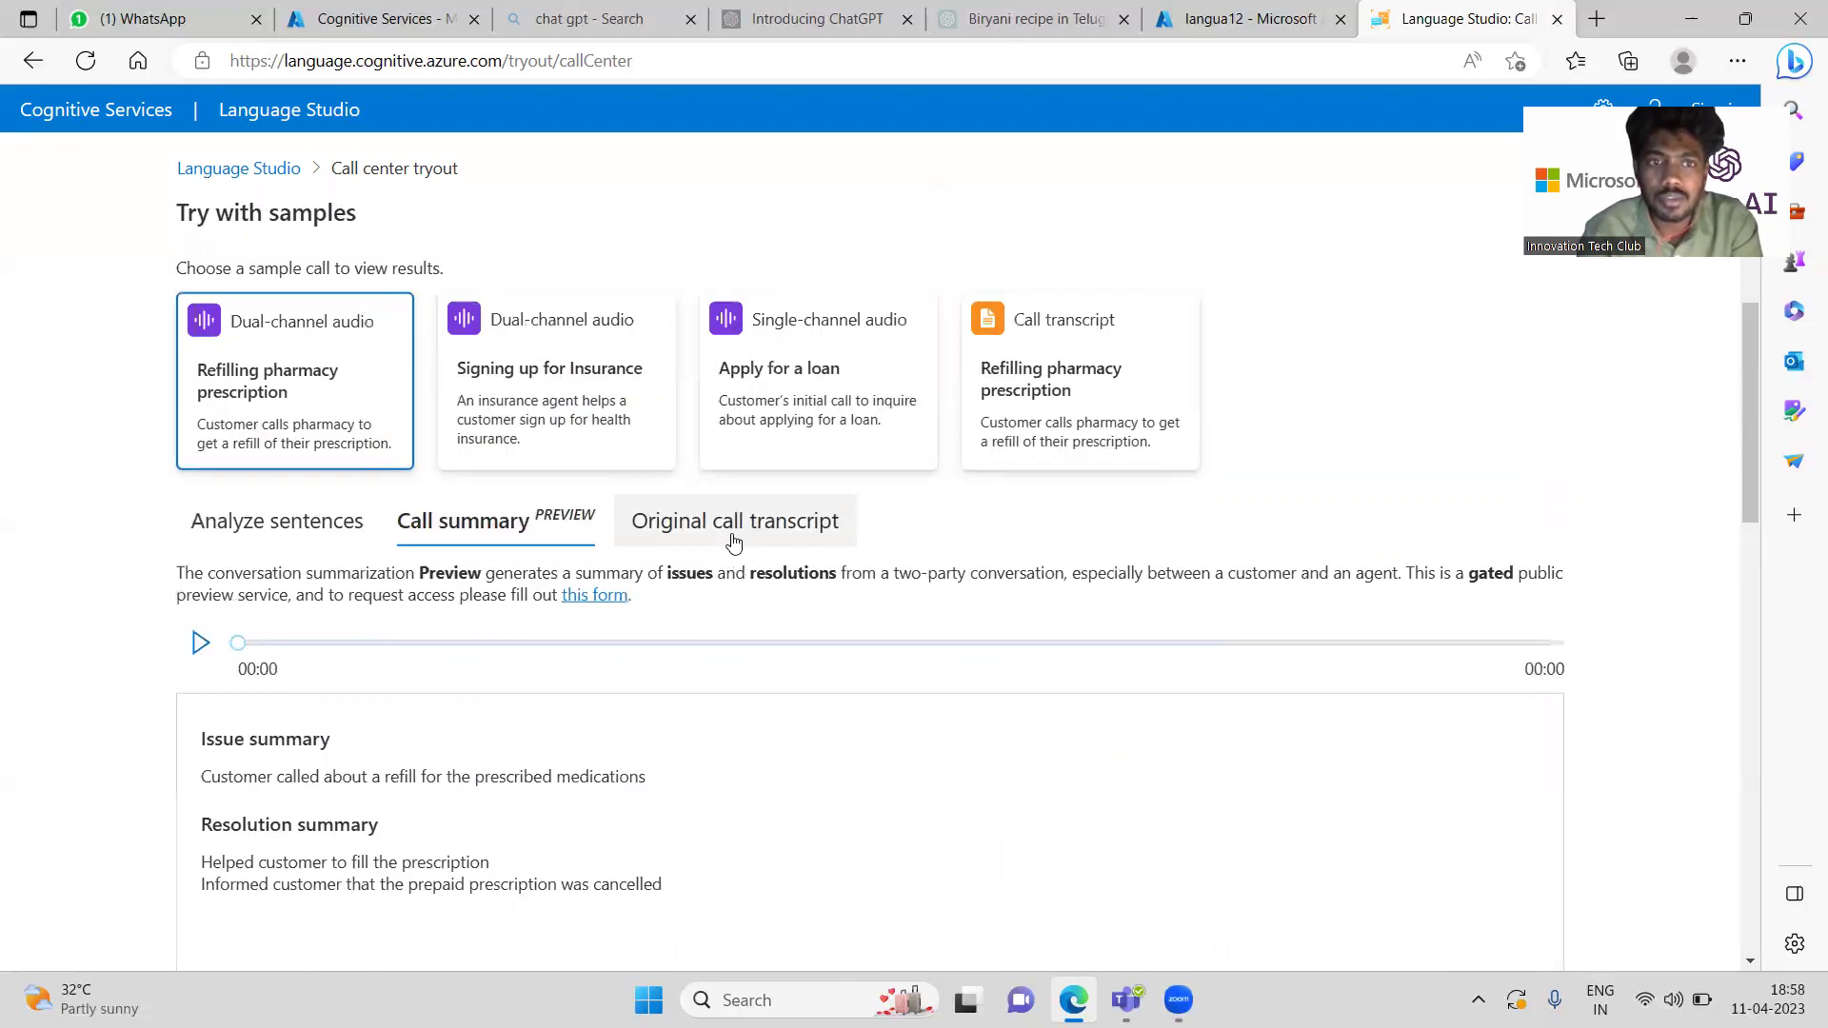
left_click(733, 539)
scroll(530, 806, "down", 3)
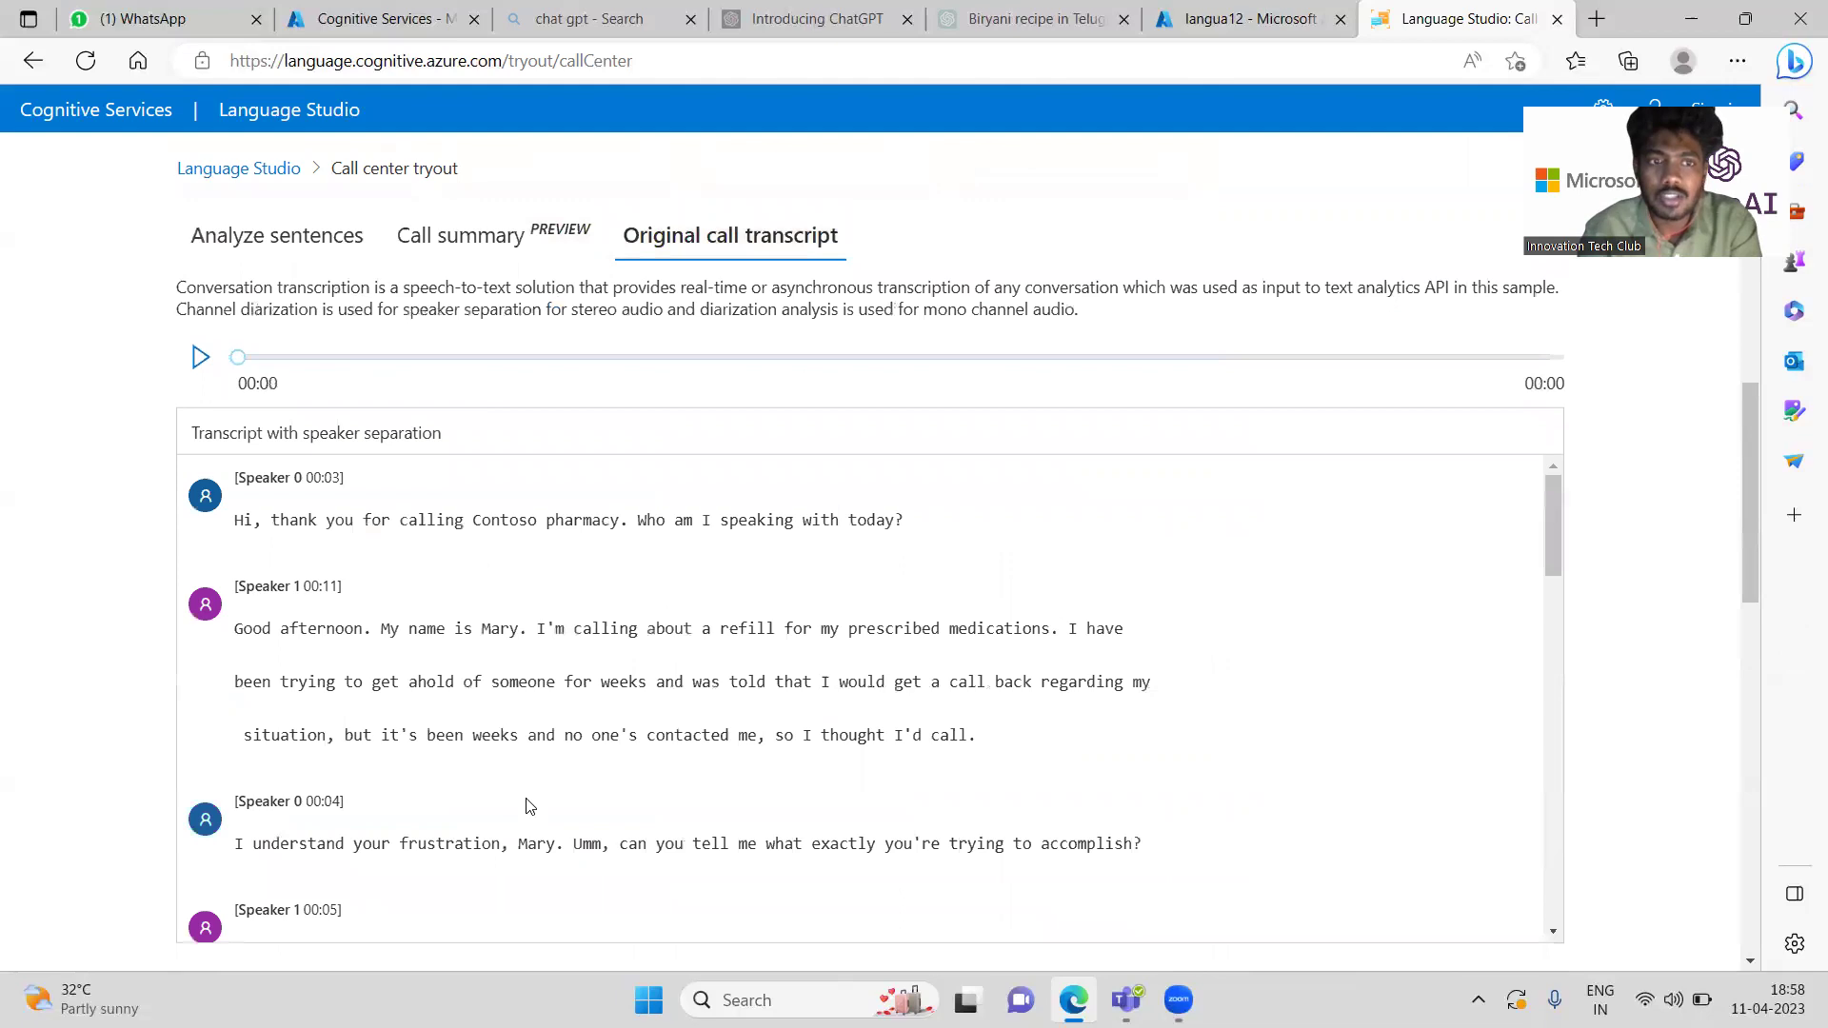
scroll(530, 806, "down", 3)
scroll(527, 807, "up", 5)
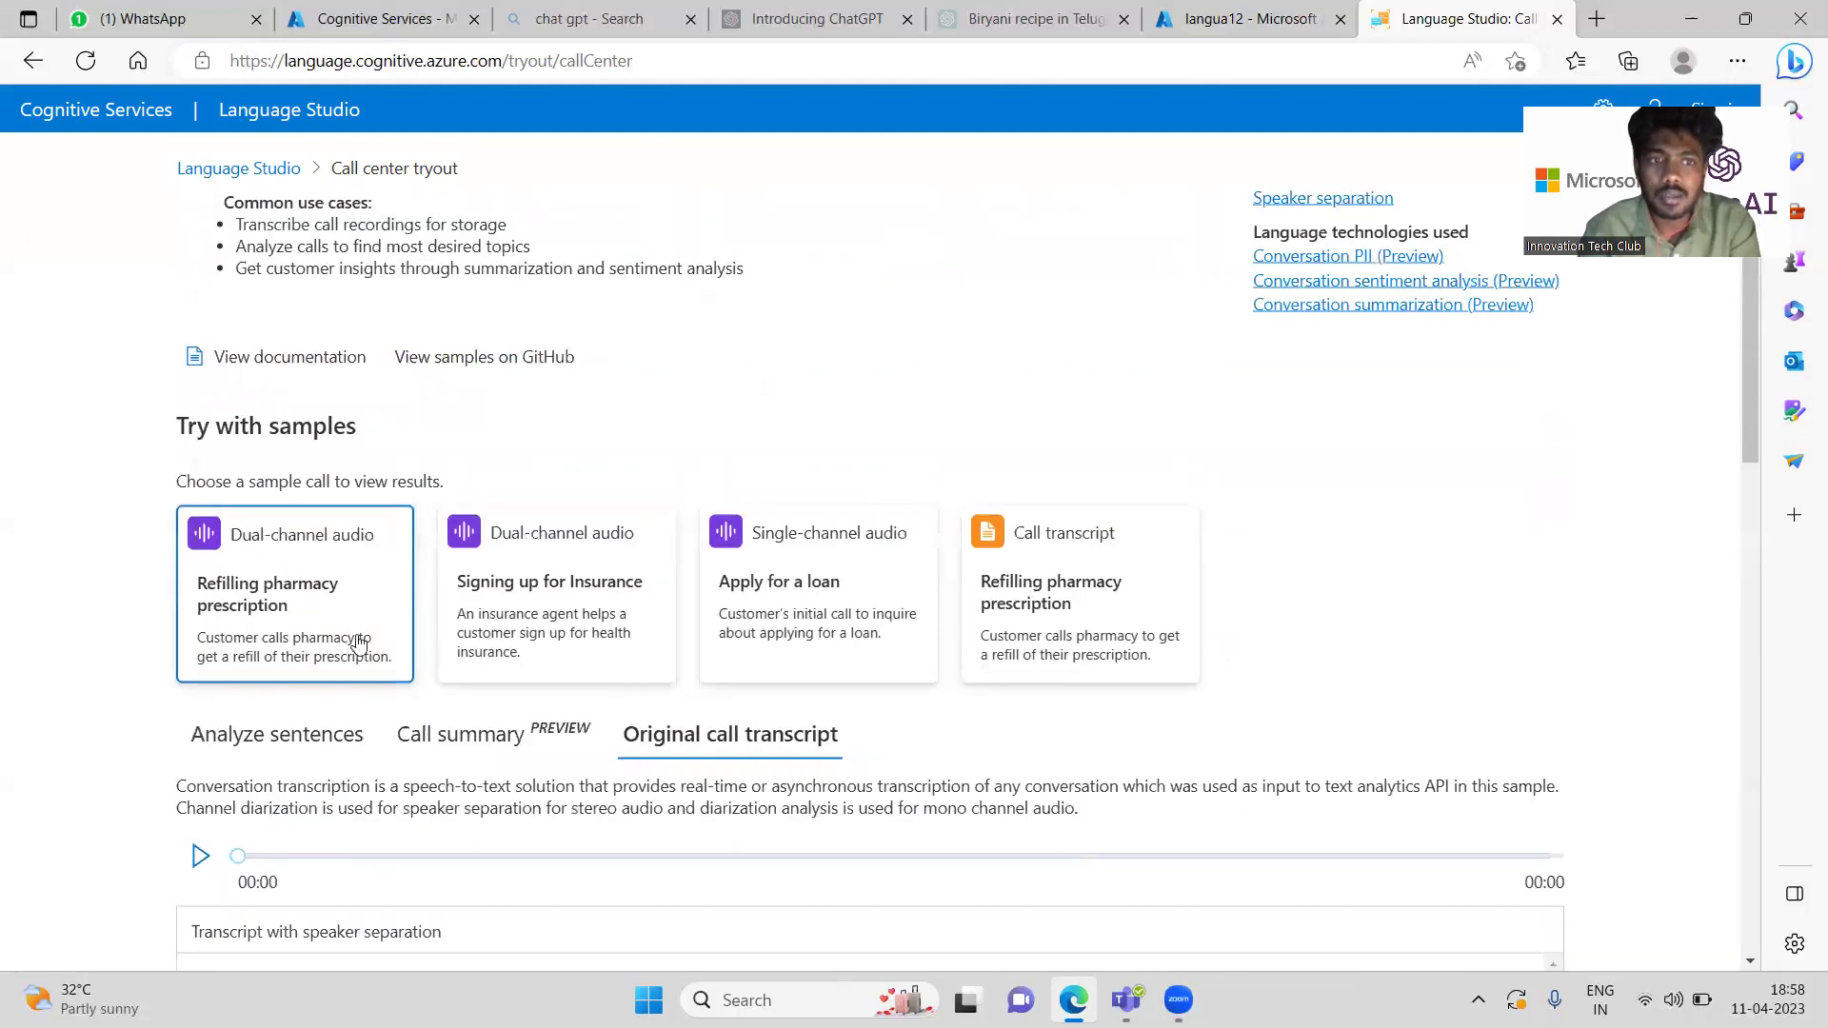
Load the Signing up for Insurance sample and review its original call transcript, dismissing the feedback survey.
scroll(447, 638, "up", 1)
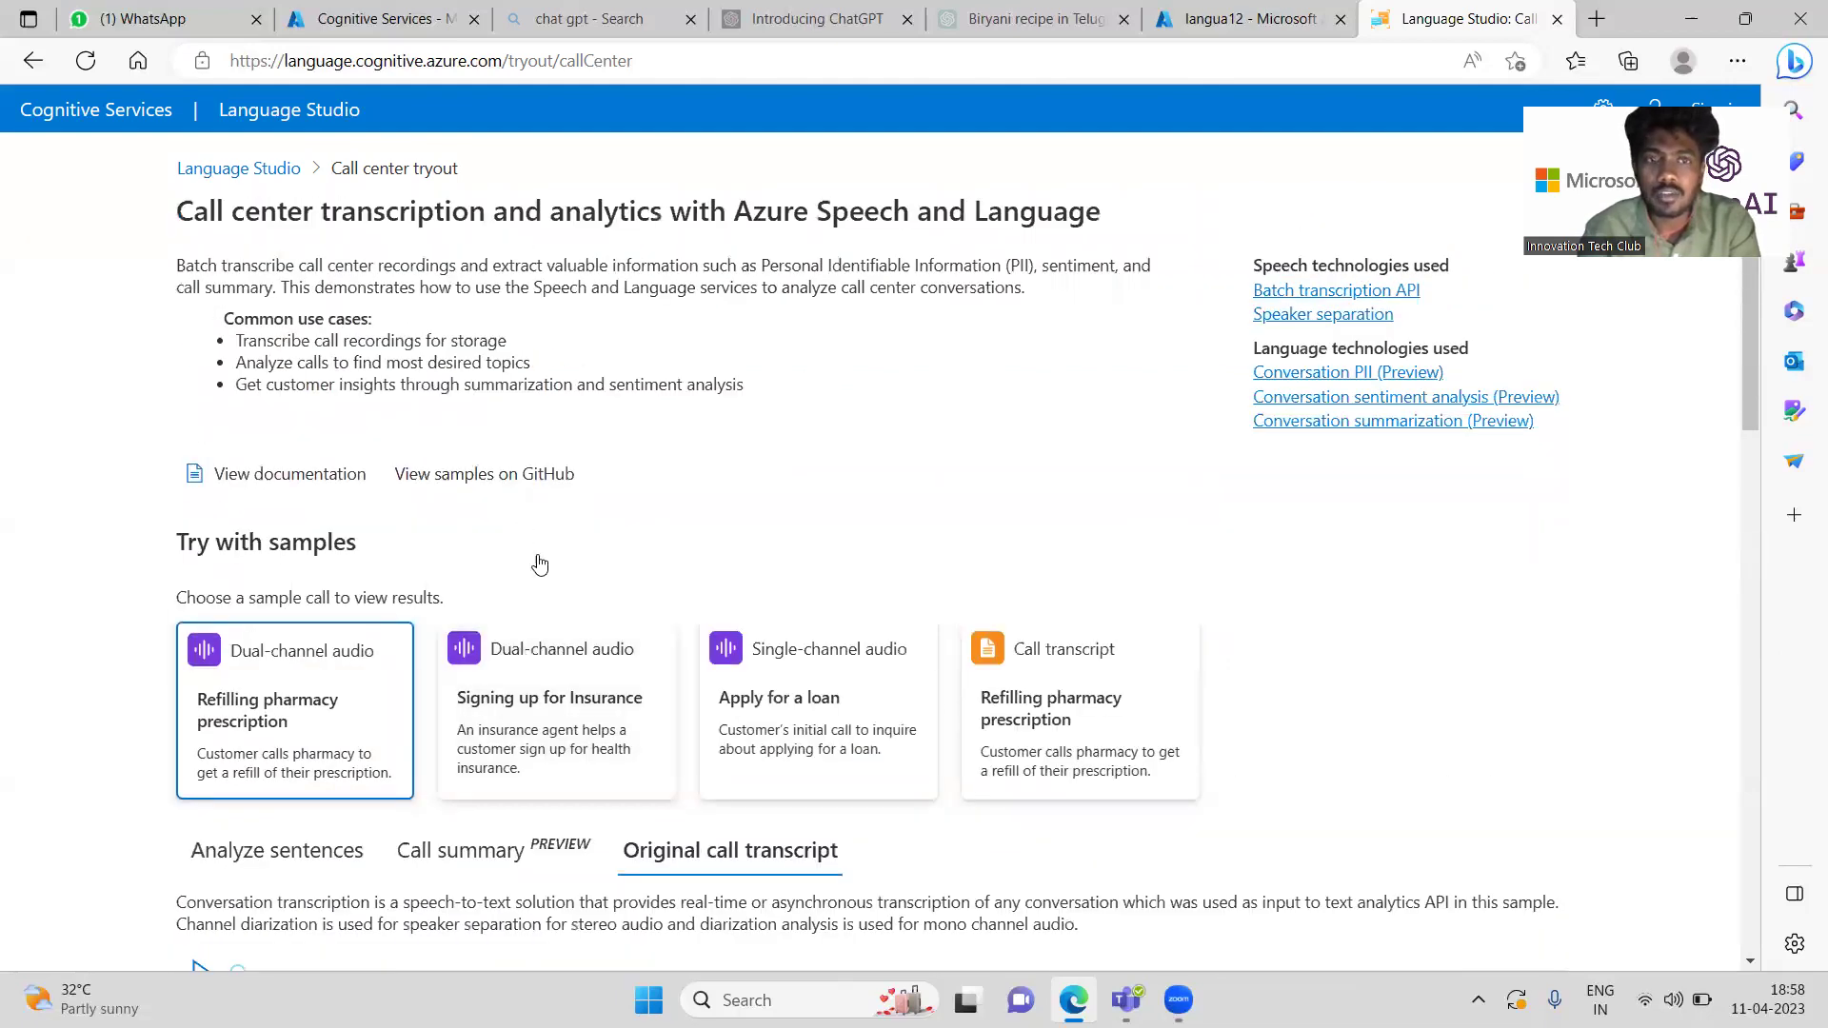
scroll(535, 568, "down", 2)
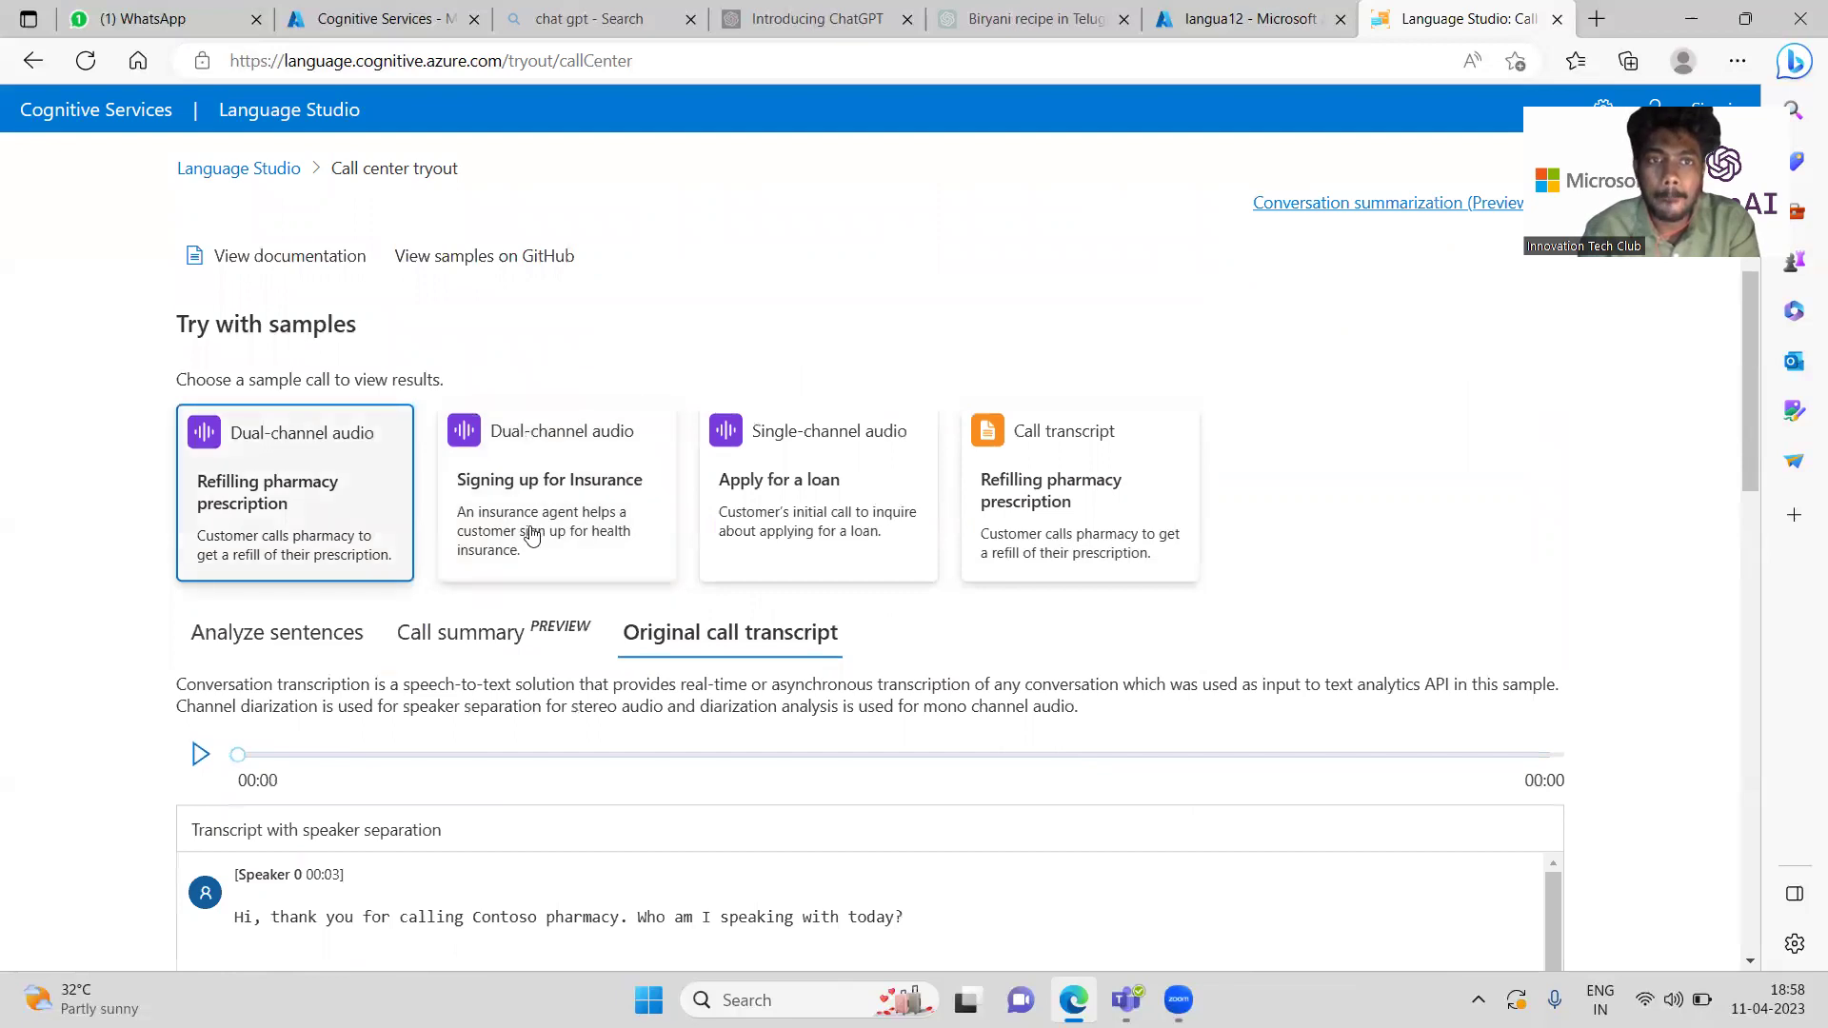
left_click(533, 536)
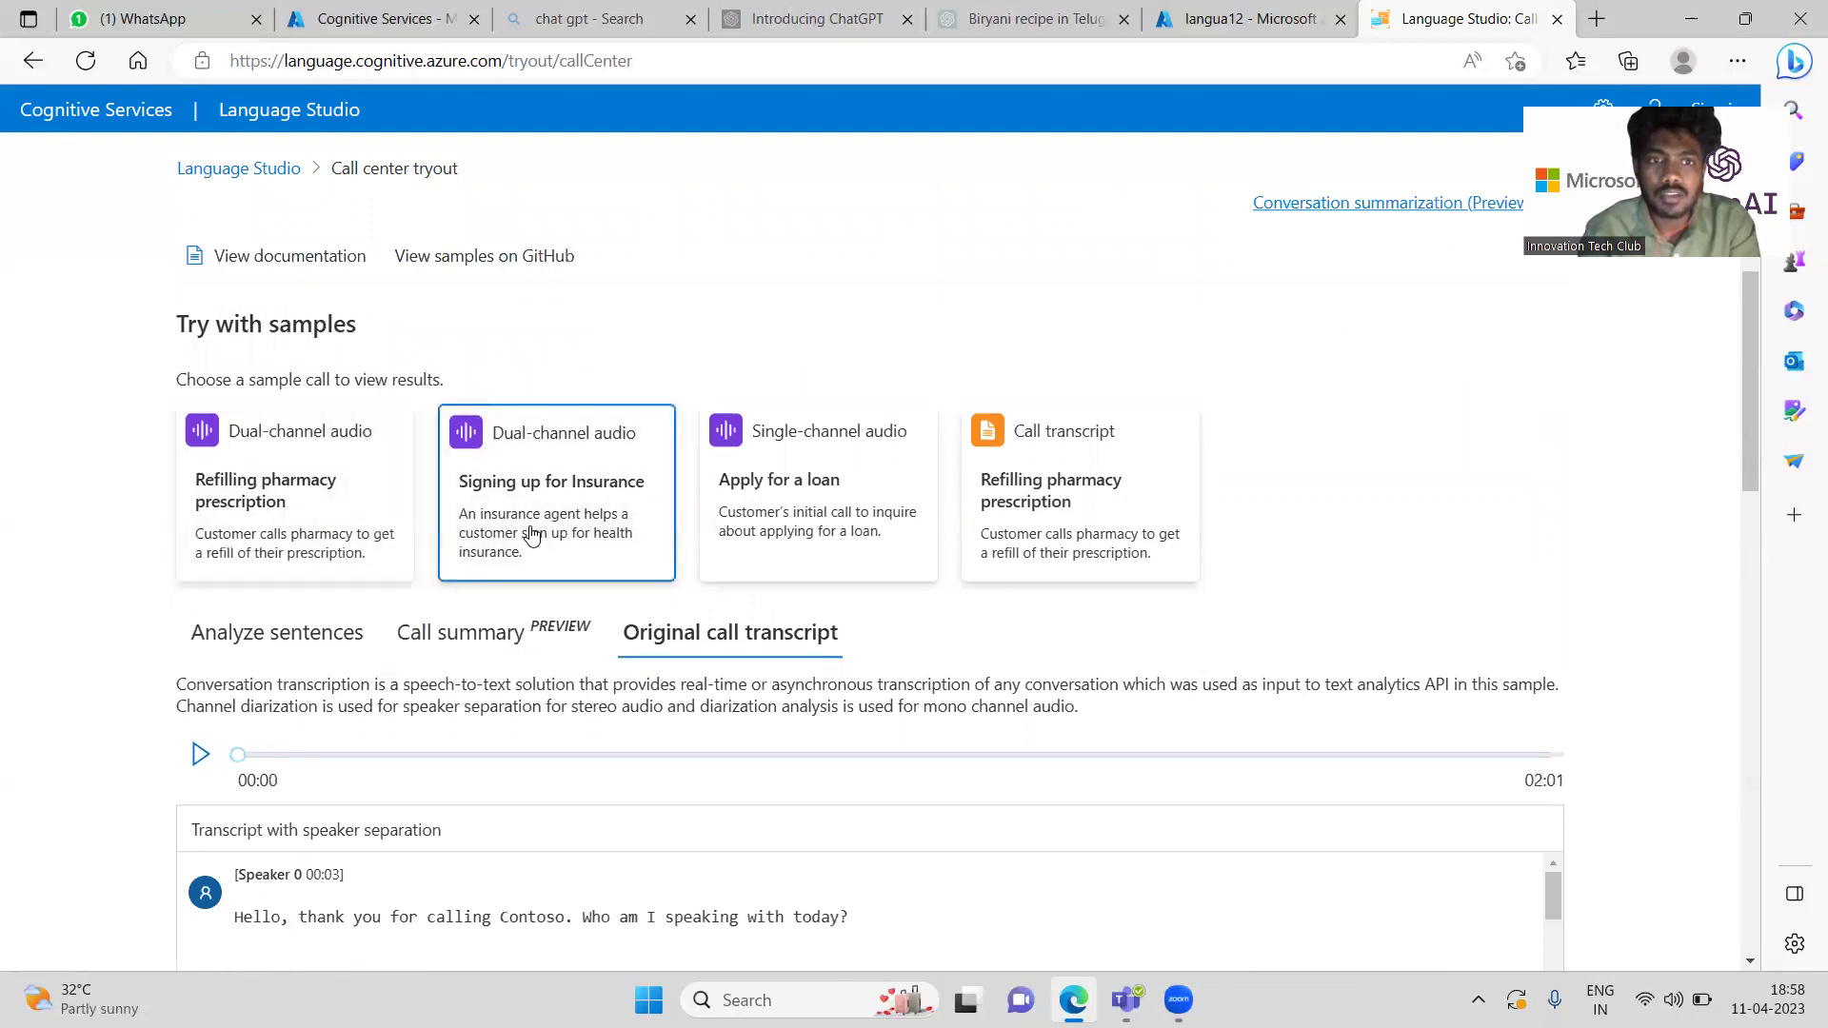
scroll(532, 536, "down", 4)
scroll(533, 536, "down", 1)
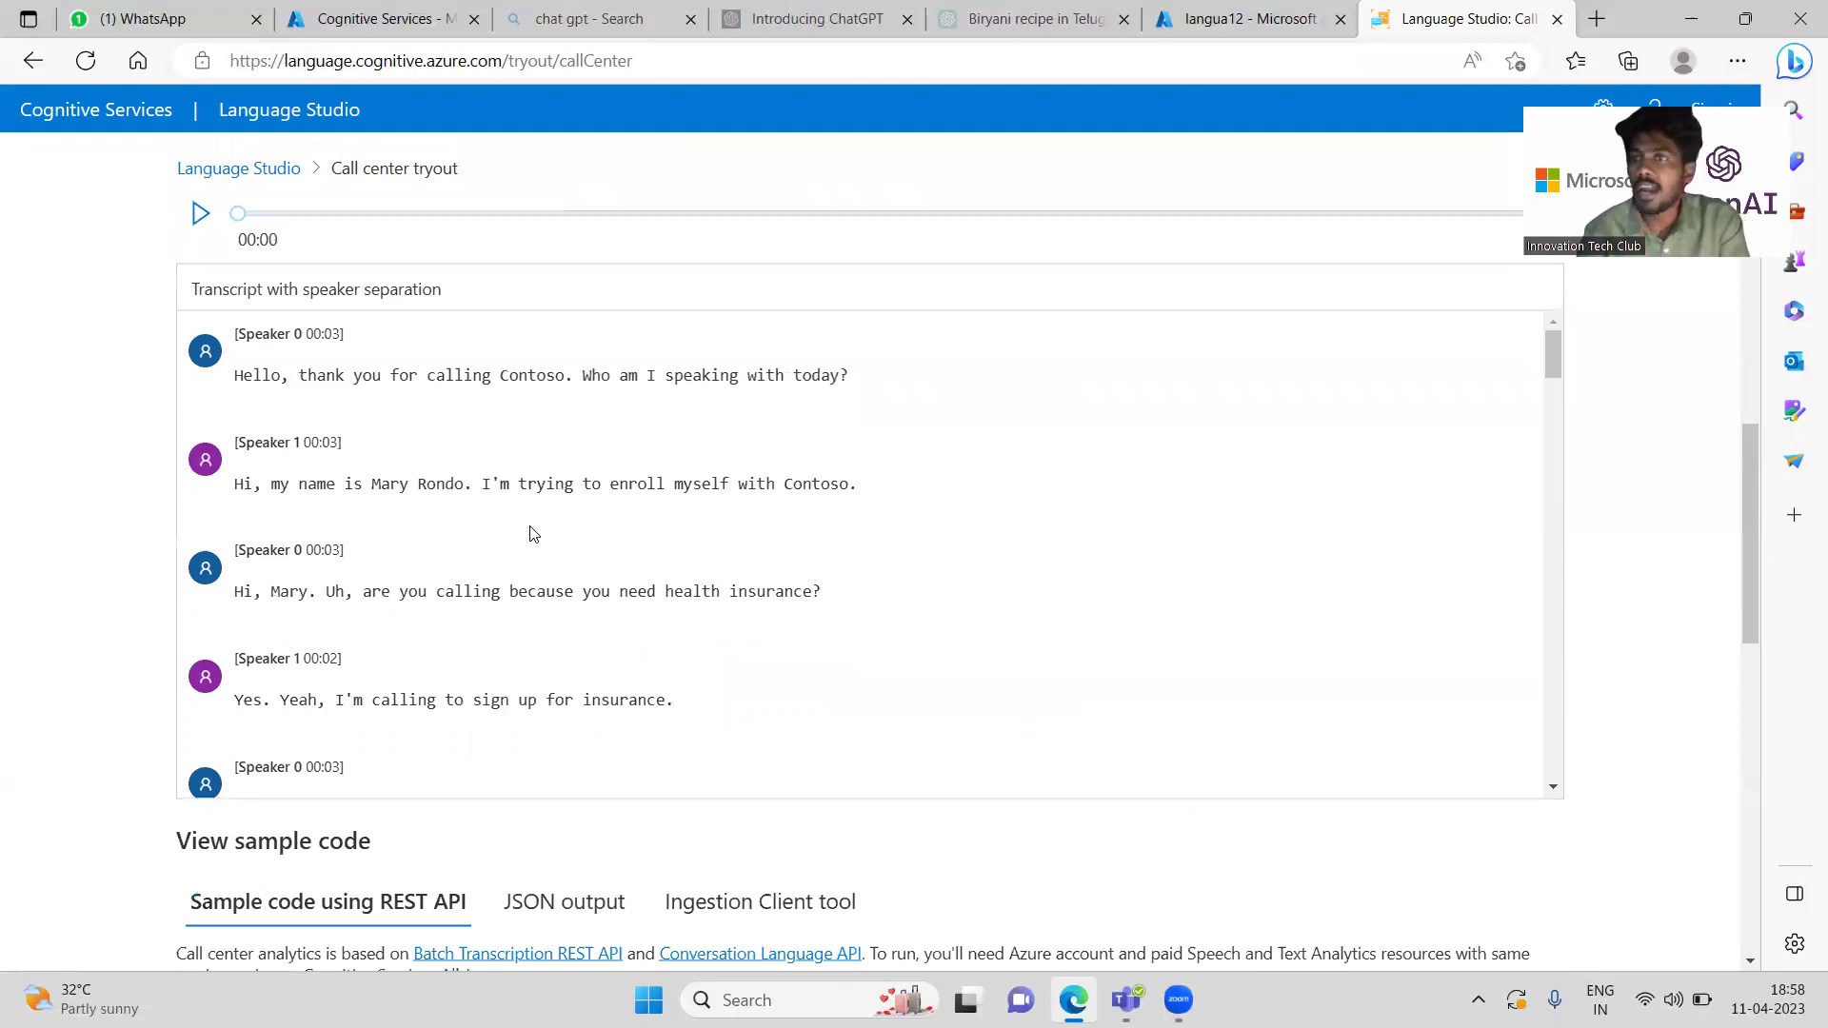
scroll(533, 534, "up", 3)
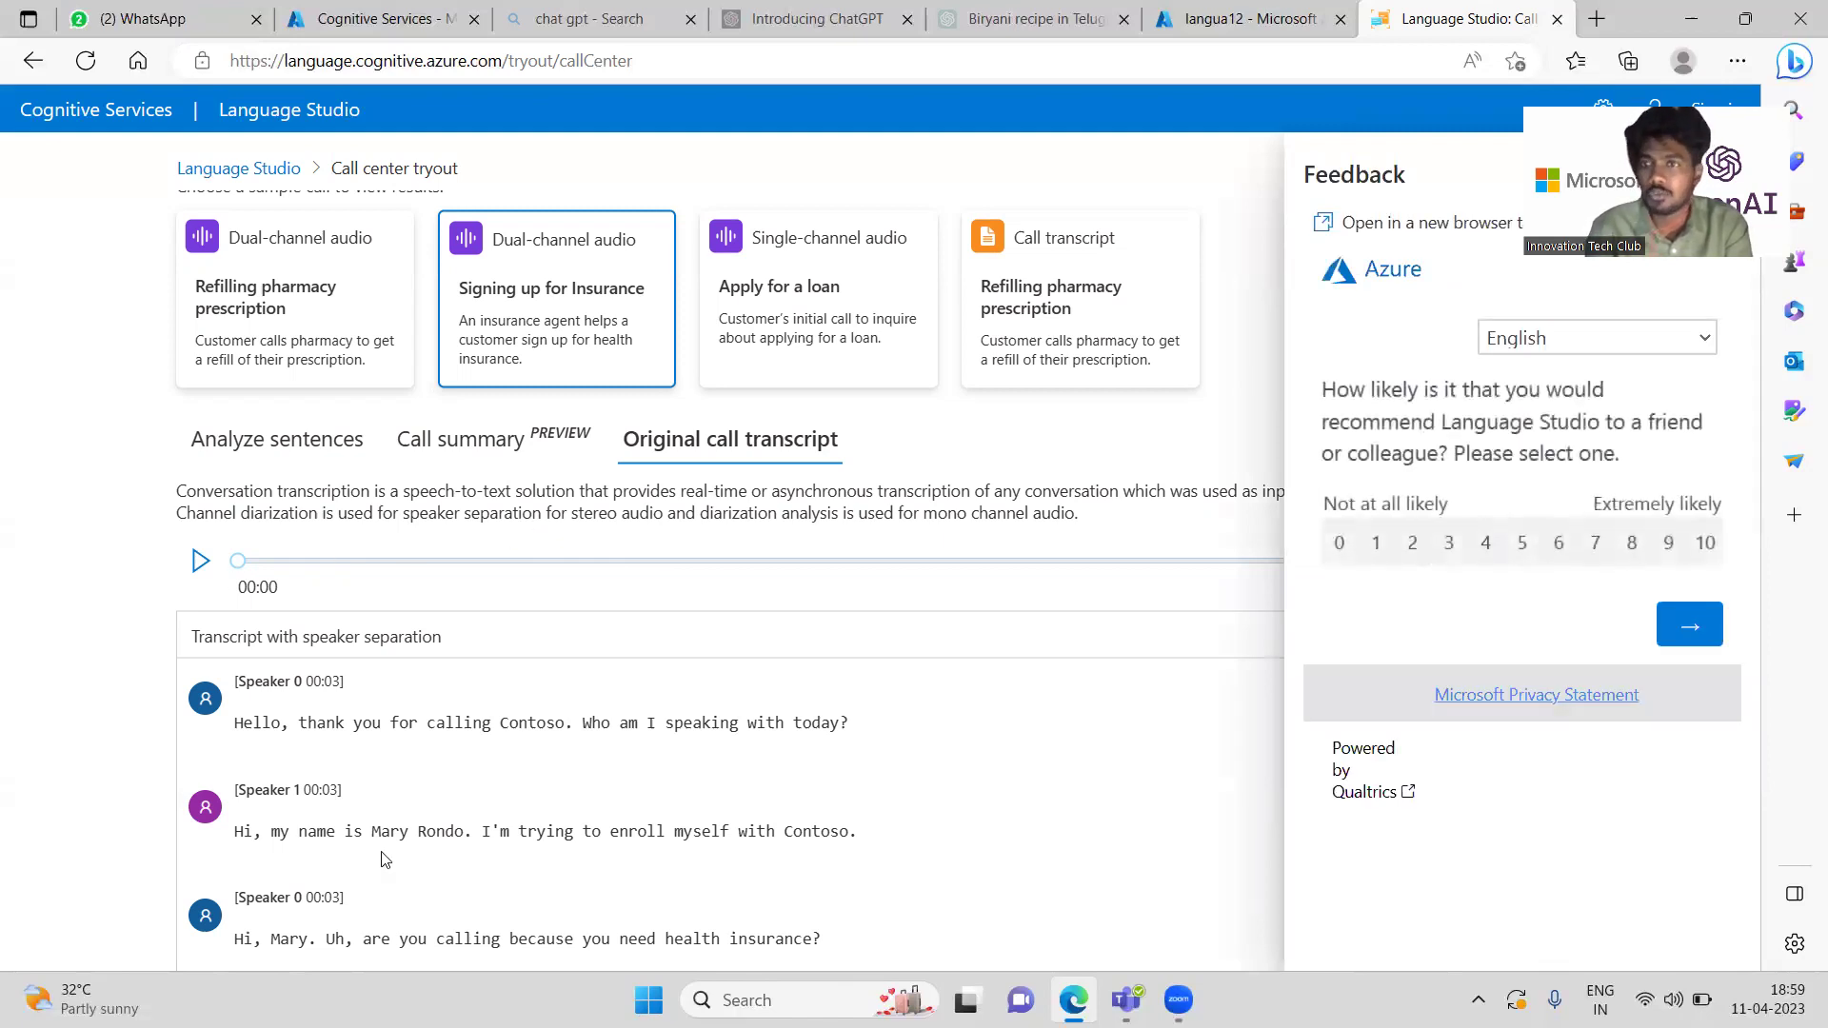
left_click(1108, 427)
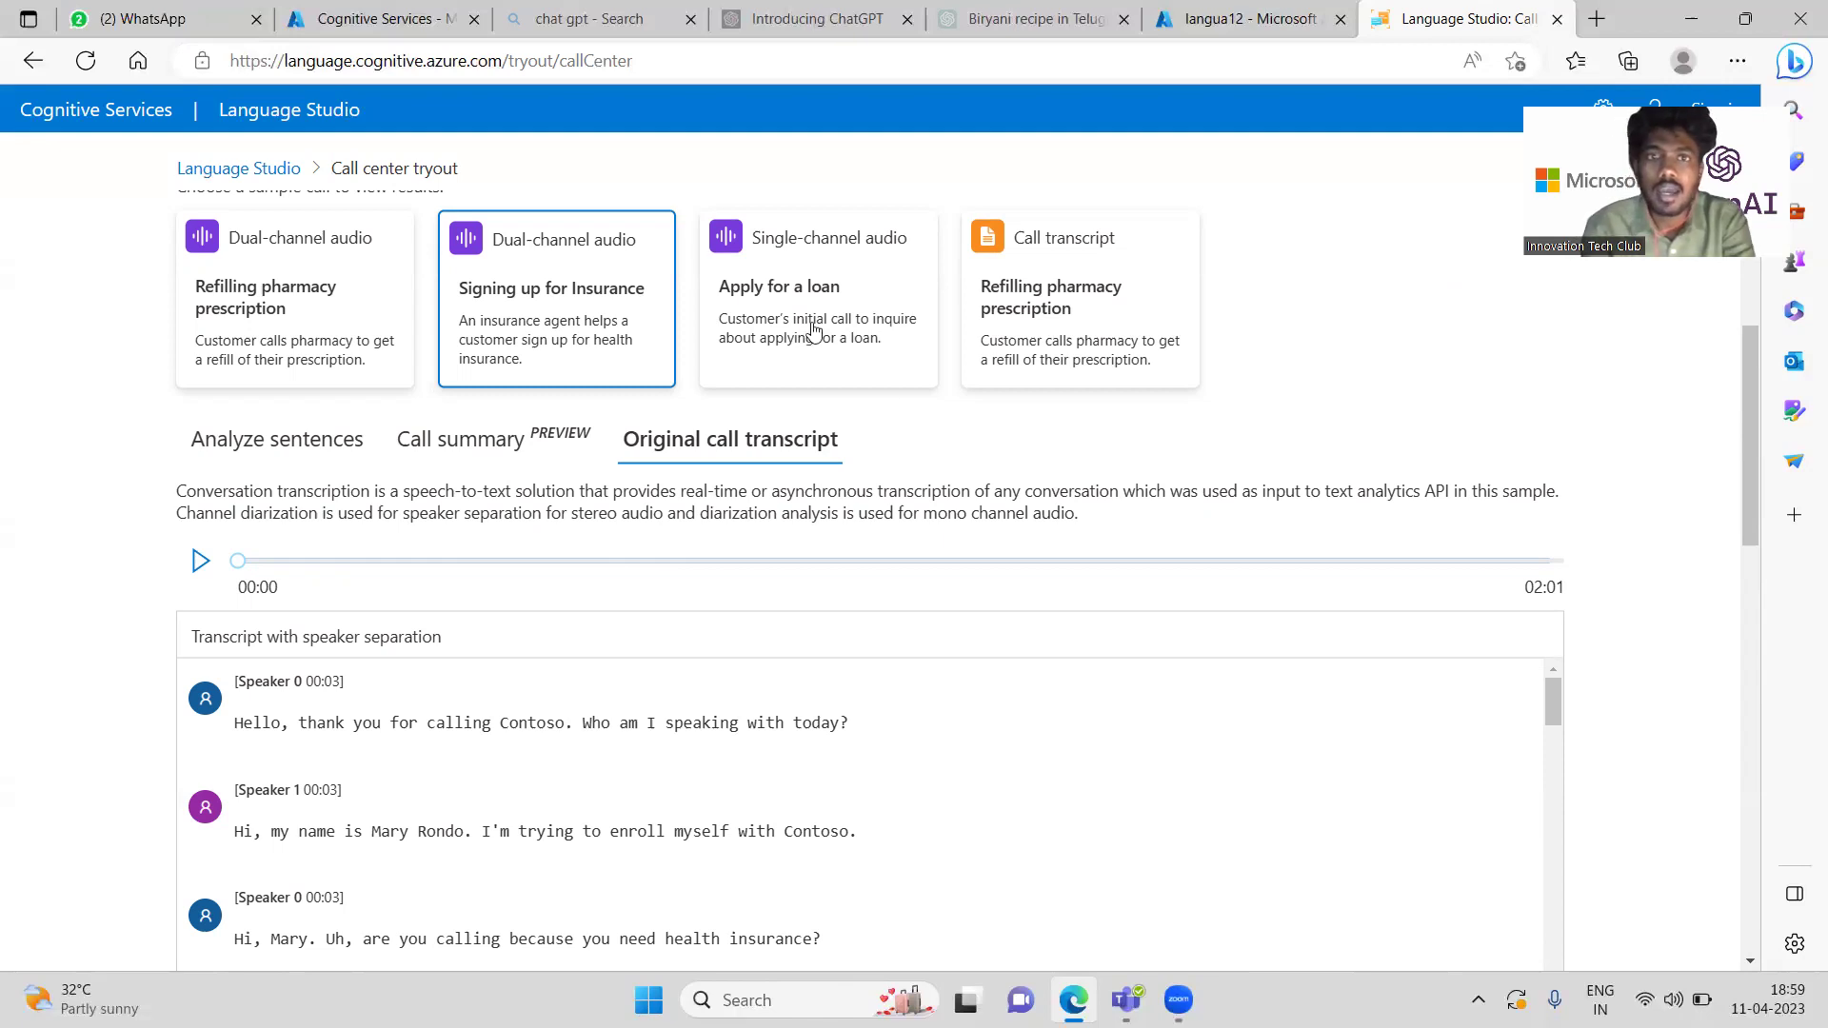
scroll(563, 355, "up", 2)
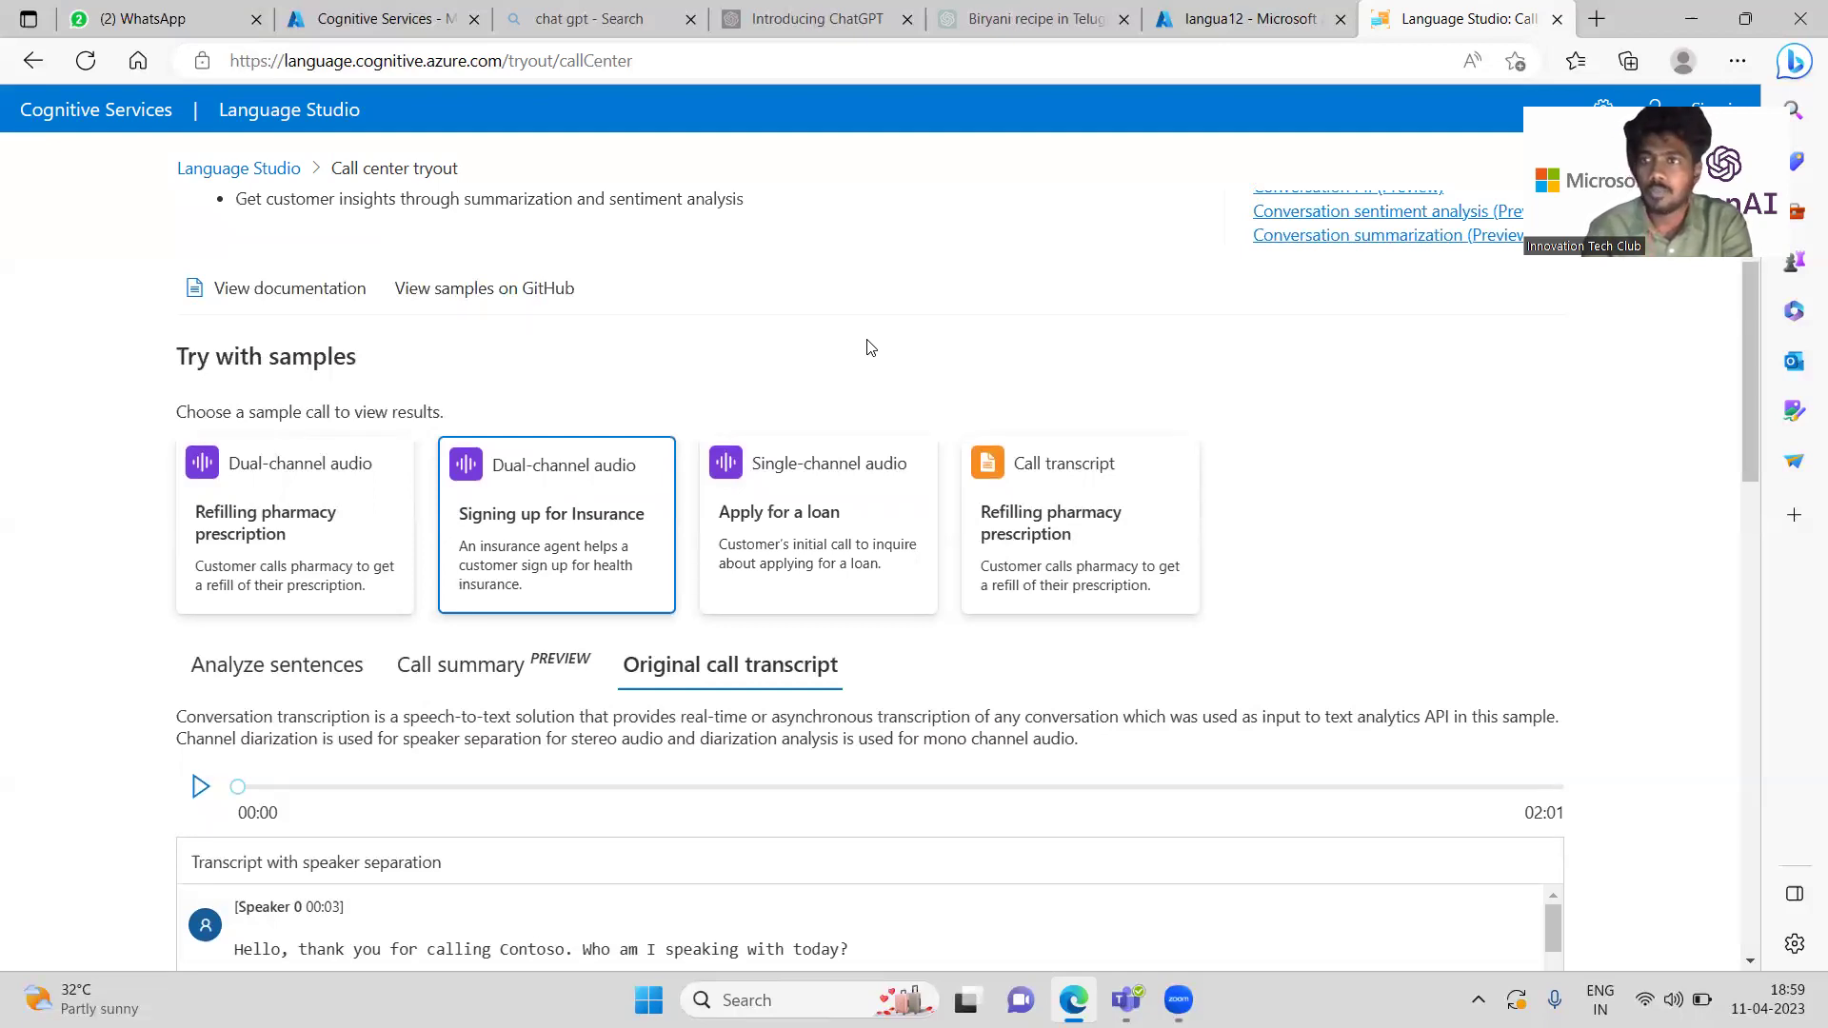
scroll(870, 347, "up", 2)
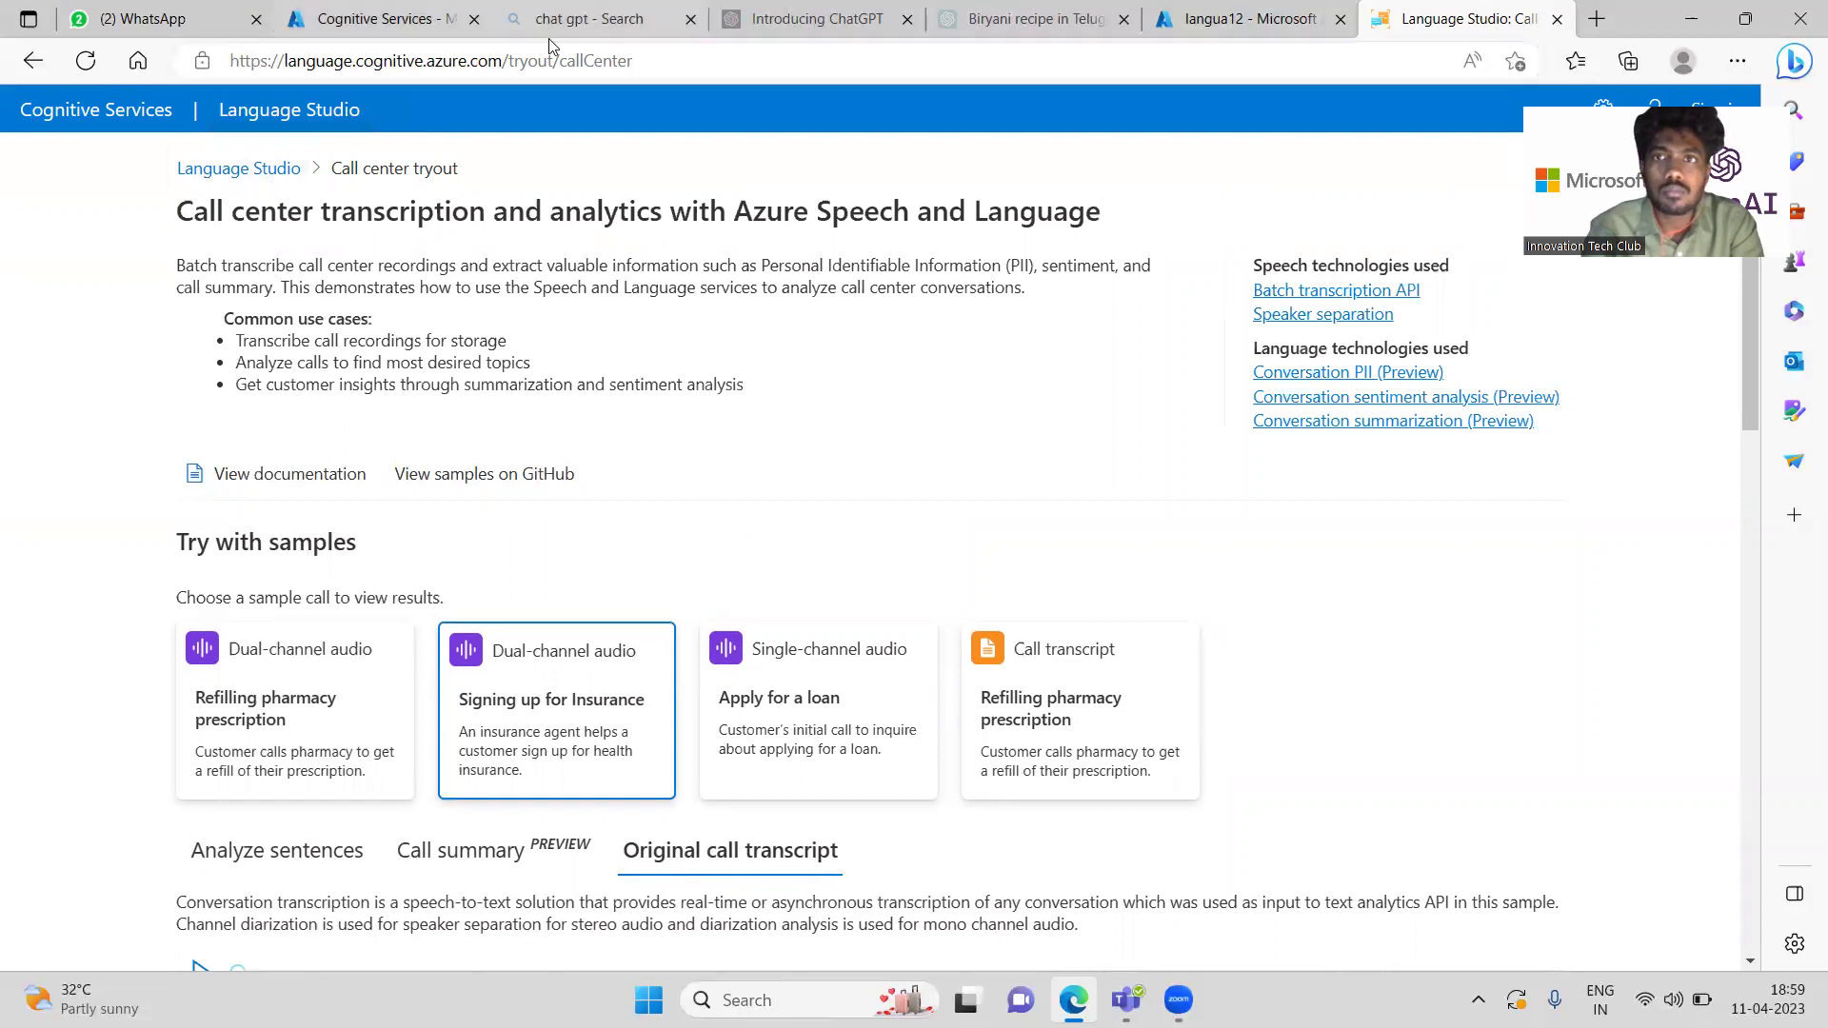
Return to the Azure portal and open the Cognitive Services overview to browse the speech, language and vision services.
left_click(1228, 29)
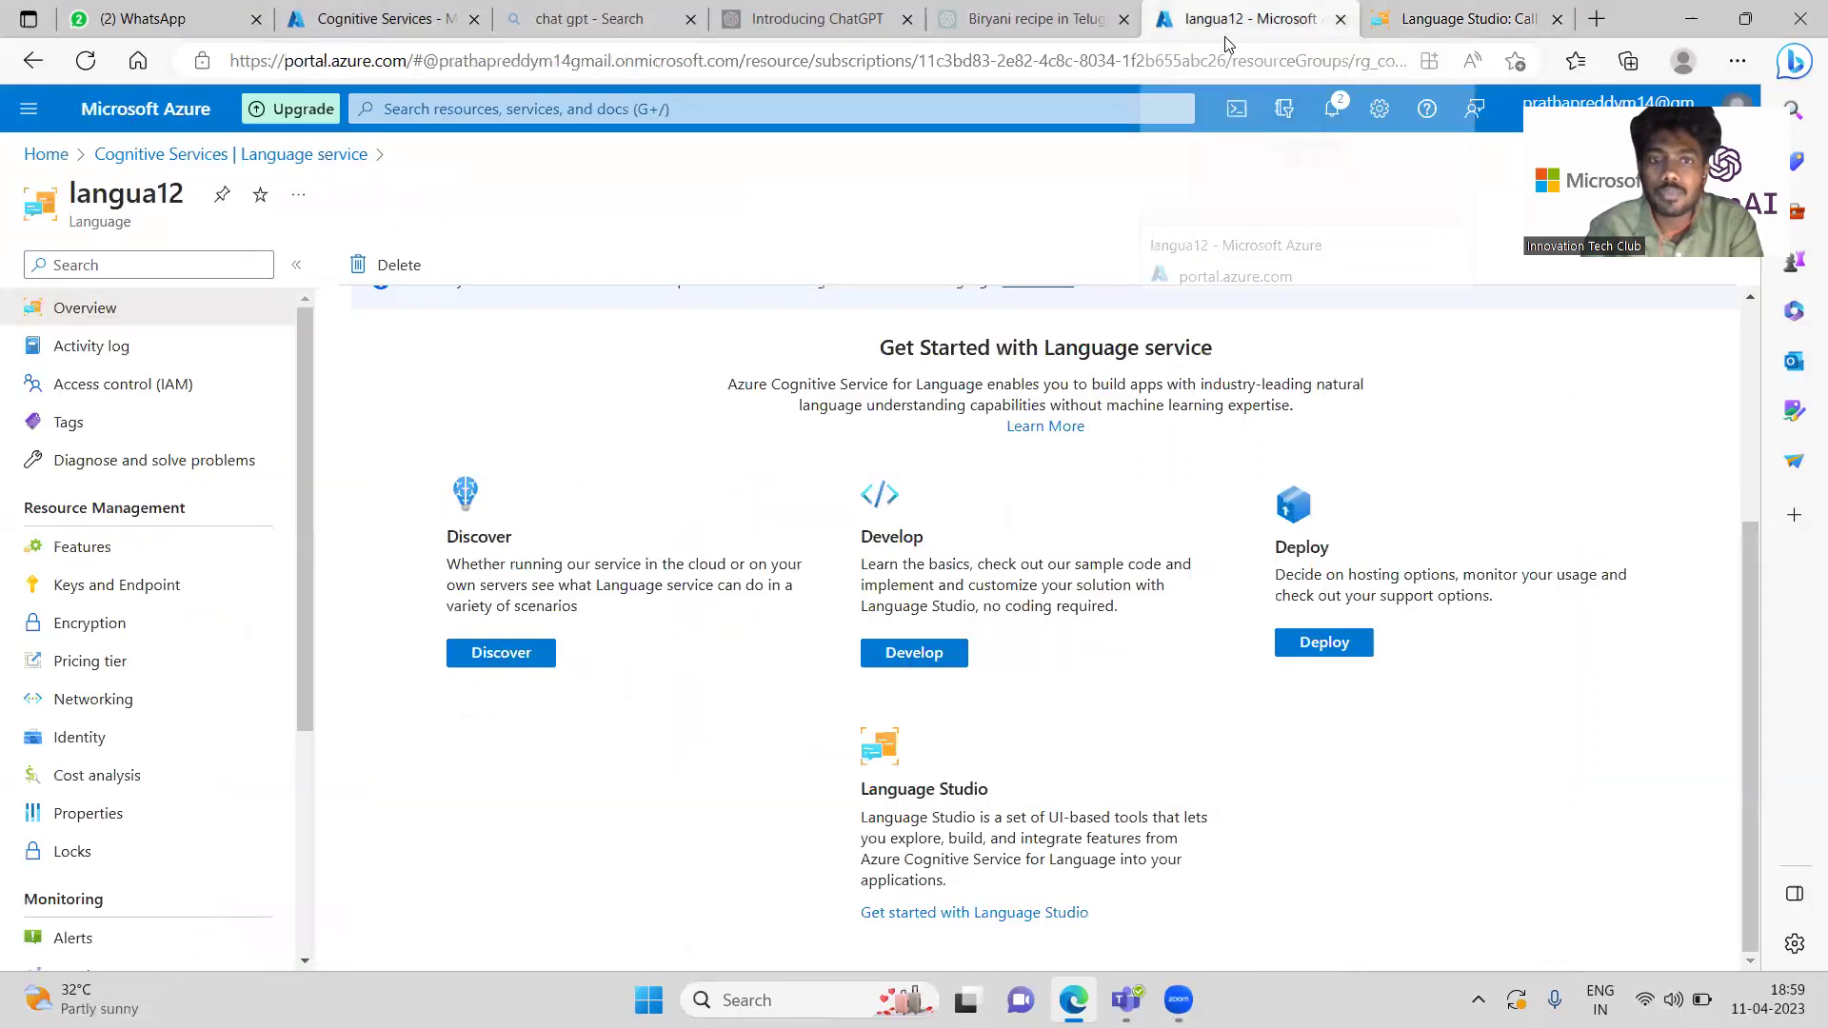
left_click(177, 158)
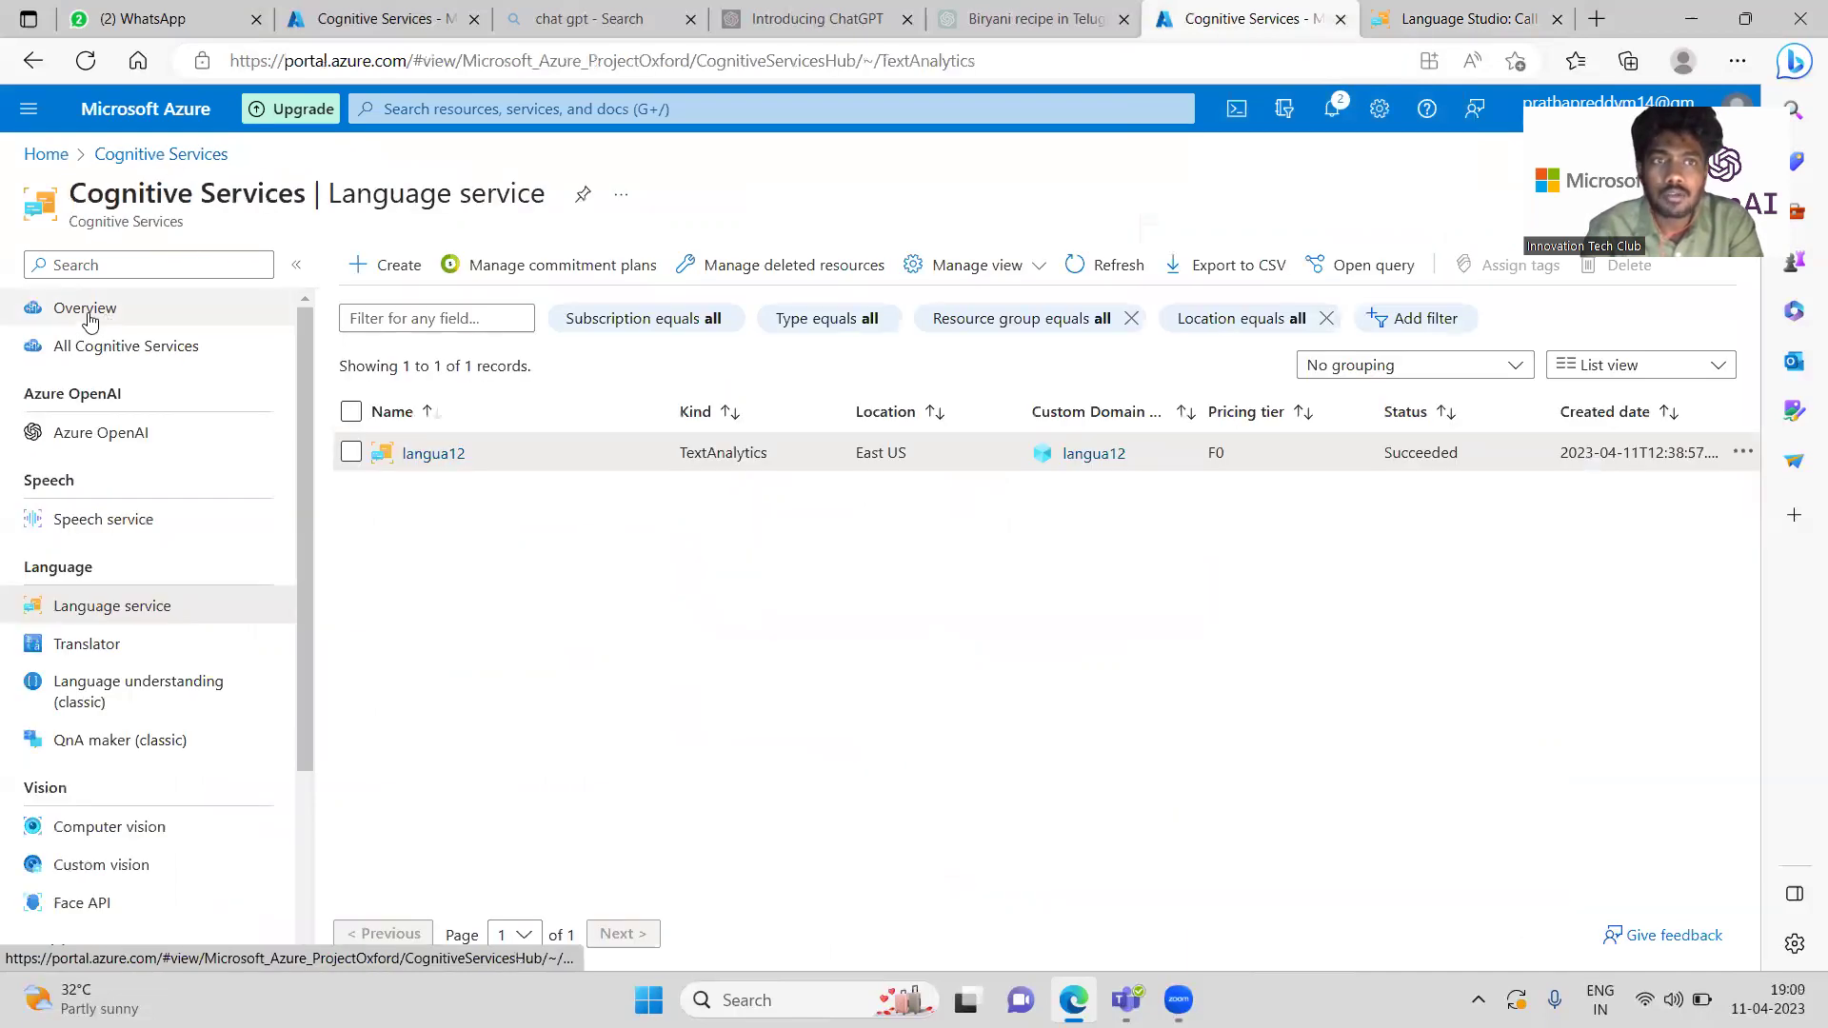
left_click(88, 309)
scroll(920, 552, "down", 5)
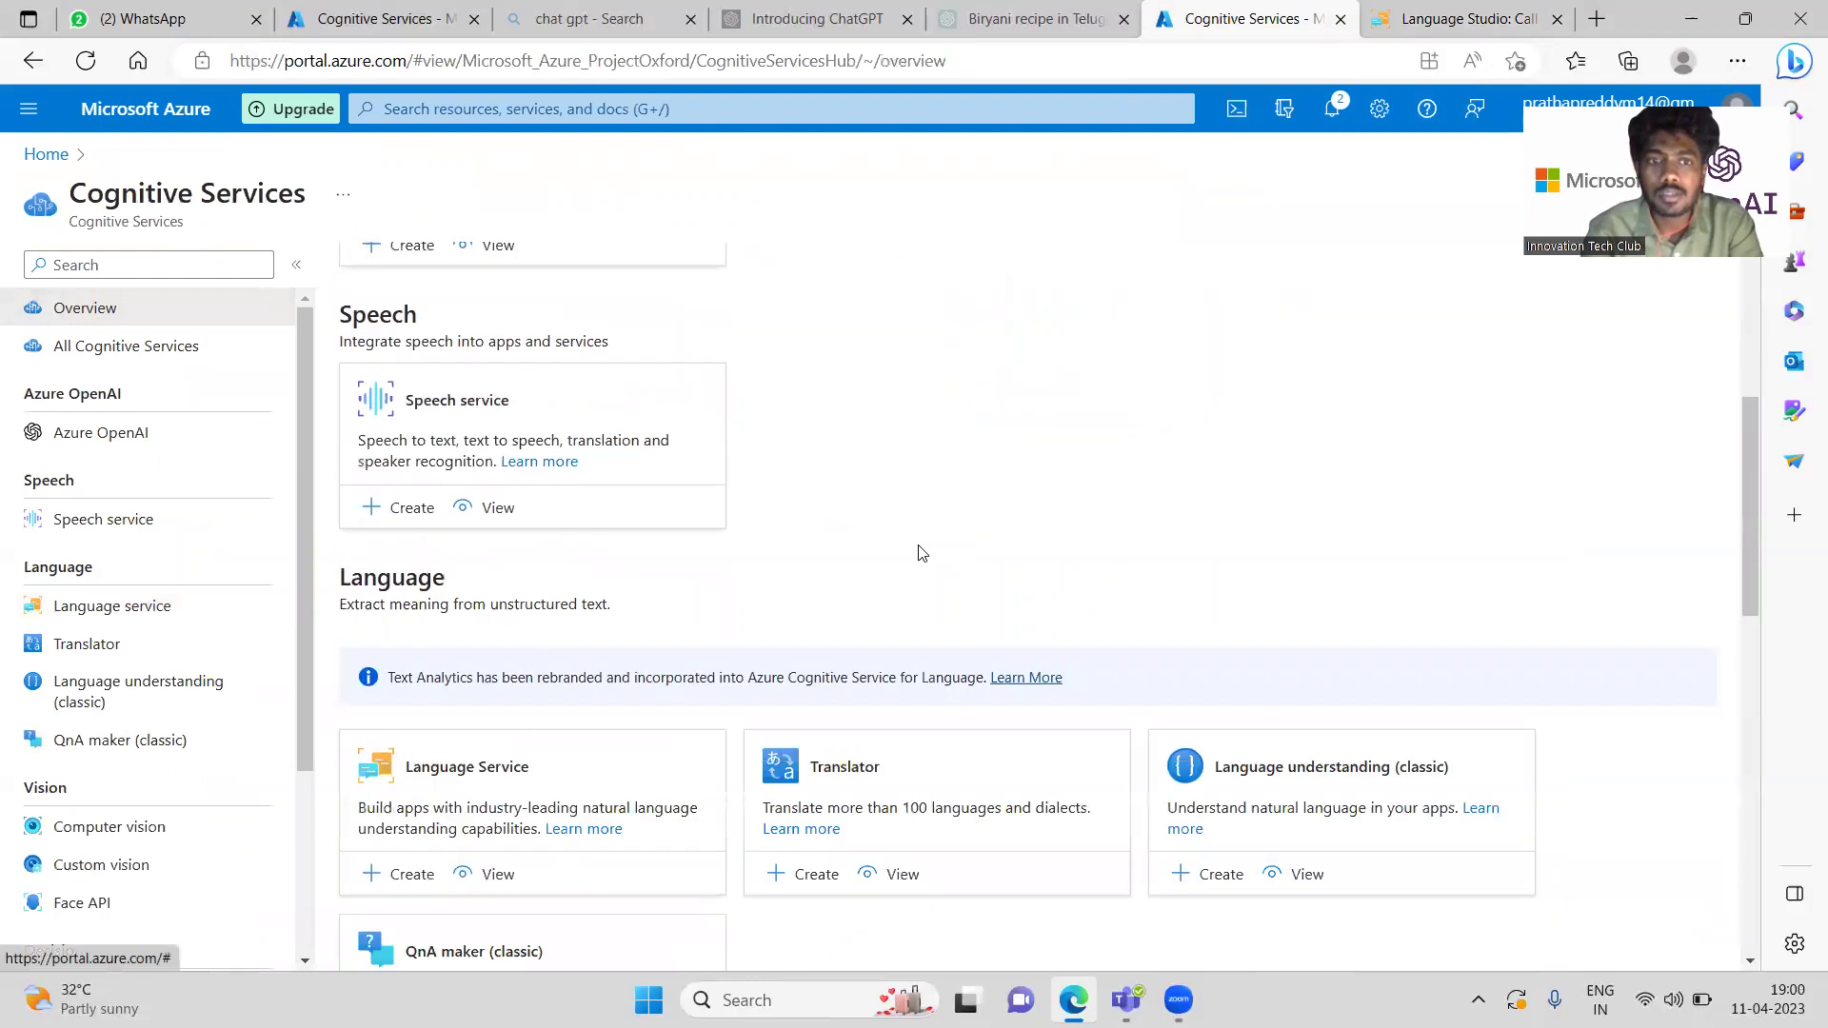
scroll(920, 547, "down", 5)
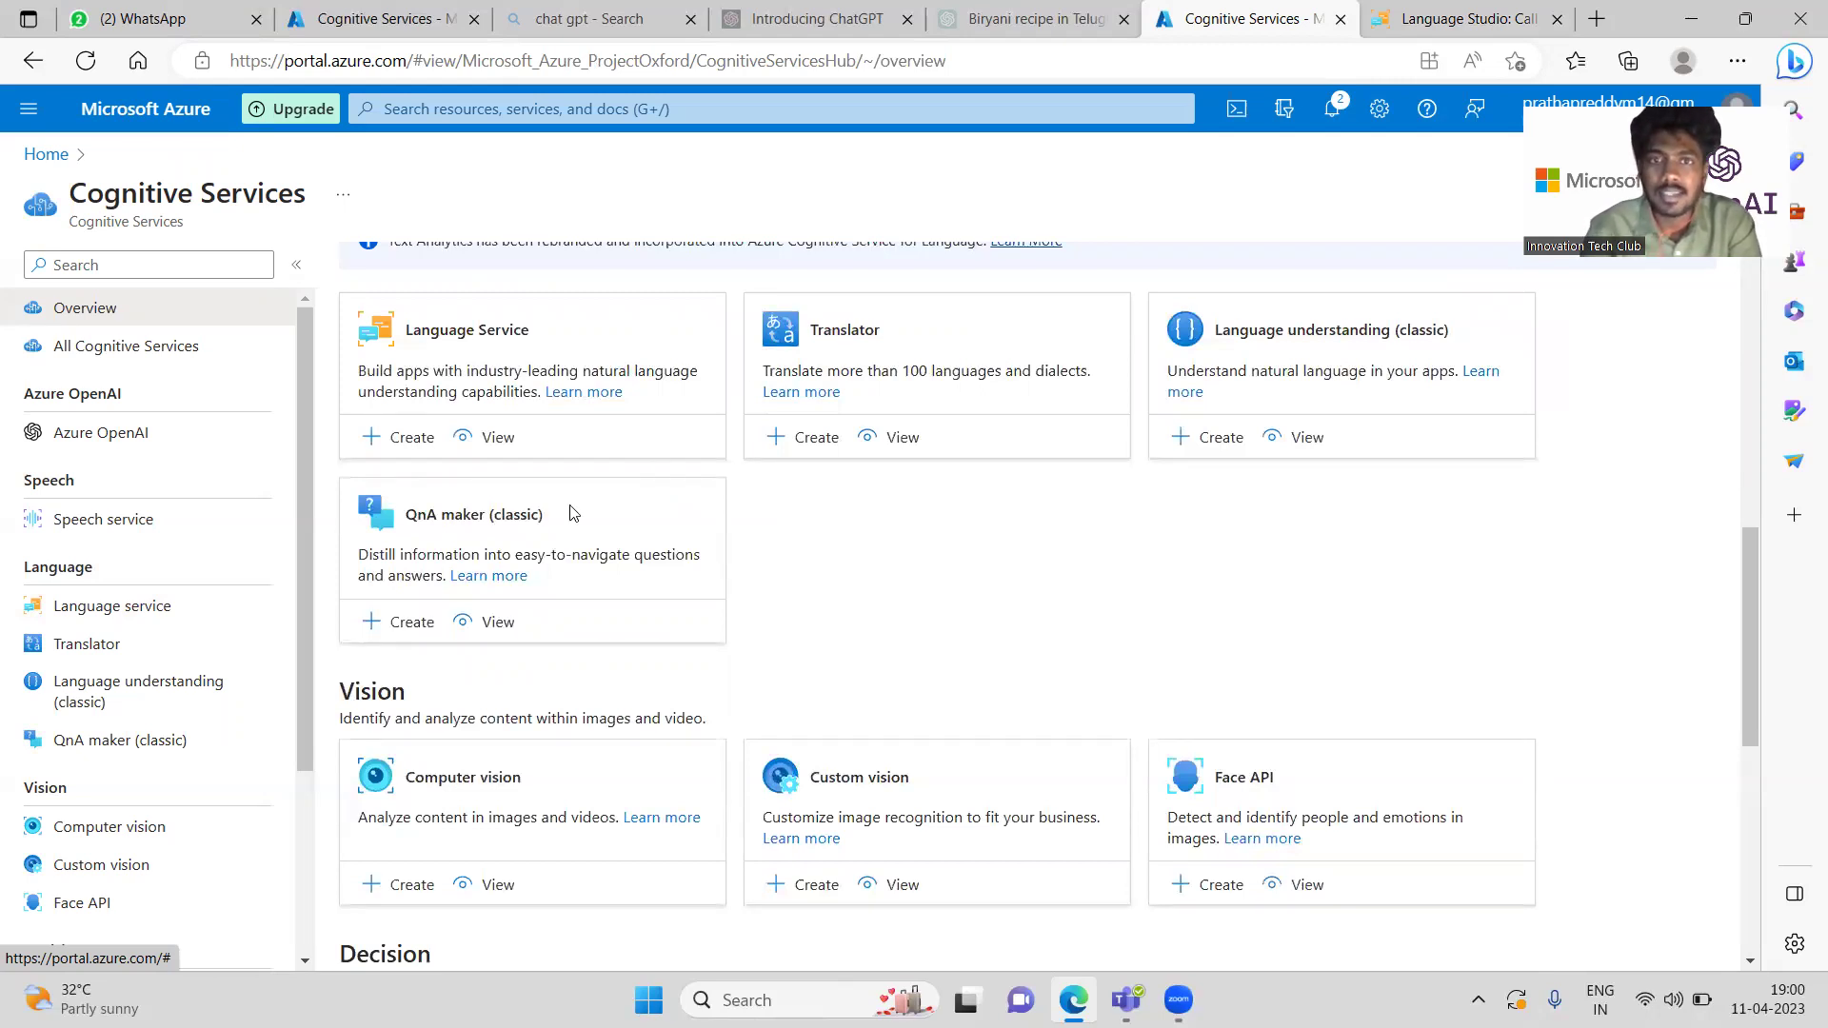
Start creating a Translator resource and assign it to the rg_cosmosdb resource group.
left_click(816, 437)
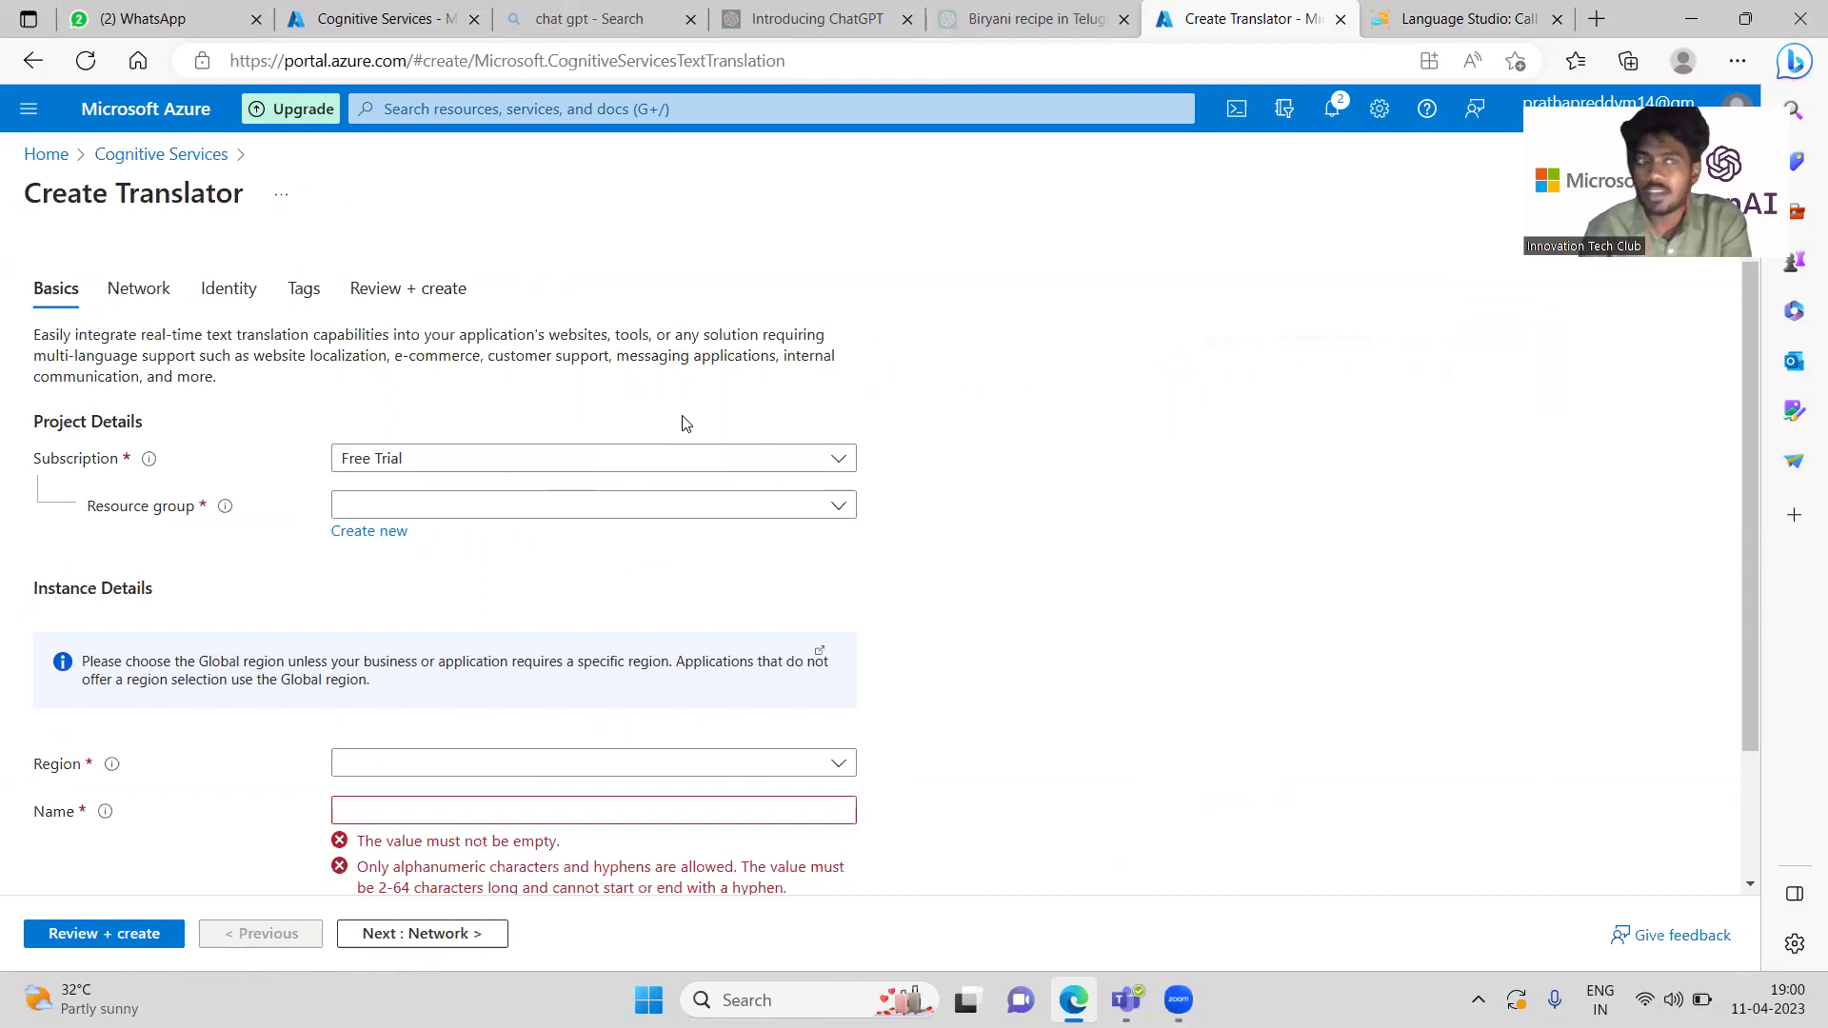
left_click(563, 504)
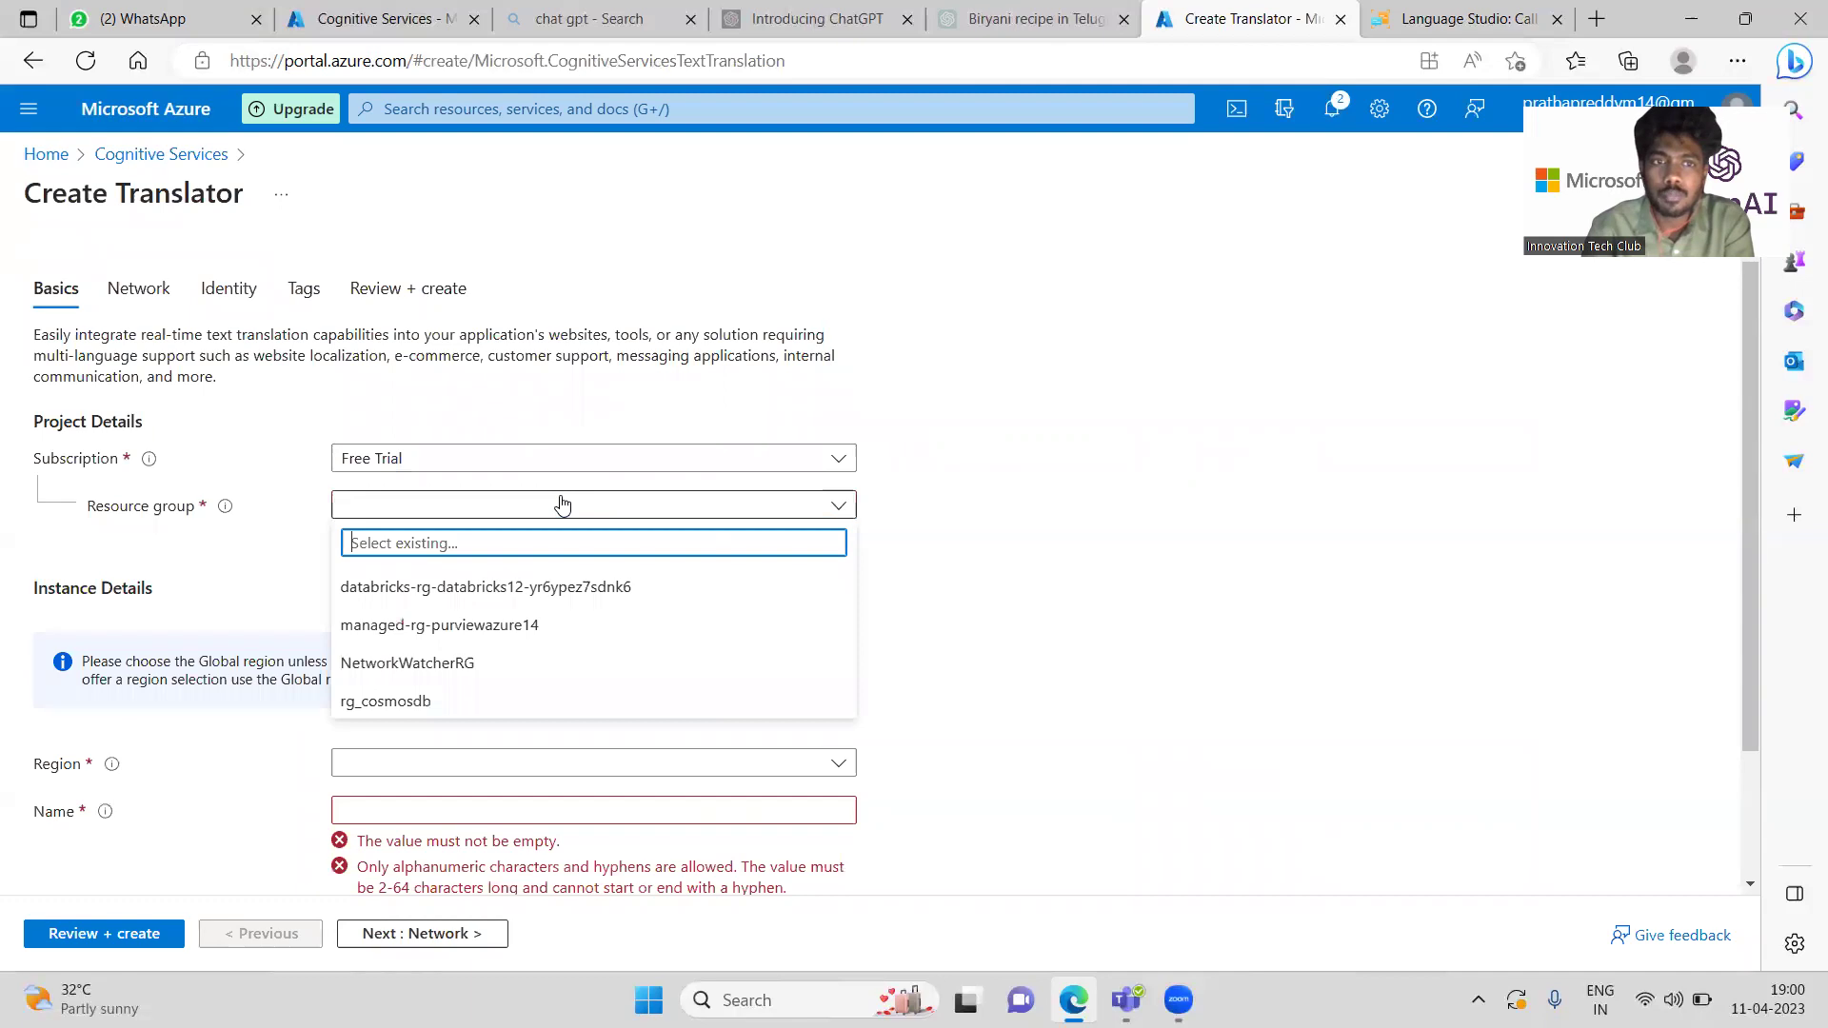
left_click(670, 710)
Examine the region and pricing tier options for the Translator resource without choosing any.
scroll(931, 657, "down", 2)
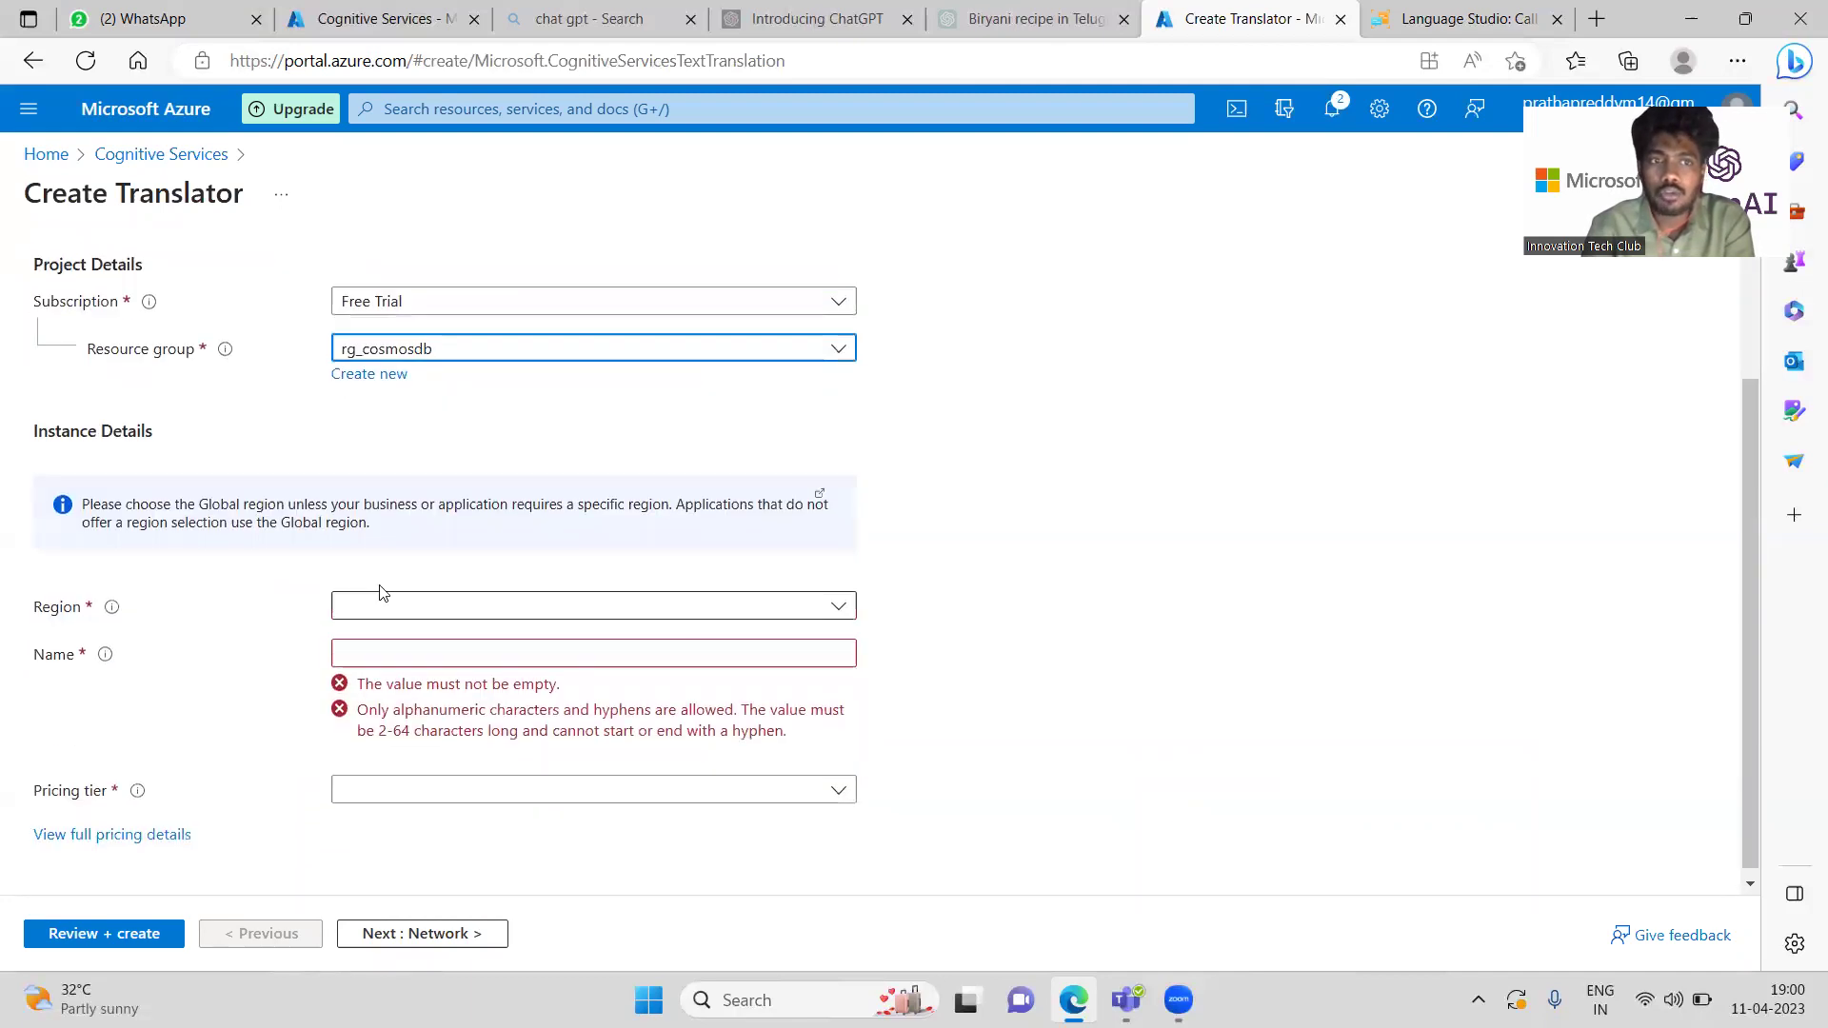
left_click(469, 608)
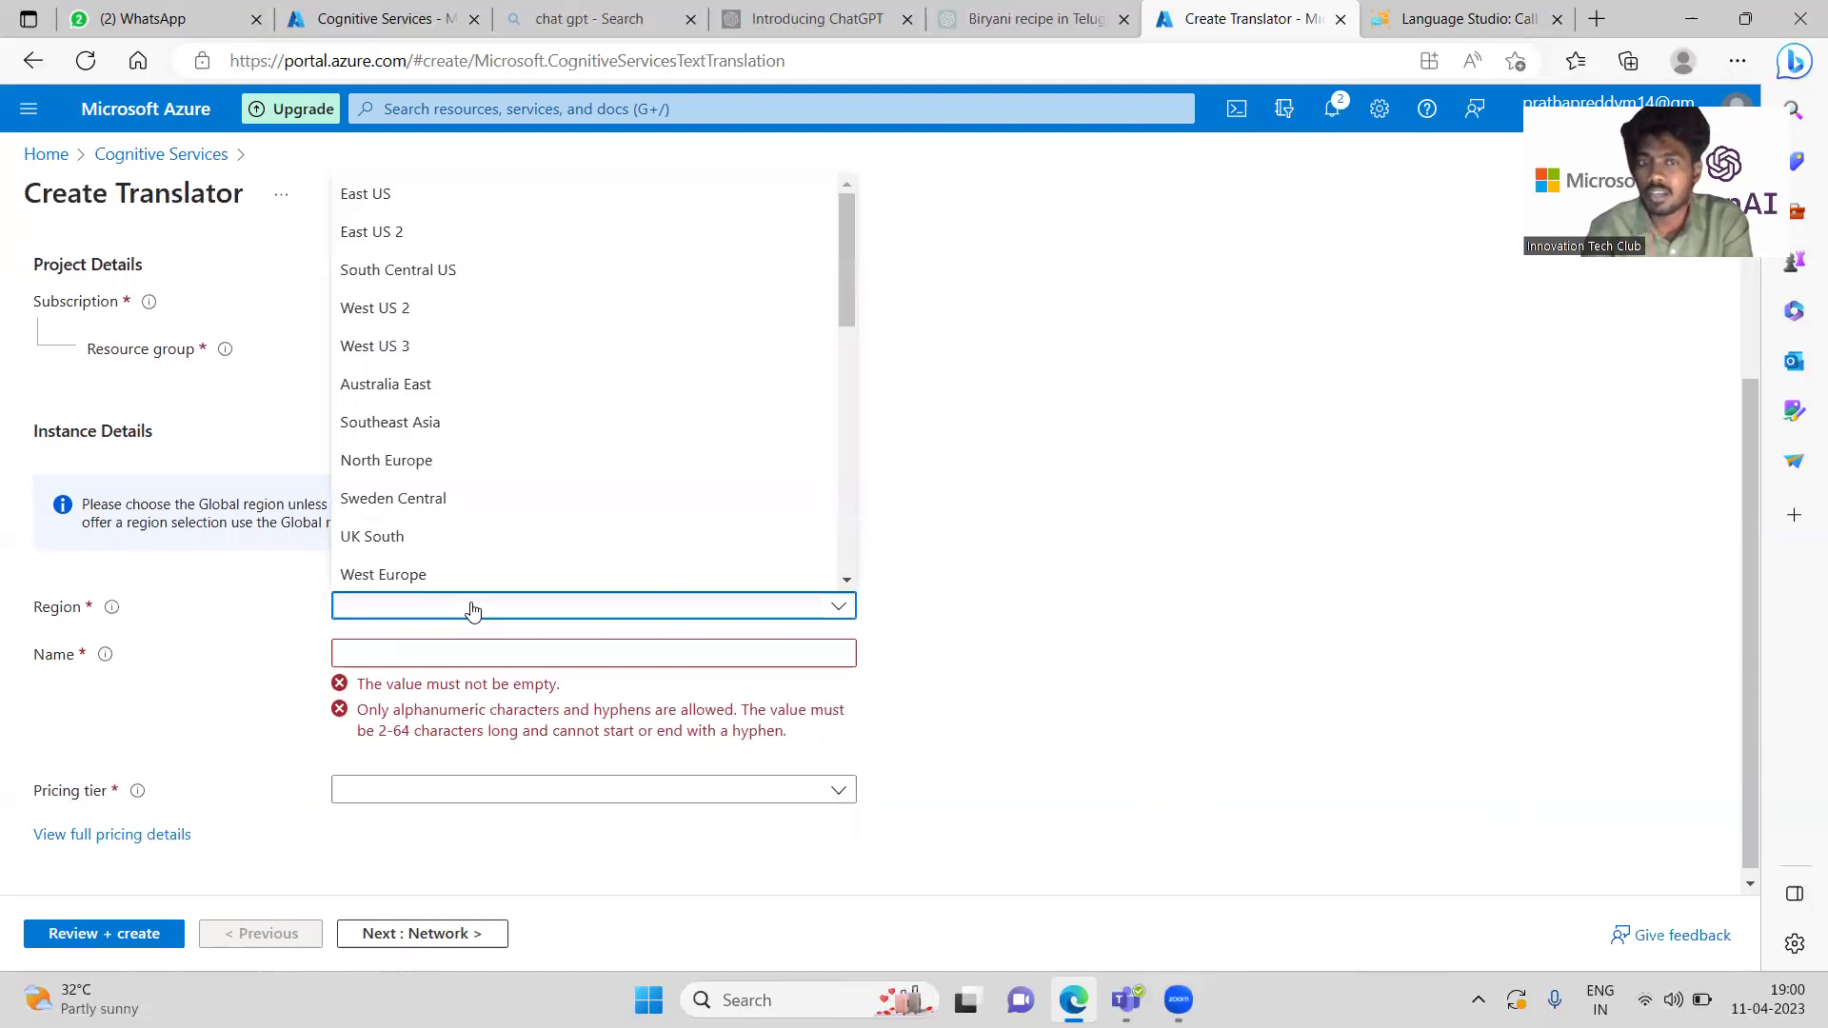
left_click(1181, 535)
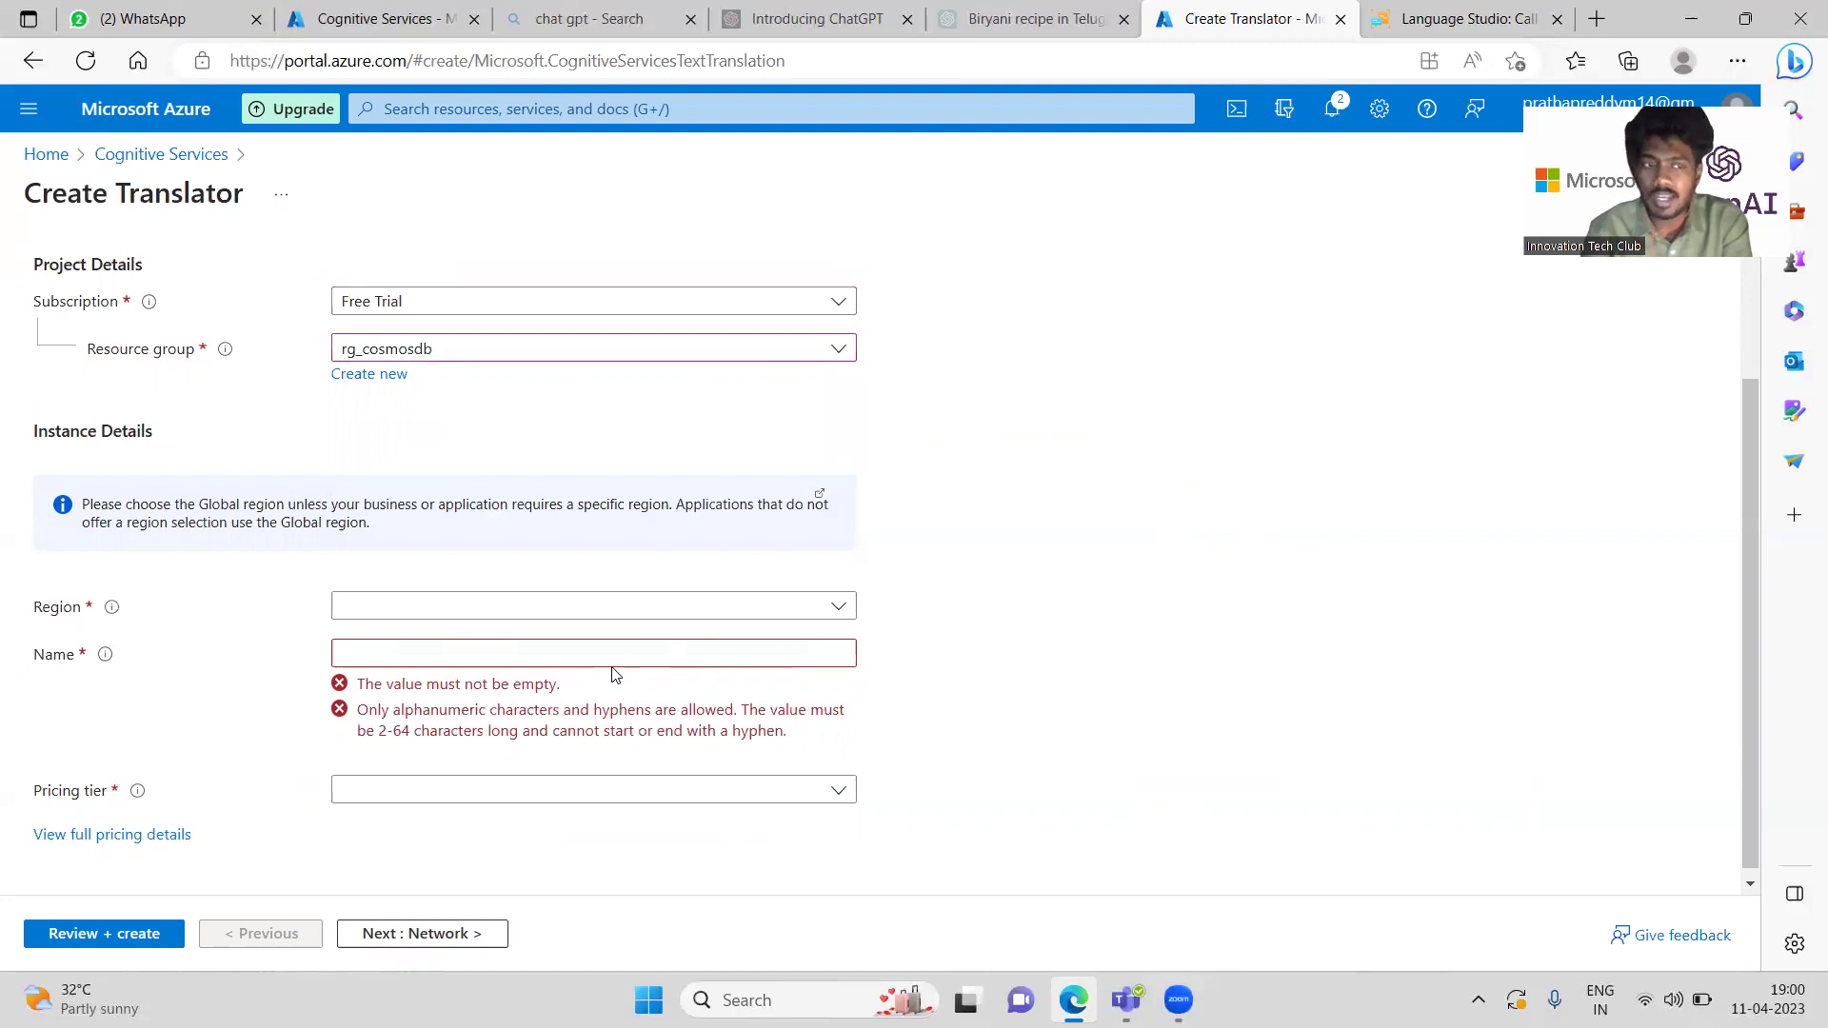
scroll(612, 675, "down", 1)
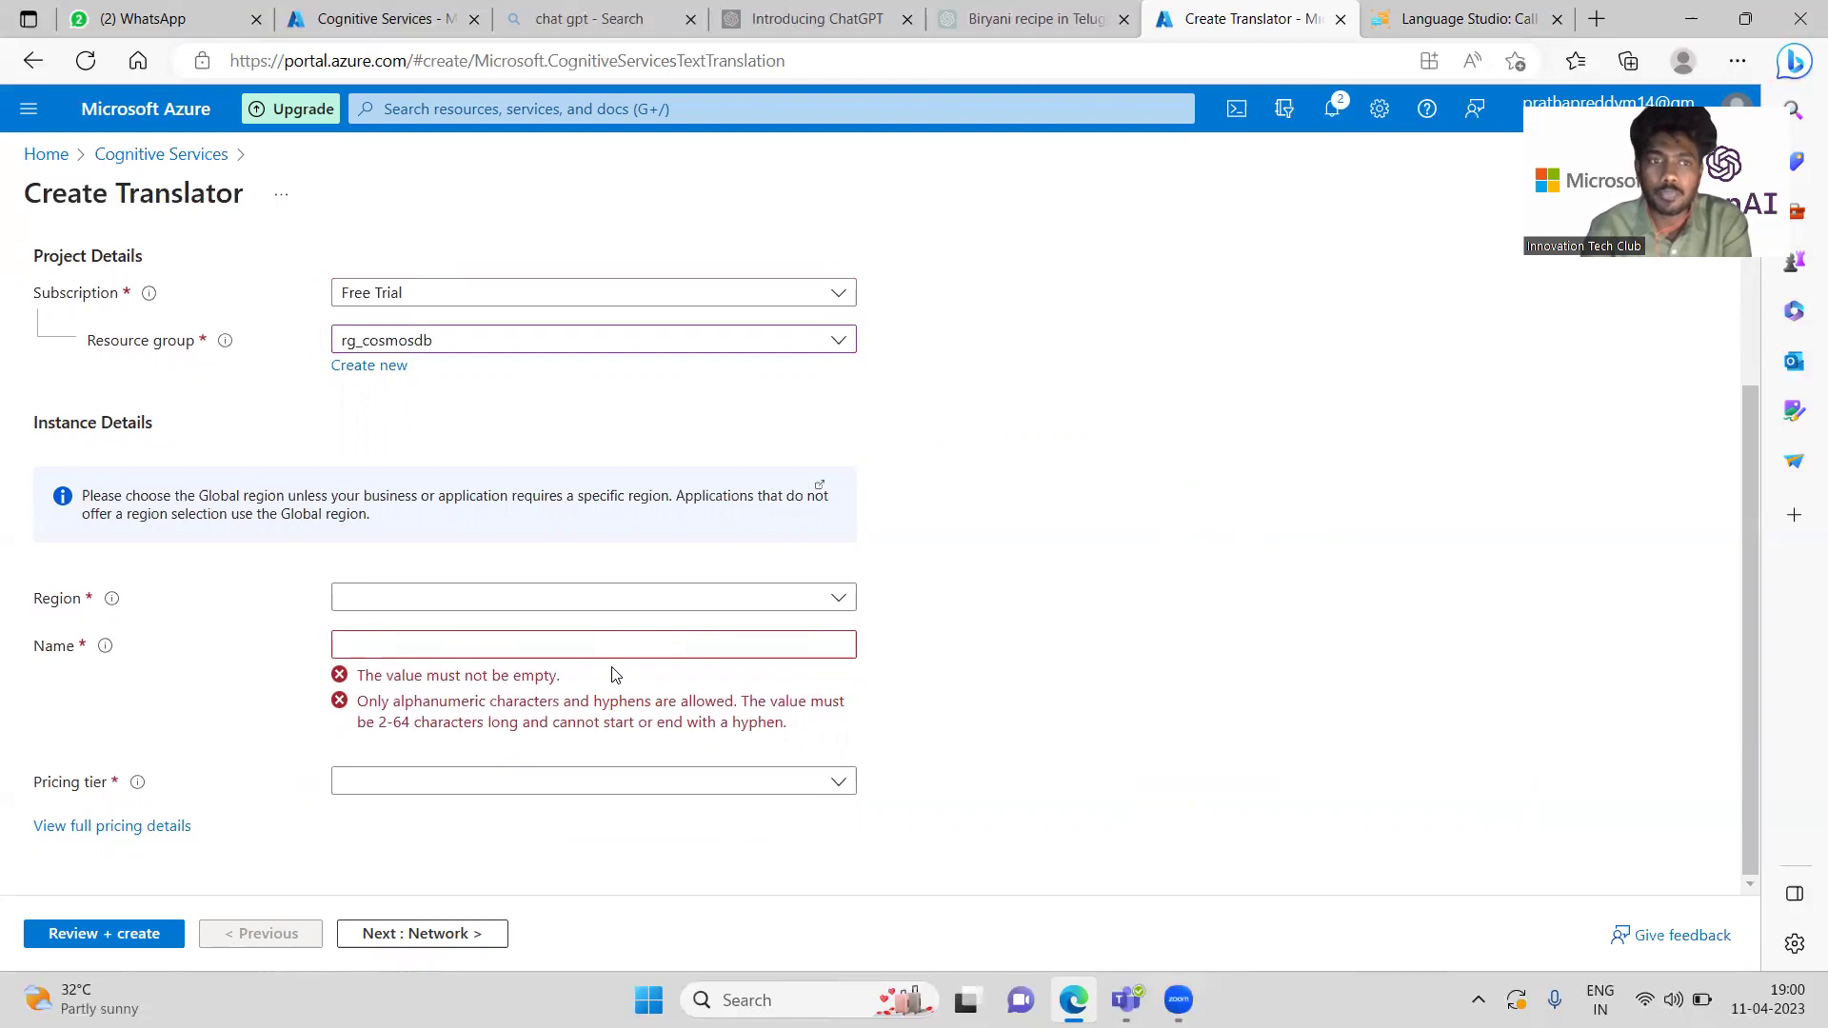
left_click(412, 780)
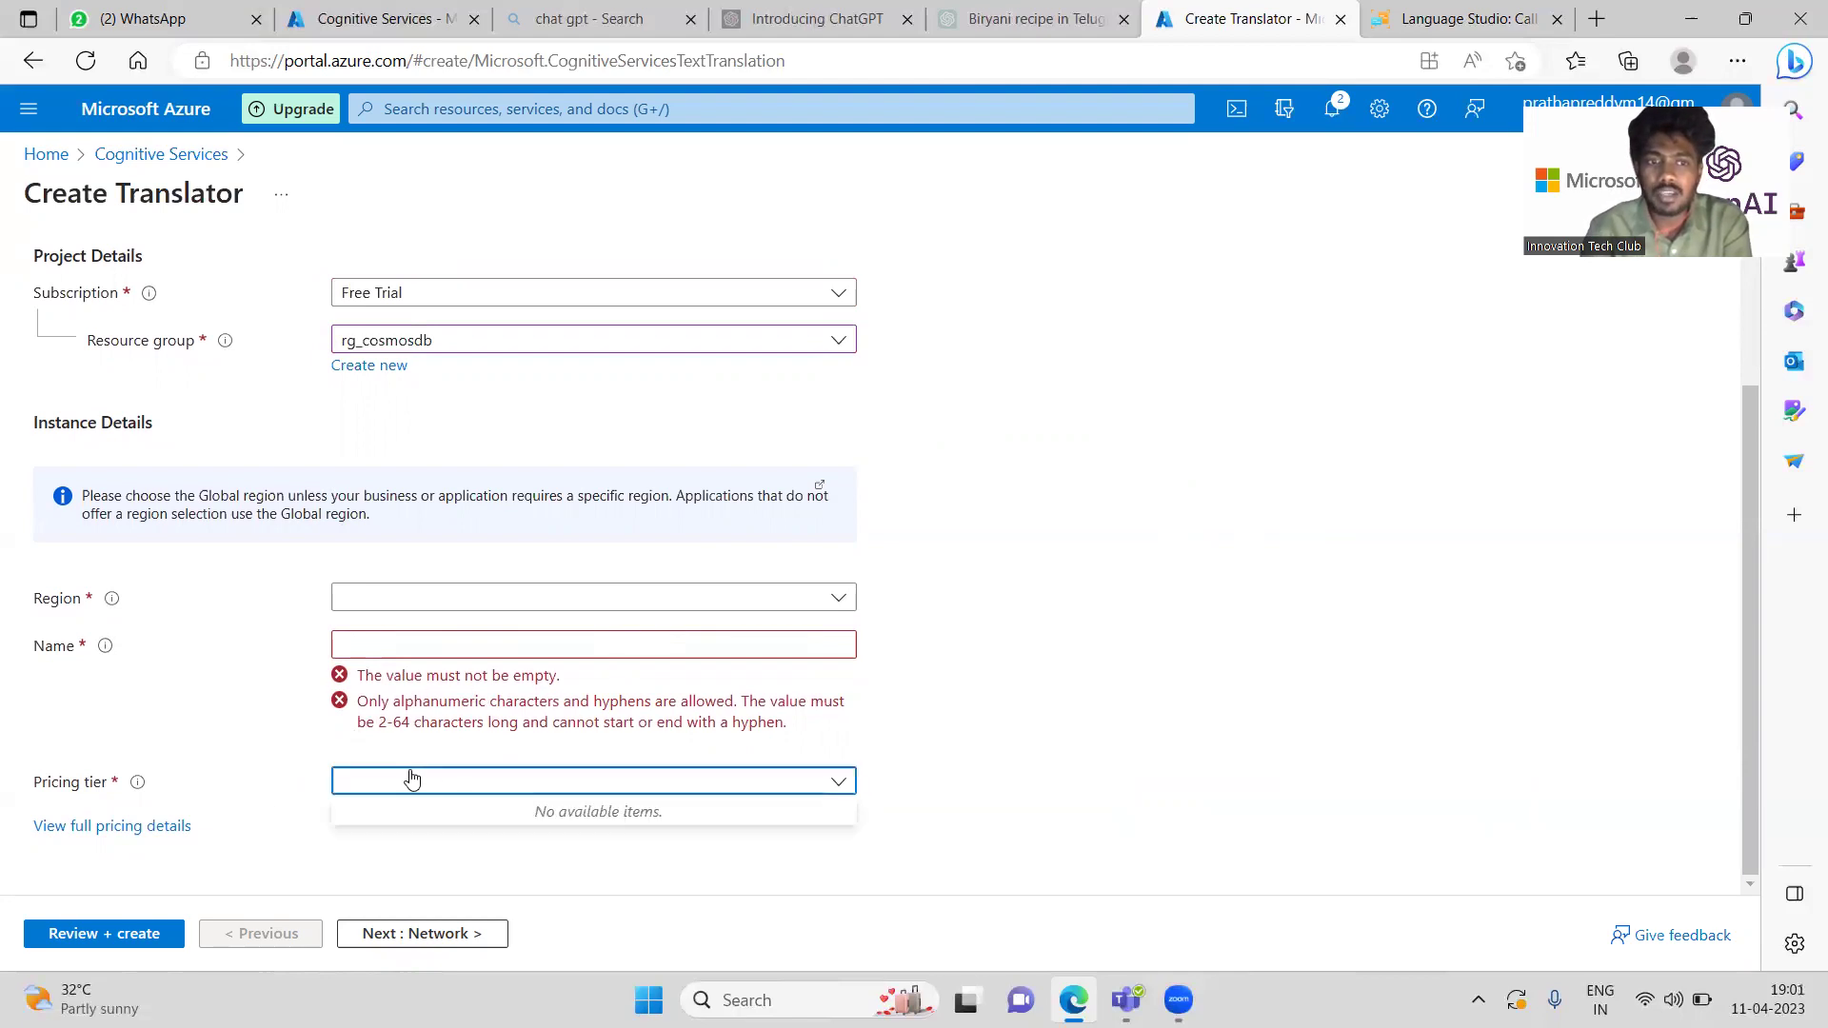
Look through the Network, Identity, Tags and Review + create pages of the Translator creation form.
left_click(819, 791)
scroll(432, 375, "up", 2)
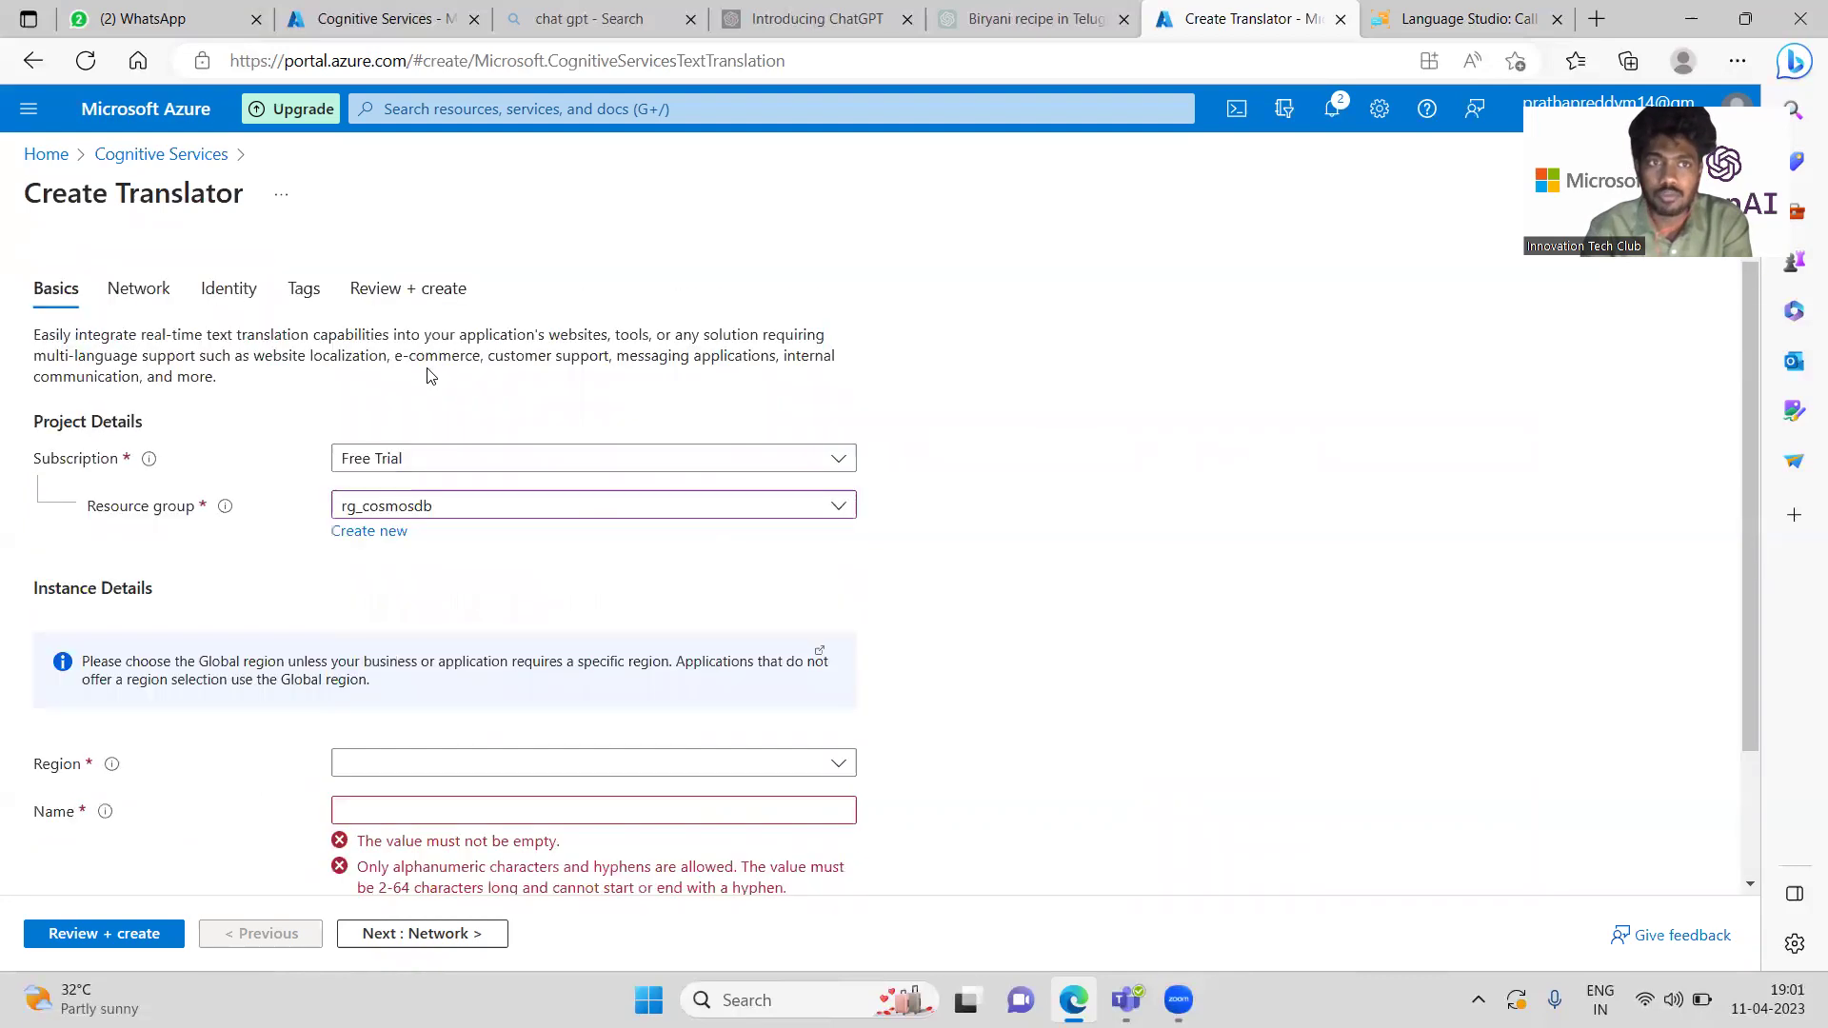
left_click(160, 296)
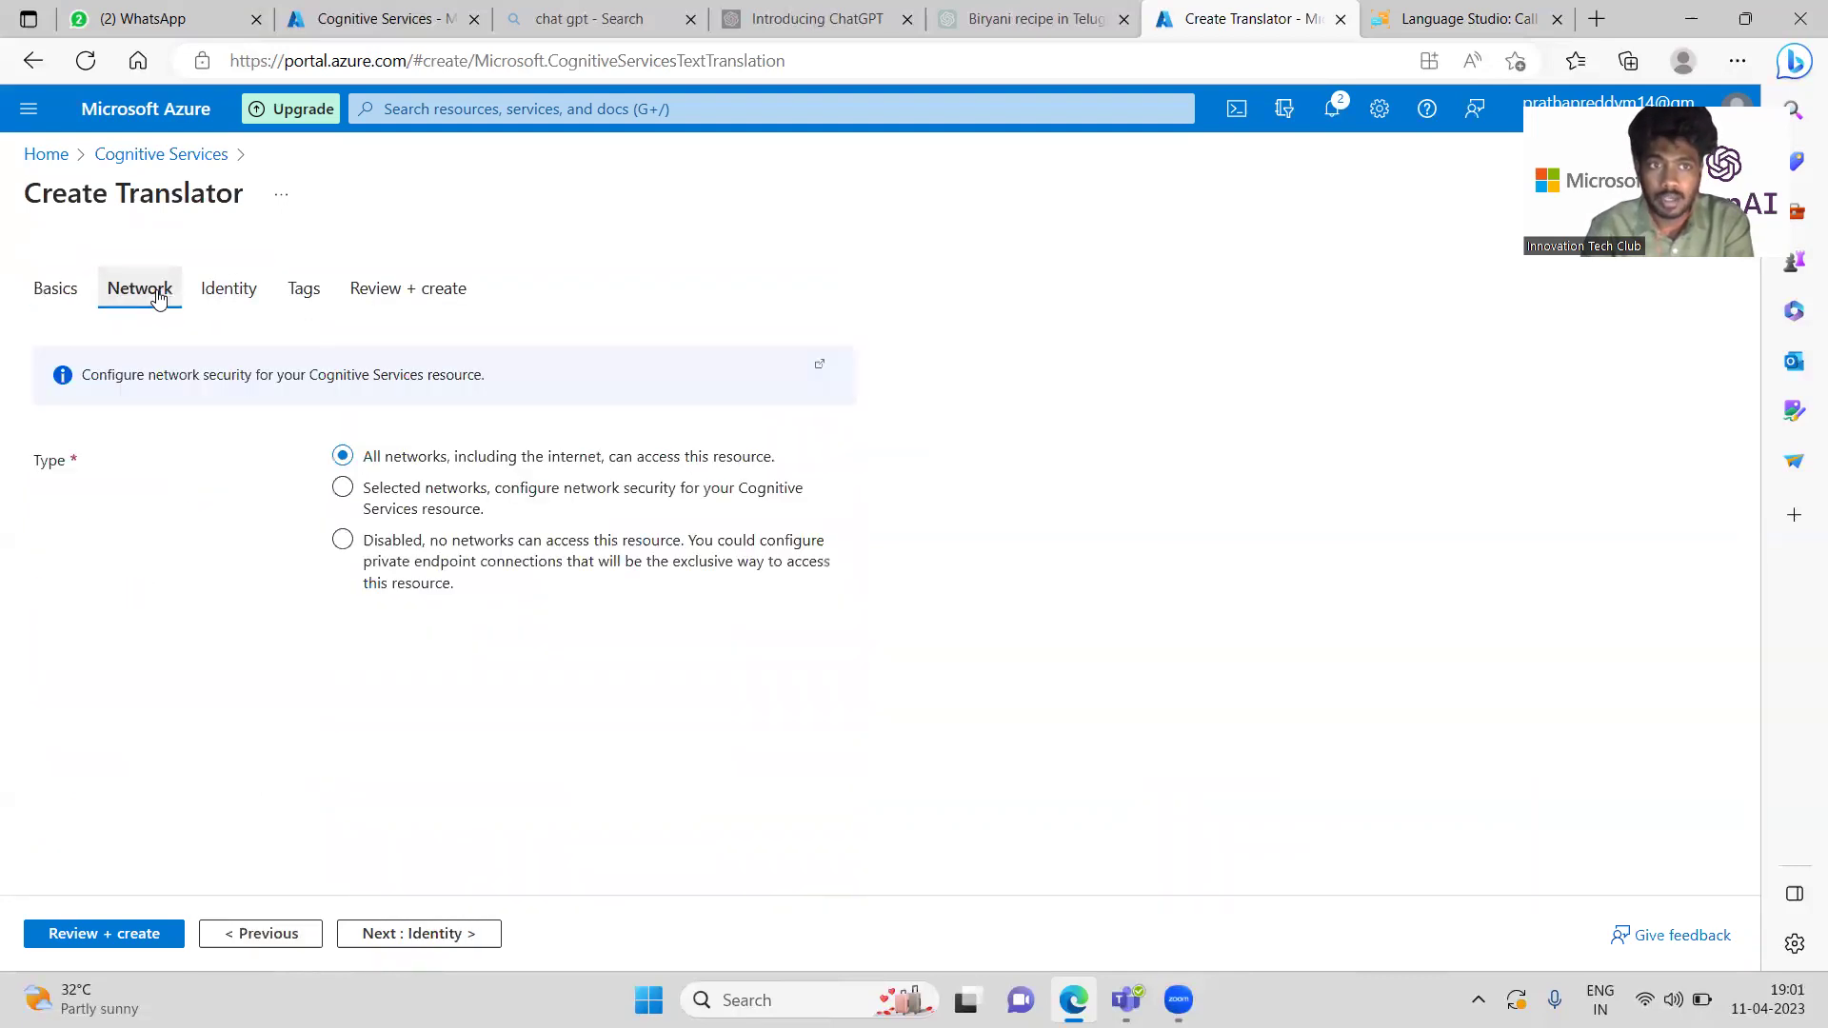
left_click(231, 301)
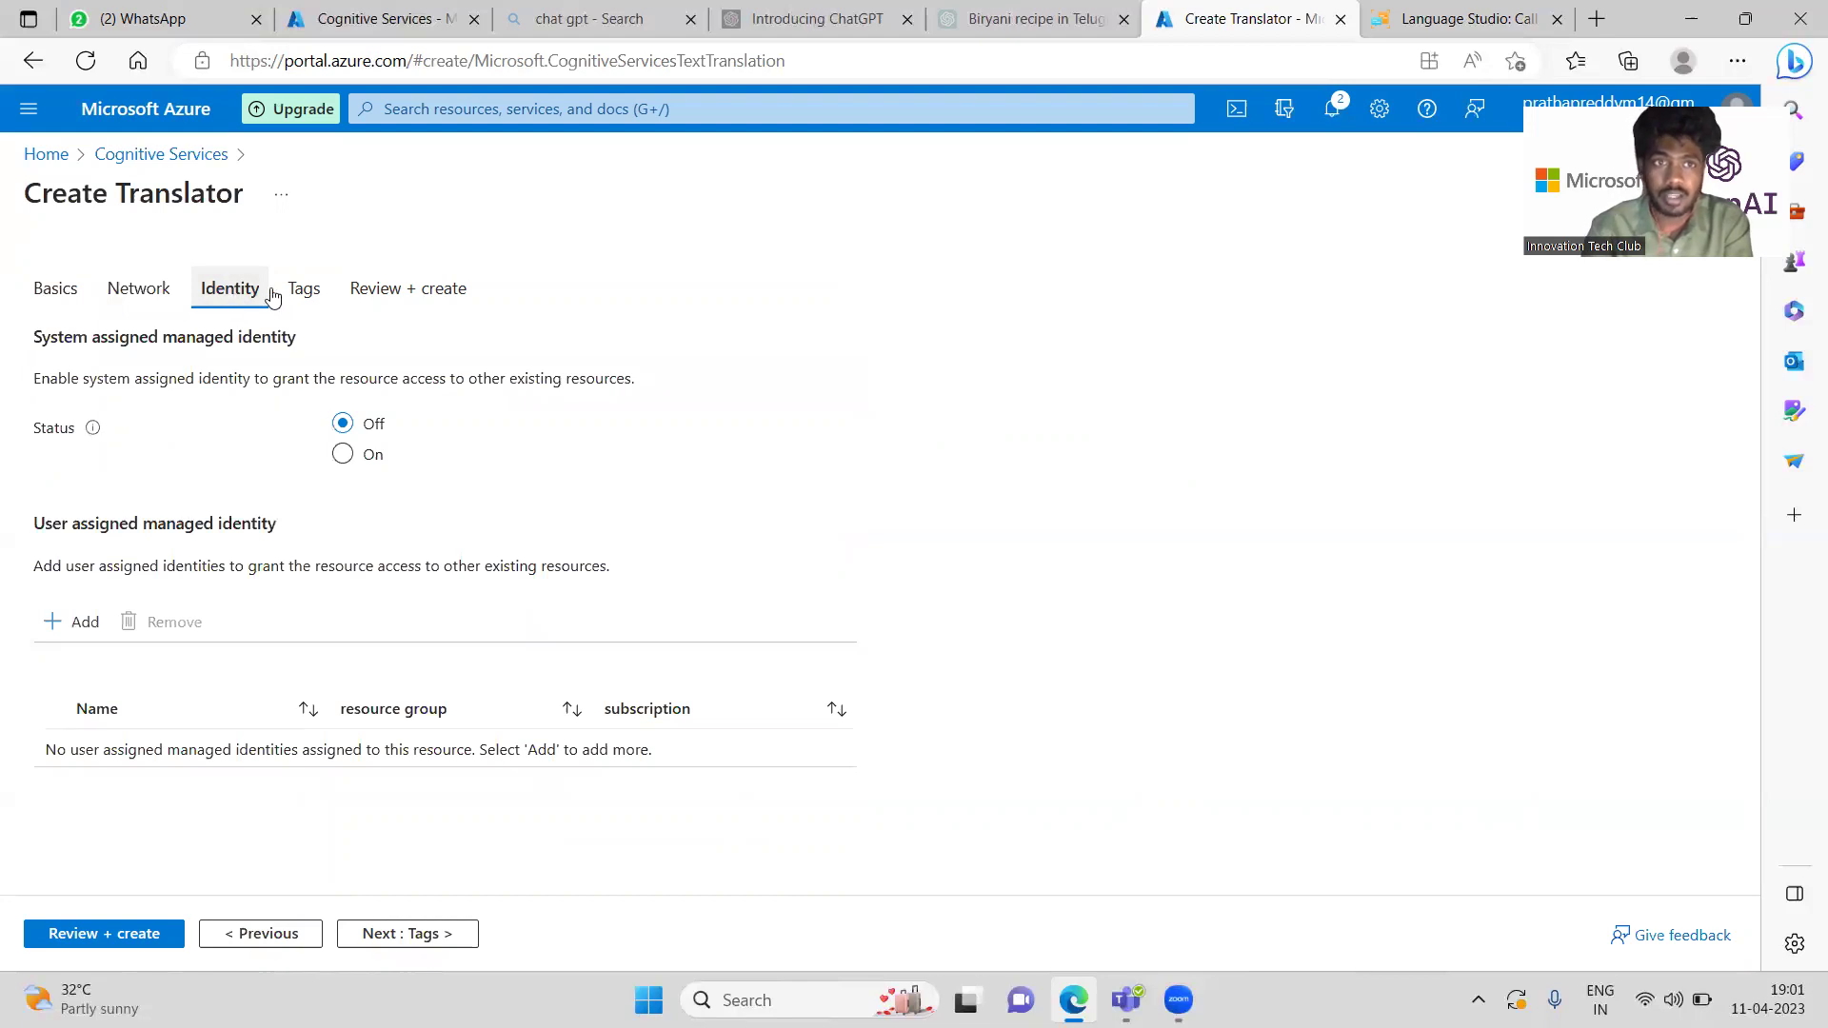
left_click(315, 296)
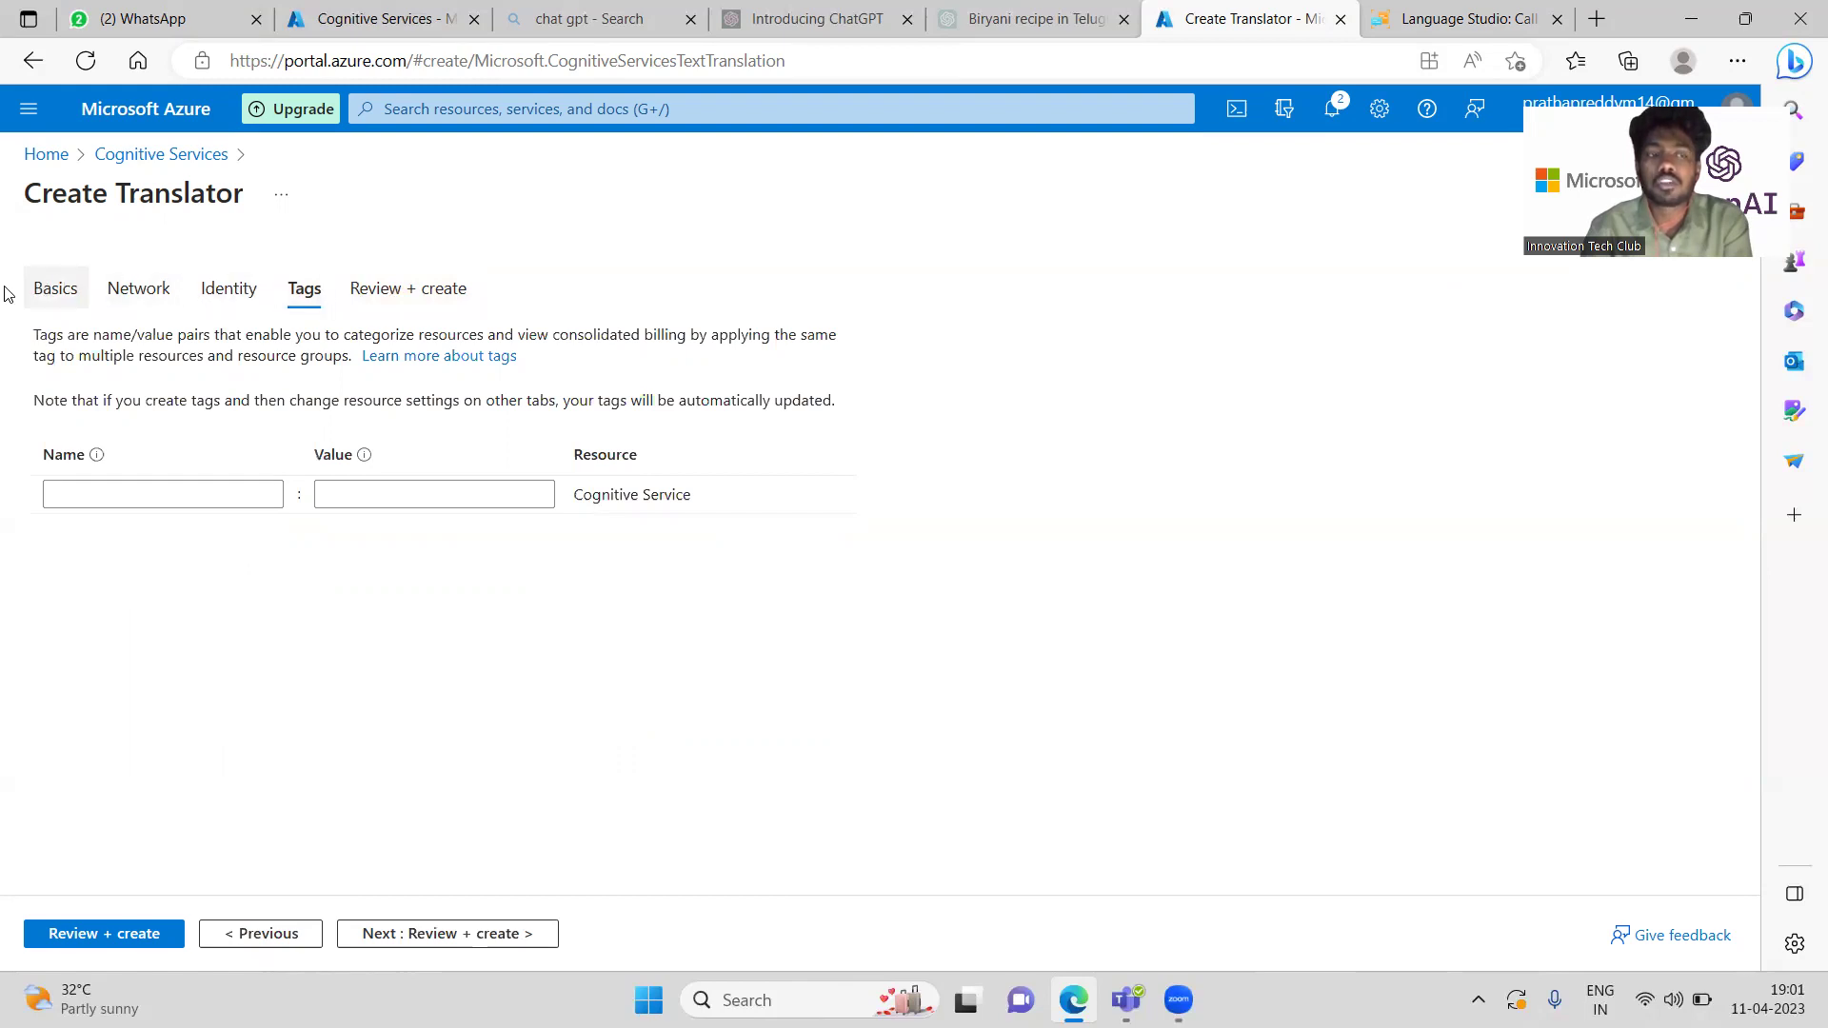
left_click(426, 292)
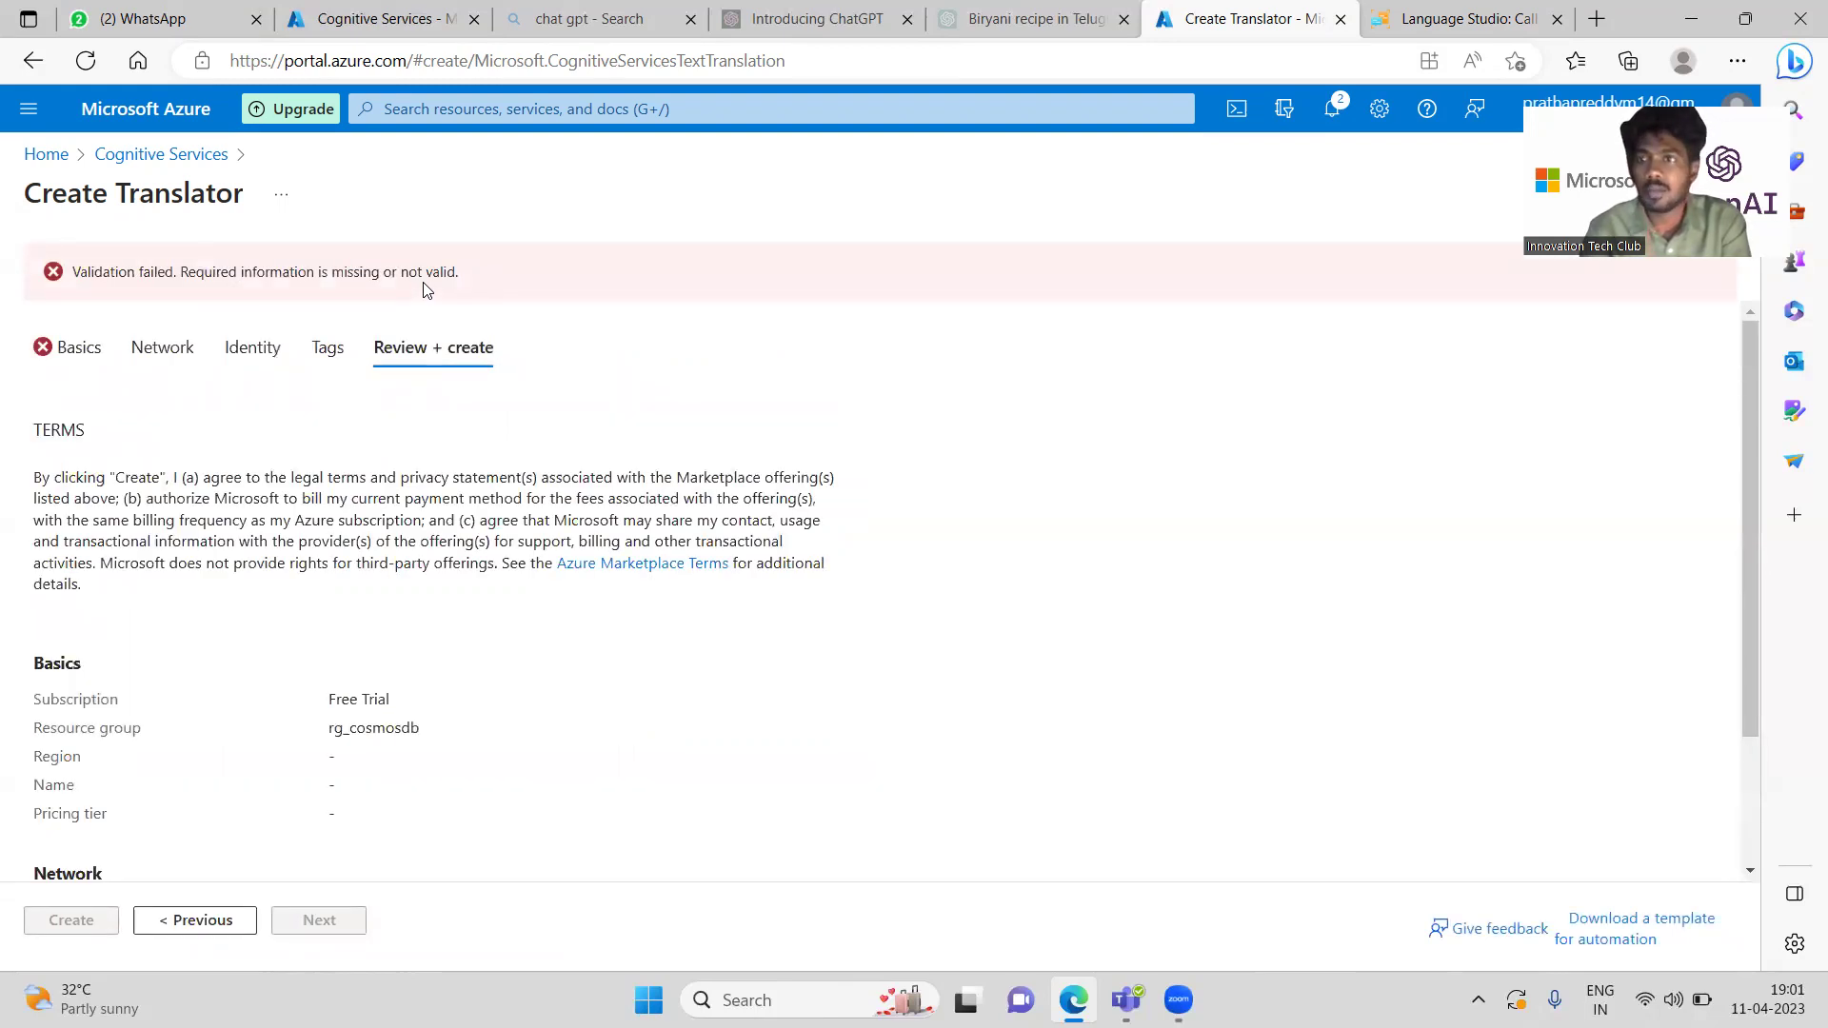
Leave the creation form and open the existing trans1r Translator resource to view its overview and translation demo.
left_click(176, 169)
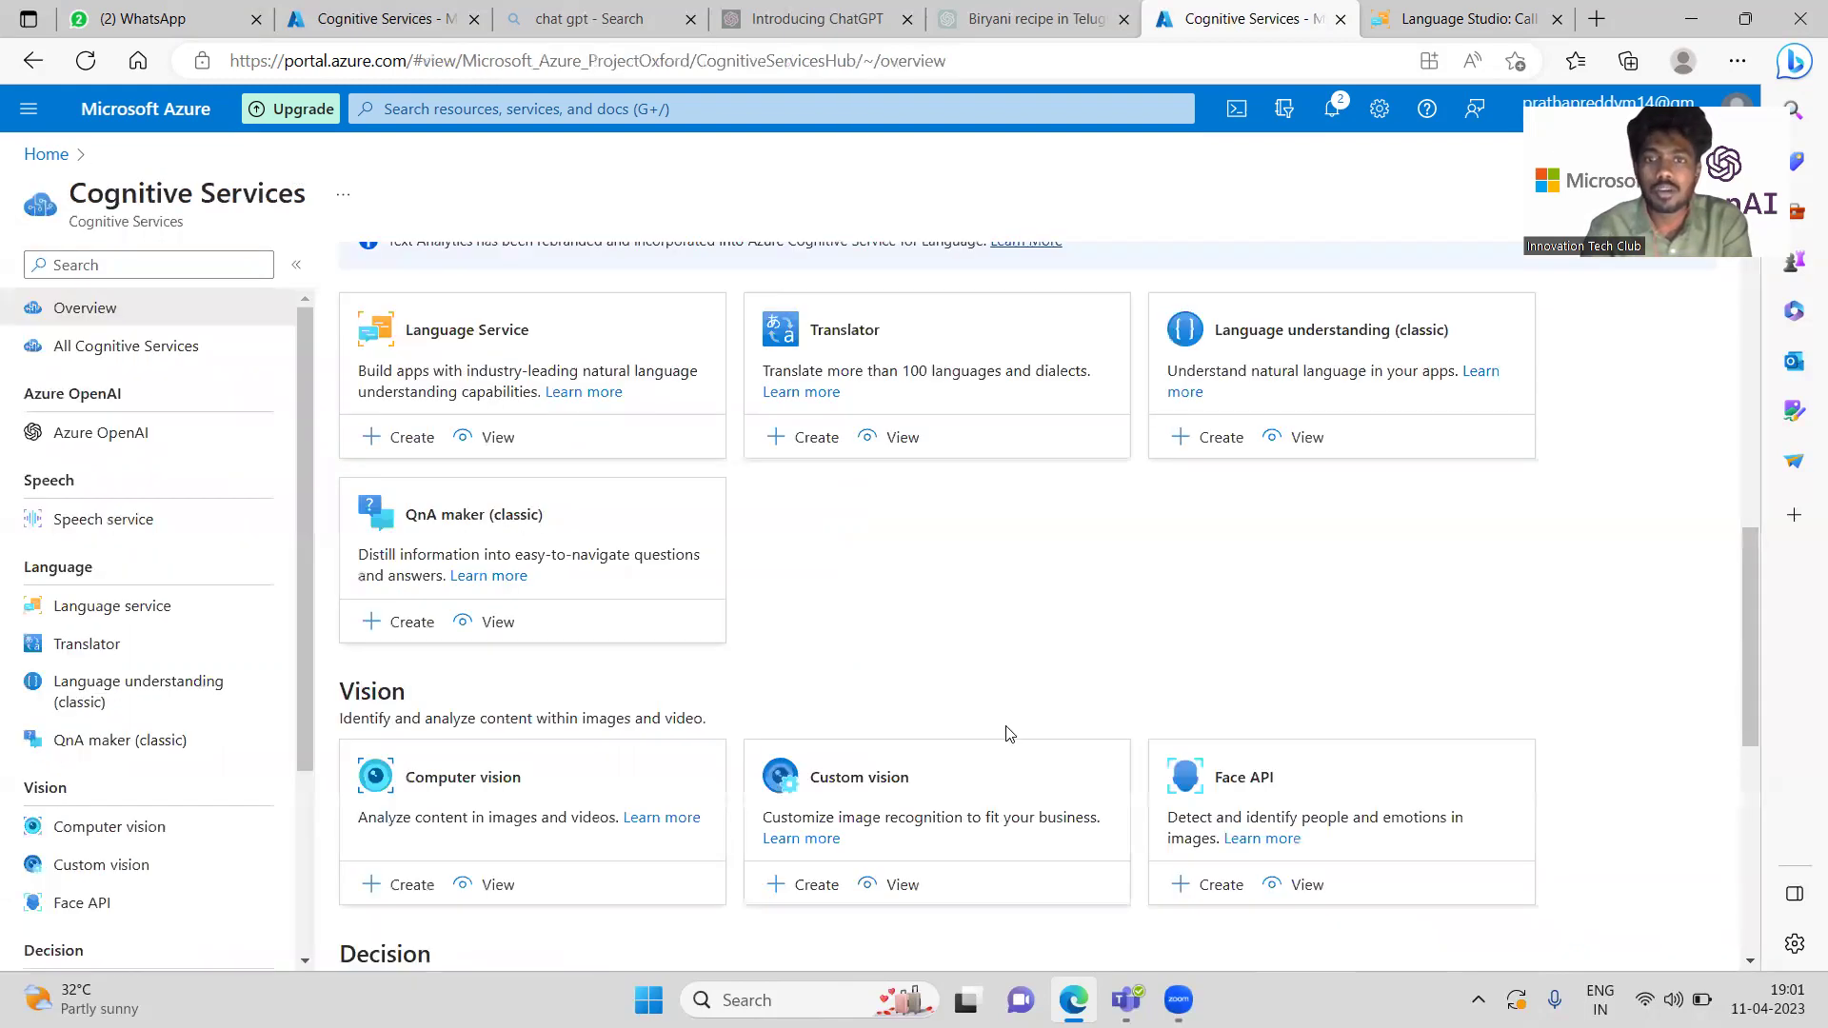
scroll(1008, 734, "up", 1)
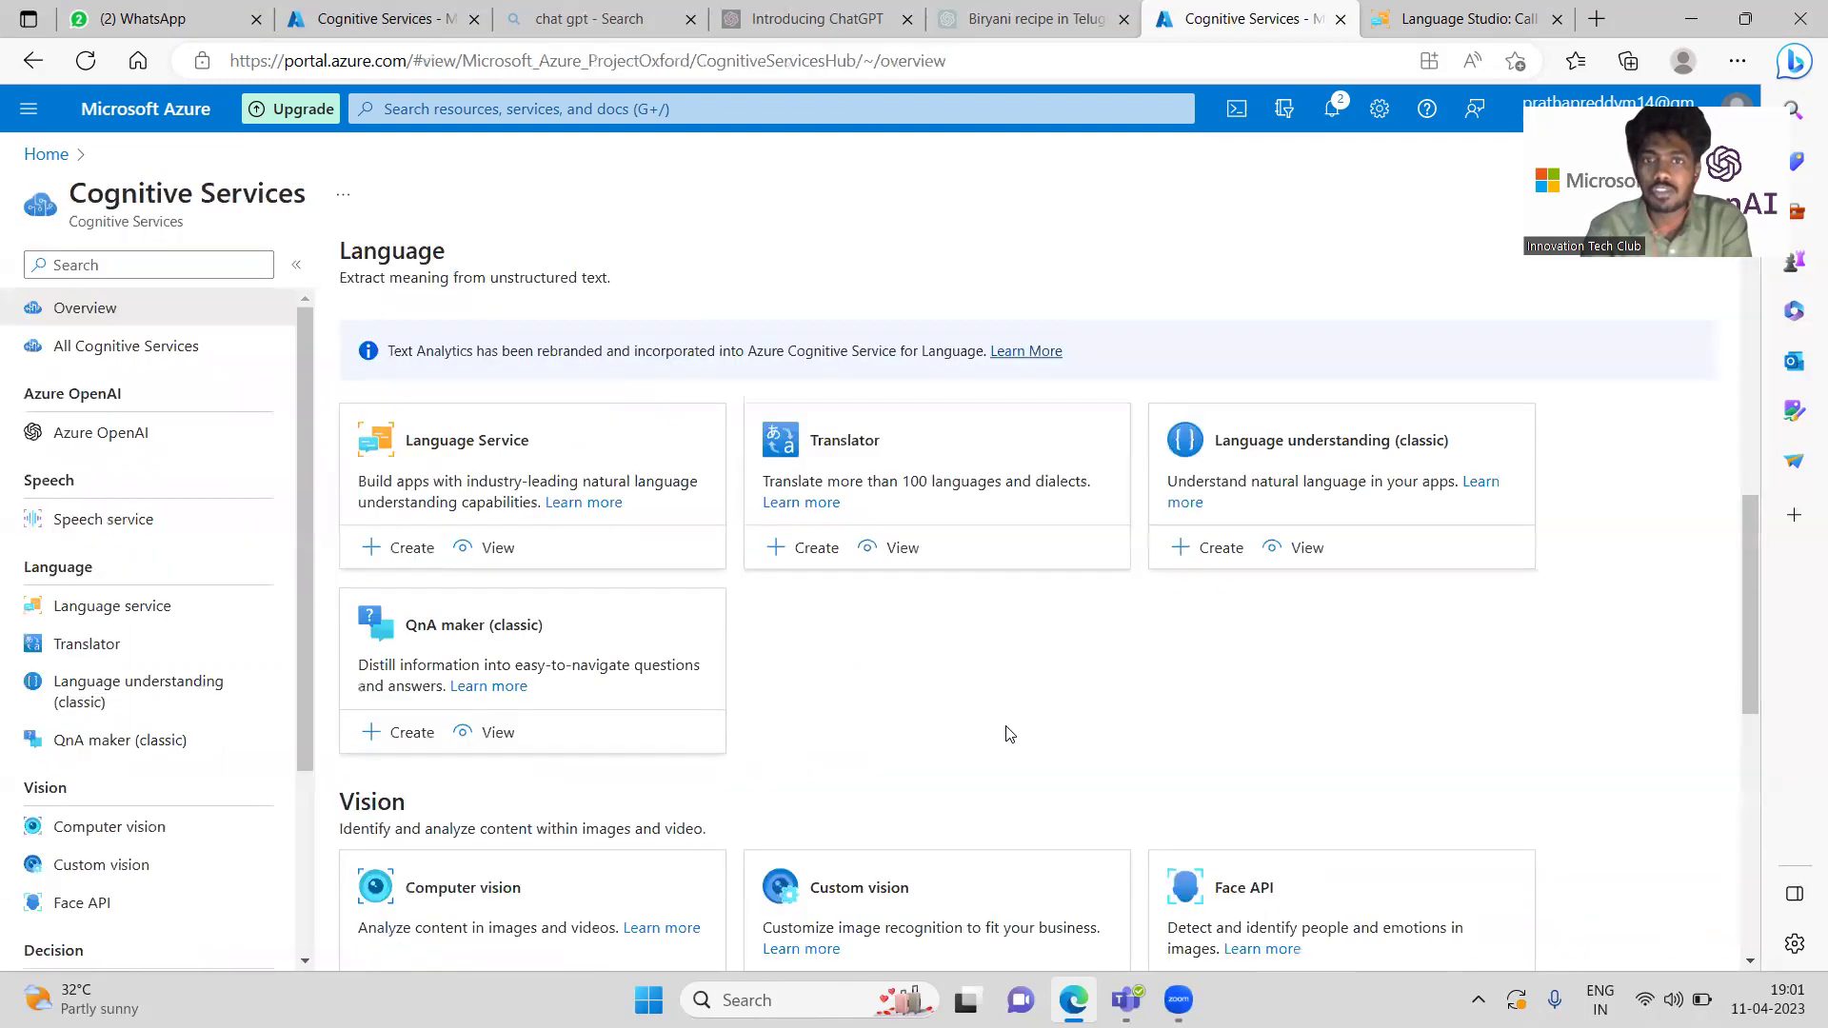
left_click(897, 546)
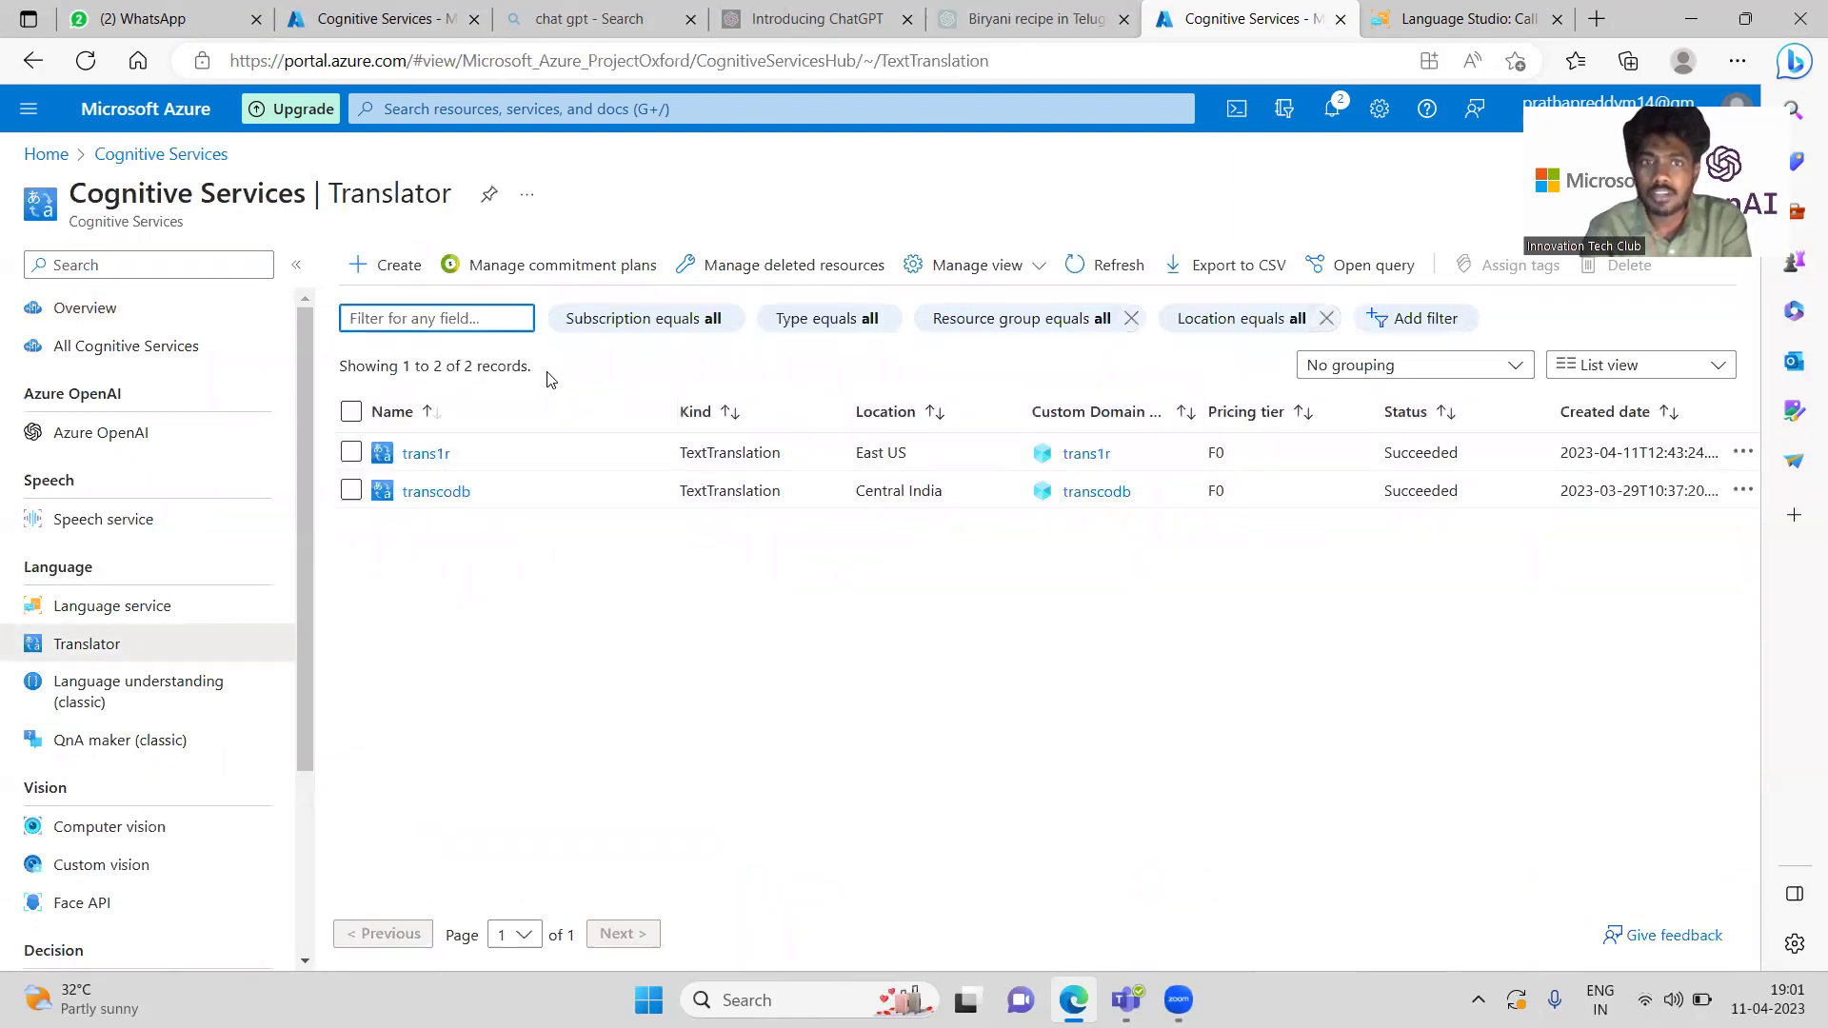
left_click(426, 461)
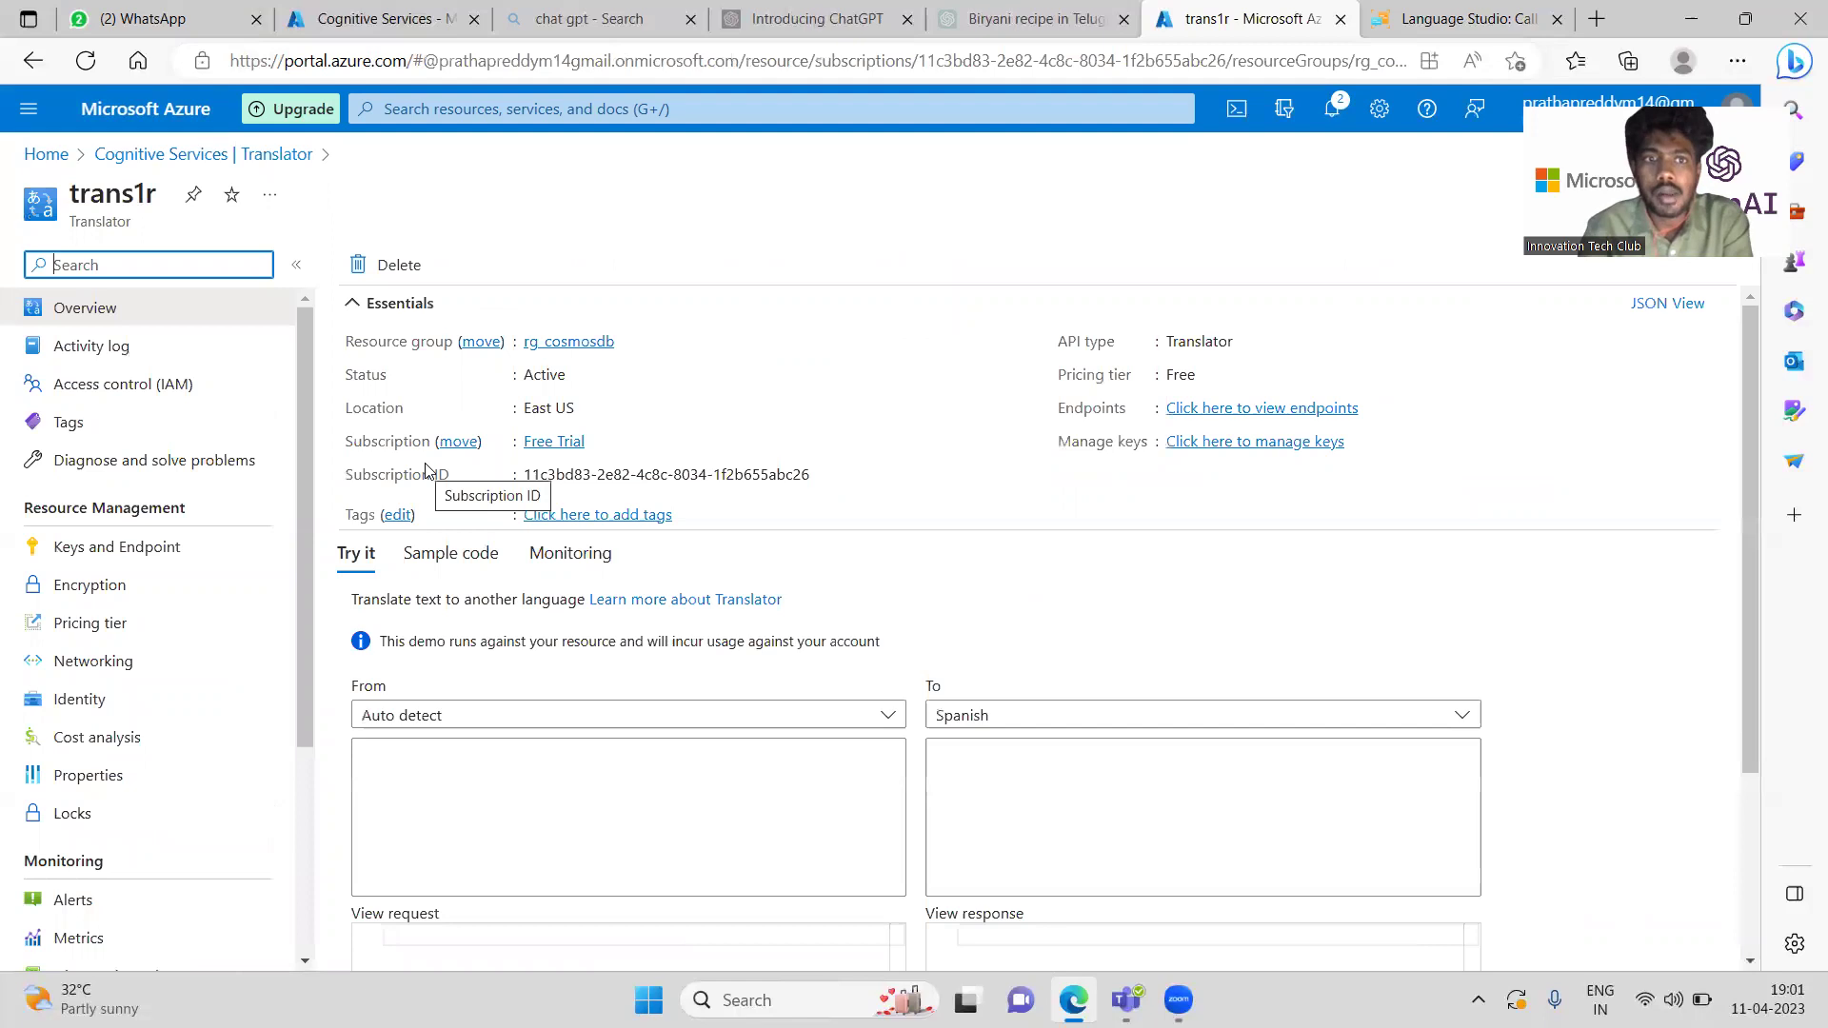
scroll(425, 469, "down", 3)
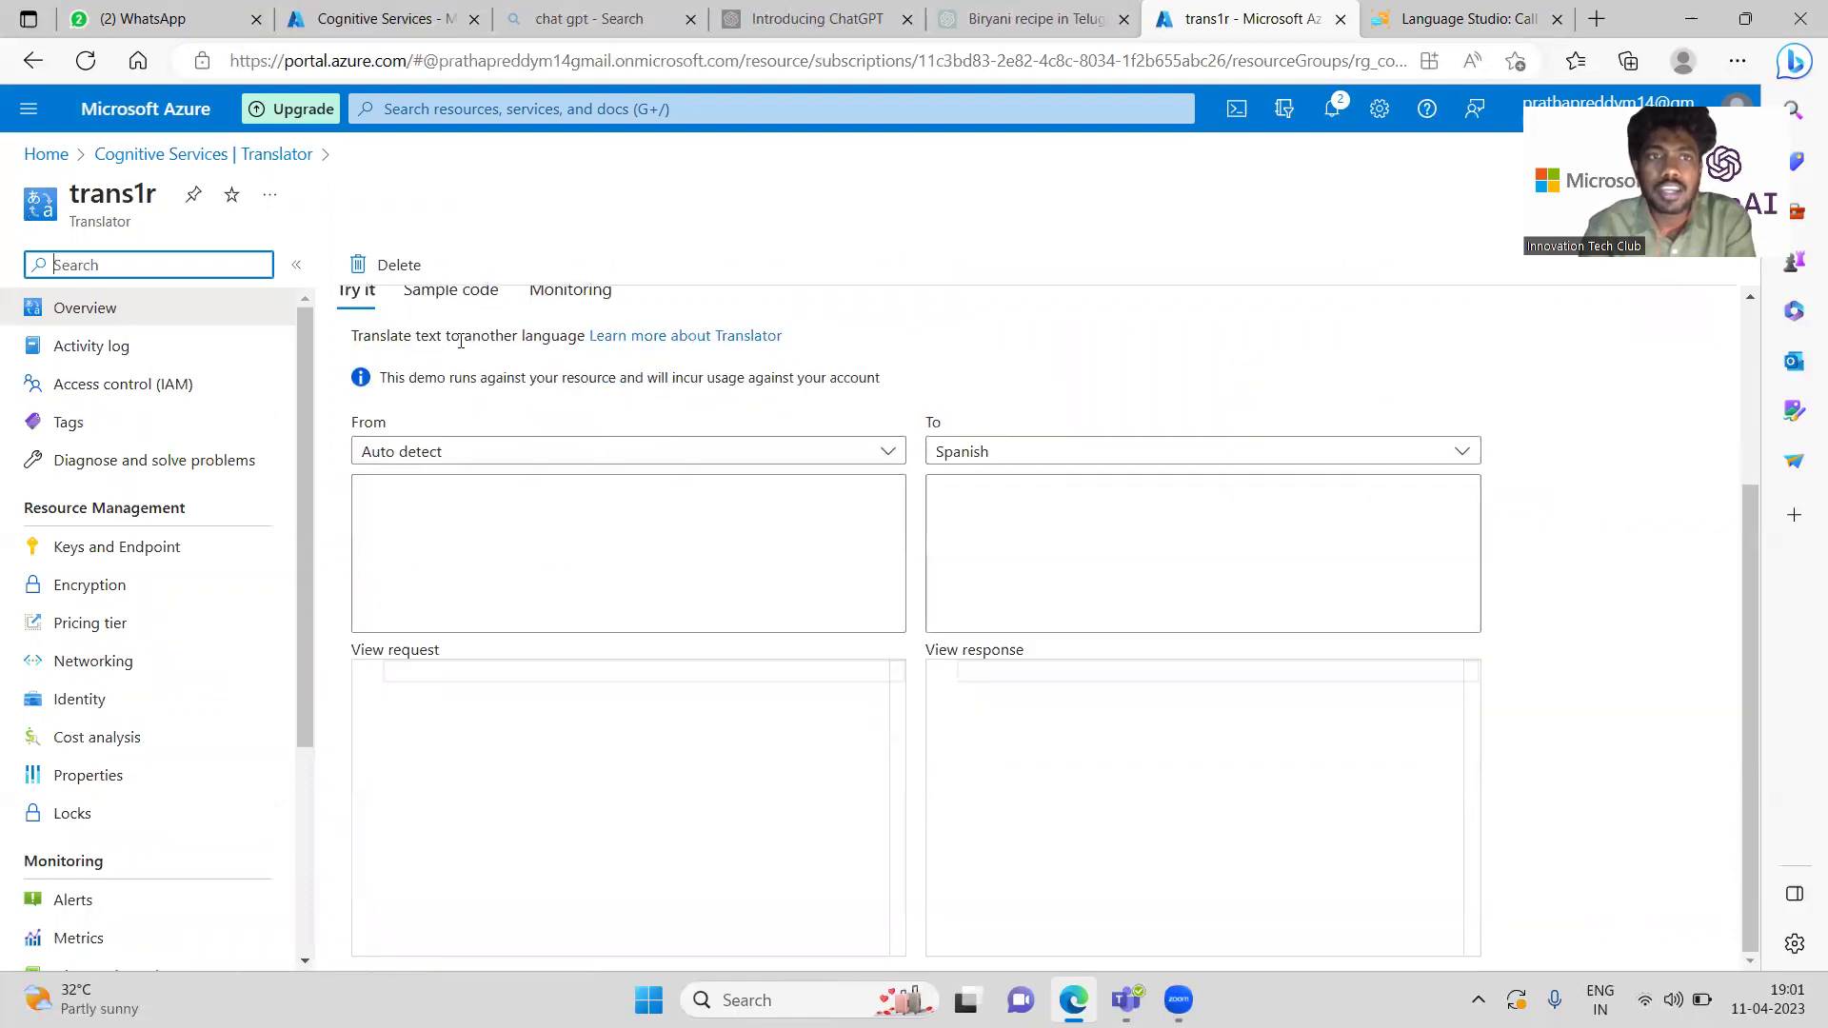
scroll(416, 407, "up", 3)
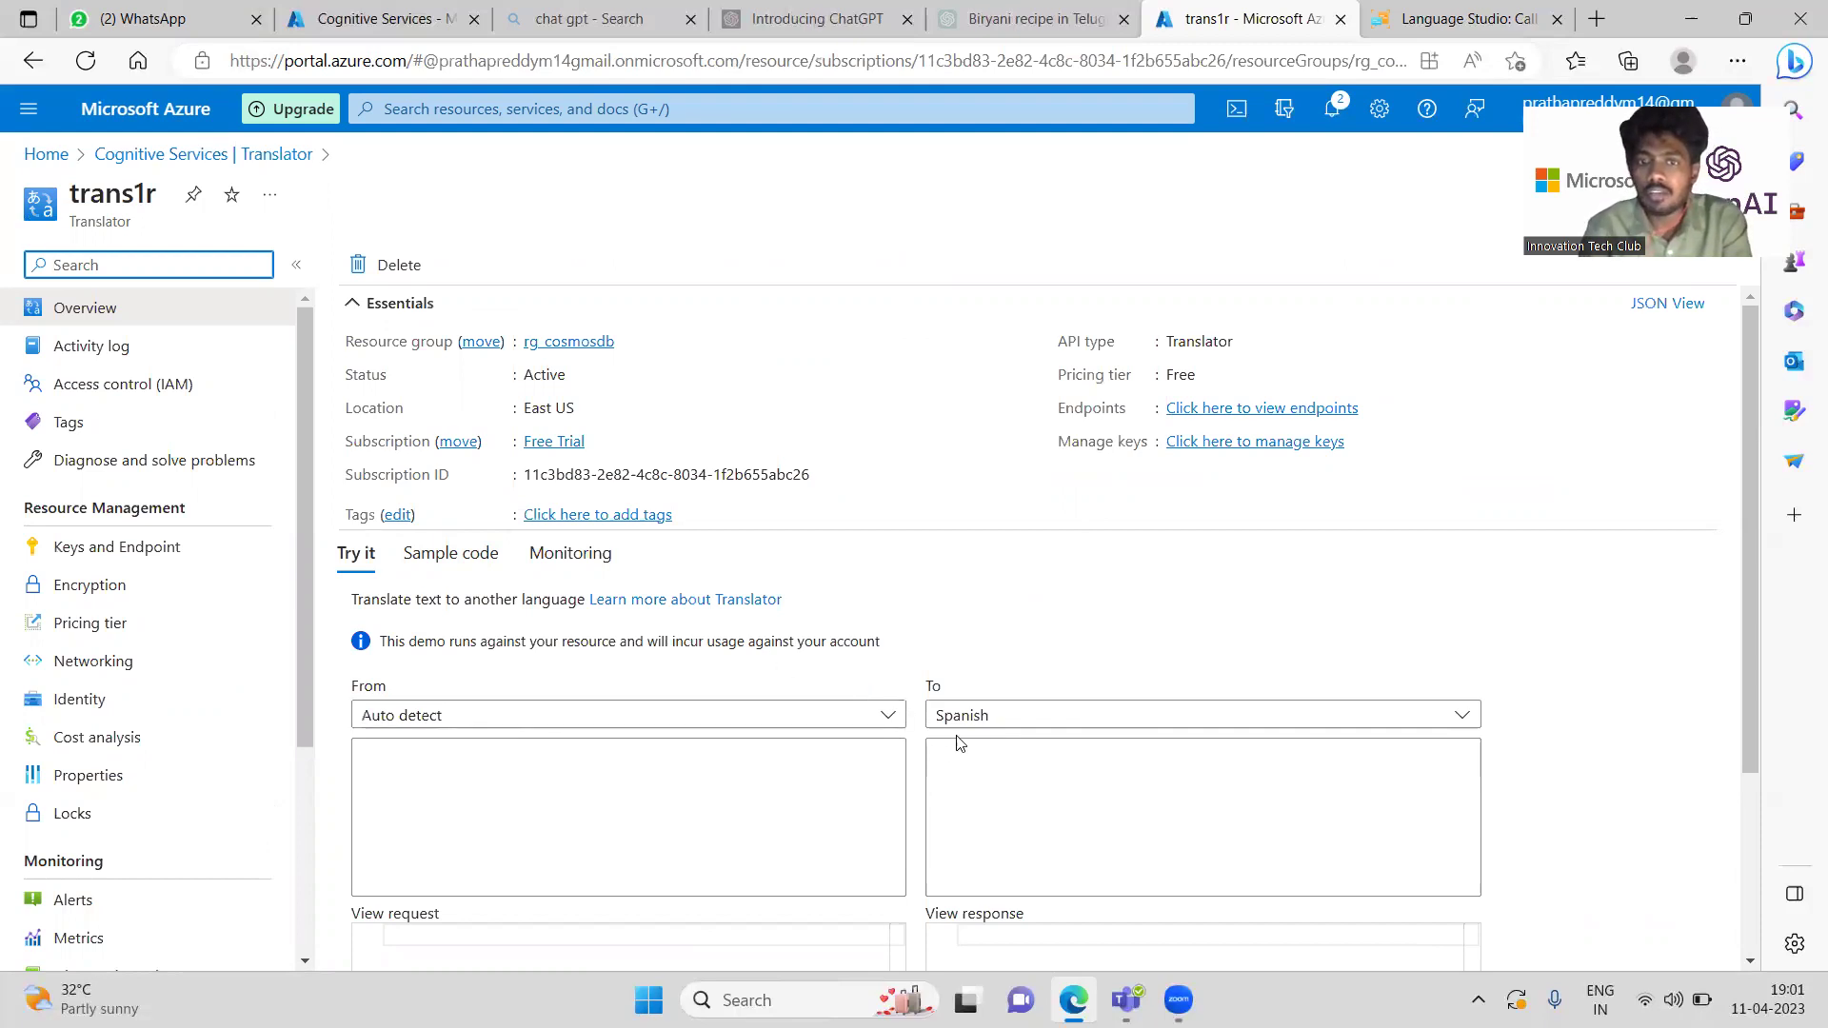
Browse the target languages offered in the translation demo without changing the selection.
left_click(1011, 716)
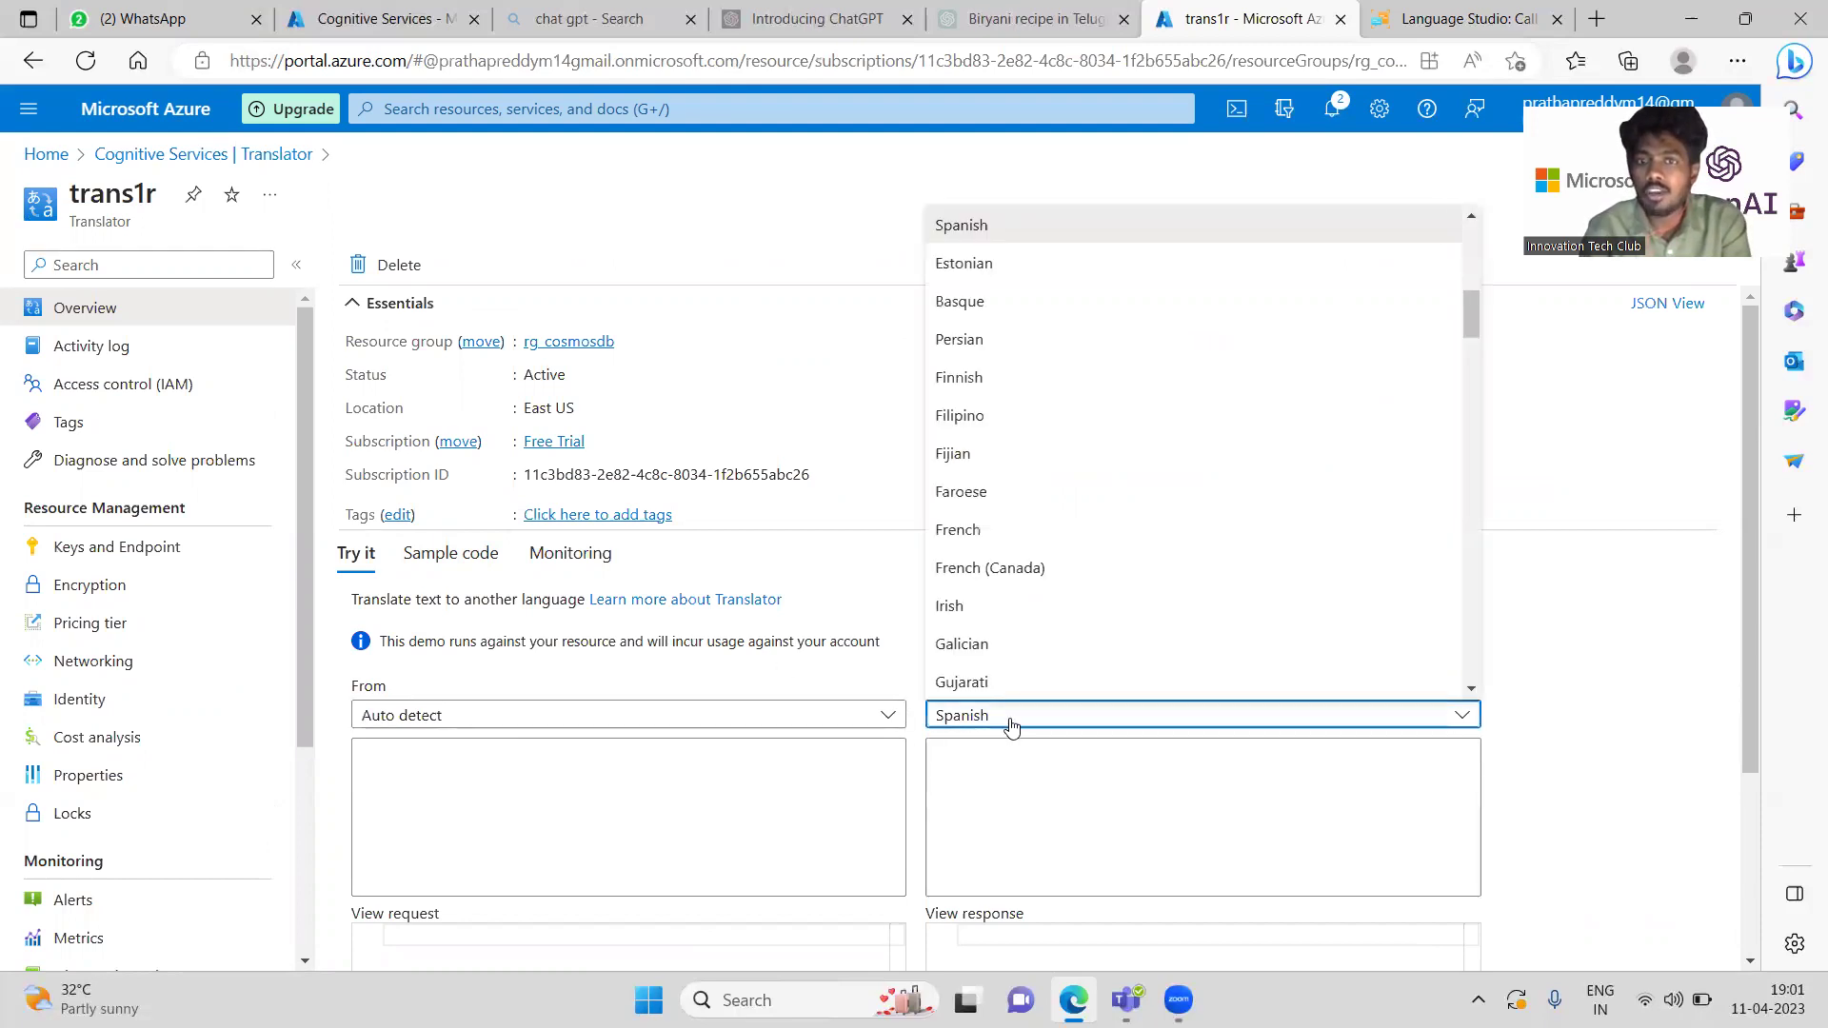
scroll(1267, 438, "down", 5)
scroll(1267, 437, "down", 20)
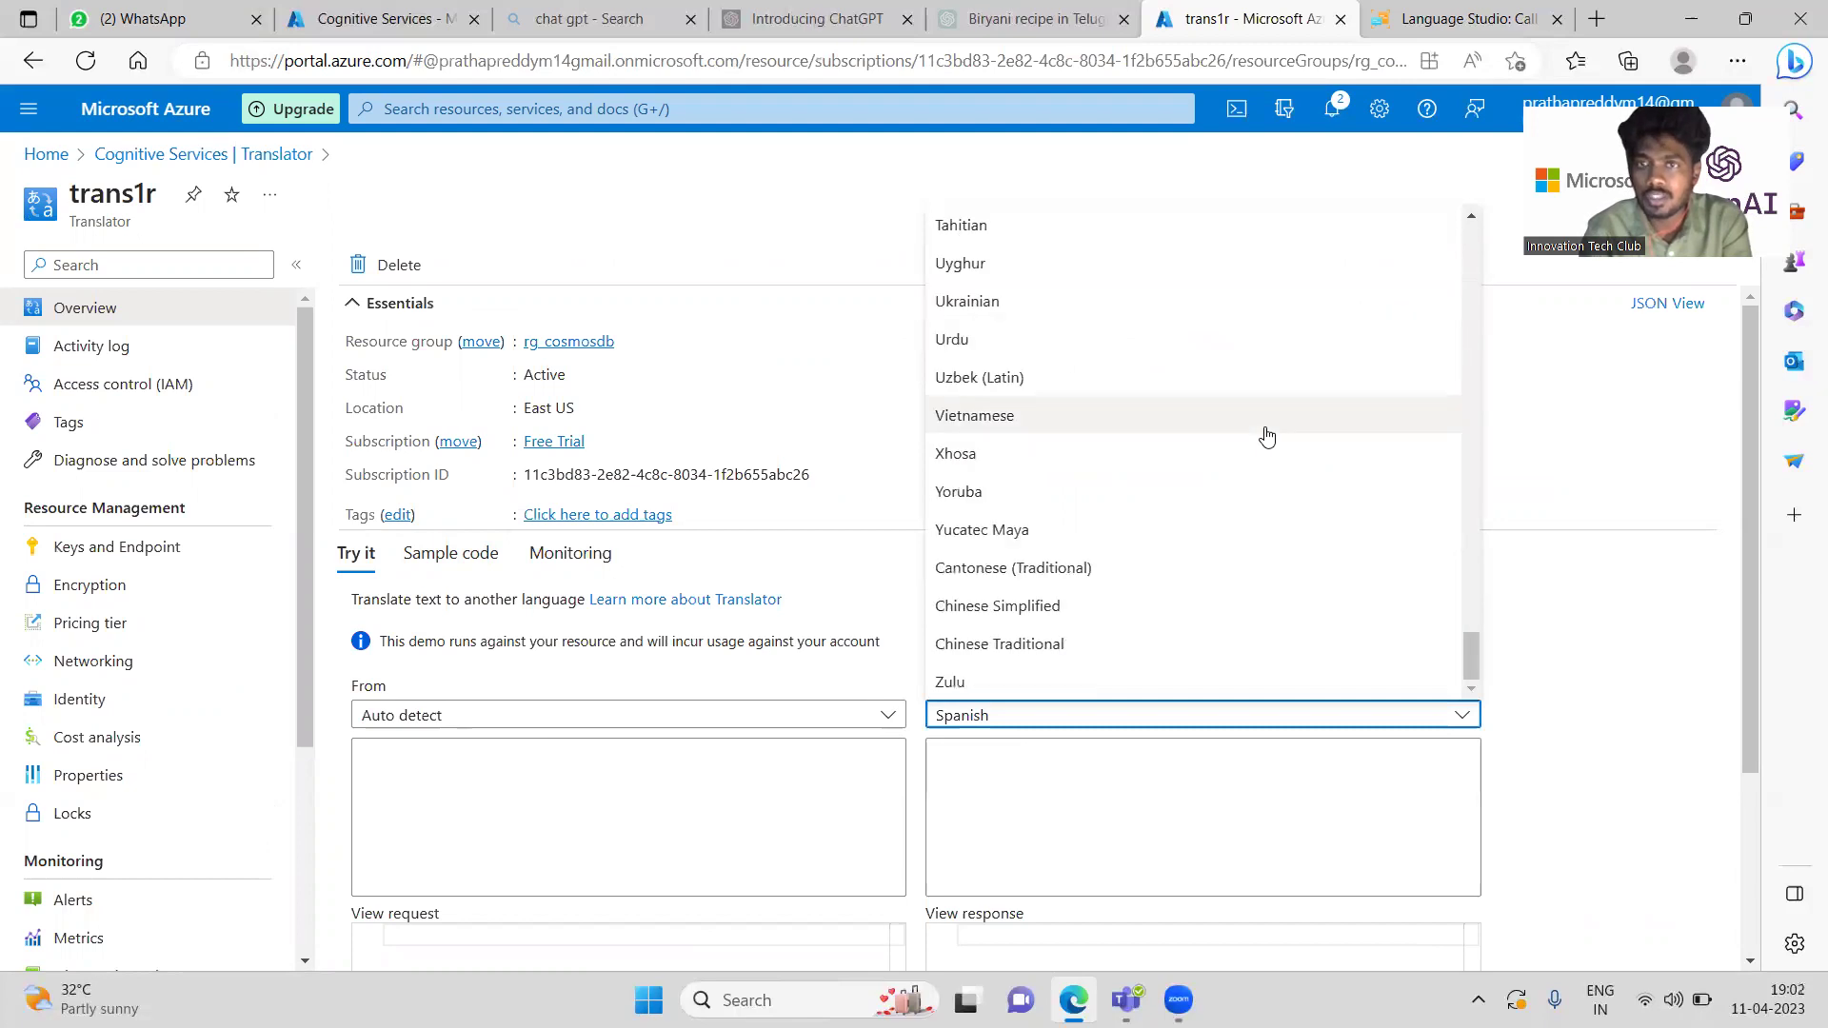
scroll(1266, 437, "up", 20)
scroll(1267, 437, "down", 20)
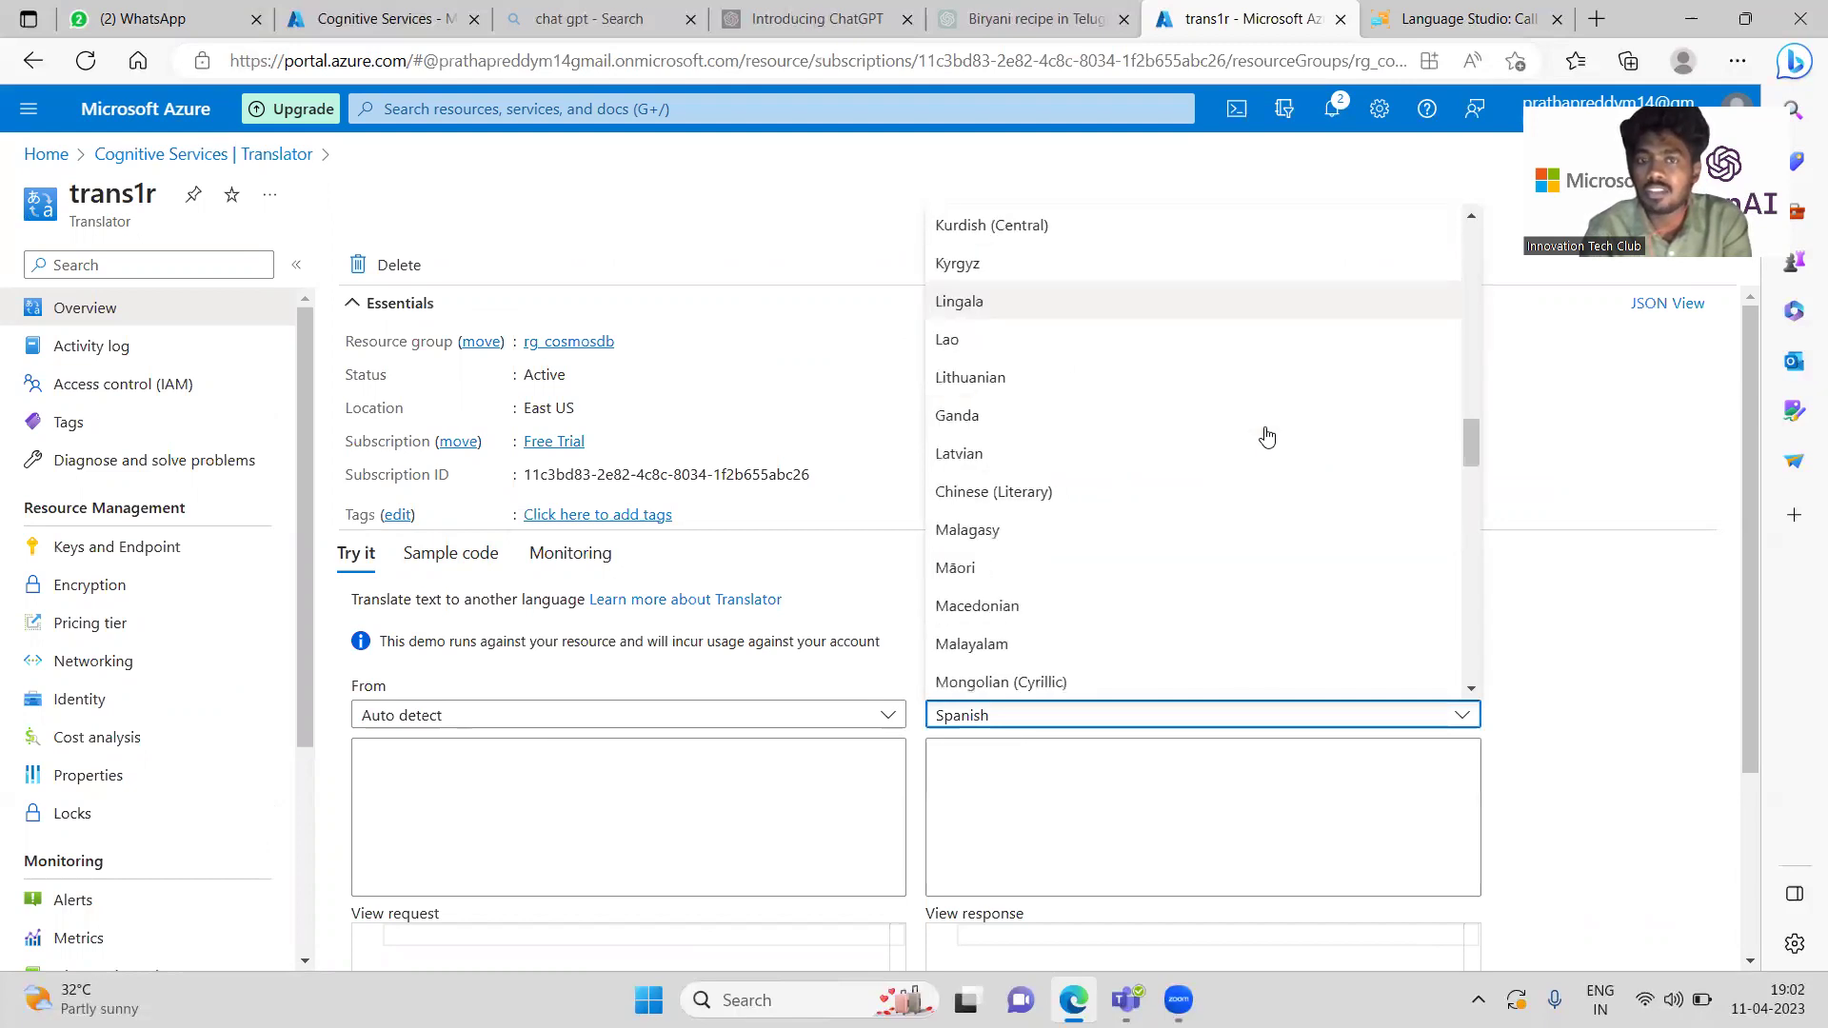
left_click(624, 857)
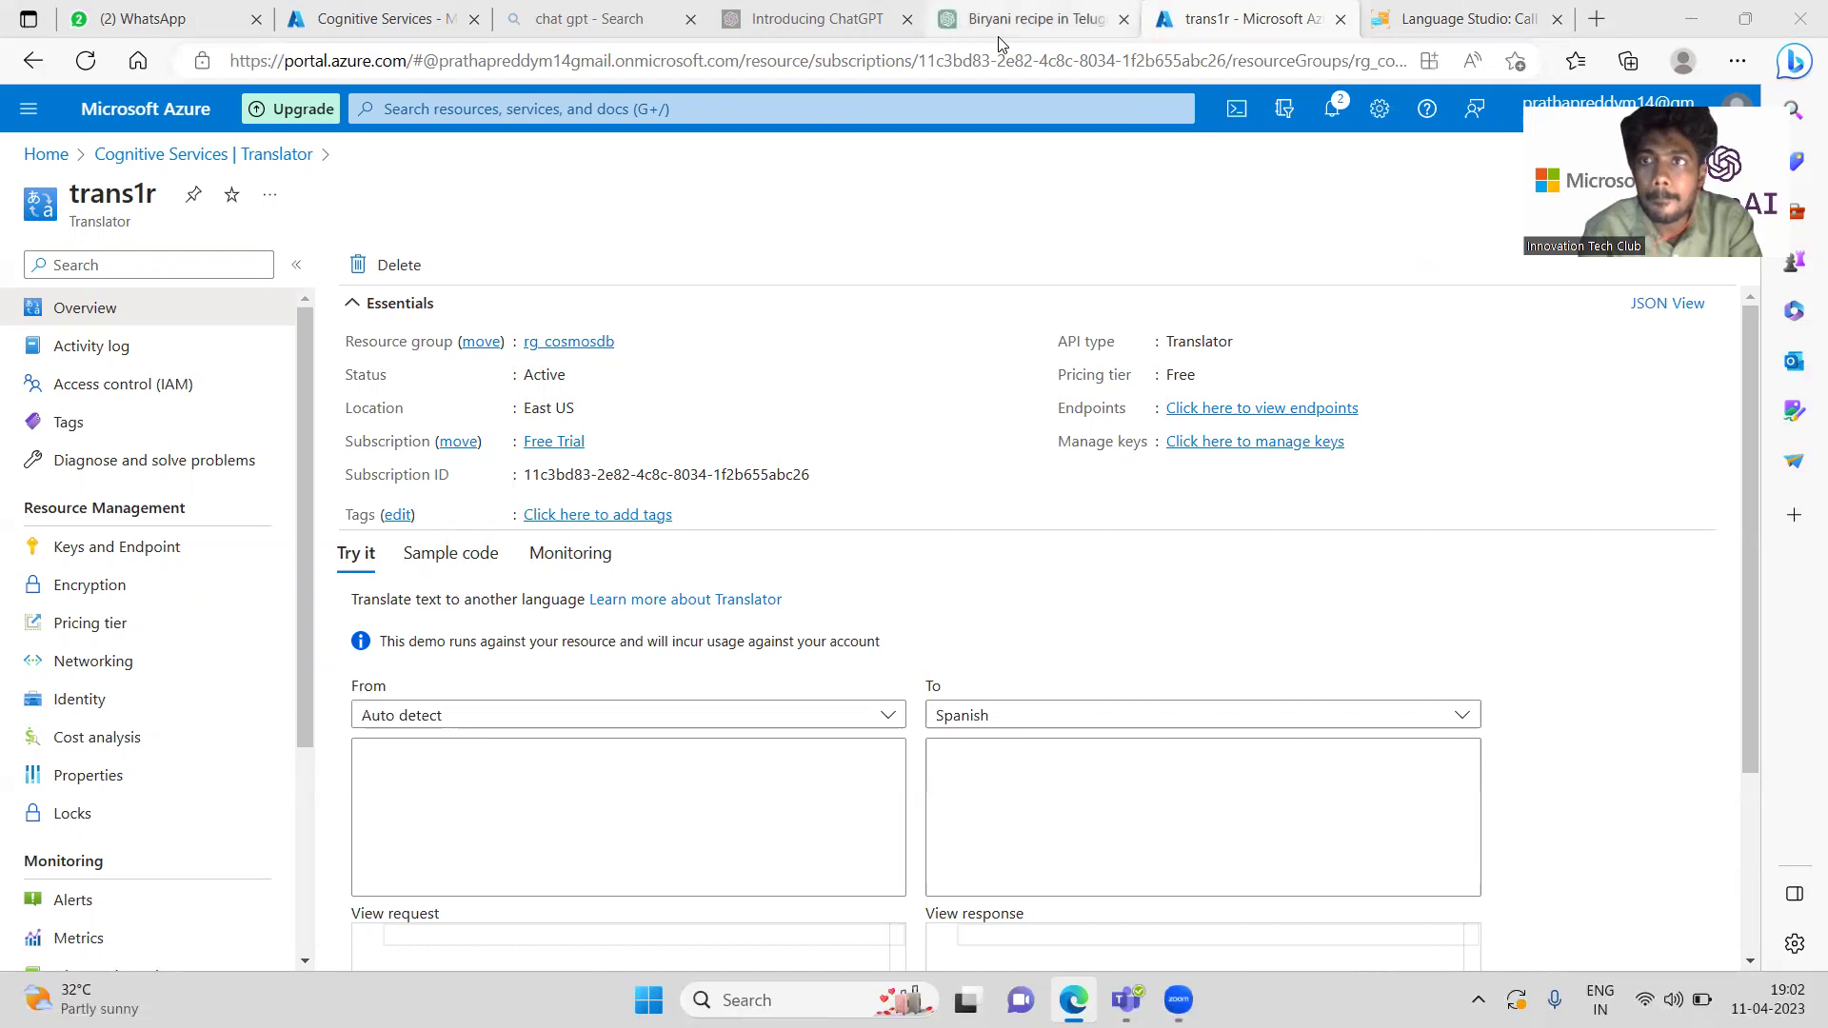
Search the web for "chat gpt" in a new browser tab and open ChatGPT from OpenAI's introduction page.
left_click(1602, 18)
type("xh")
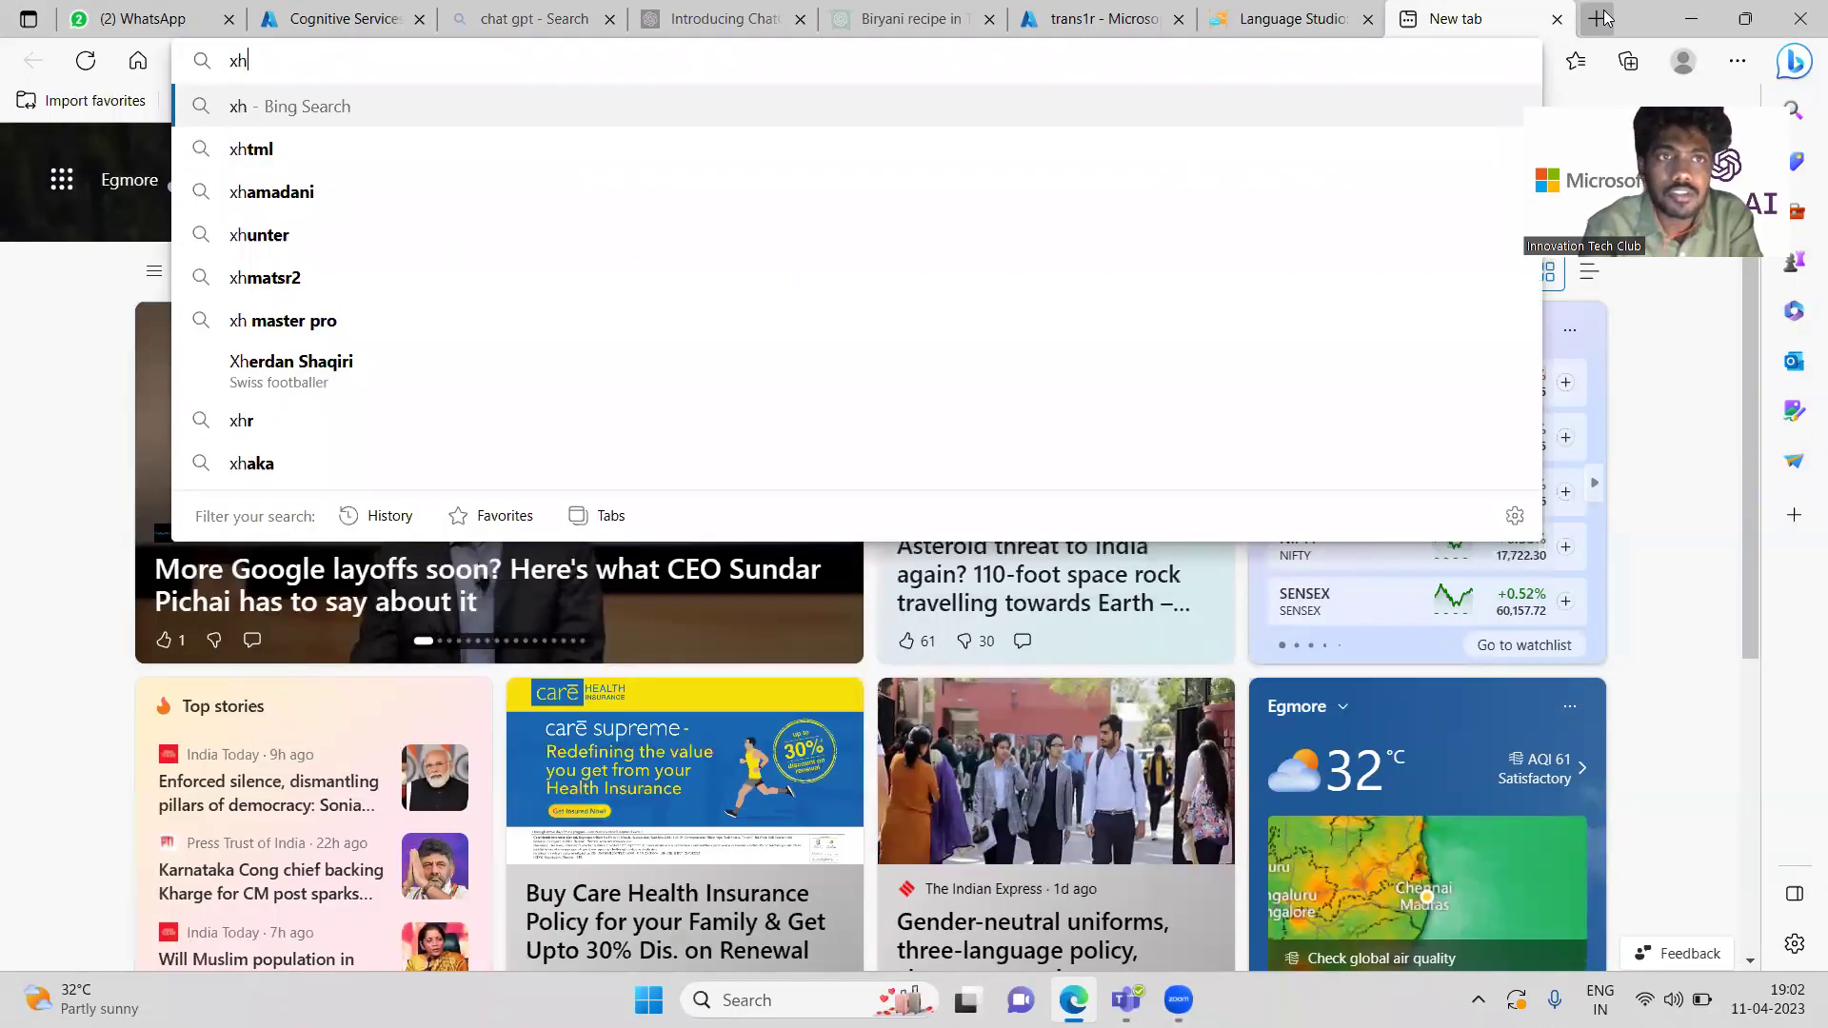
key("Caps_Lock")
key("BackSpace")
key("BackSpace")
type("CHAt gpt")
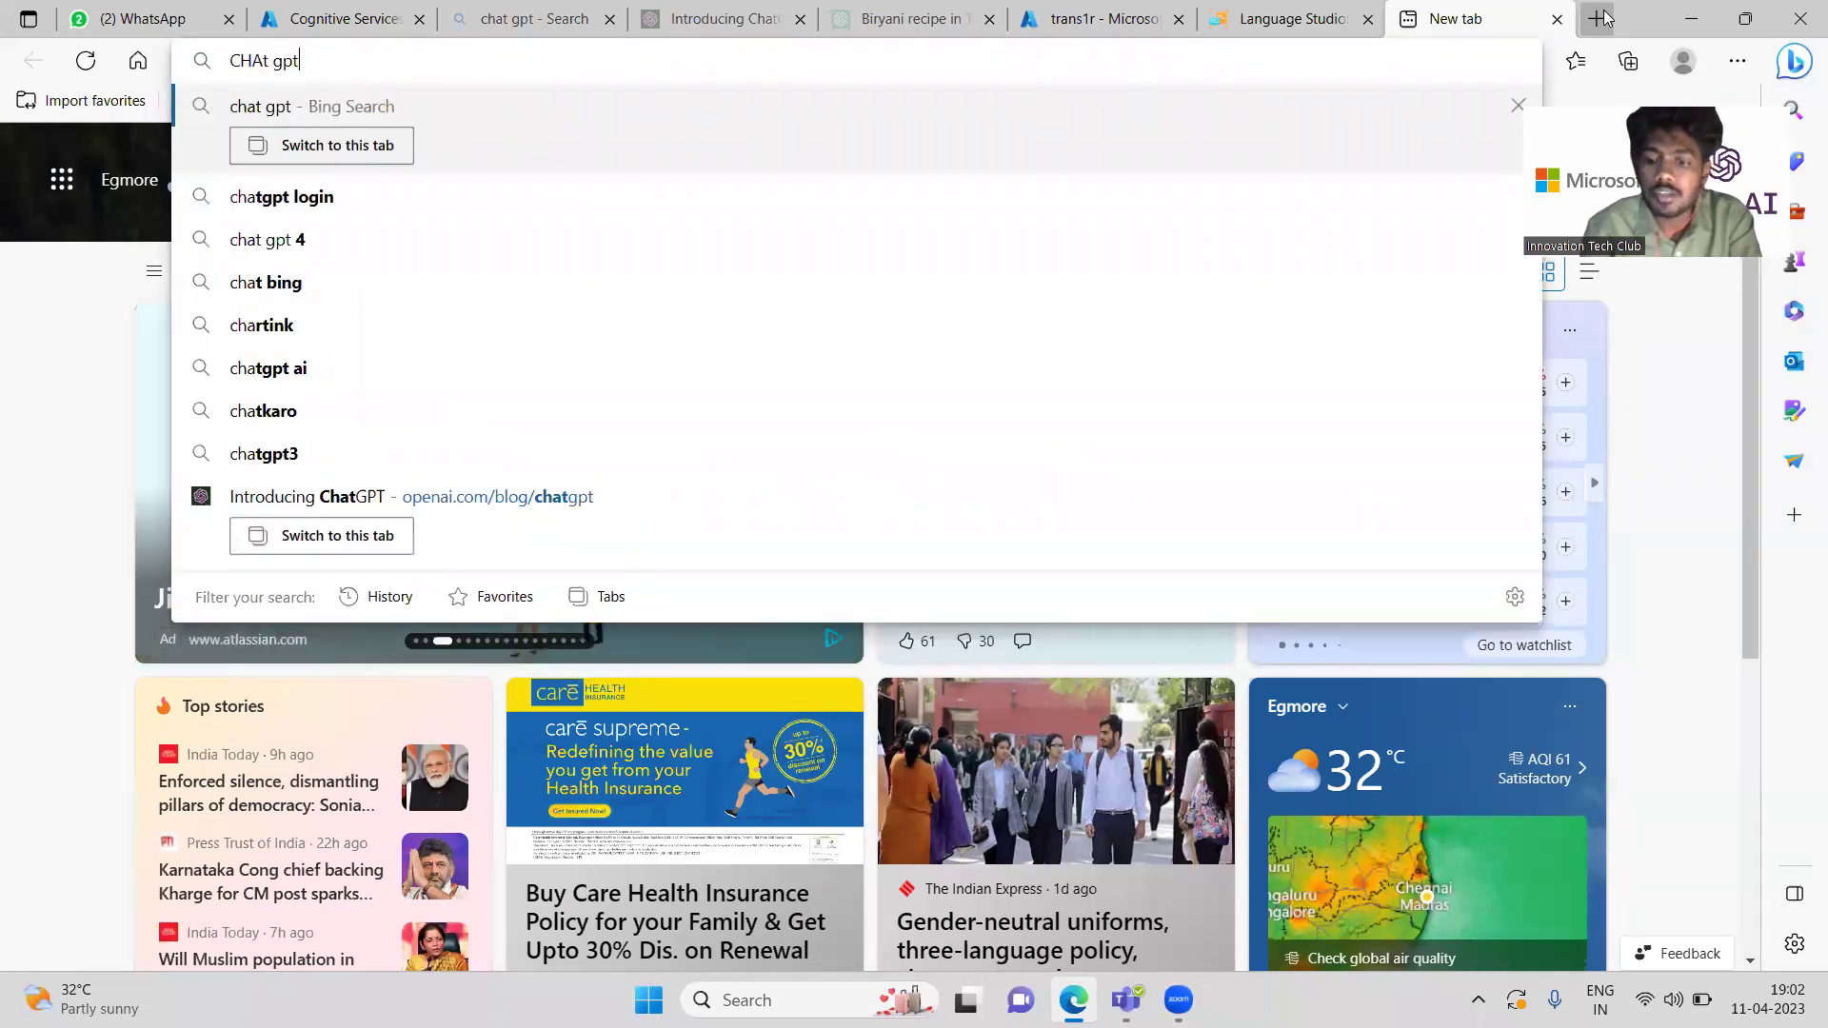
key("Return")
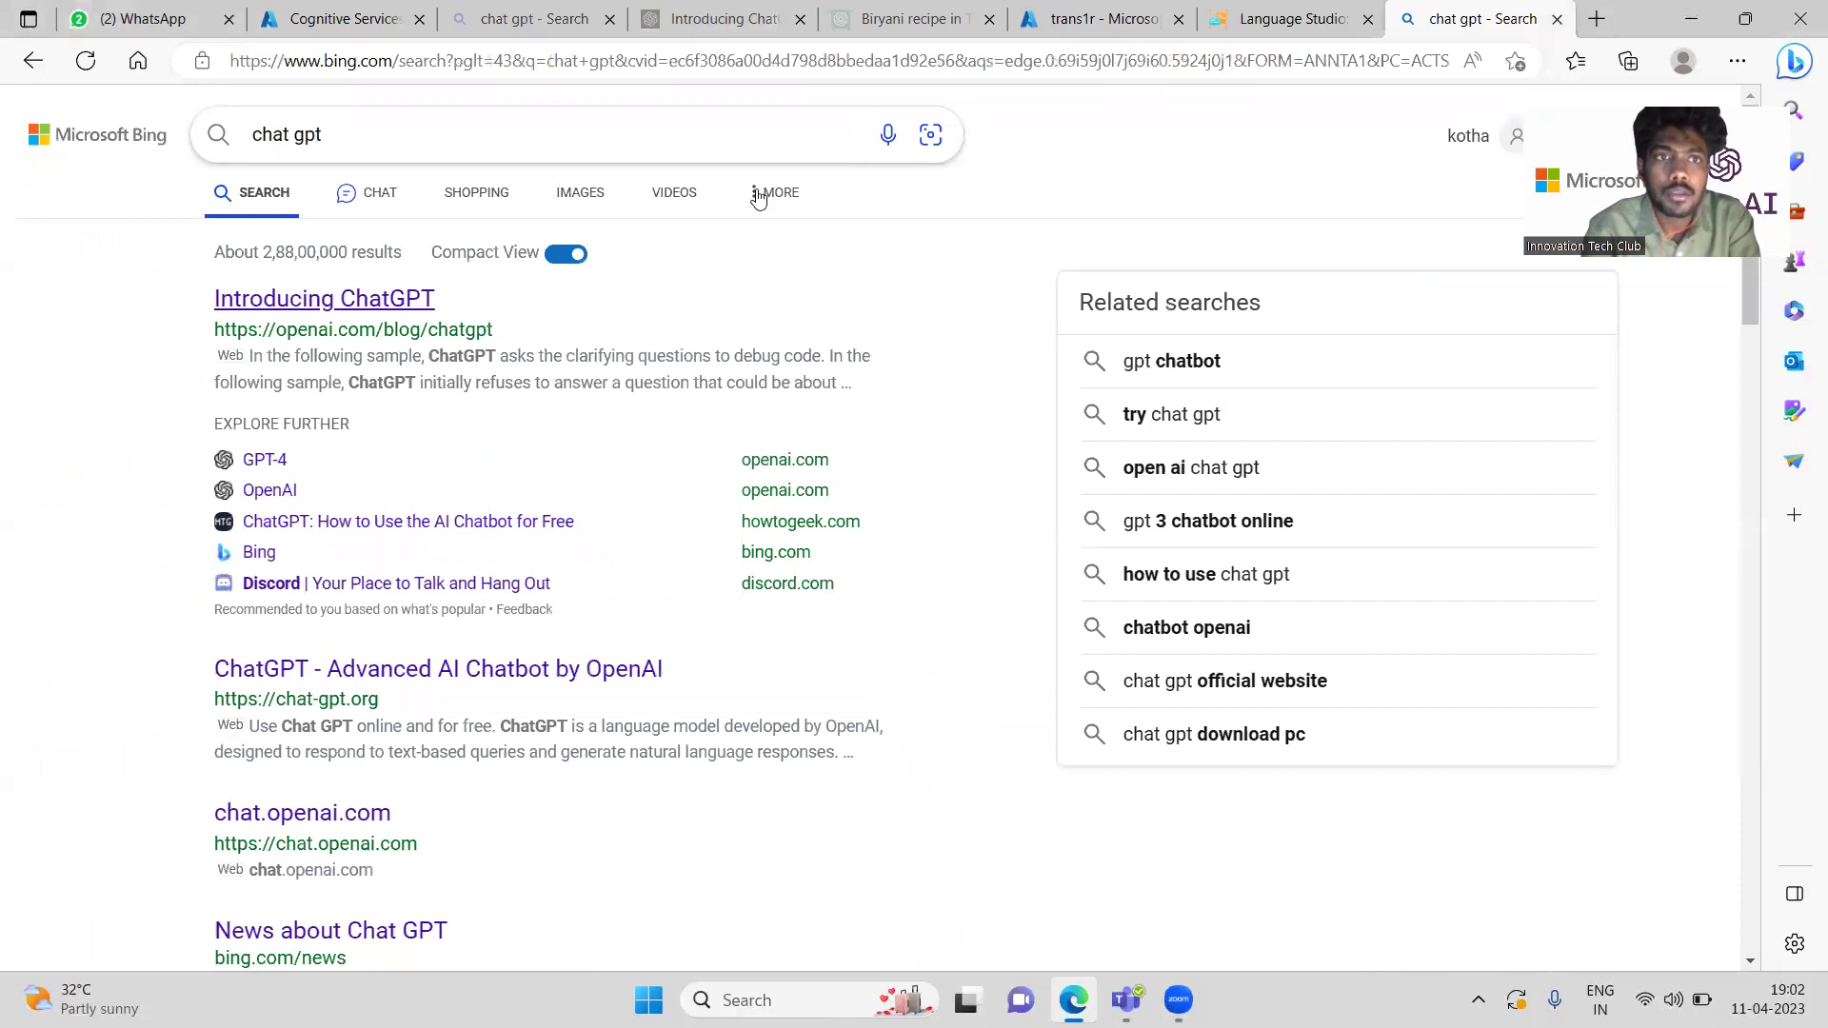
left_click(305, 318)
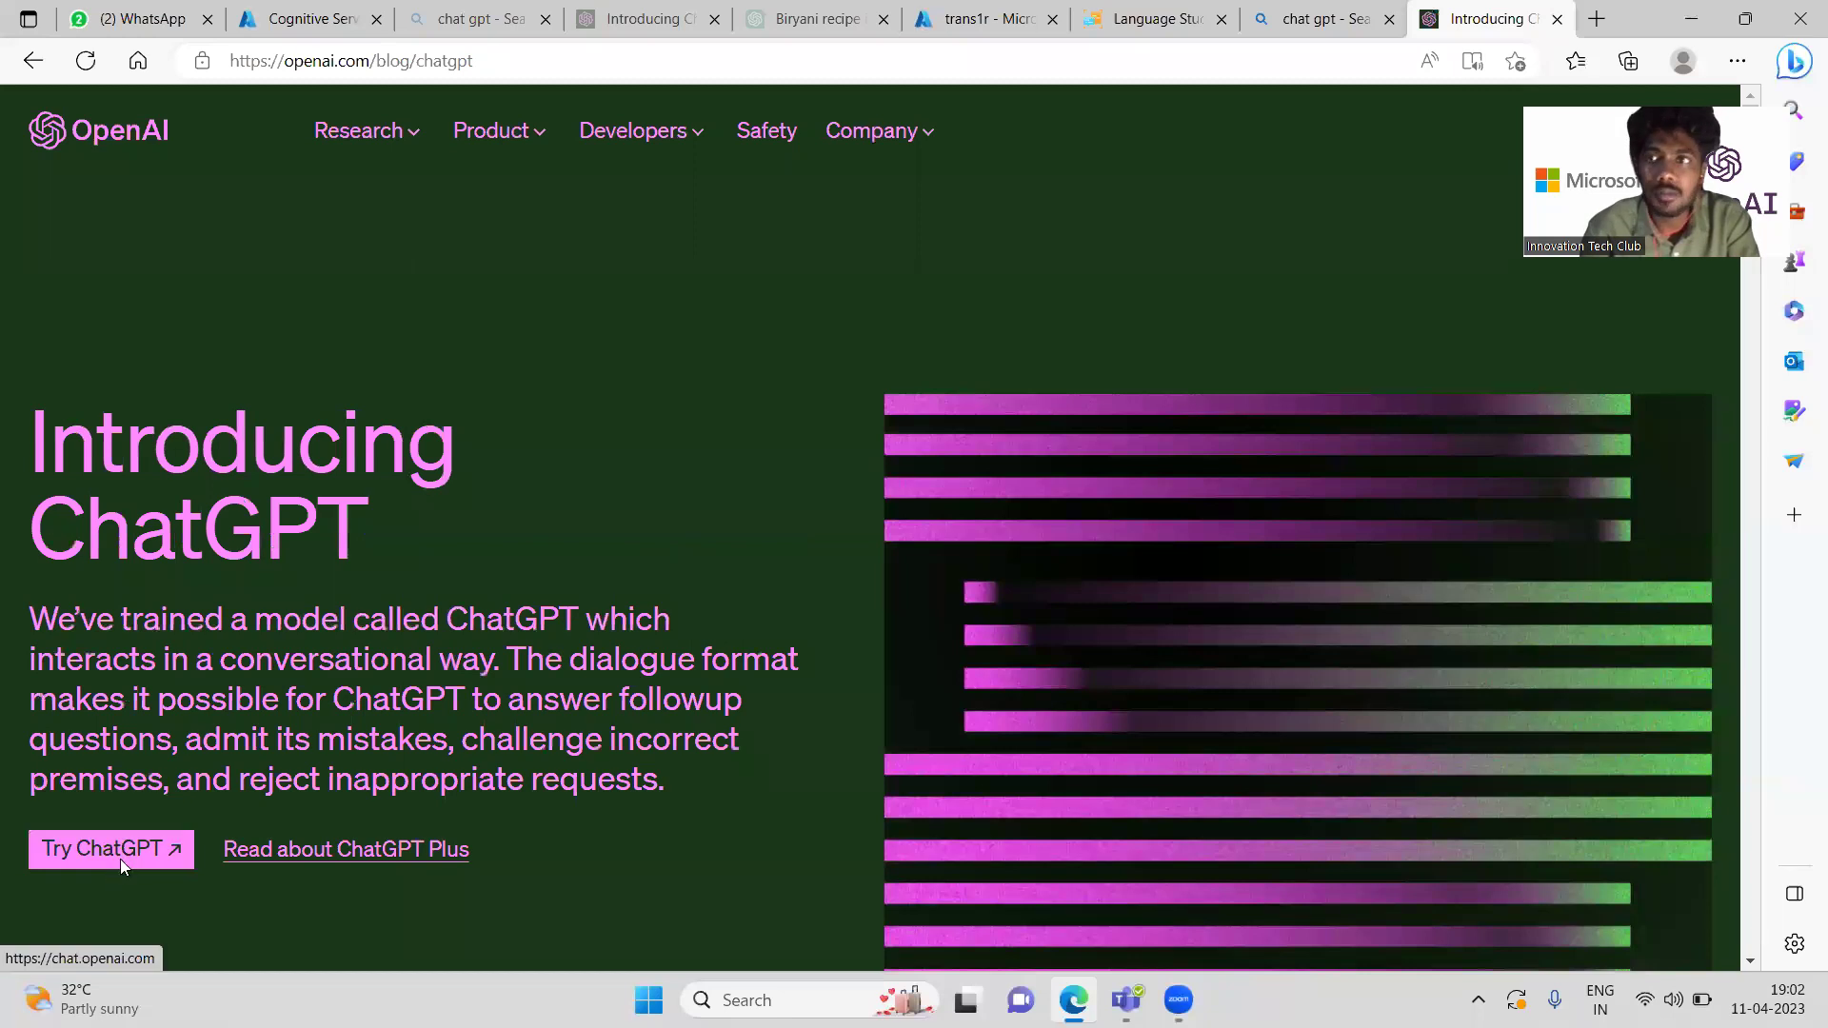
left_click(120, 858)
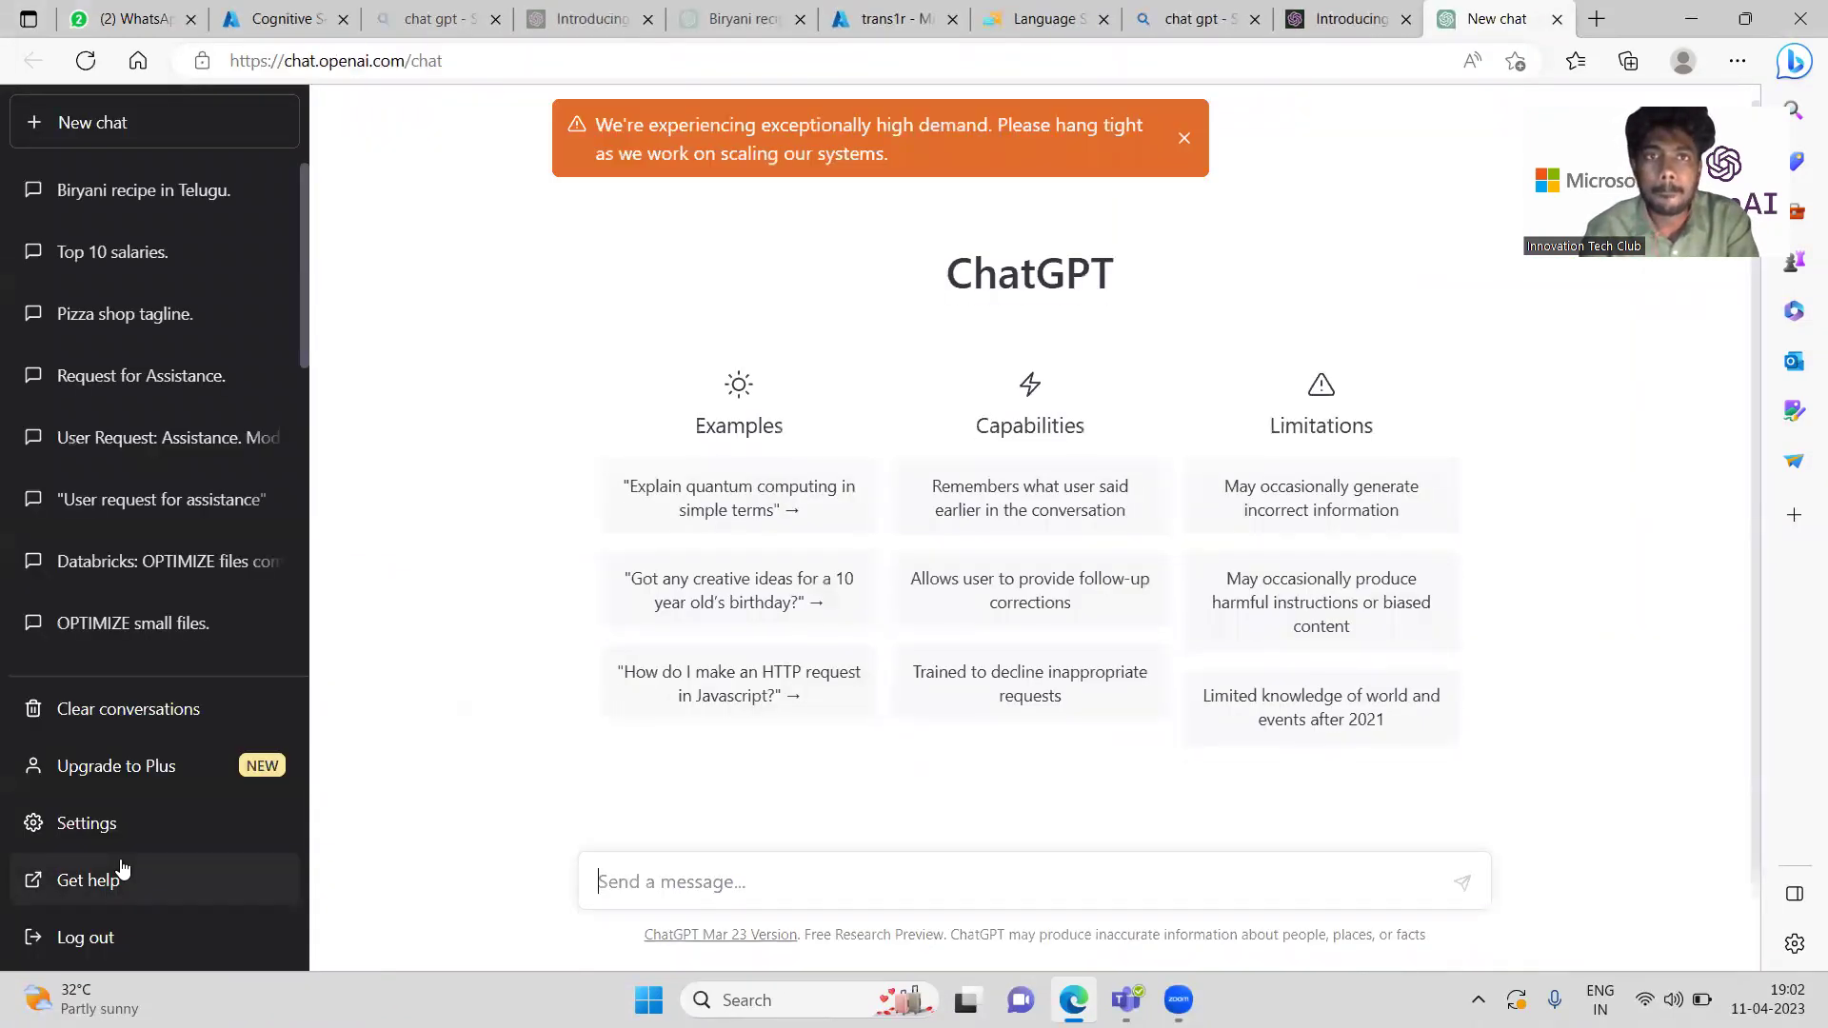
Greet ChatGPT with "HI" and send it the message "I TO MADE BIRYANI IN TELUGU".
type("Hi")
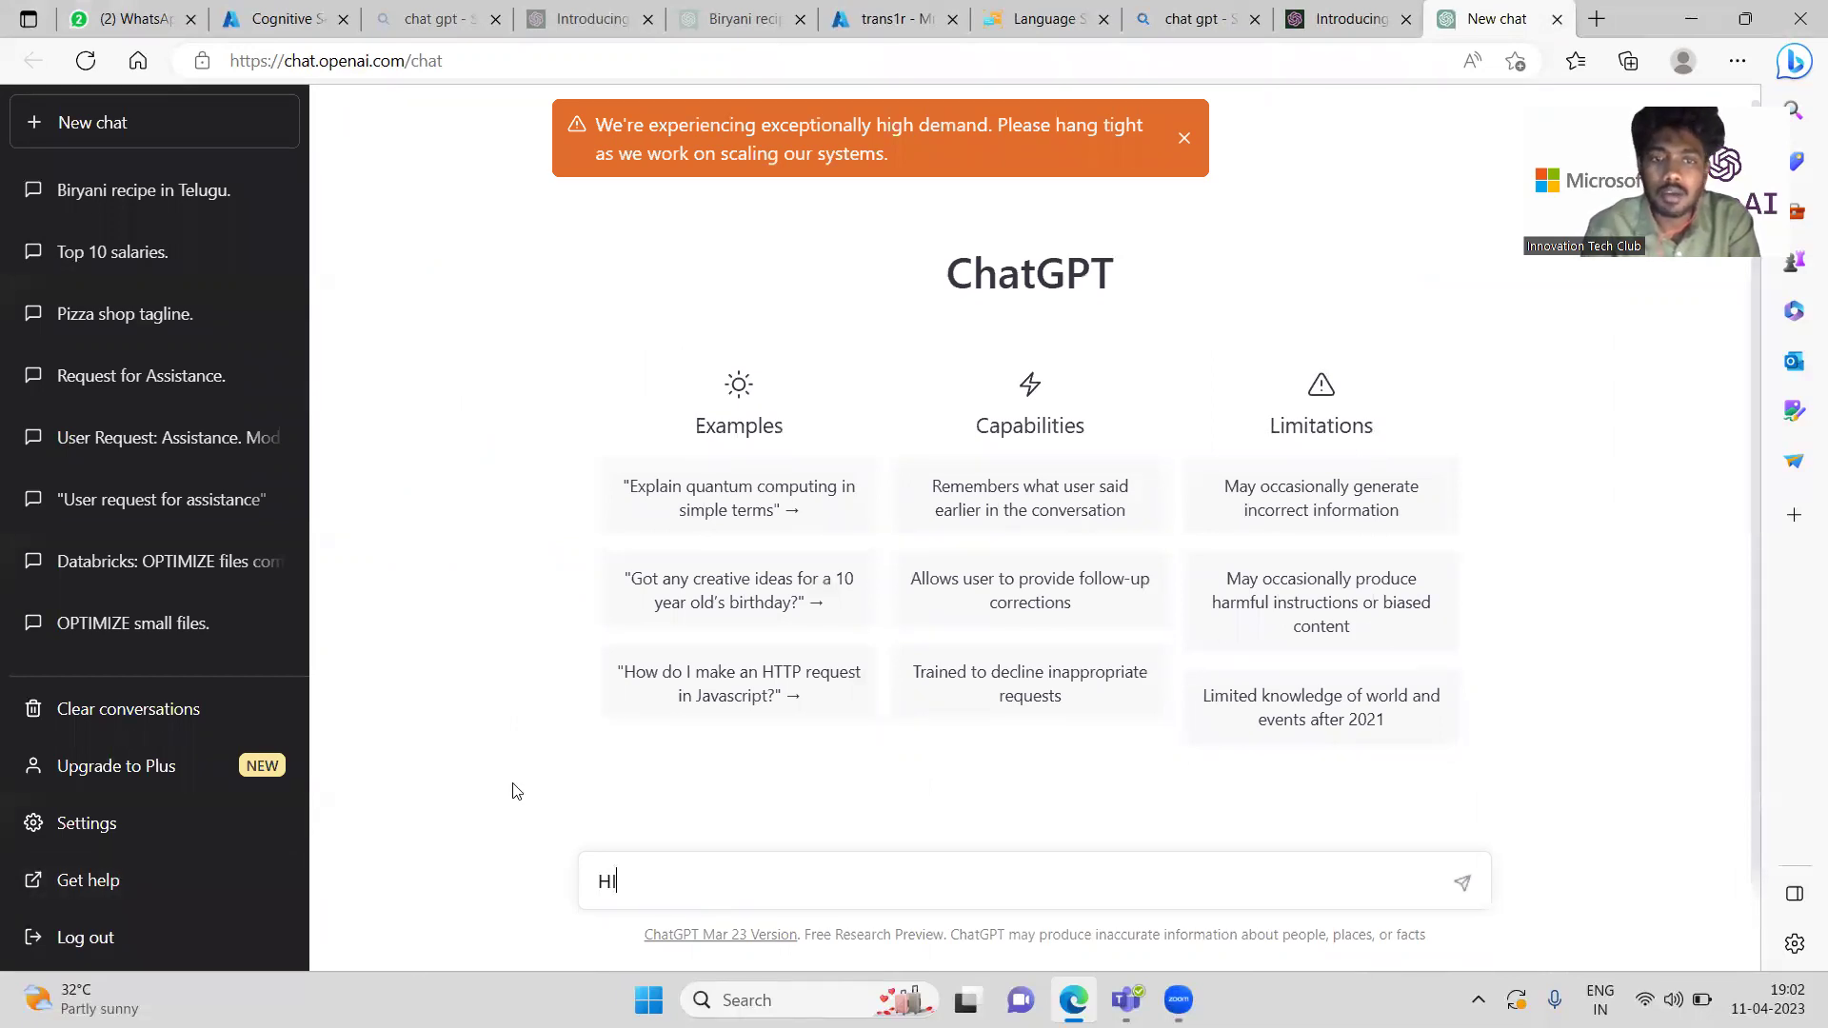
key("Return")
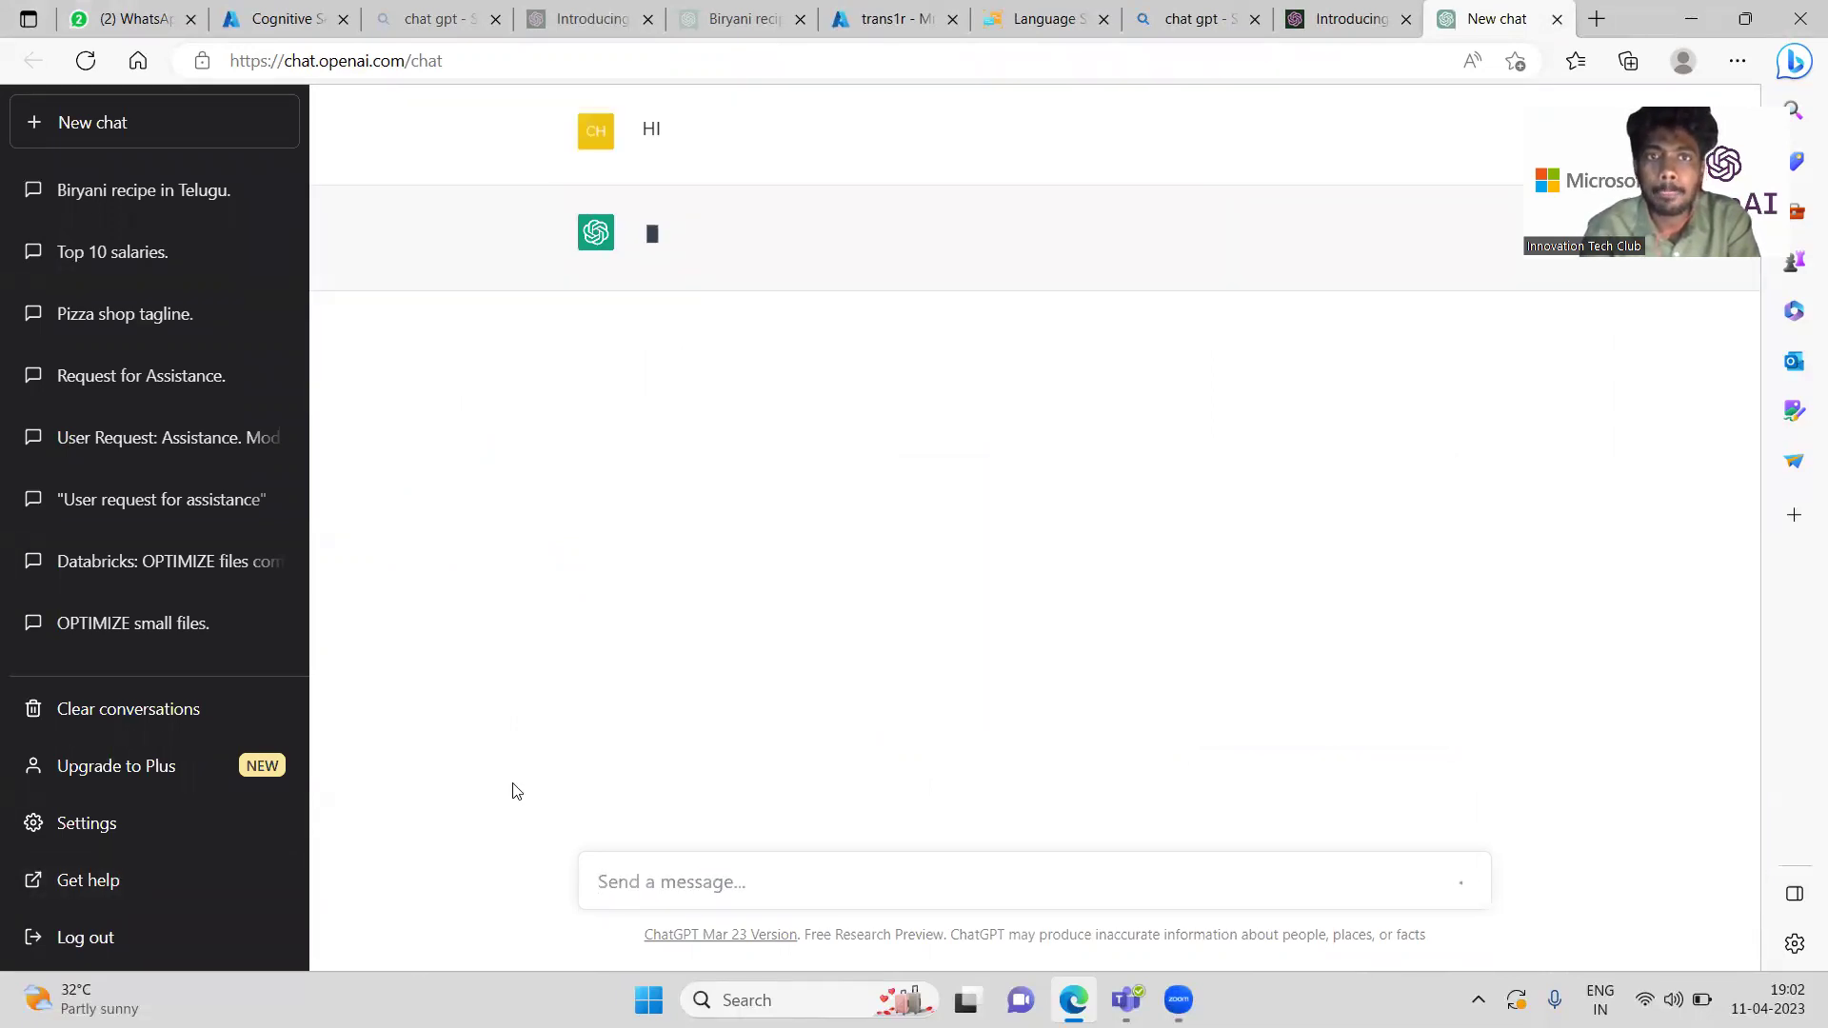
type("I N")
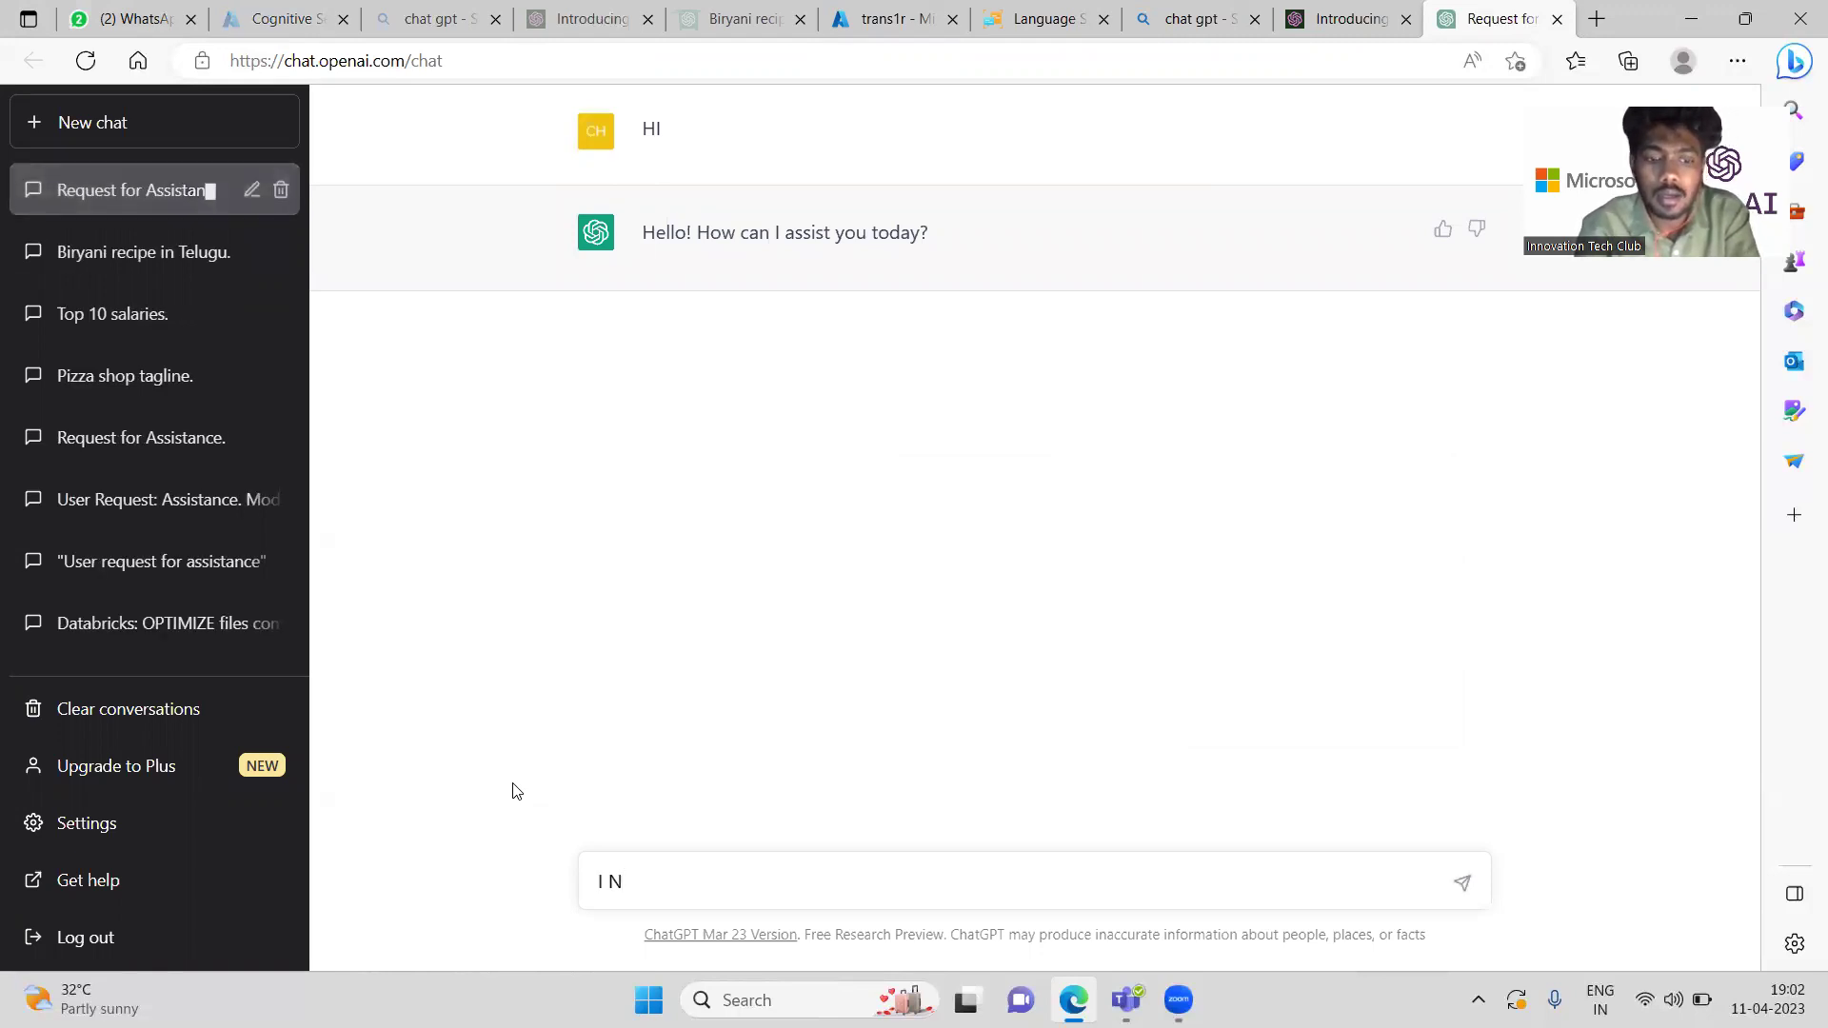
type("EED BIRYANI REC")
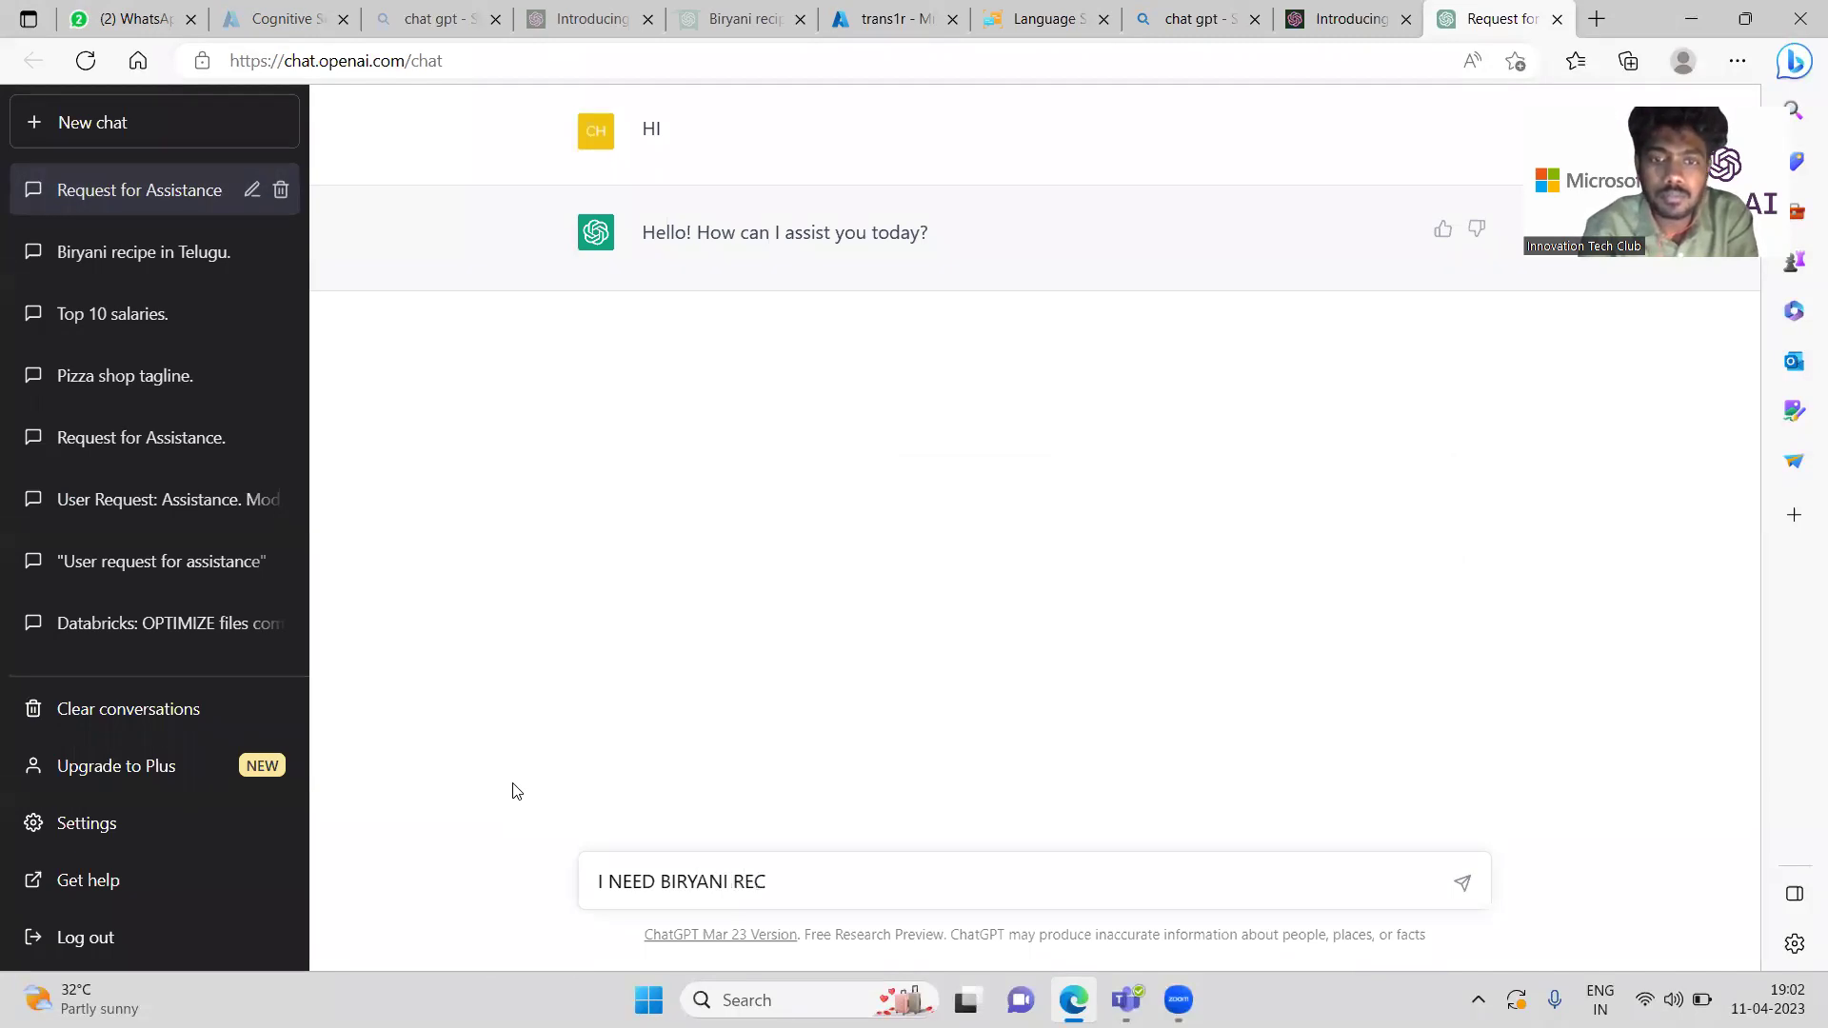
key("BackSpace")
key("BackSpace")
key("BackSpace")
key("BackSpace")
key("BackSpace")
key("BackSpace")
key("BackSpace")
key("BackSpace")
key("BackSpace")
key("BackSpace")
key("BackSpace")
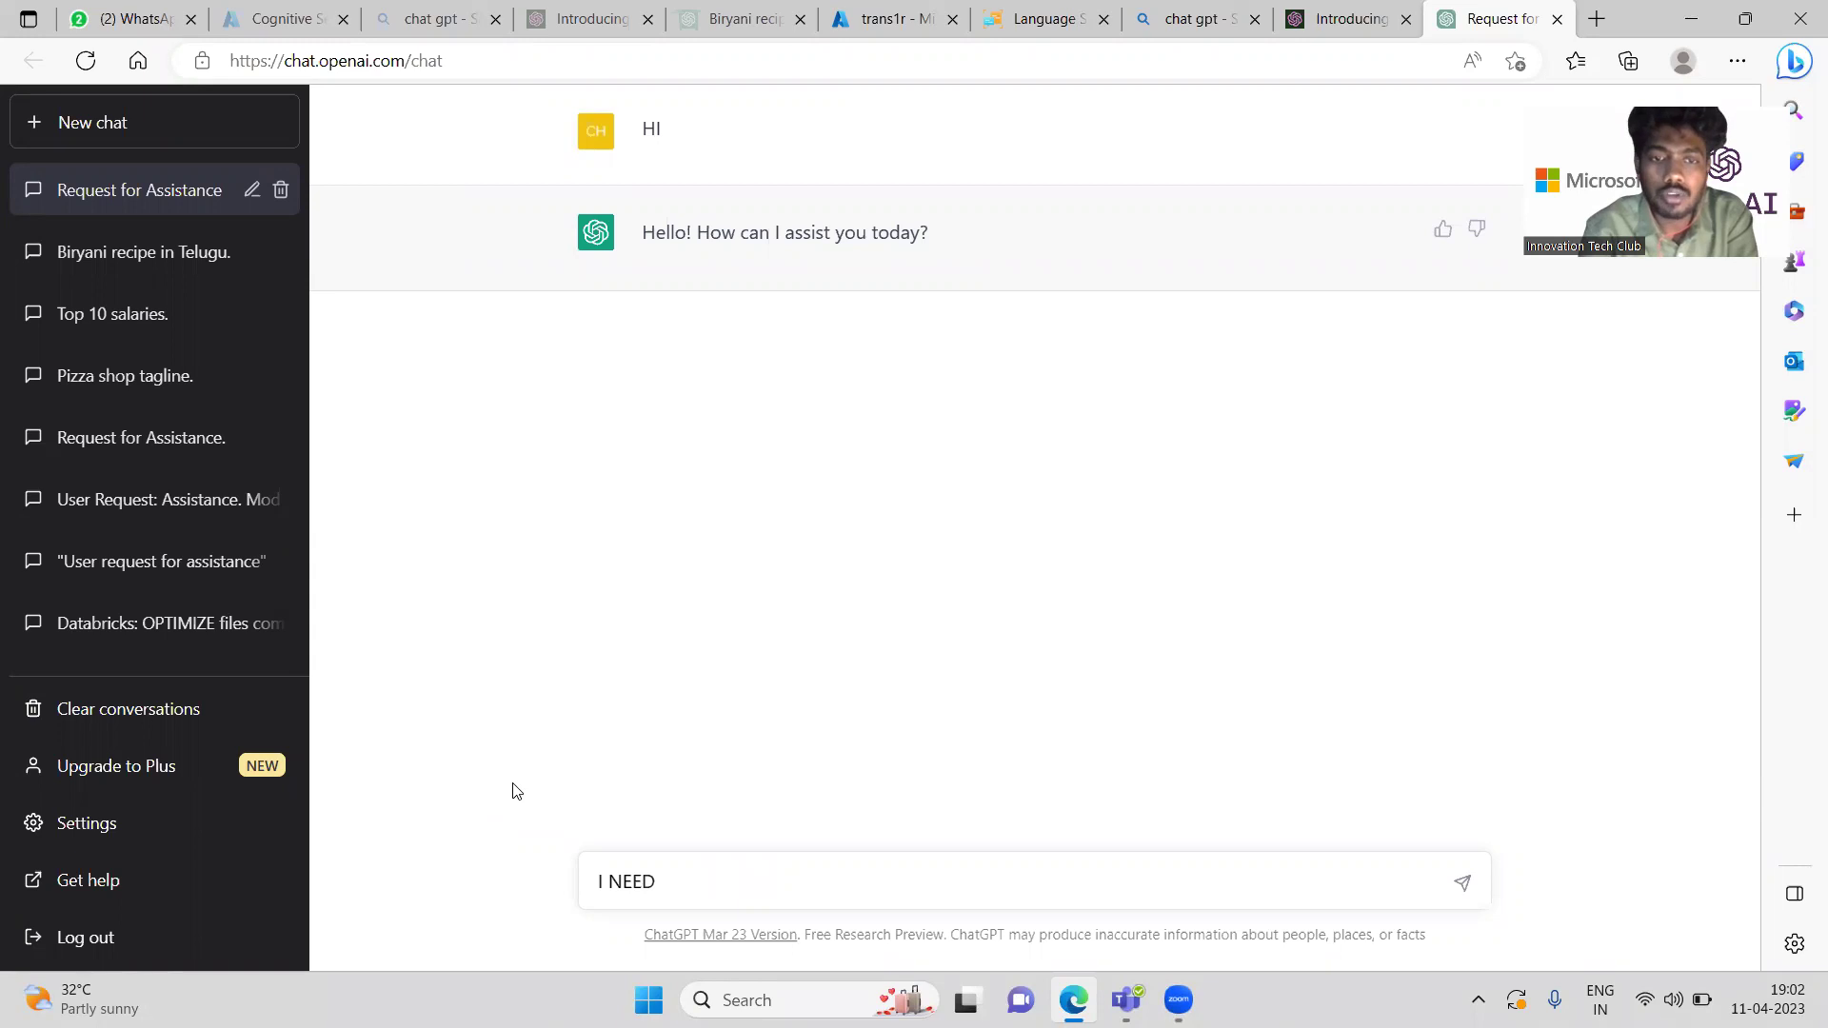
key("BackSpace")
key("BackSpace")
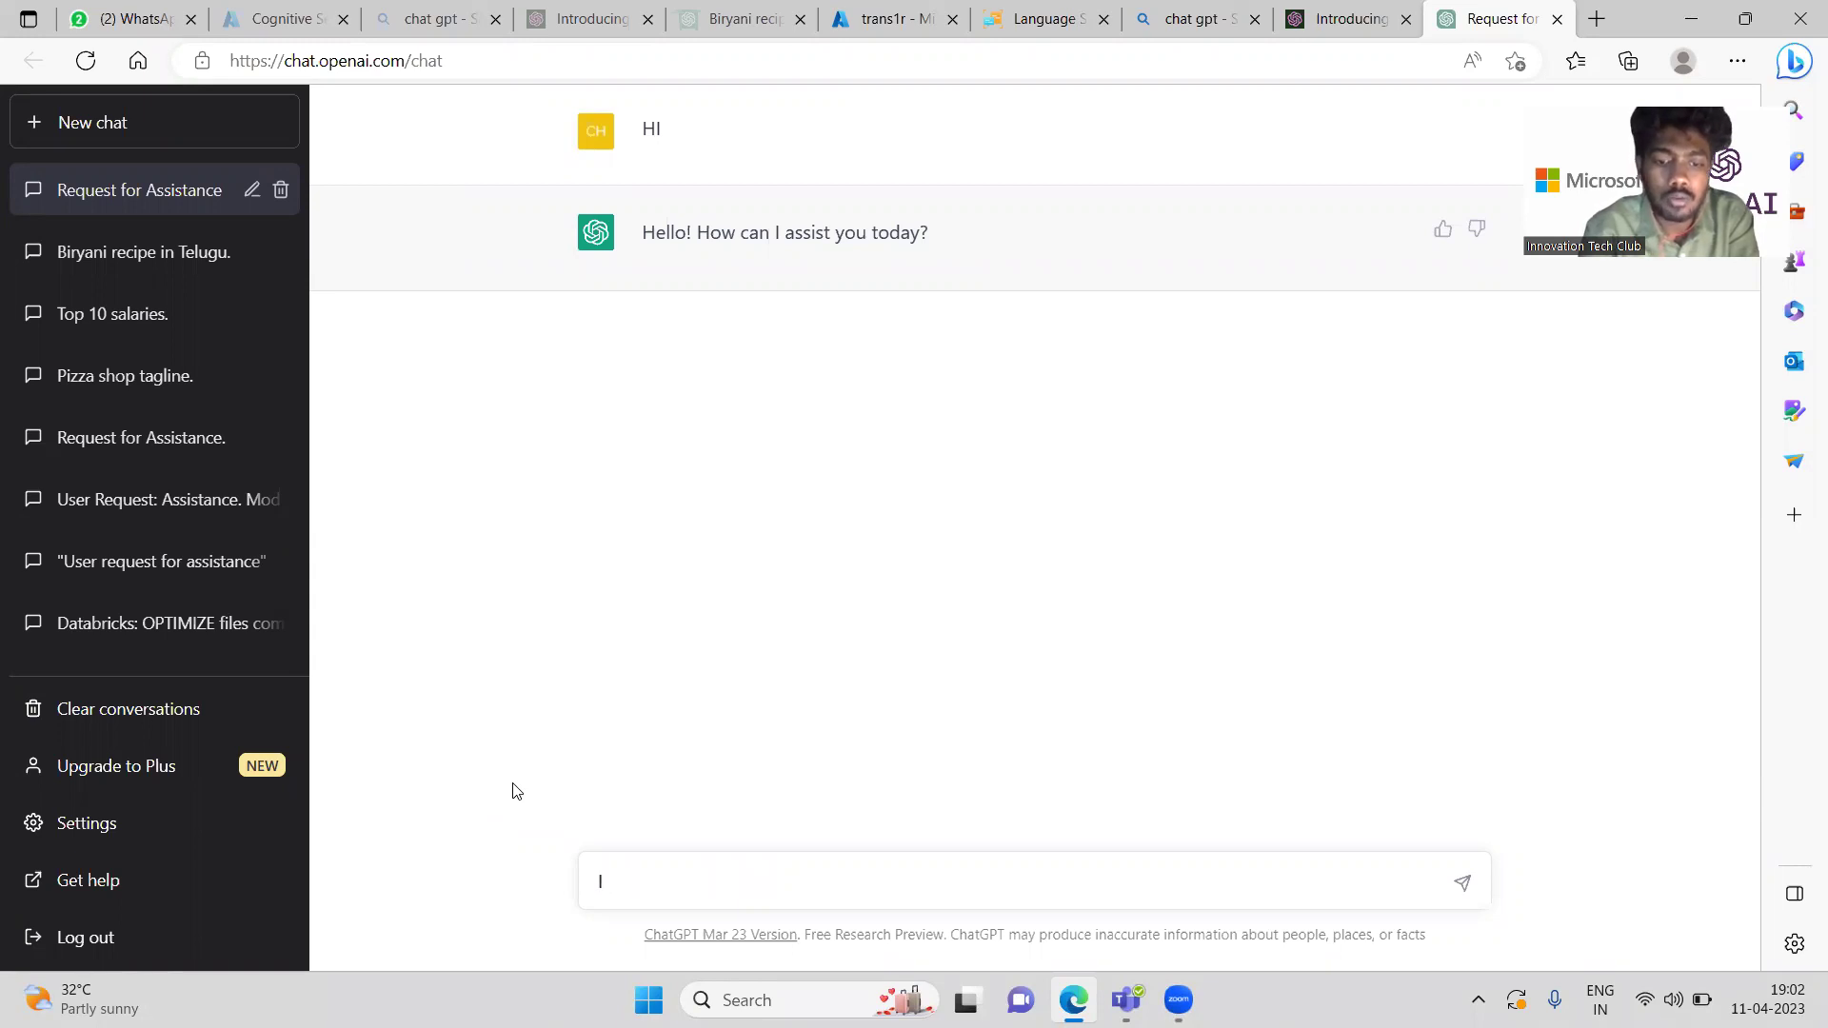
type("TO MADE BIRY")
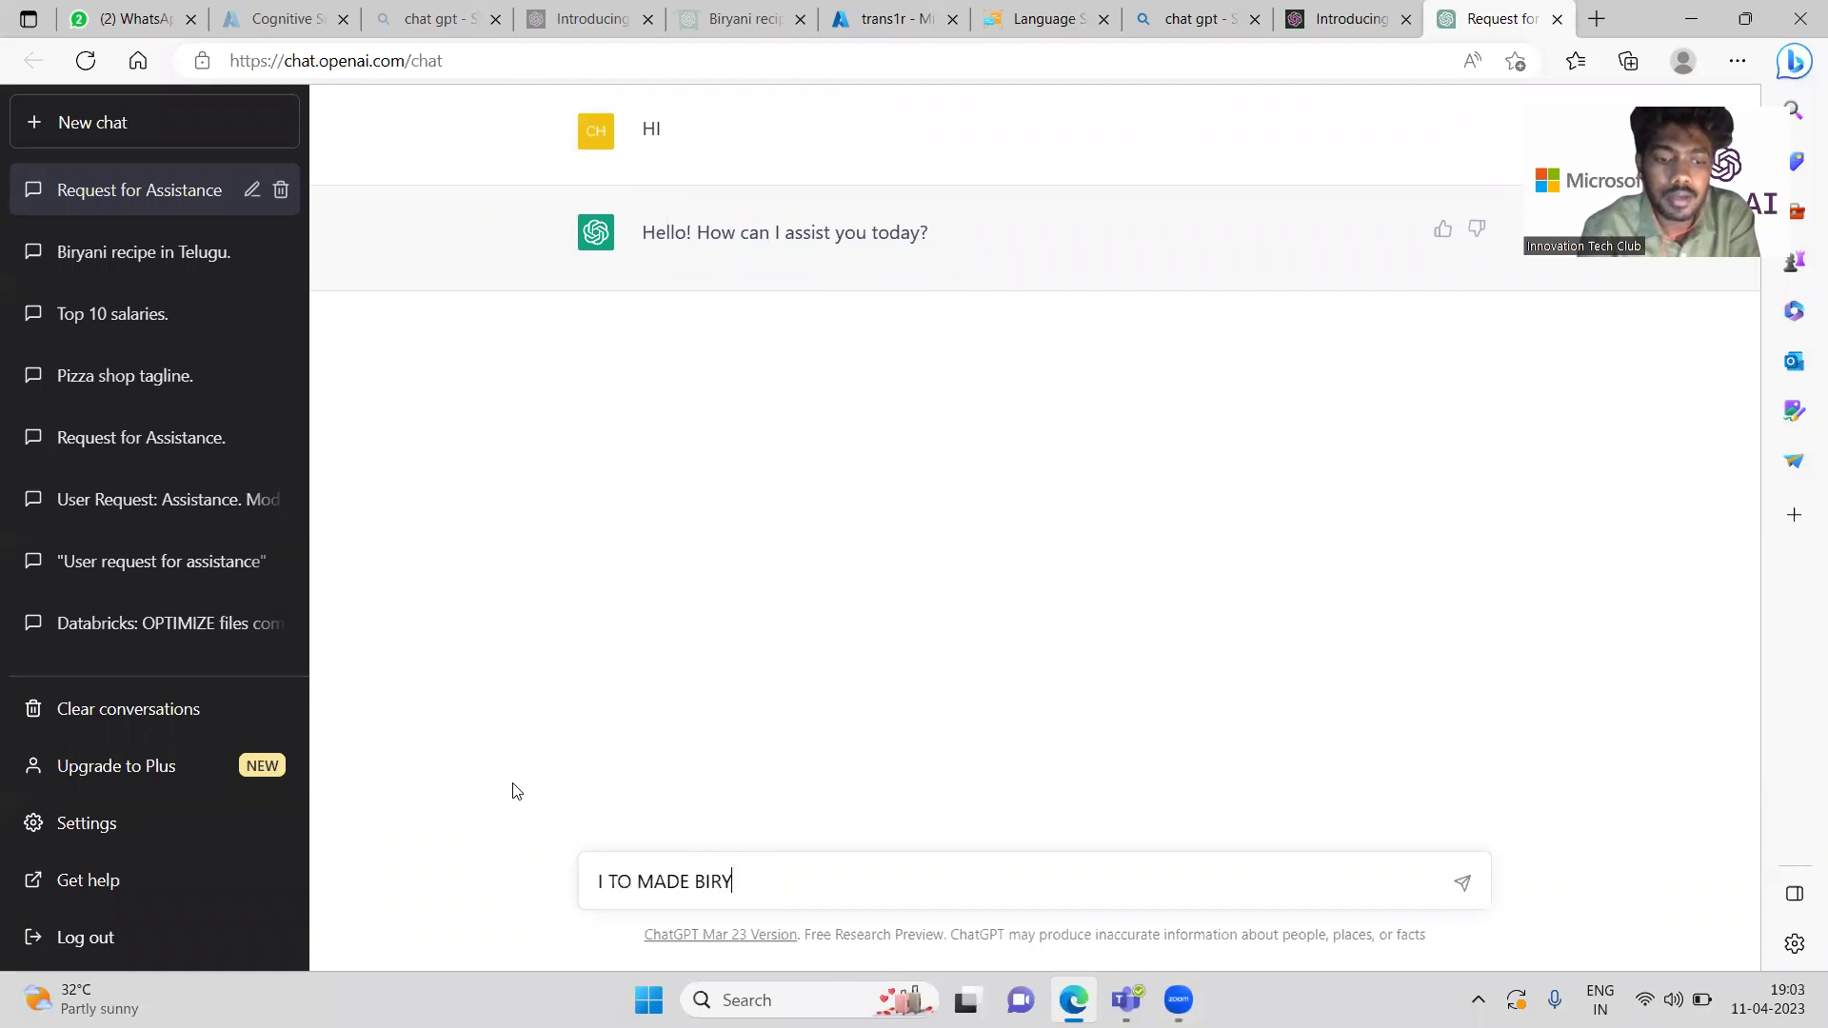
type("ANI IN ")
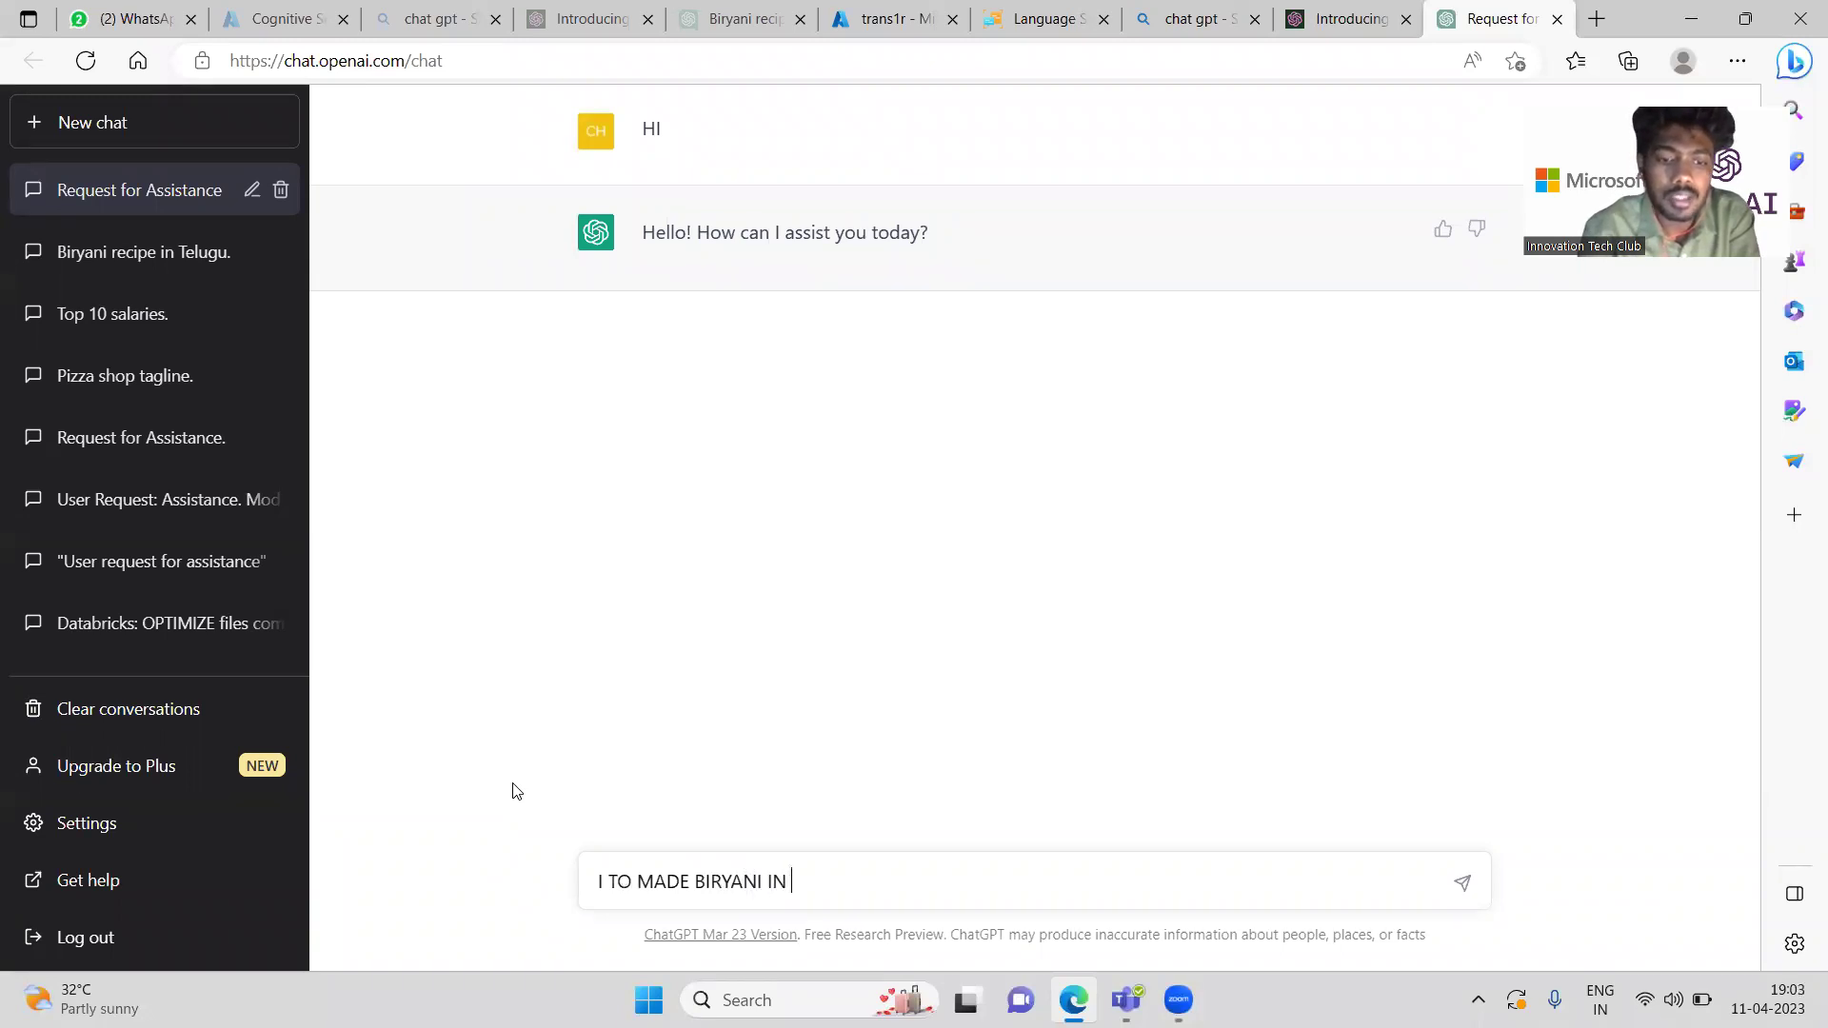
type("TELUGU")
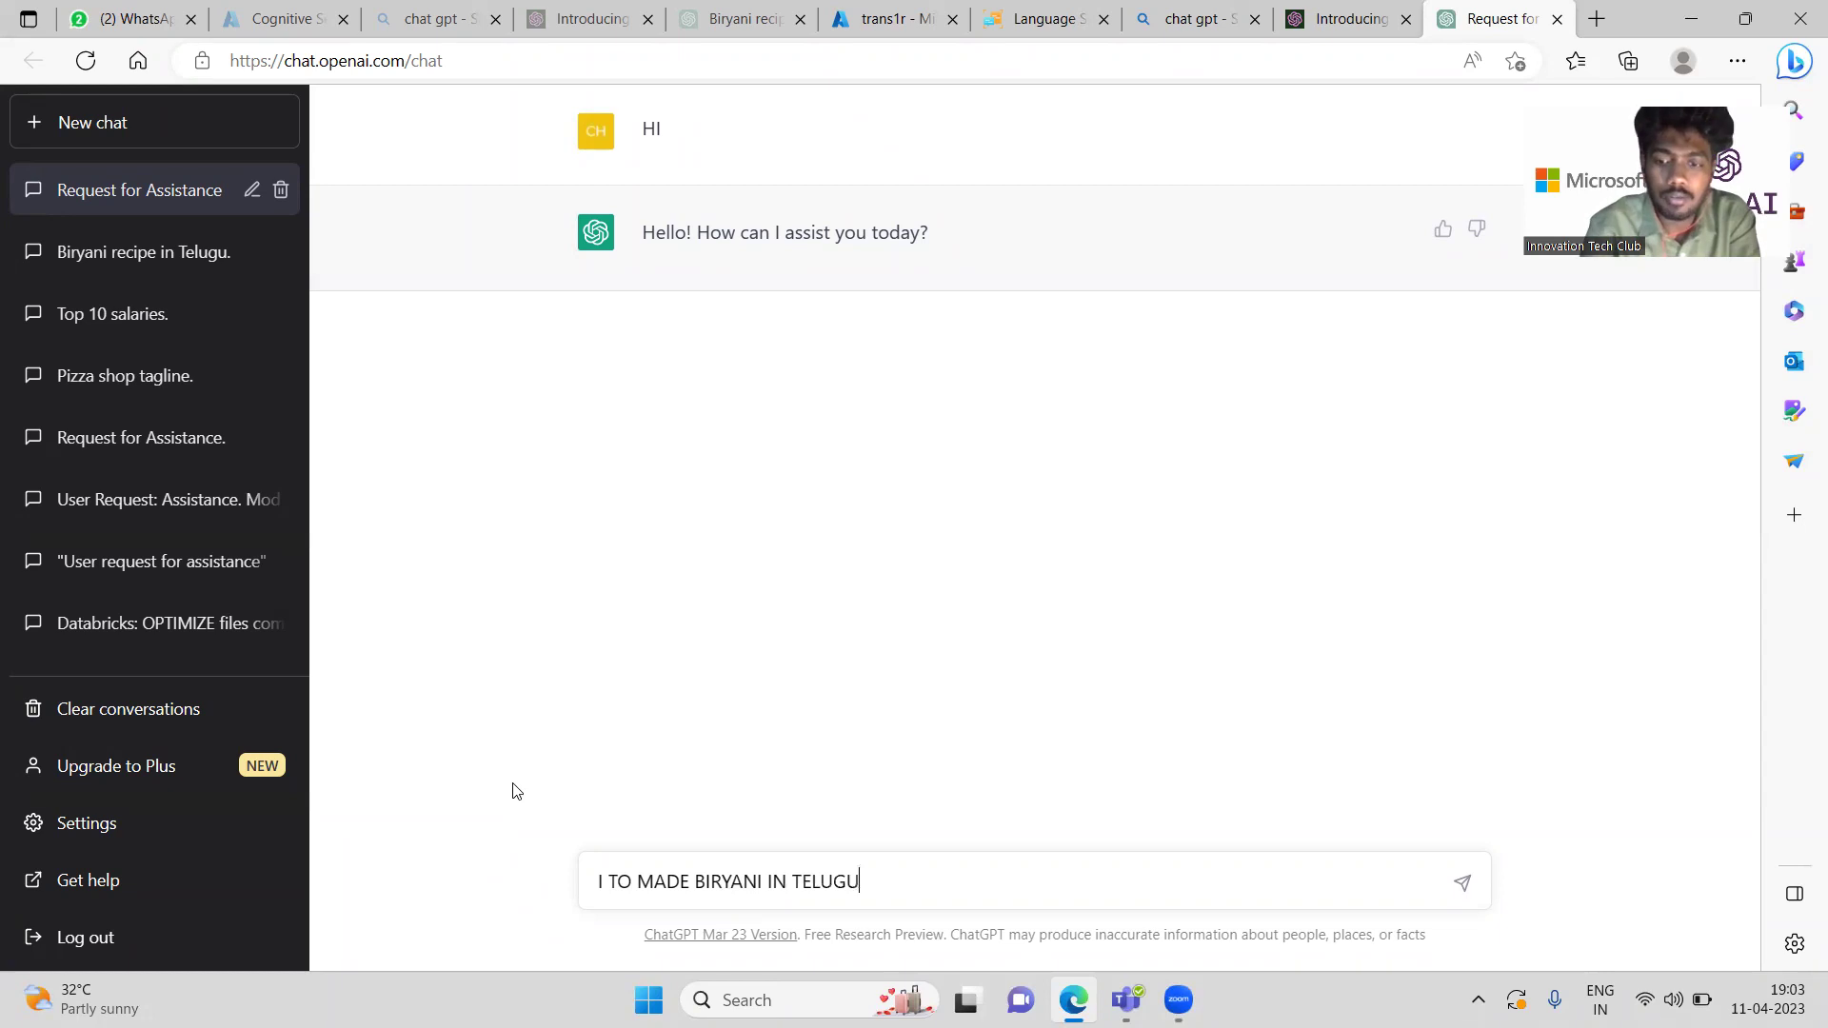
key("Return")
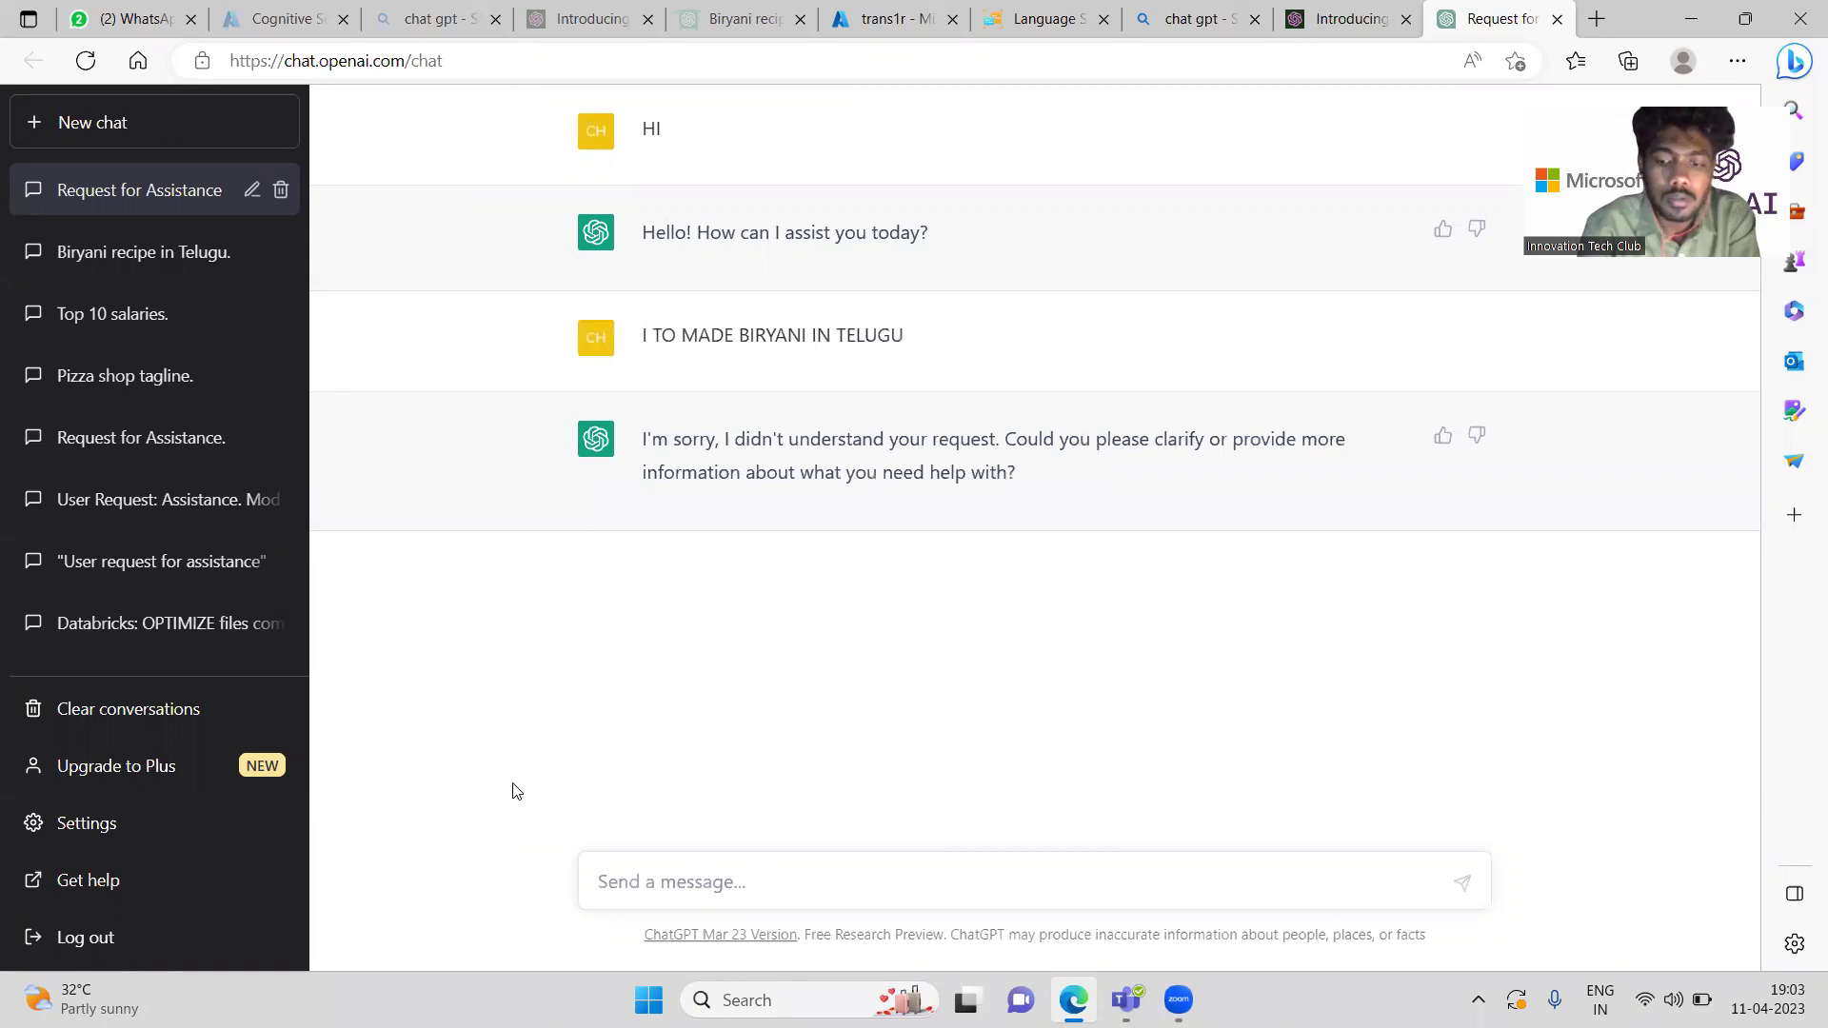
Ask ChatGPT "HOW CAN I COOK BIRYANI IN TELUGU" and close the leftover chat gpt search tab.
type("HO")
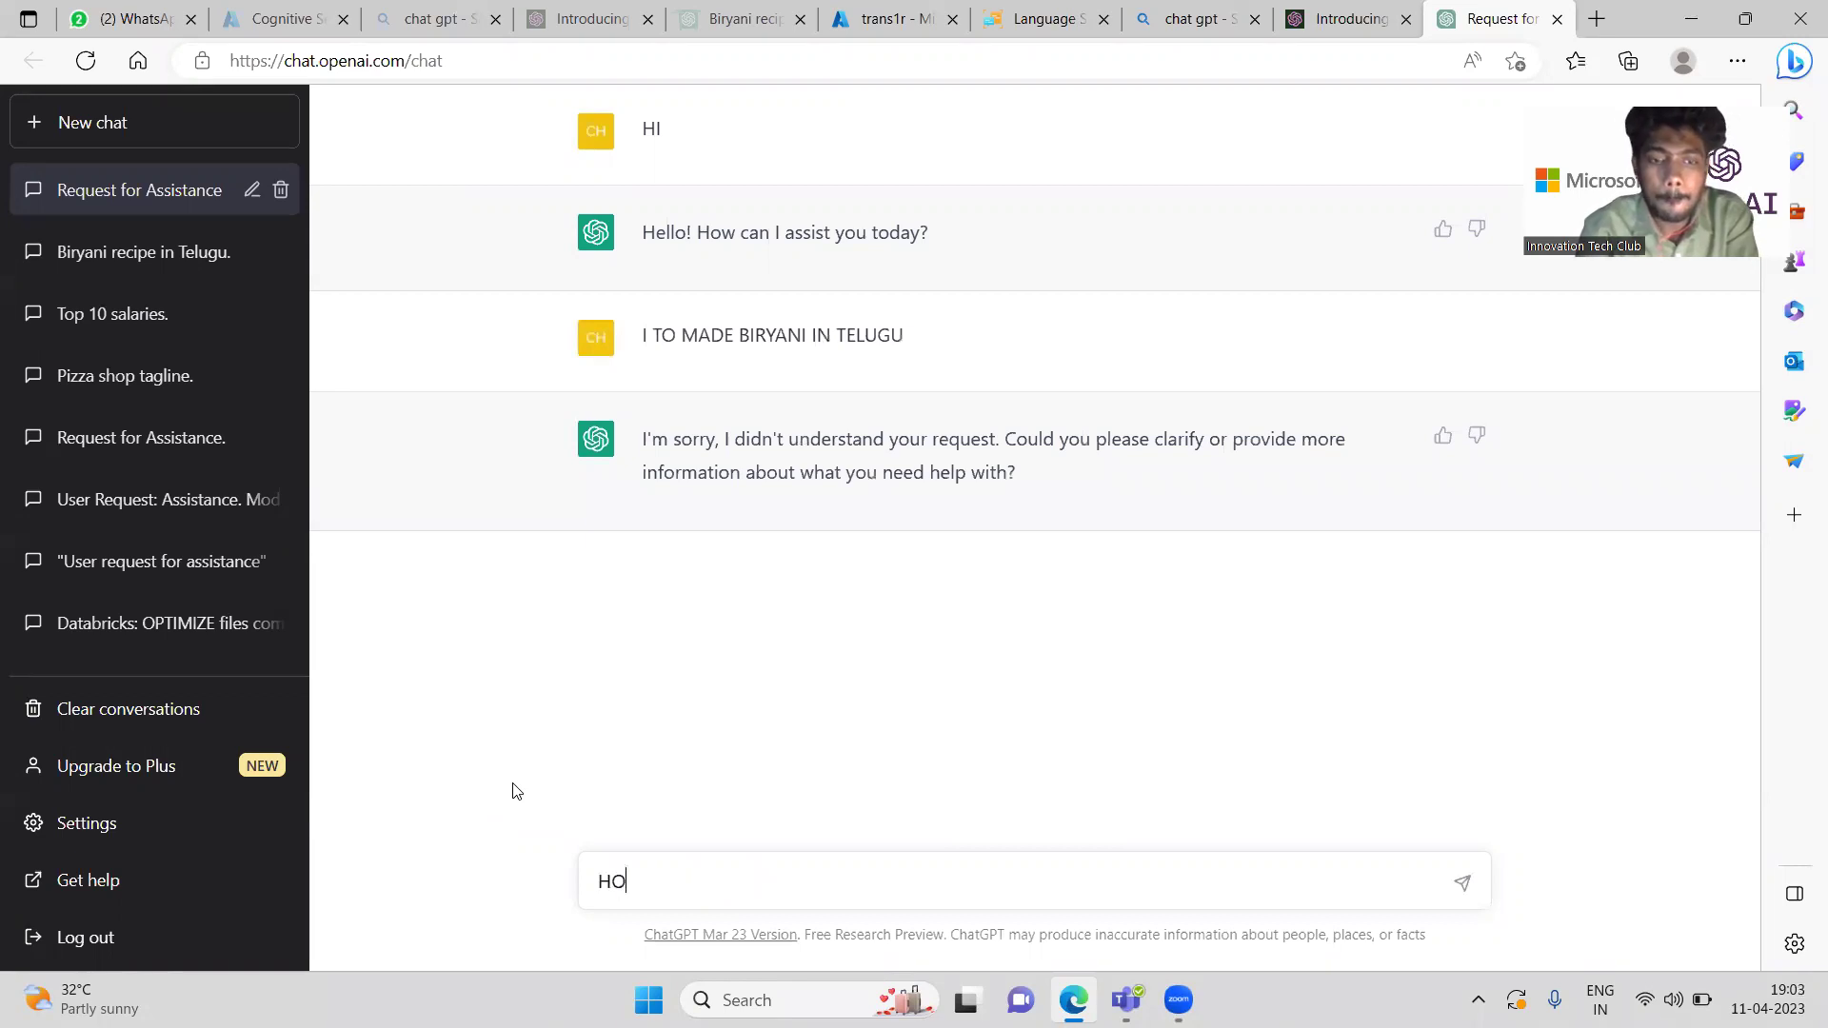
type("W CAN WE MADE")
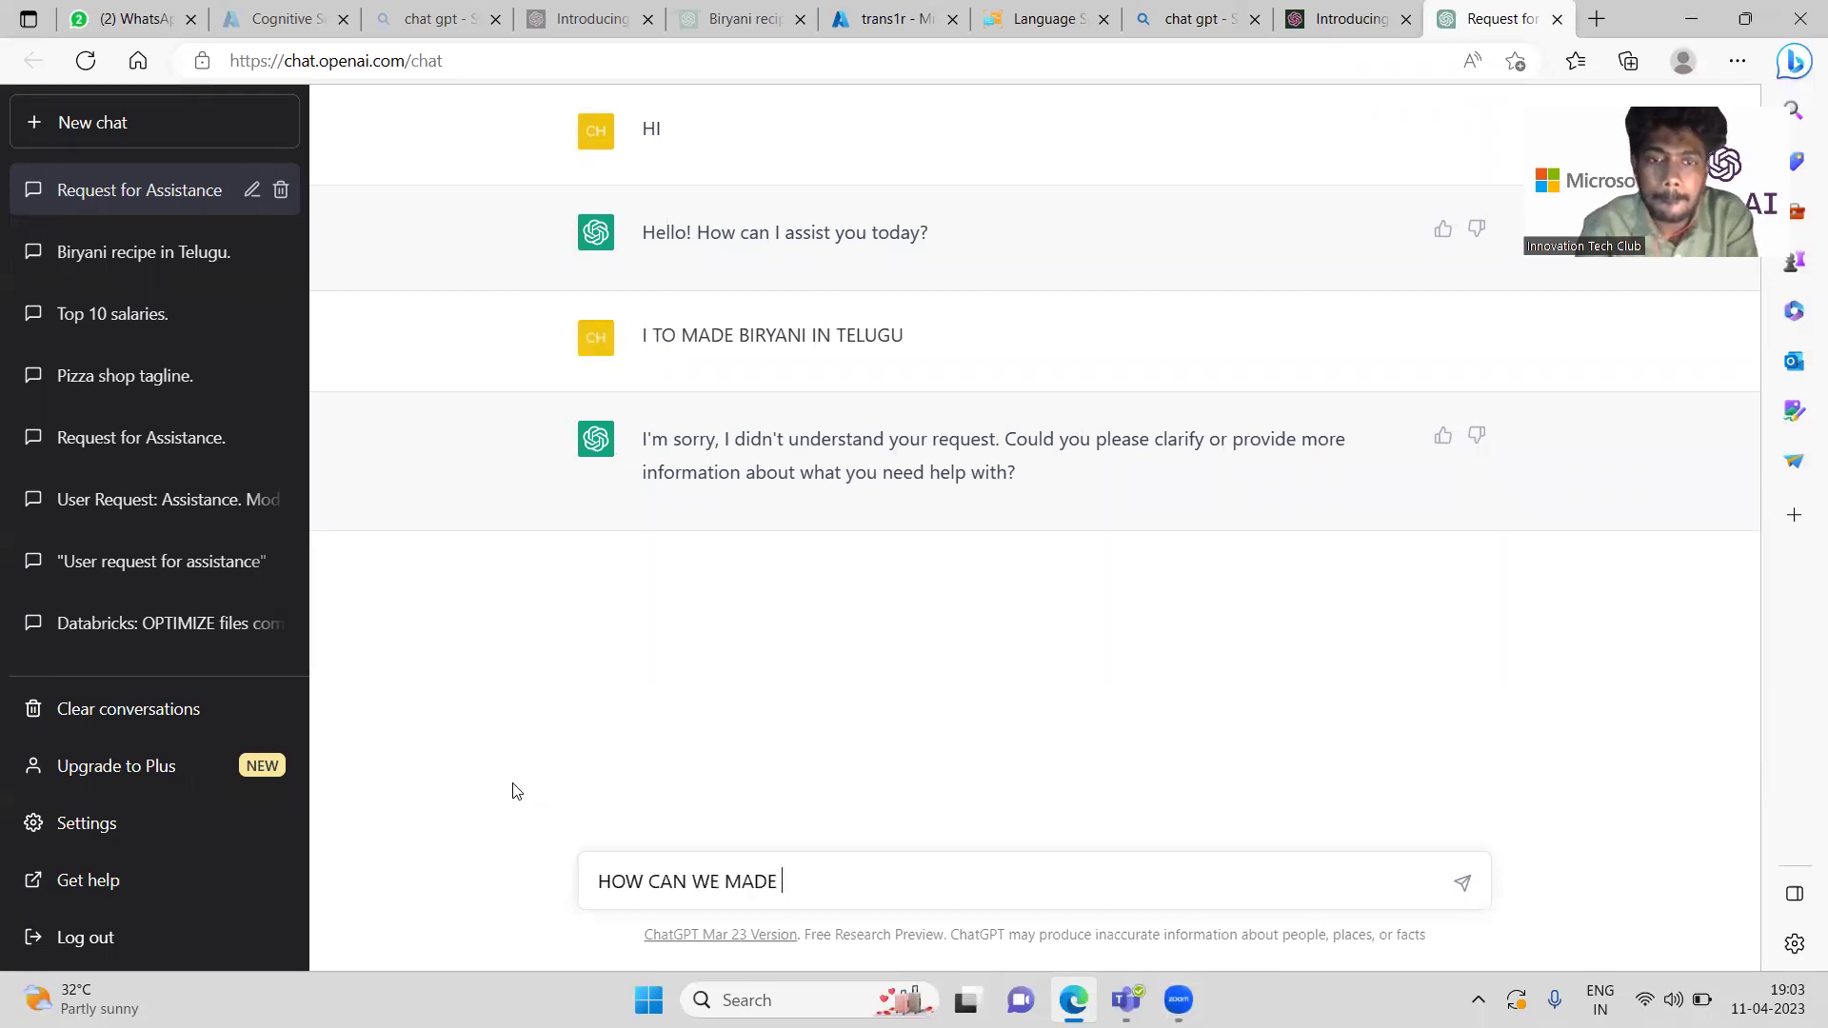
key("BackSpace")
key("BackSpace")
key("BackSpace")
key("BackSpace")
key("BackSpace")
key("BackSpace")
key("BackSpace")
key("BackSpace")
type("I COOK BIRYAN")
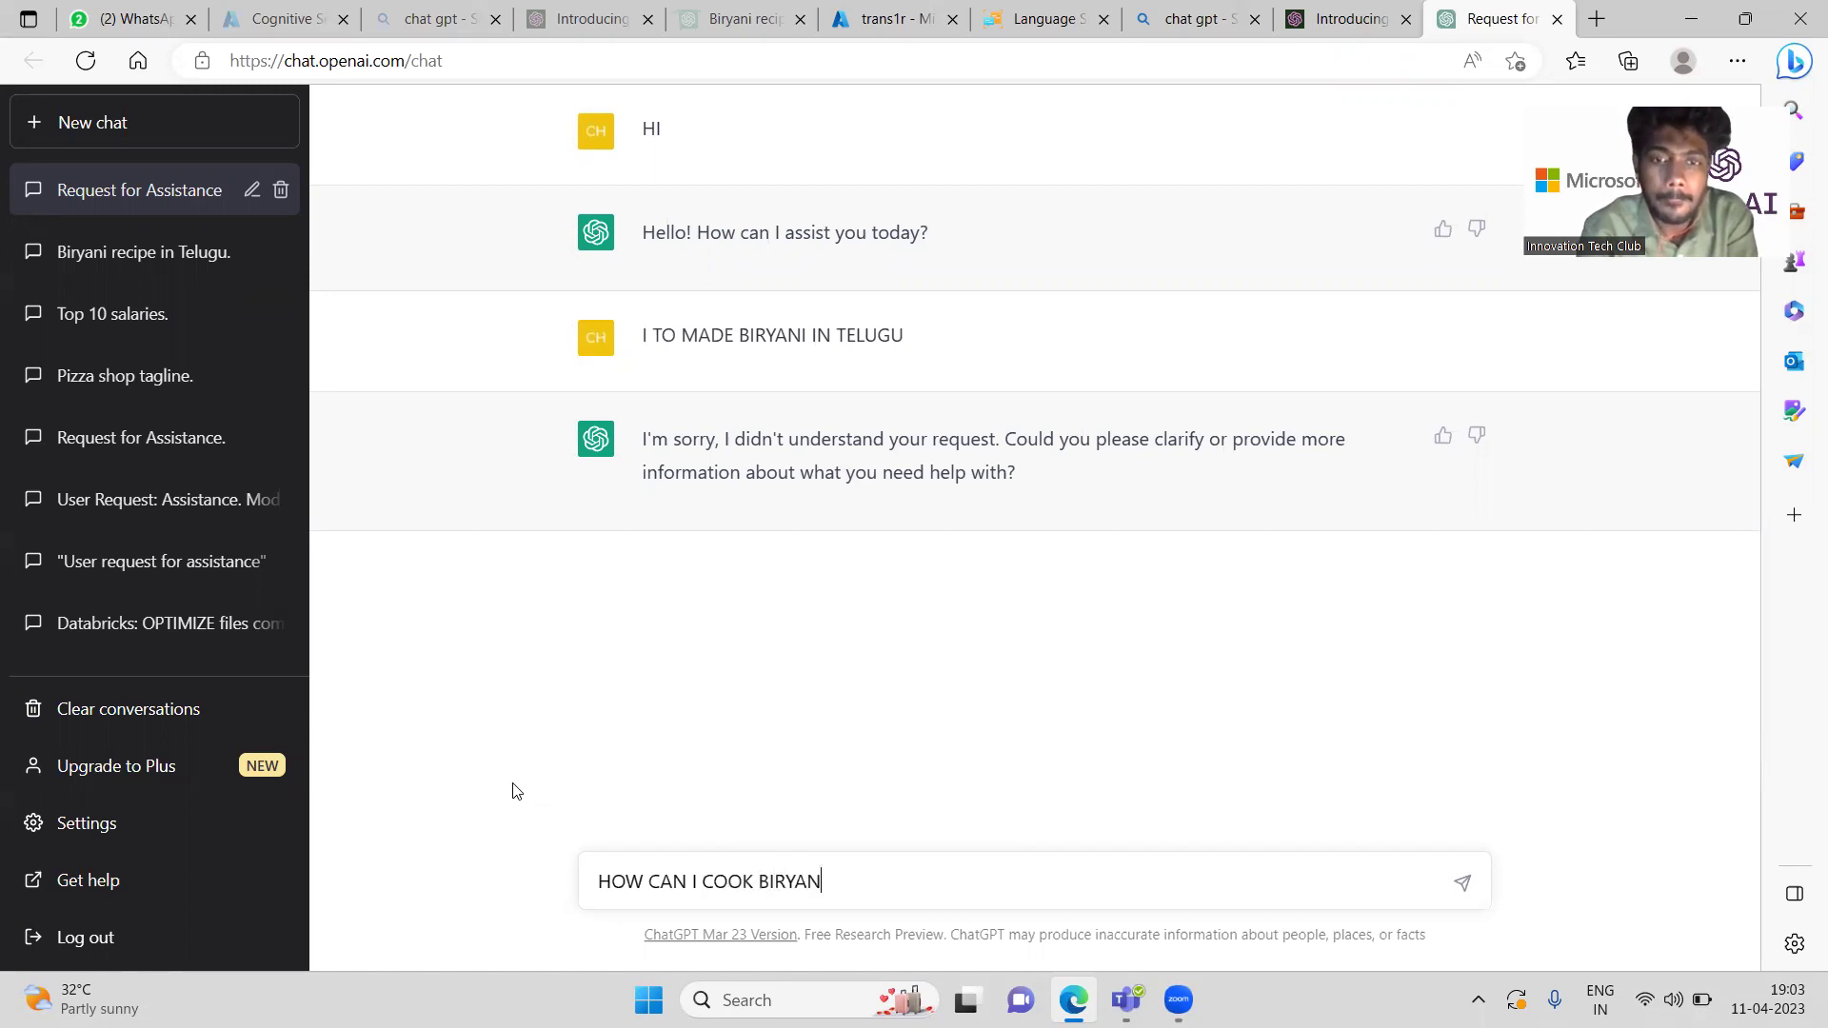
type("I IN TELUGU")
key("Return")
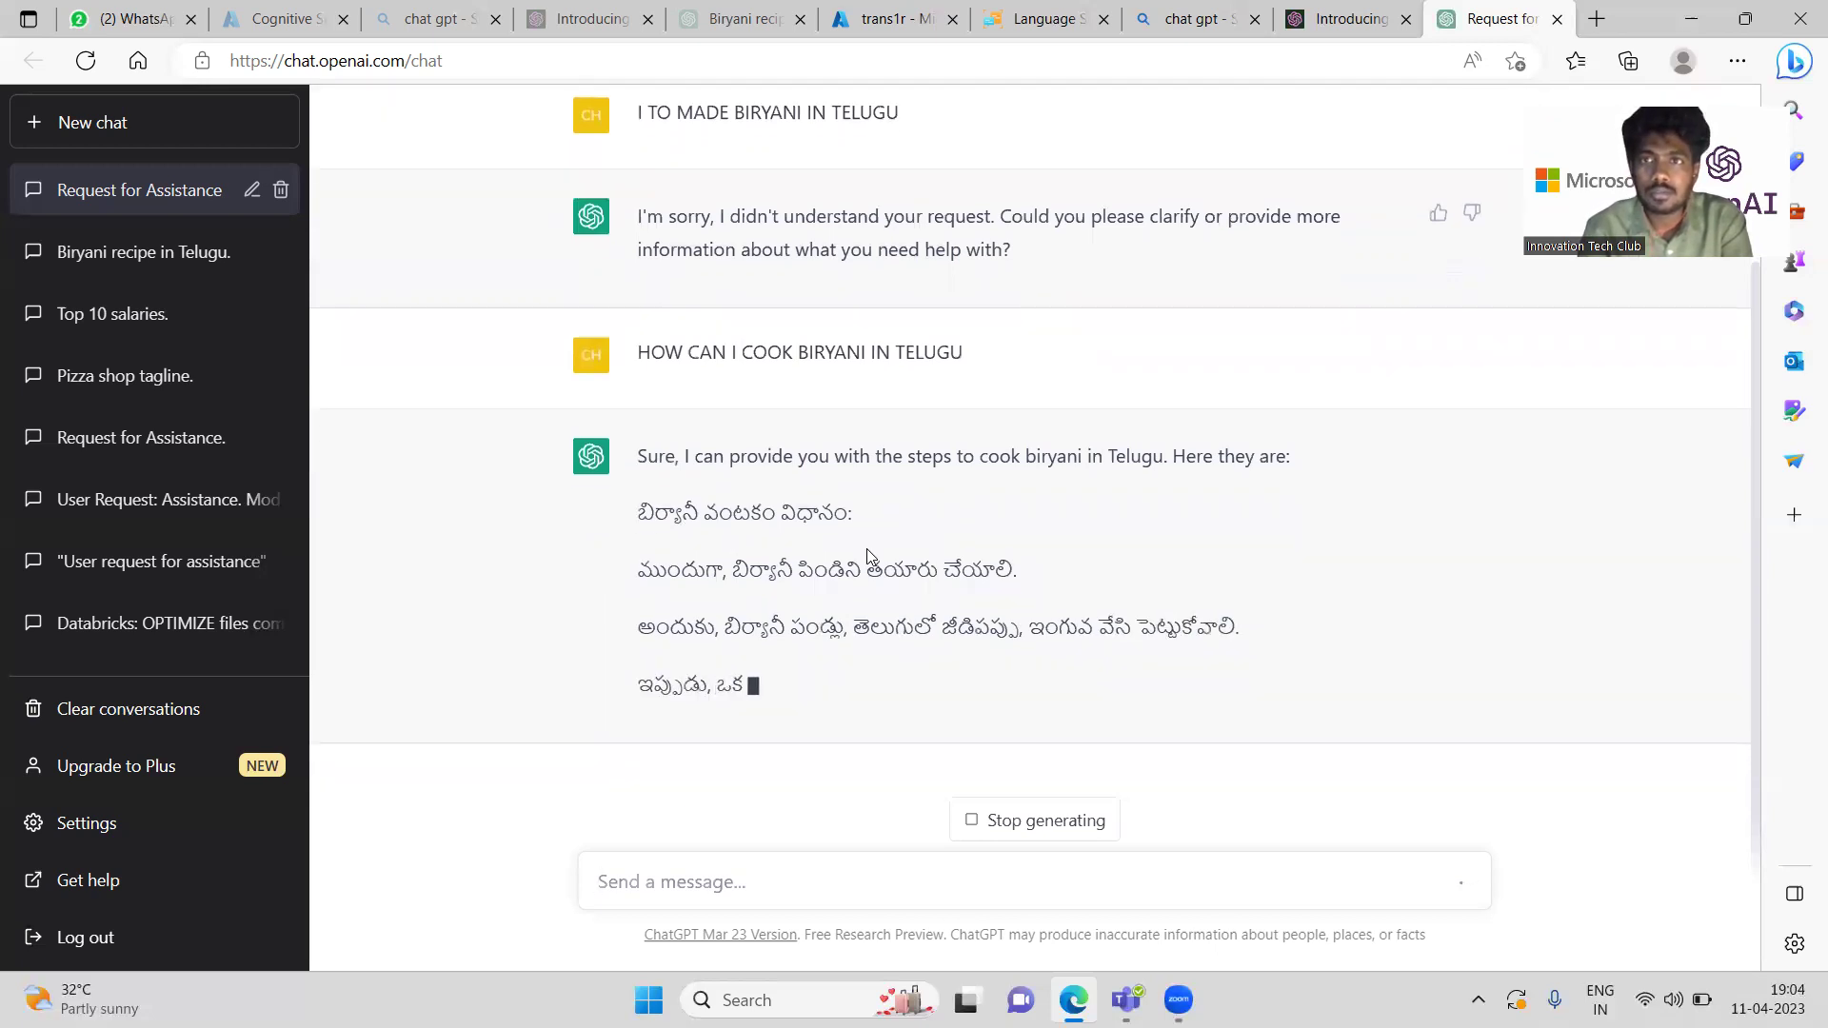
left_click(1255, 19)
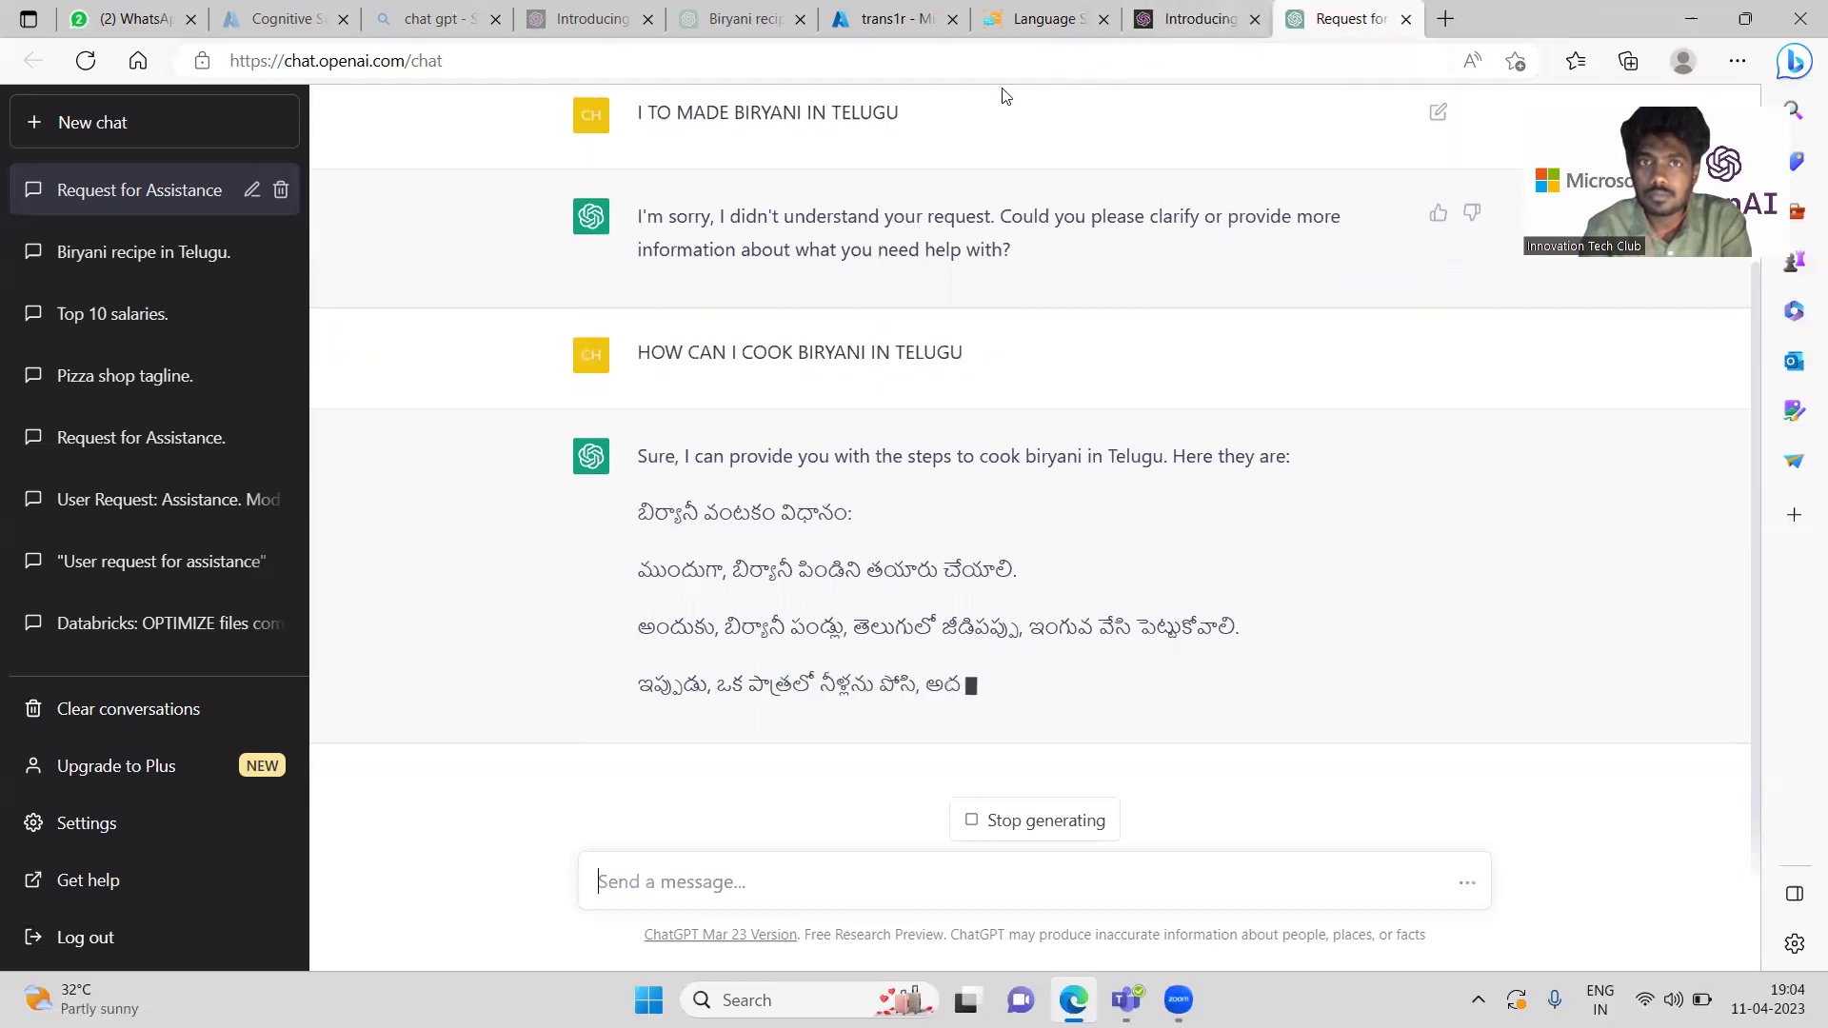
Close the leftover chat gpt search, Cognitive Services, first Introducing ChatGPT and Biryani recipe browser tabs.
middle_click(438, 35)
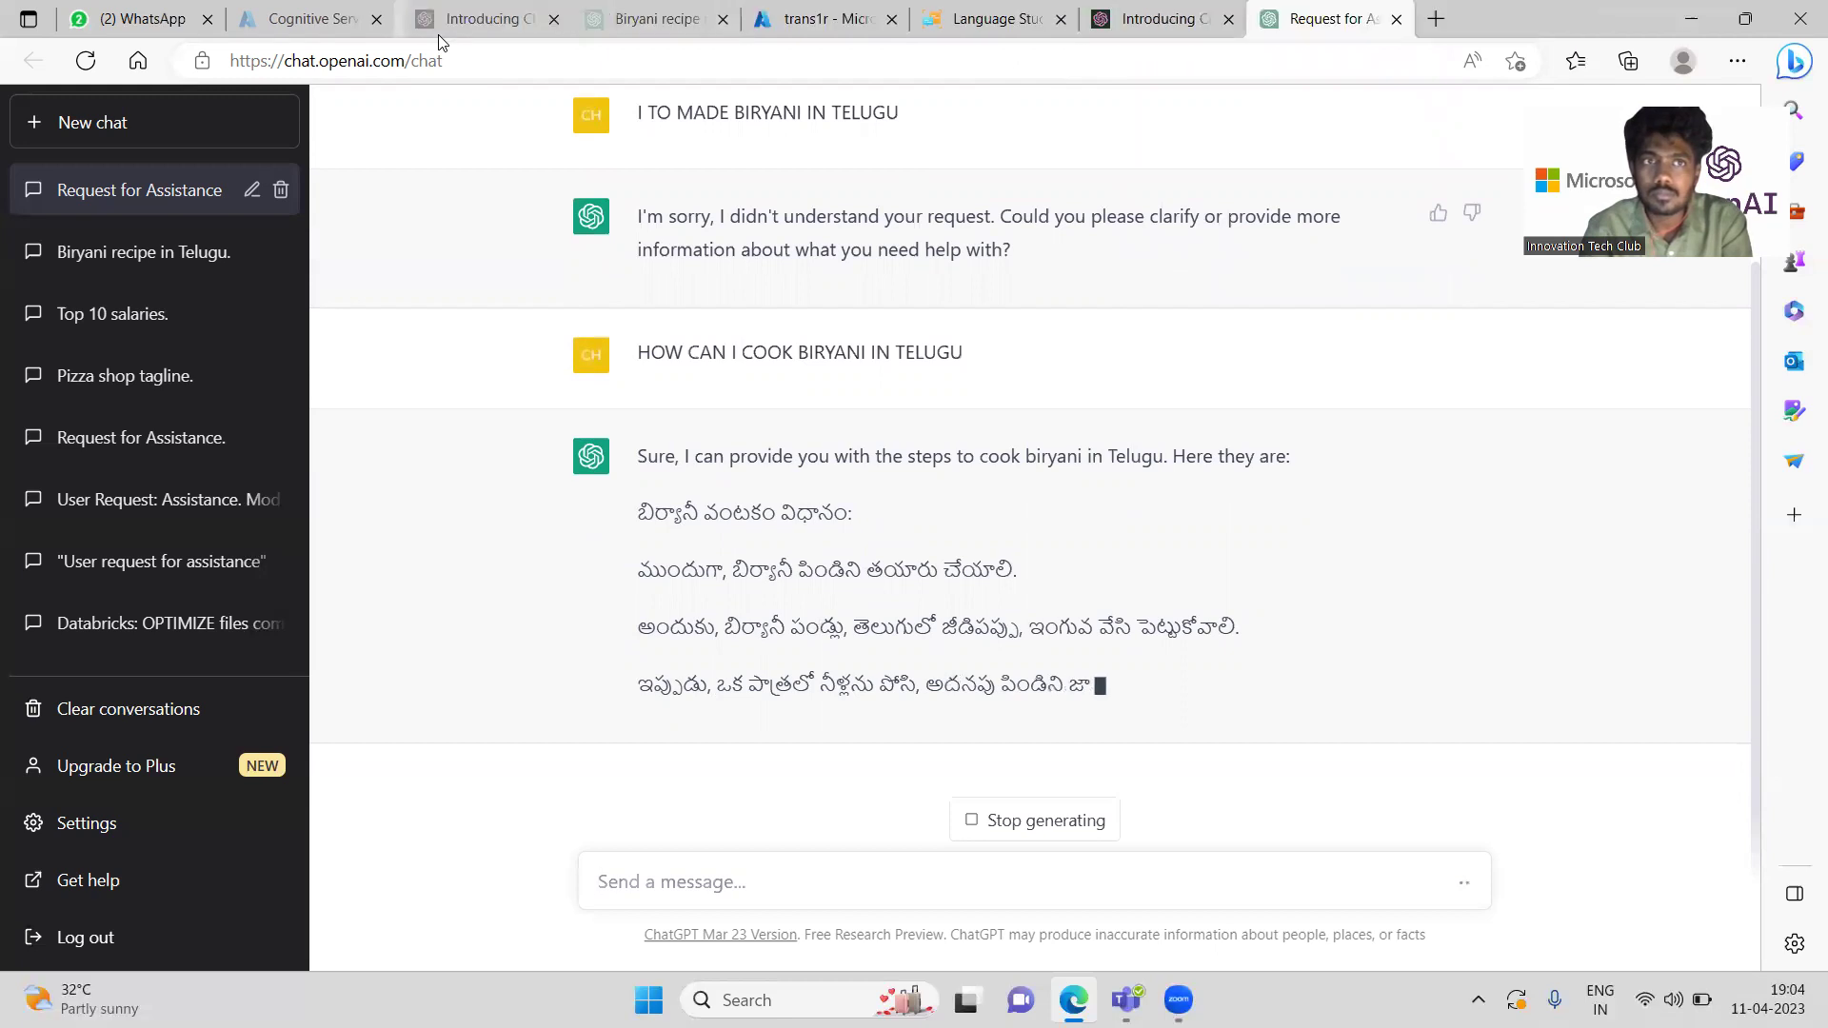
middle_click(323, 35)
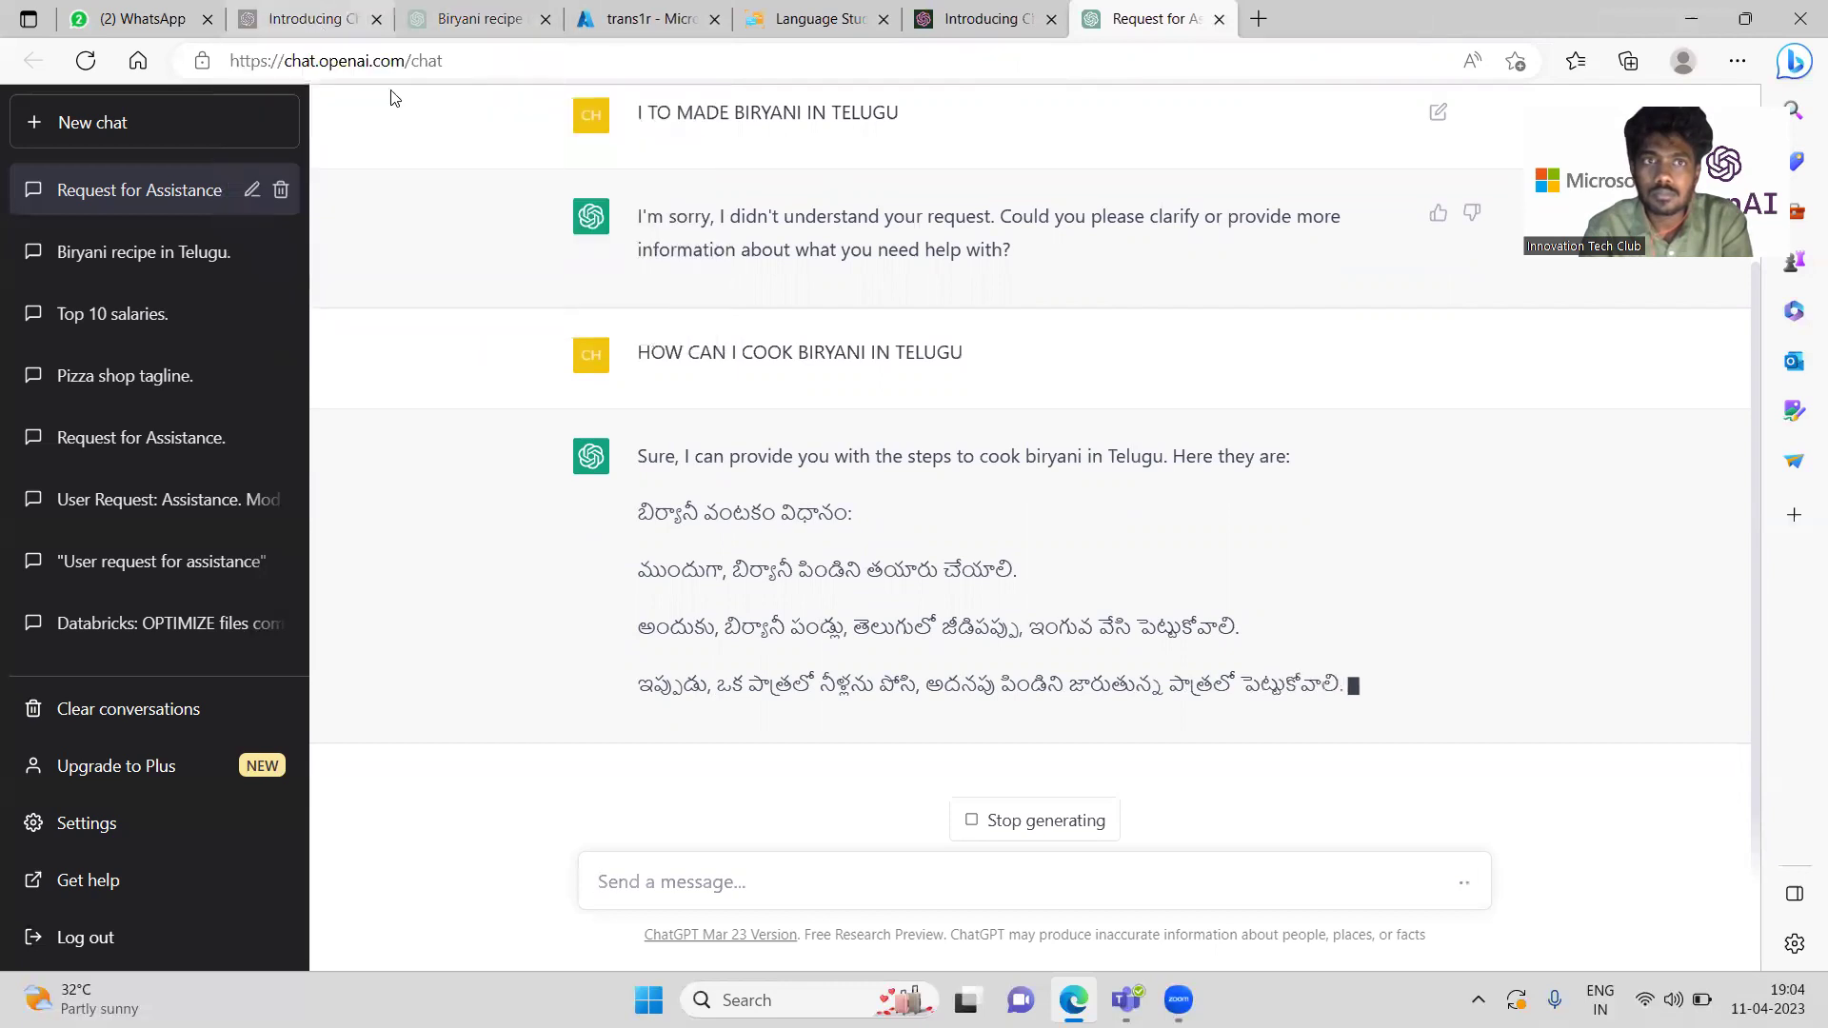
middle_click(373, 35)
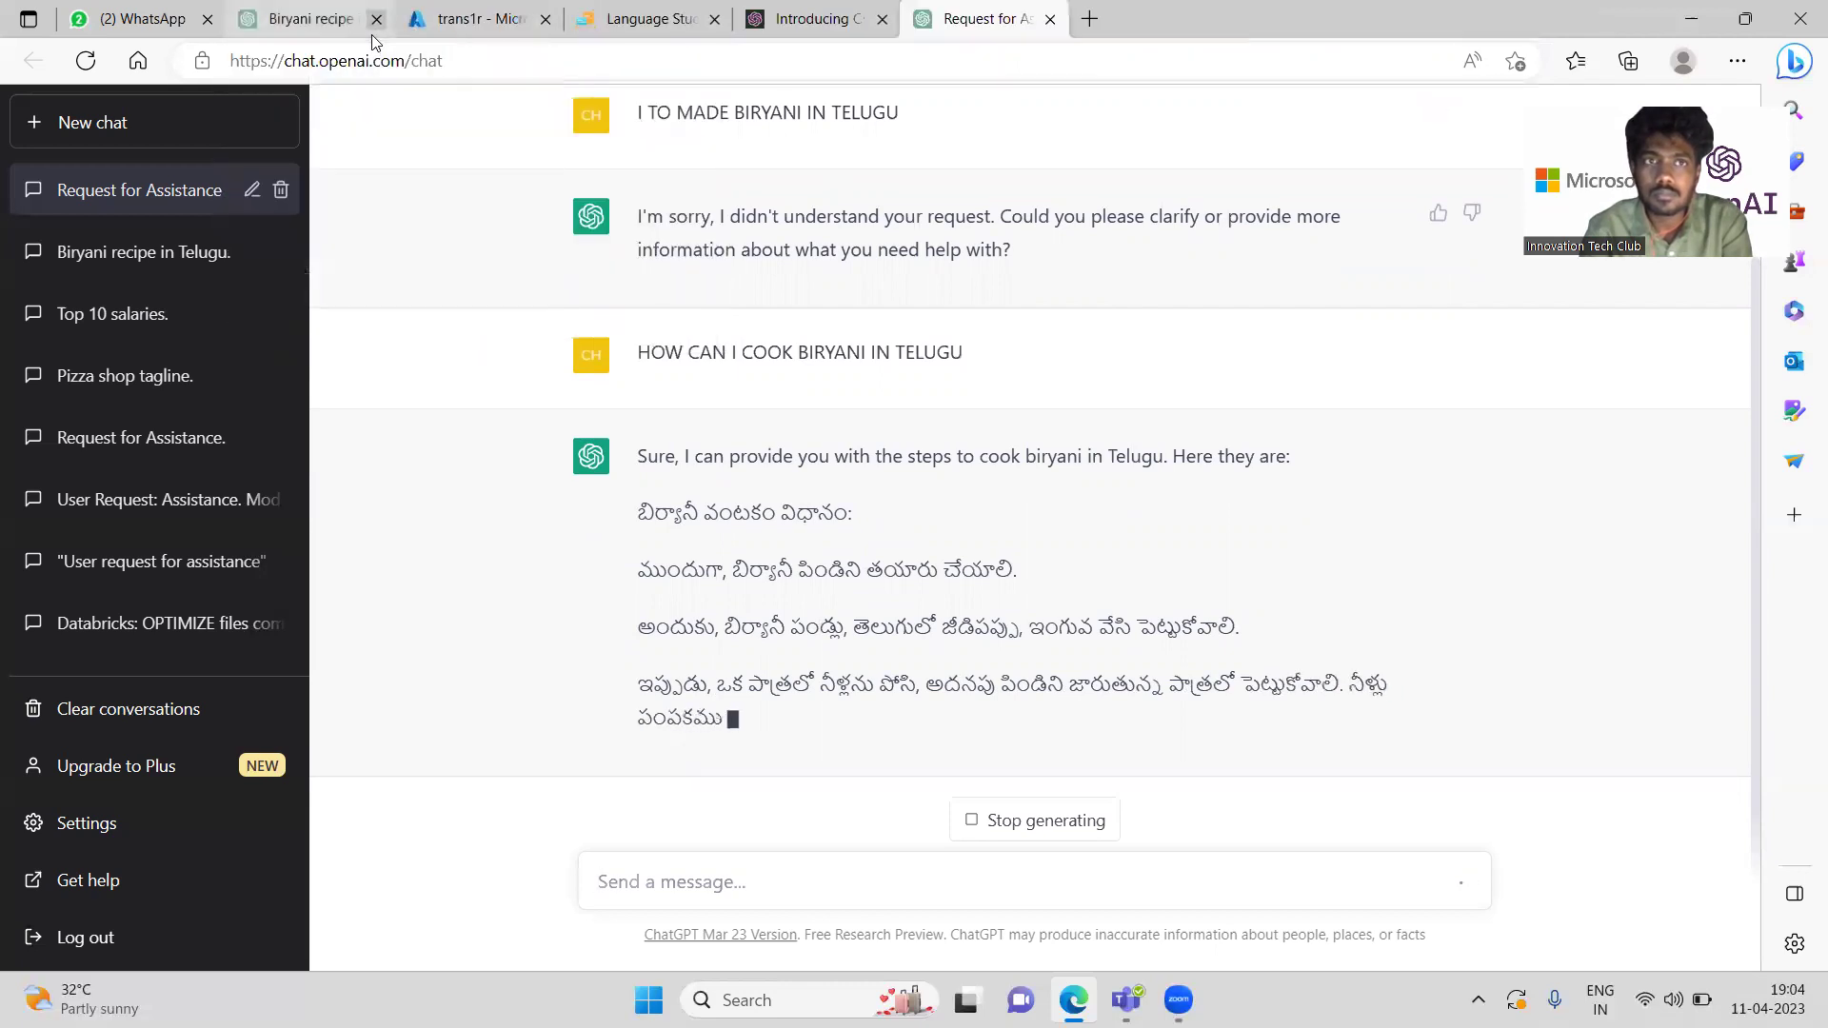
left_click(374, 36)
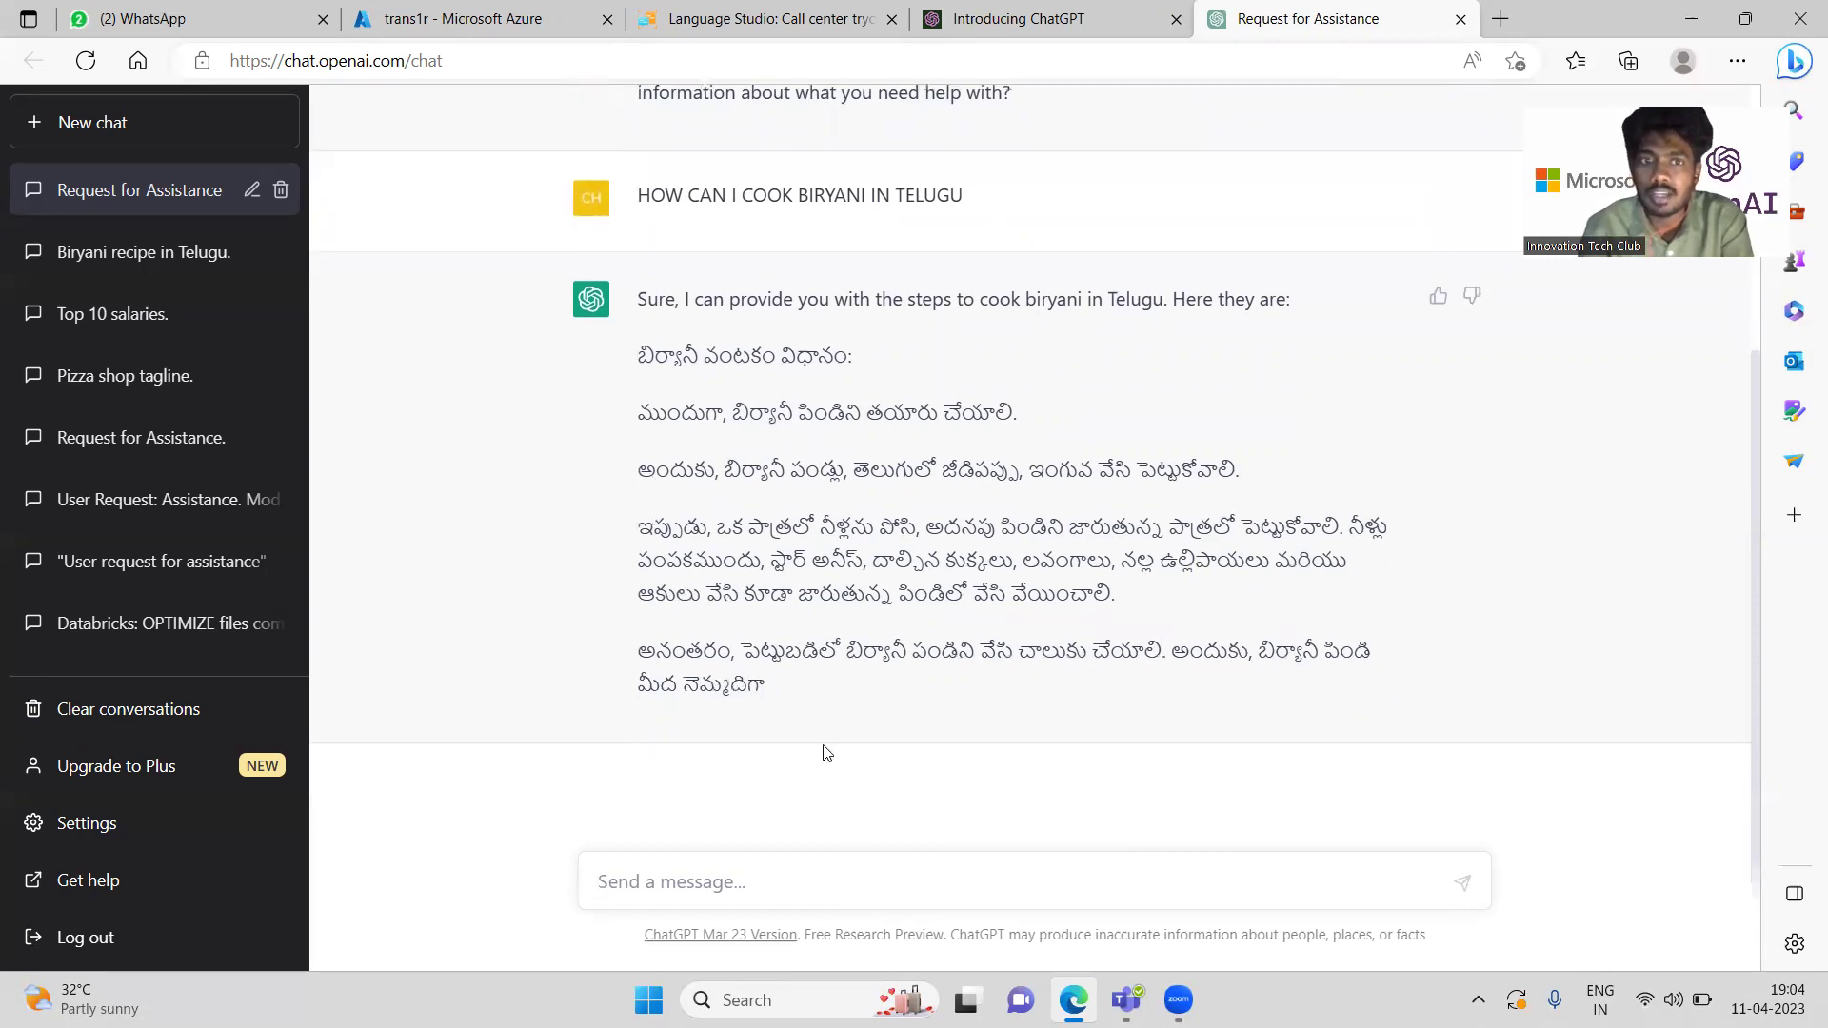
Copy the Telugu biryani recipe from ChatGPT's answer and paste it as source text into the trans1r Translator demo.
left_click_drag(640, 354, 762, 695)
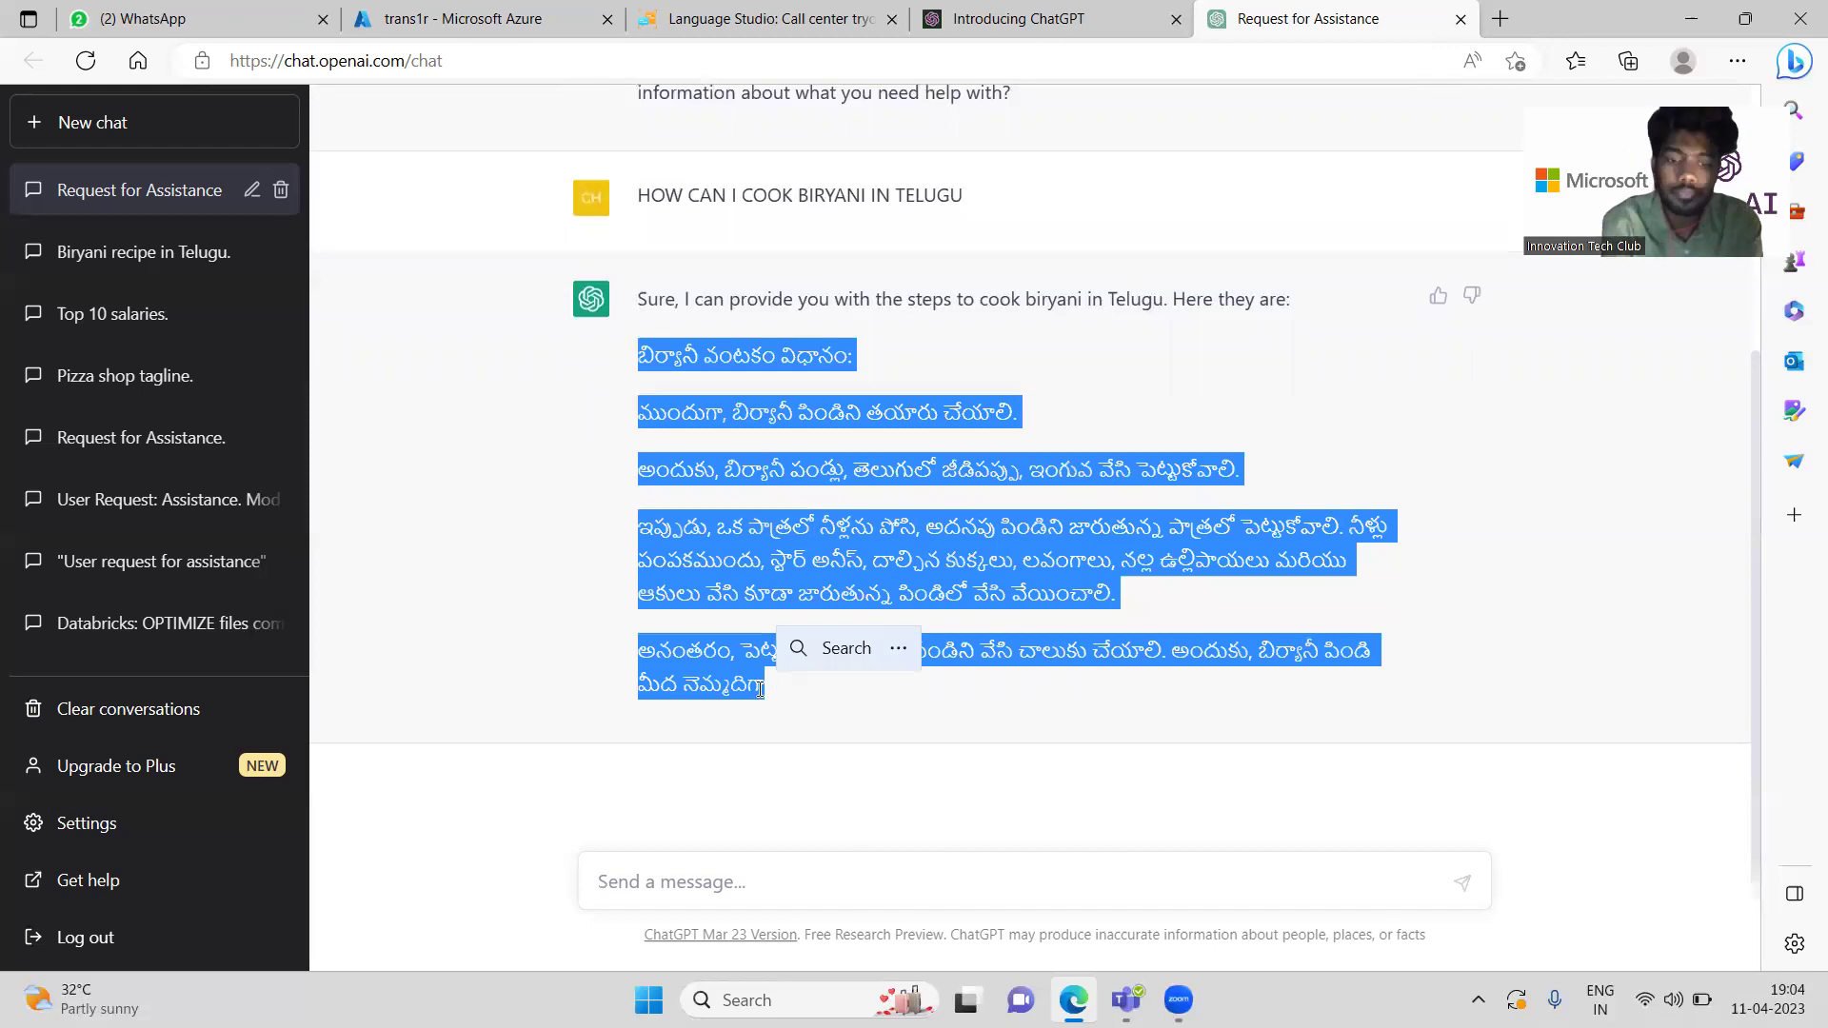
key("ctrl+c")
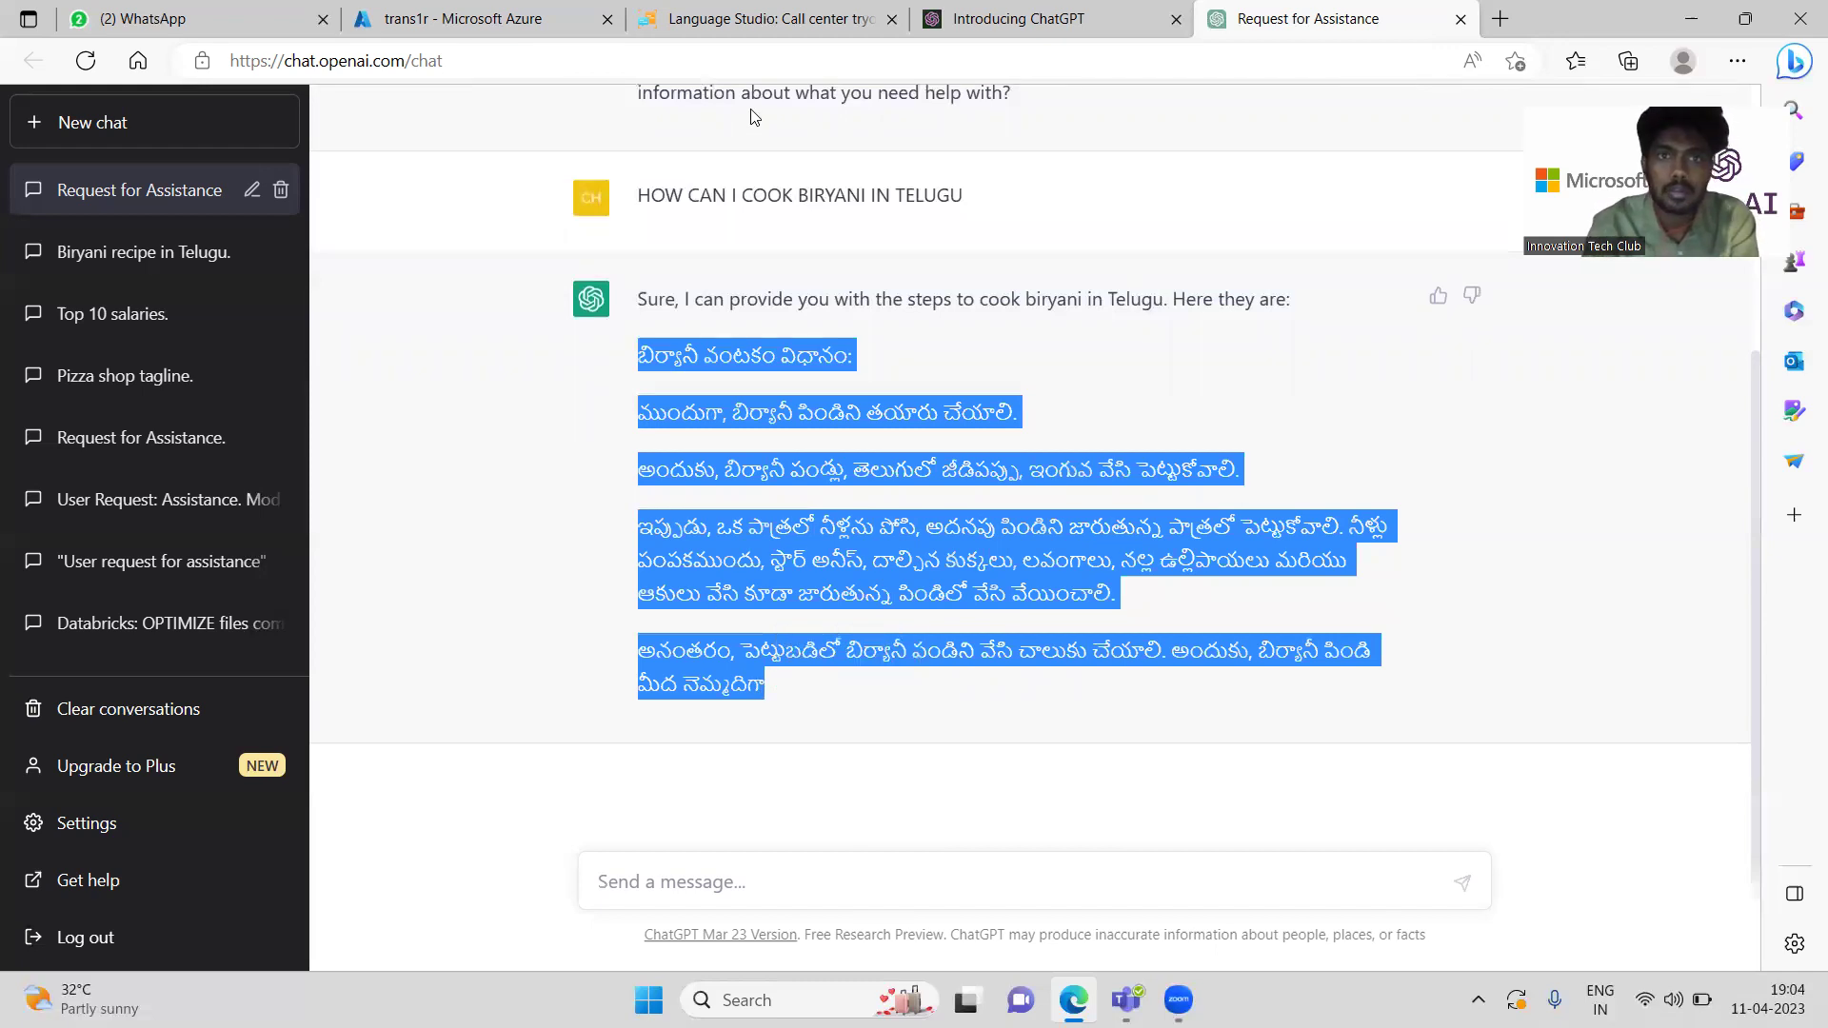
left_click(703, 45)
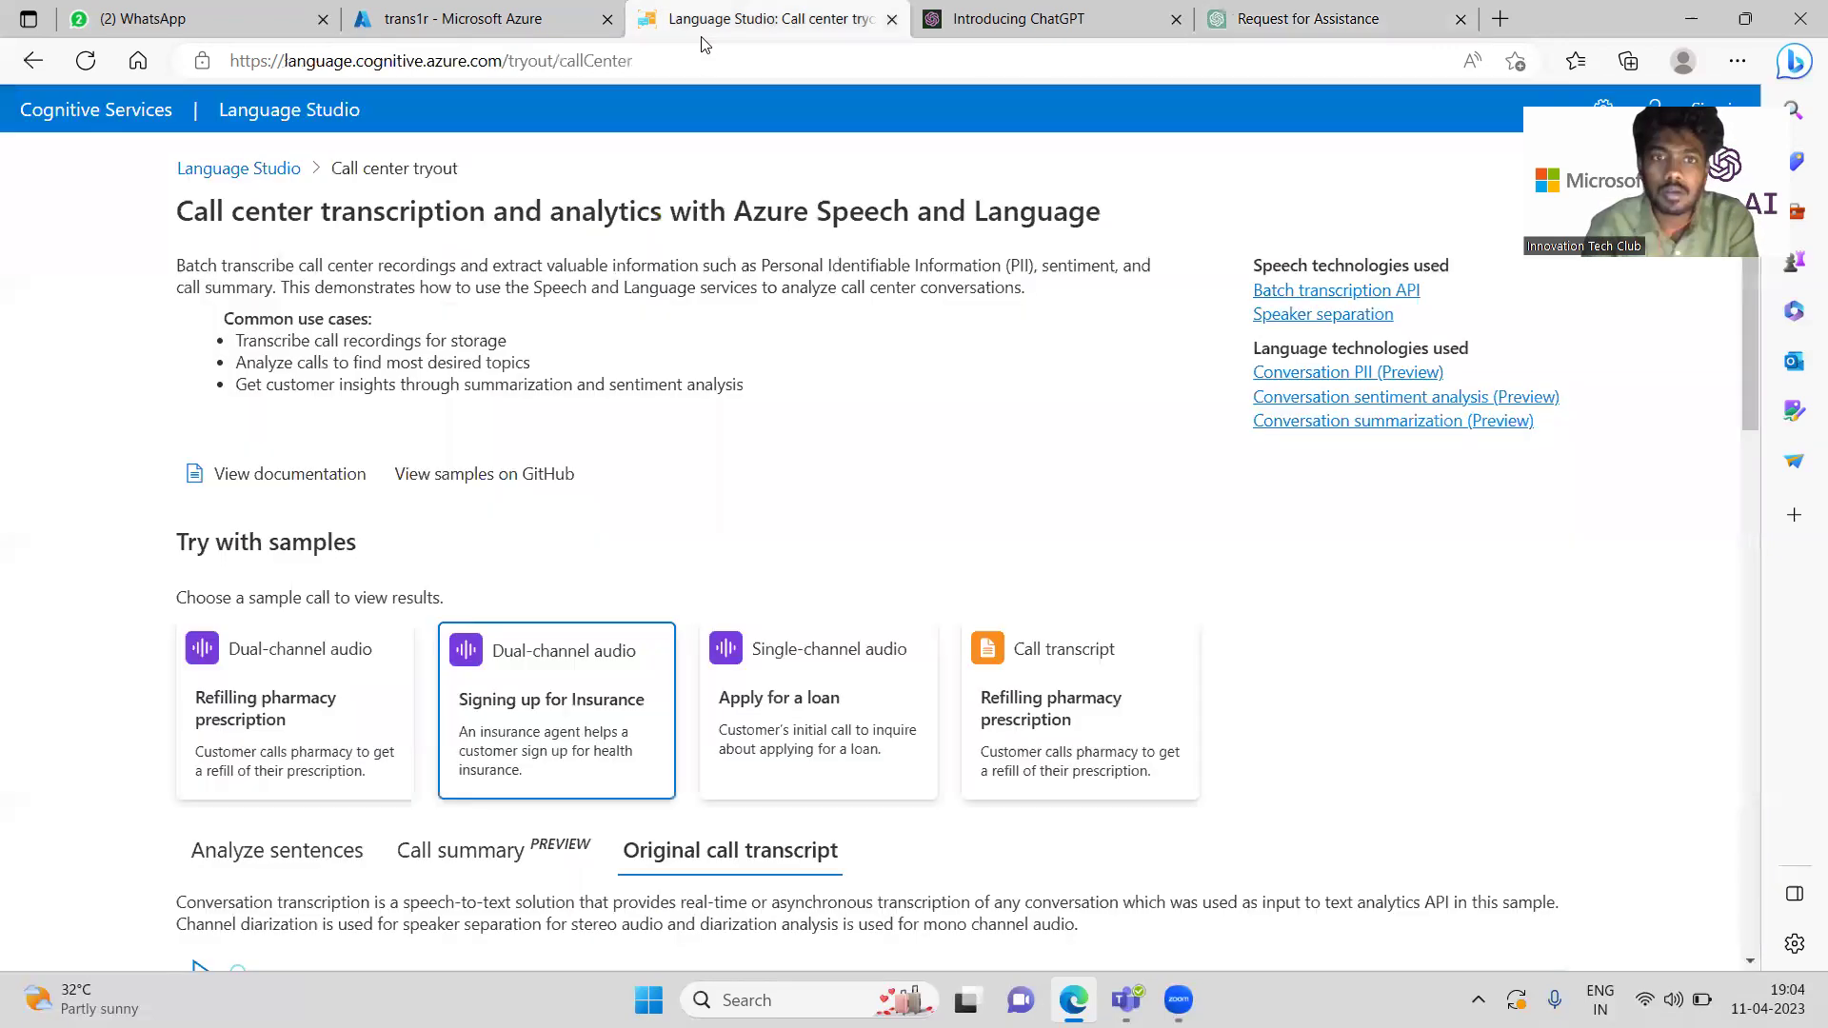
key("ctrl+shift+Tab")
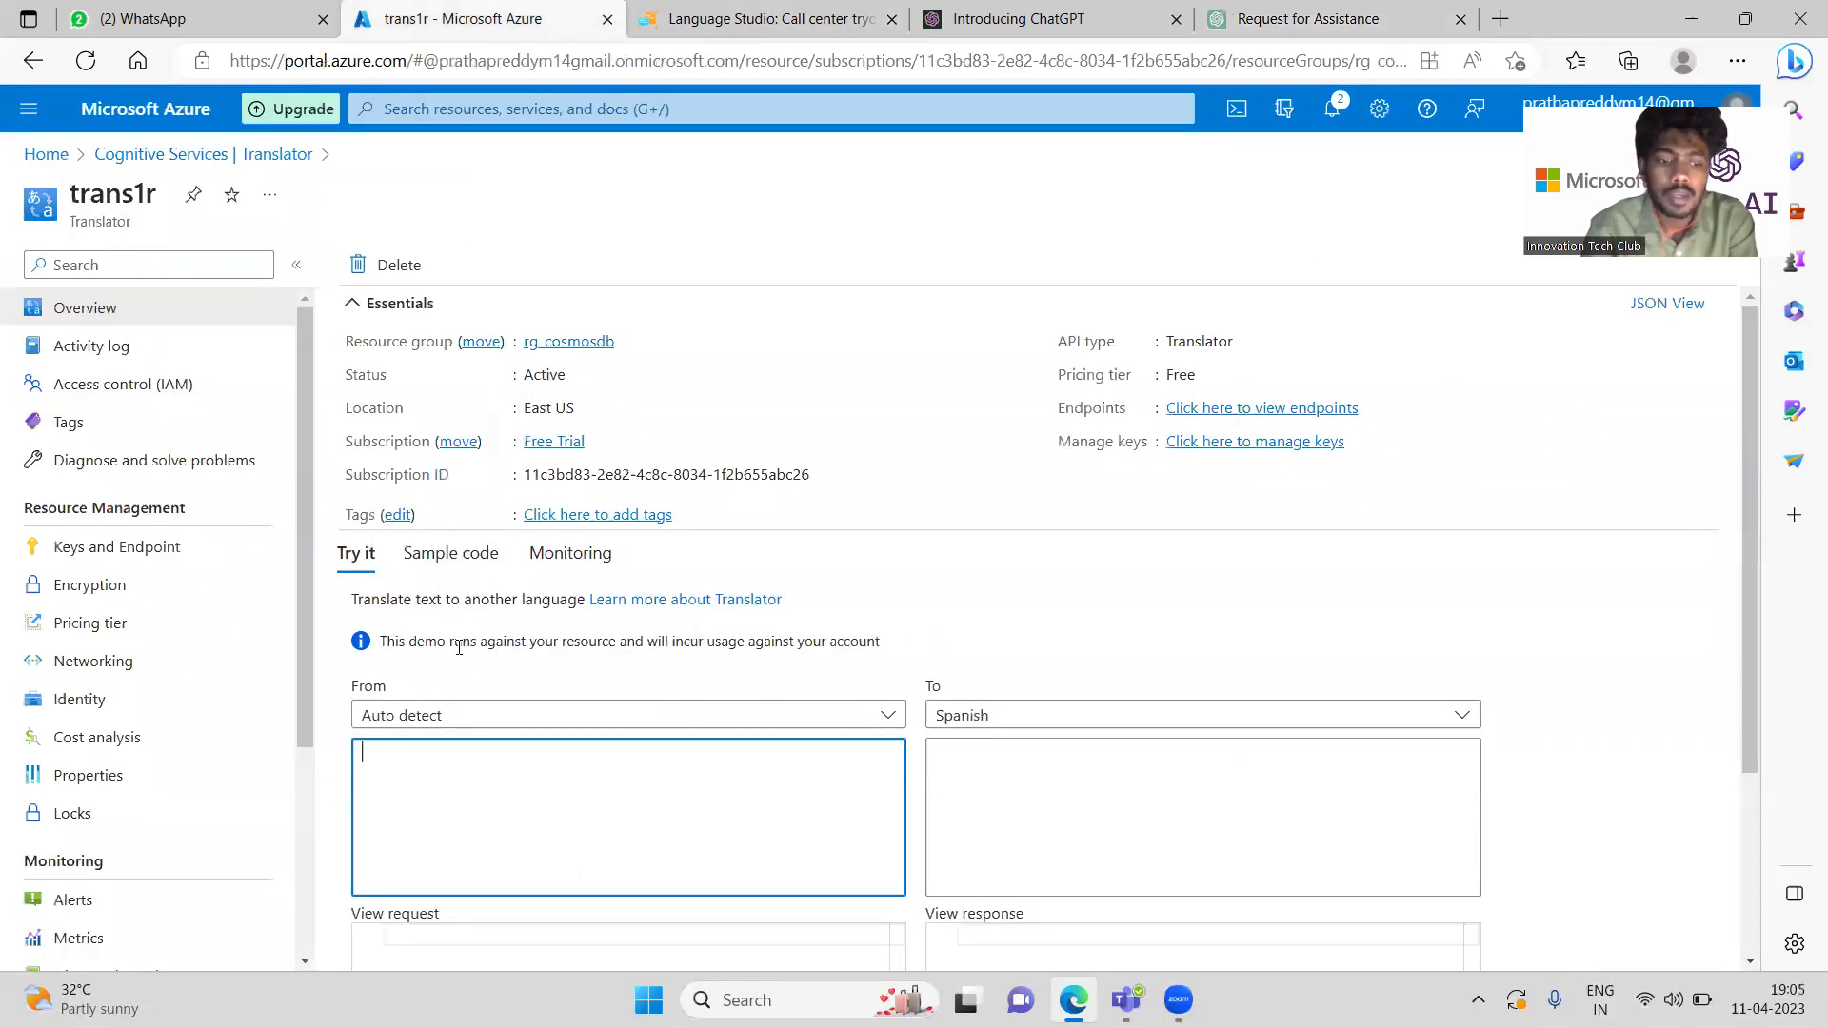
key("ctrl+v")
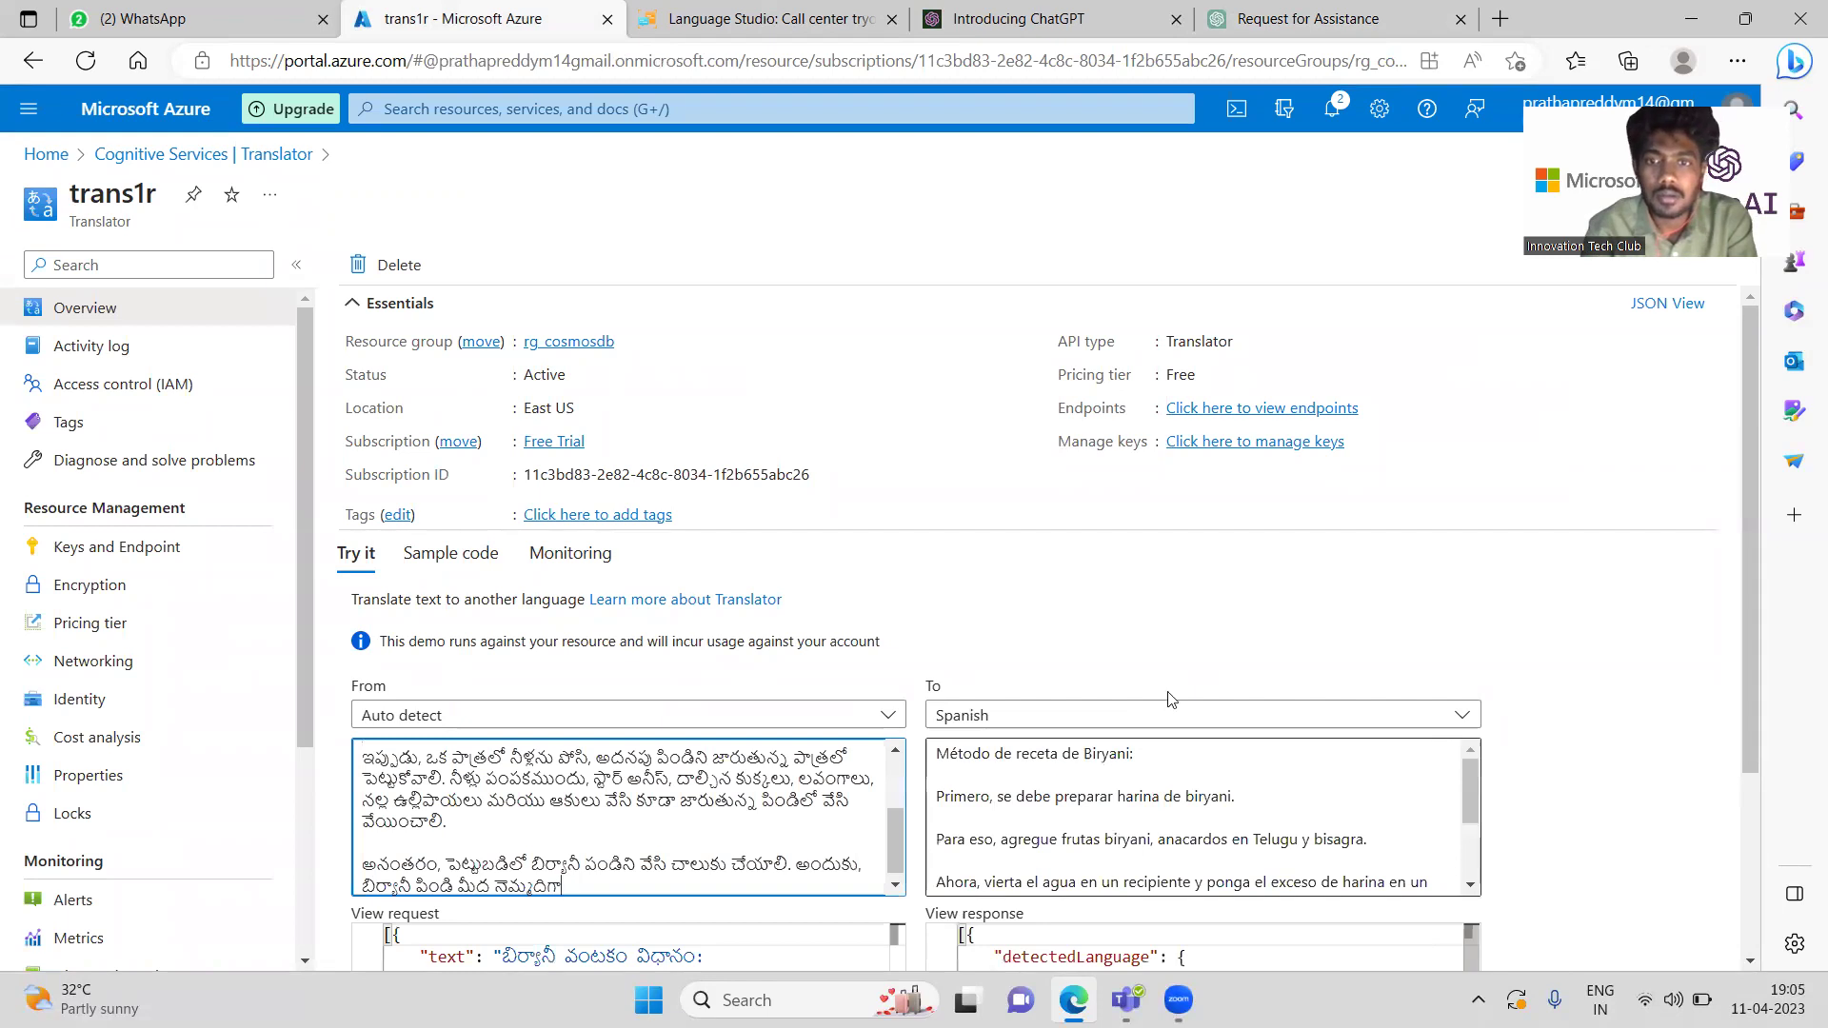
Set the translation demo's target language to English and check the translated text.
scroll(1112, 686, "down", 2)
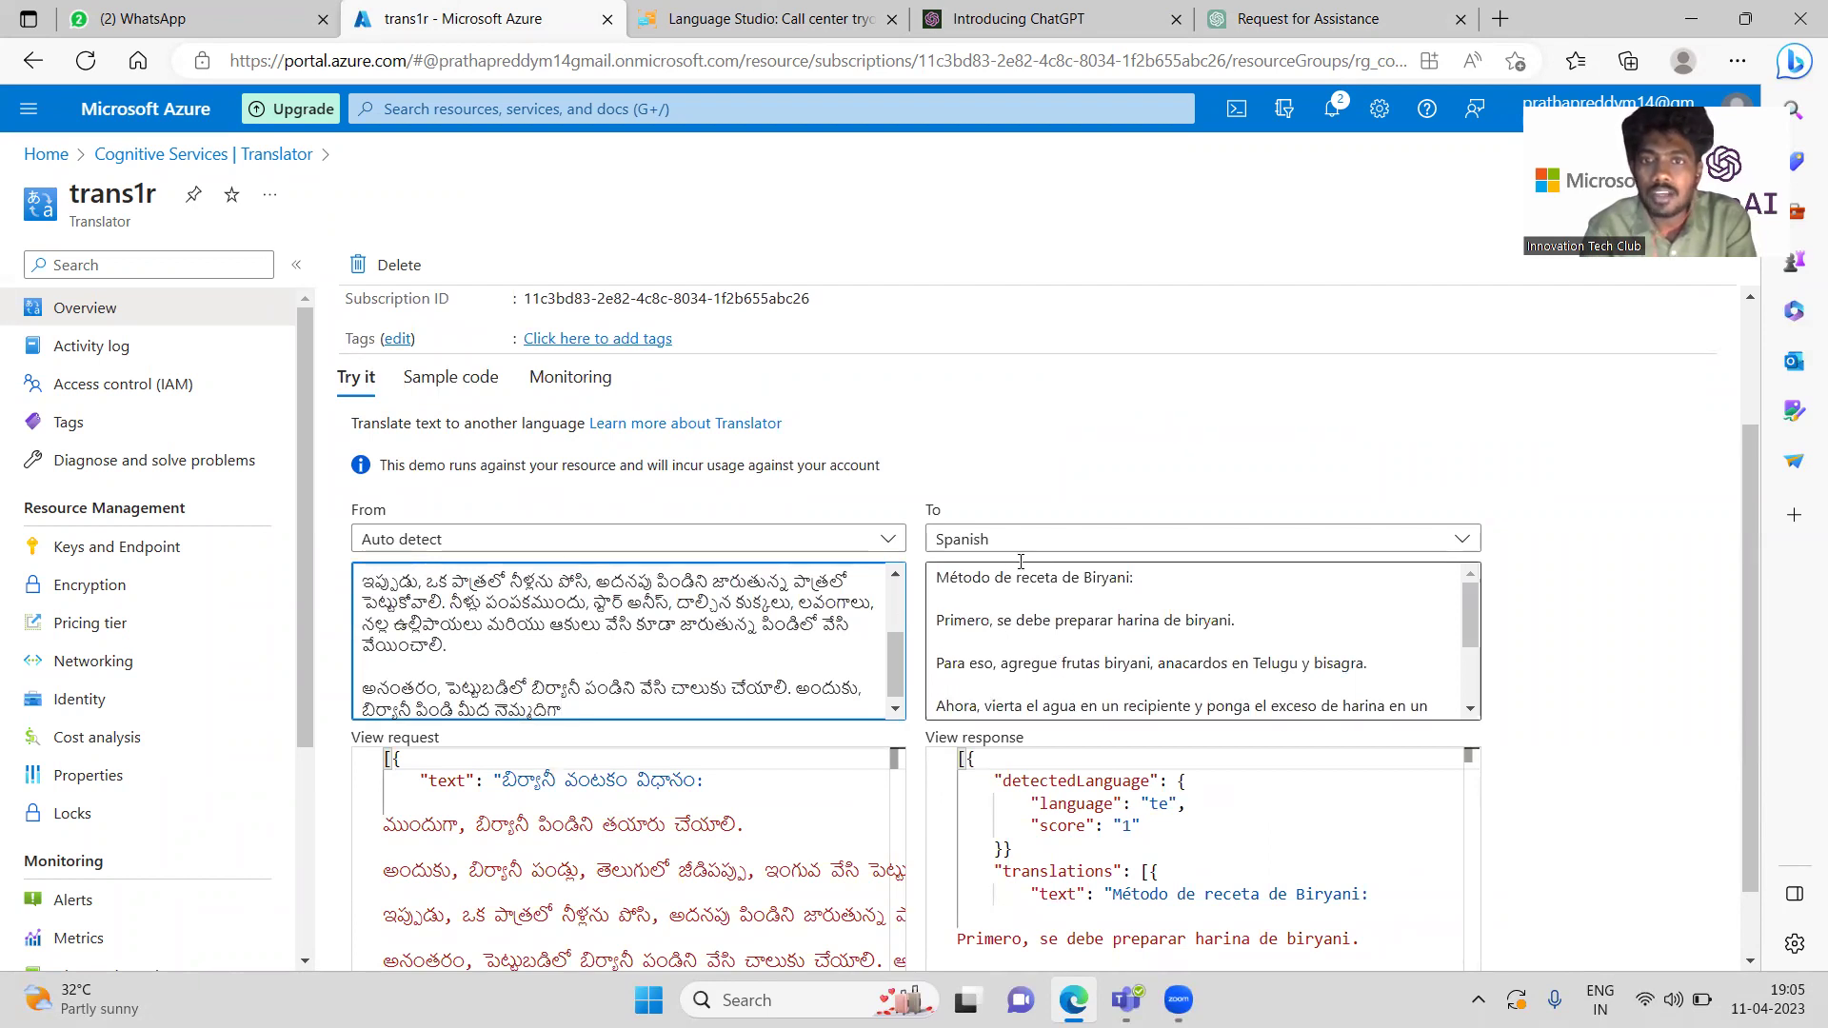
left_click(1055, 550)
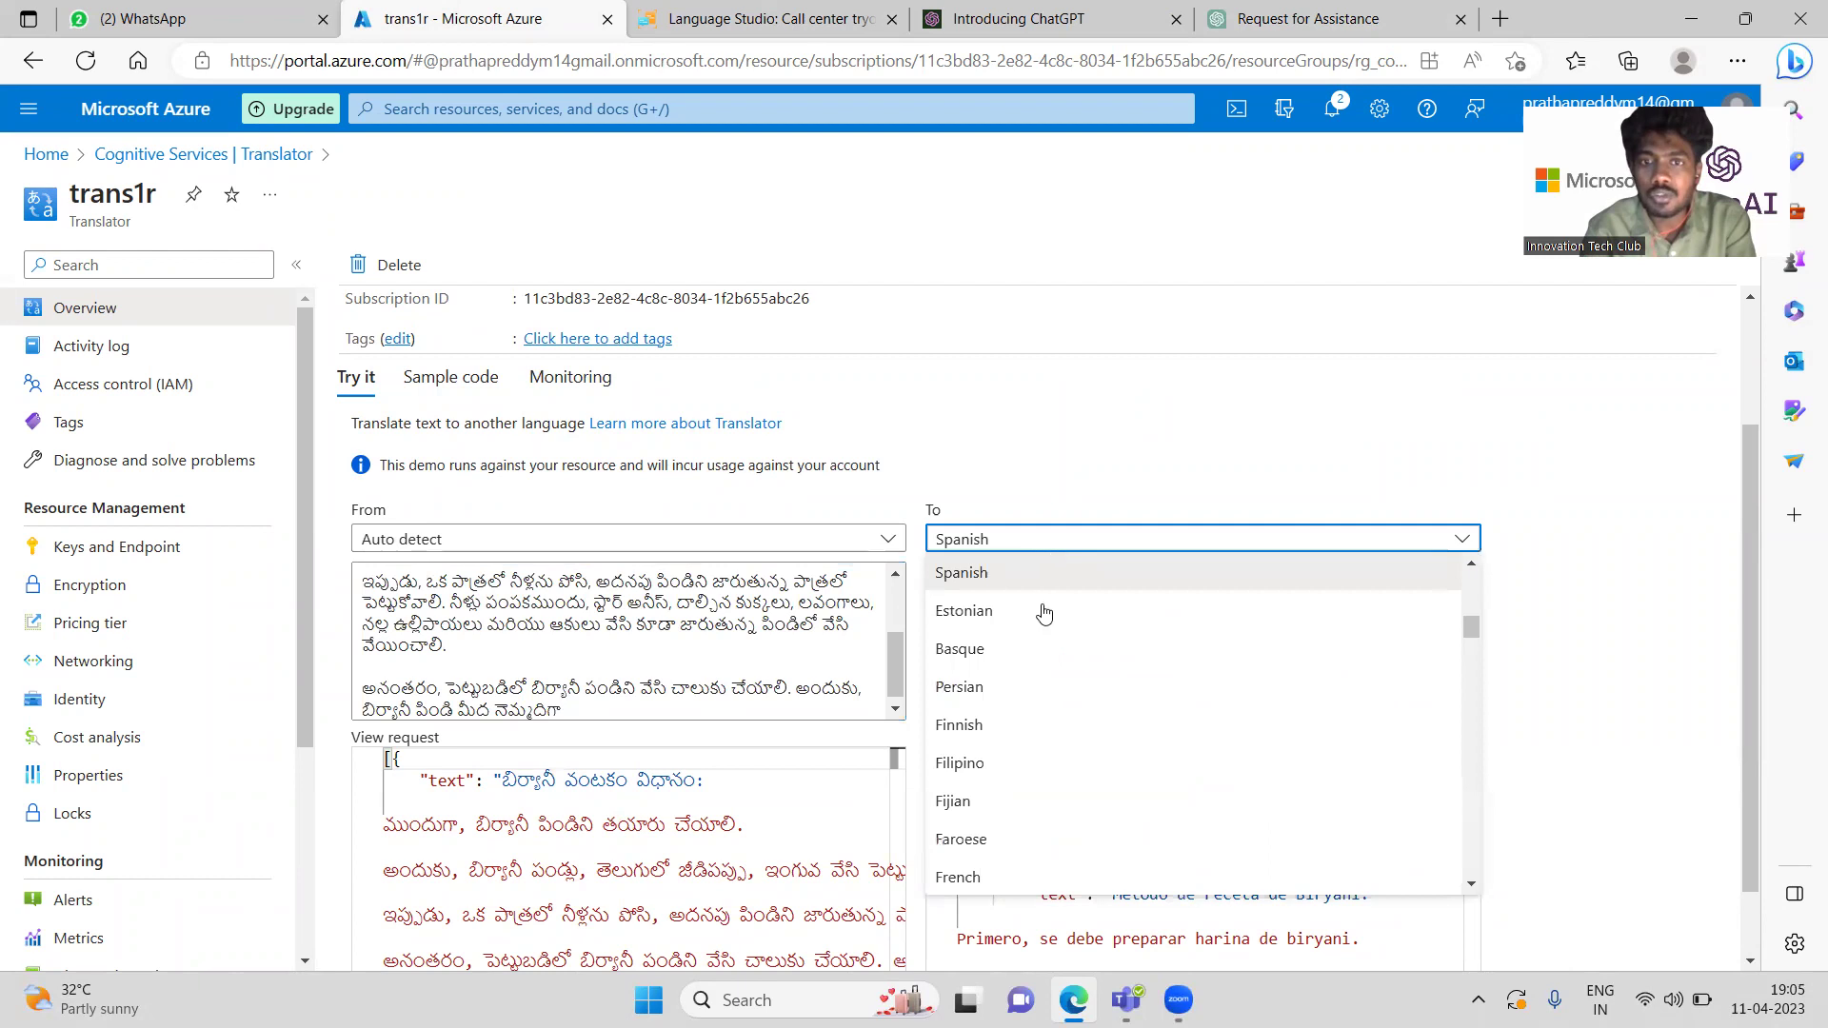
scroll(1040, 613, "up", 5)
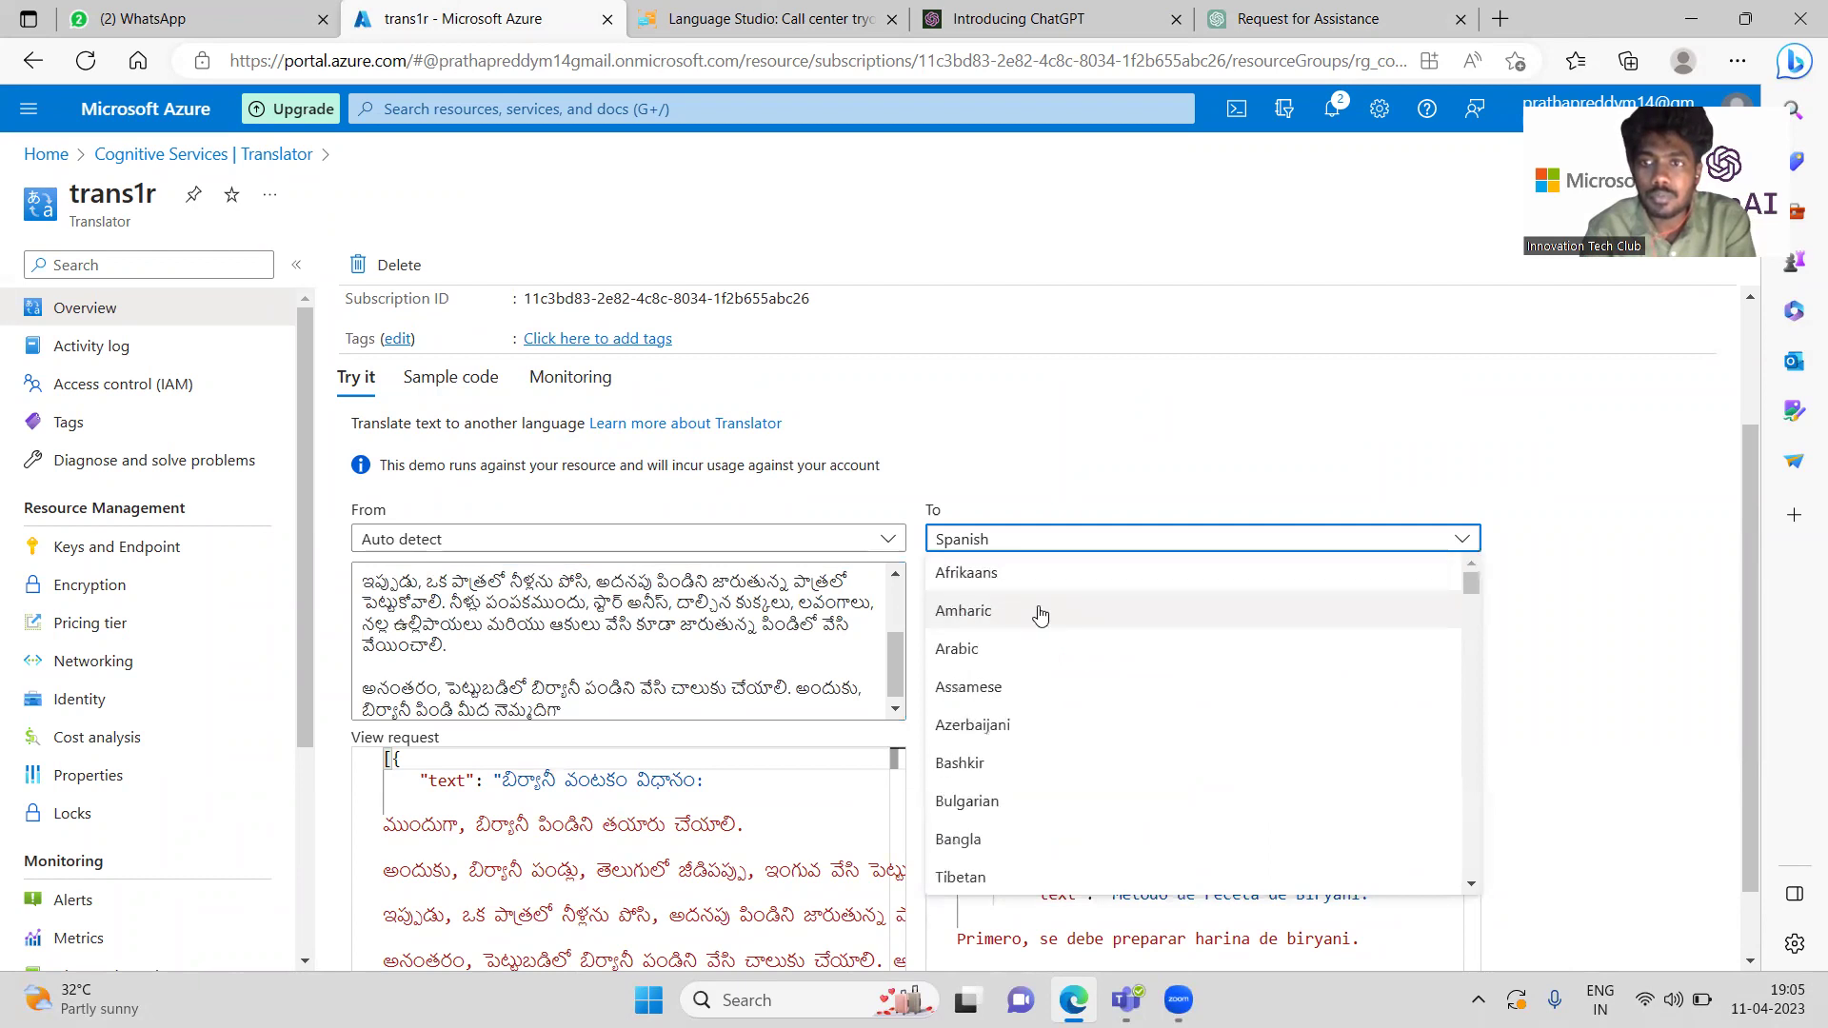
scroll(1049, 654, "down", 15)
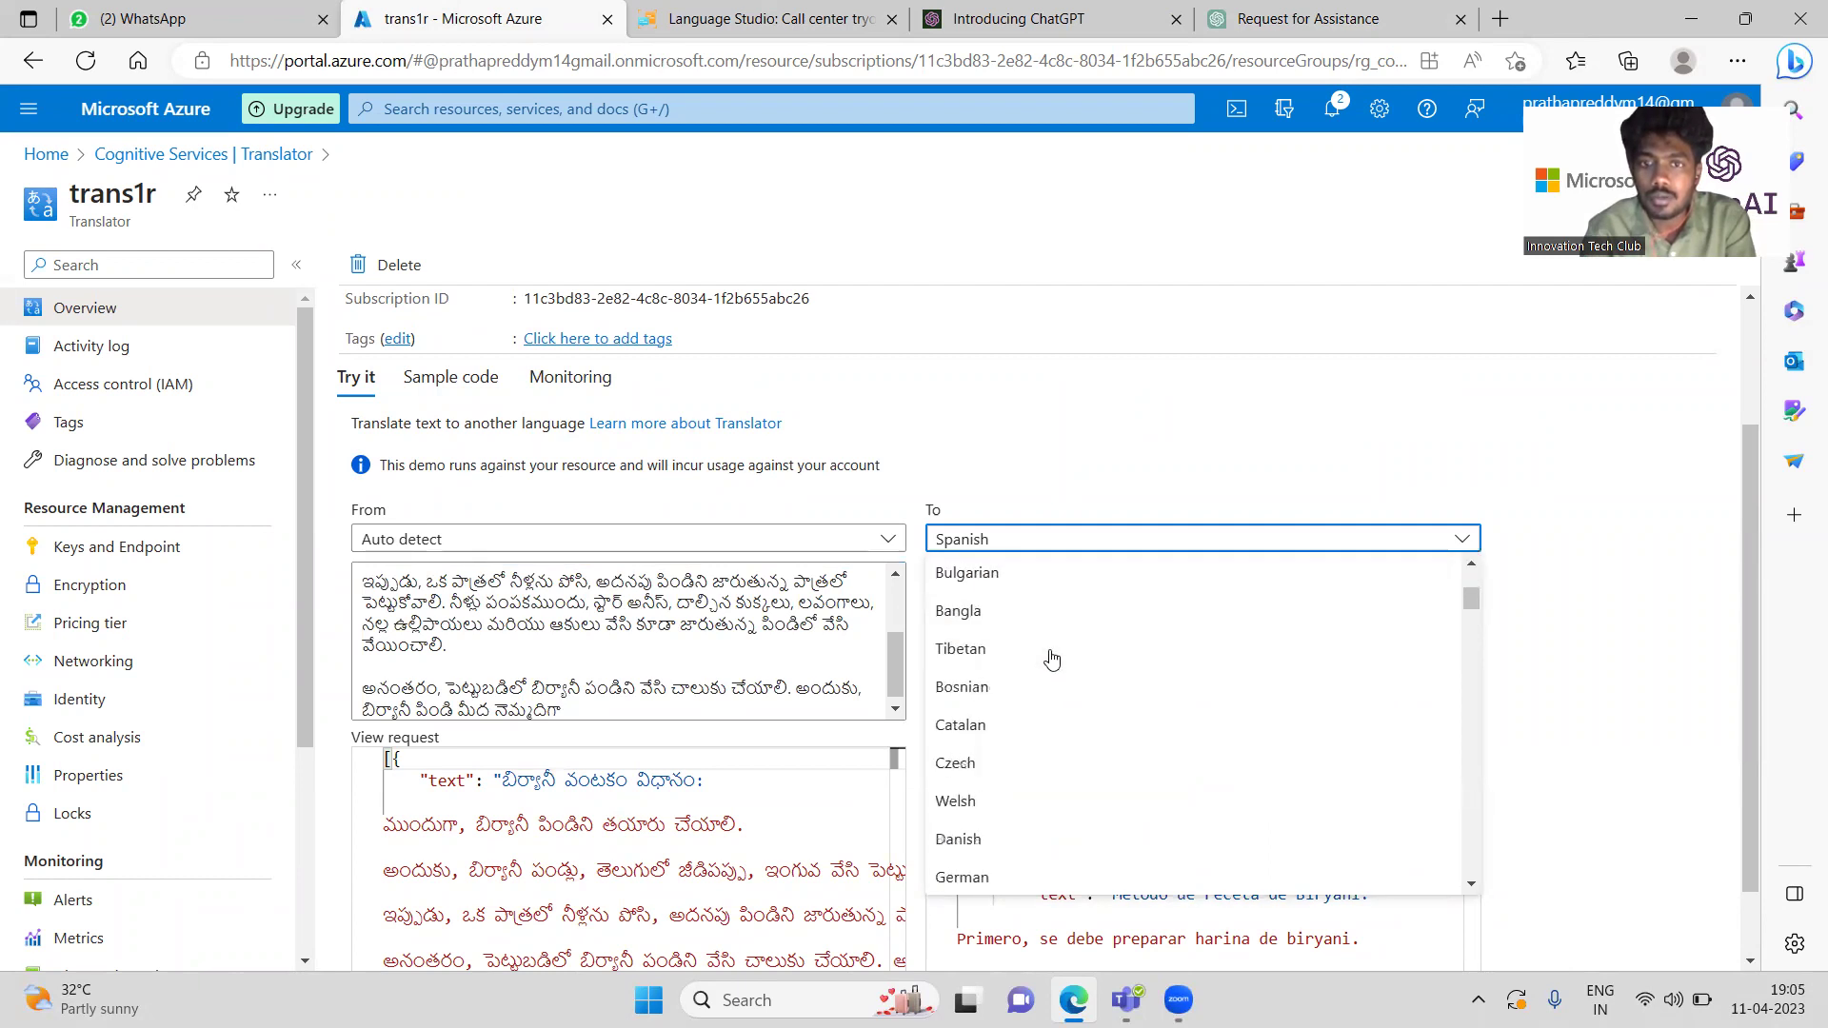
scroll(1051, 657, "down", 3)
scroll(1051, 657, "up", 3)
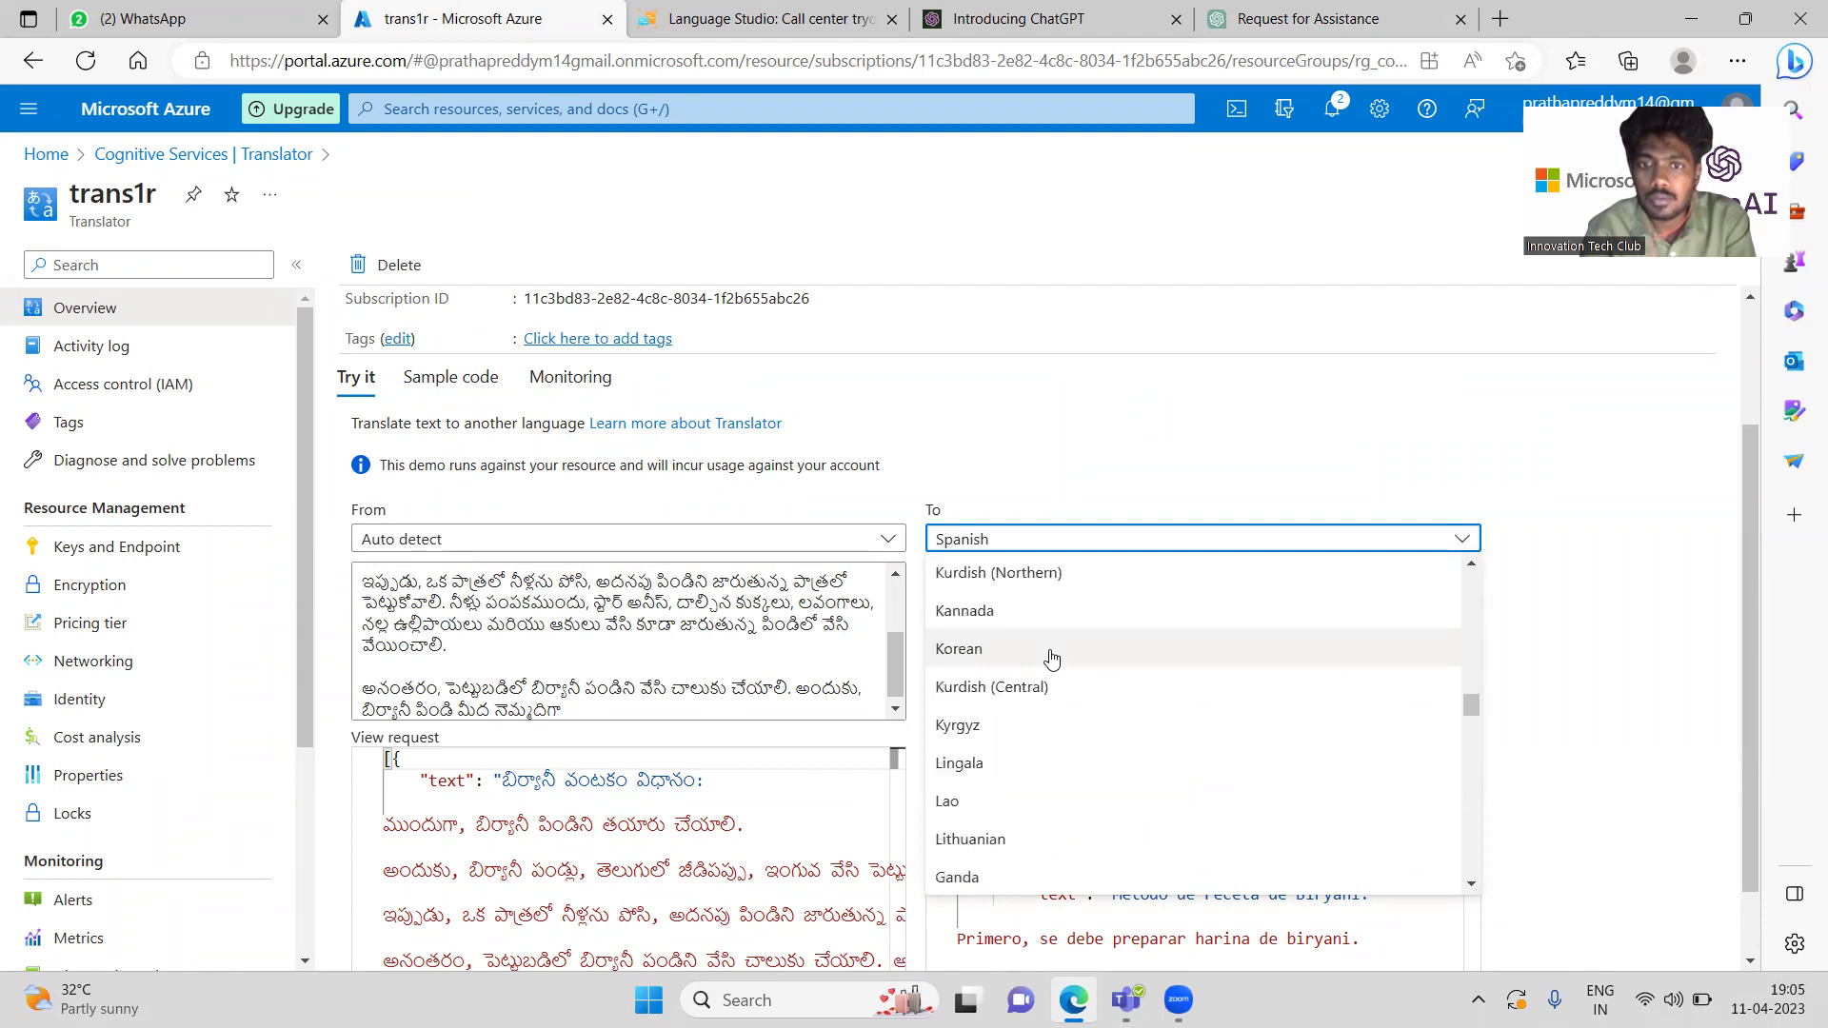
scroll(1052, 657, "down", 10)
scroll(1051, 657, "down", 15)
scroll(1051, 657, "up", 20)
scroll(1051, 658, "up", 8)
scroll(1051, 657, "down", 6)
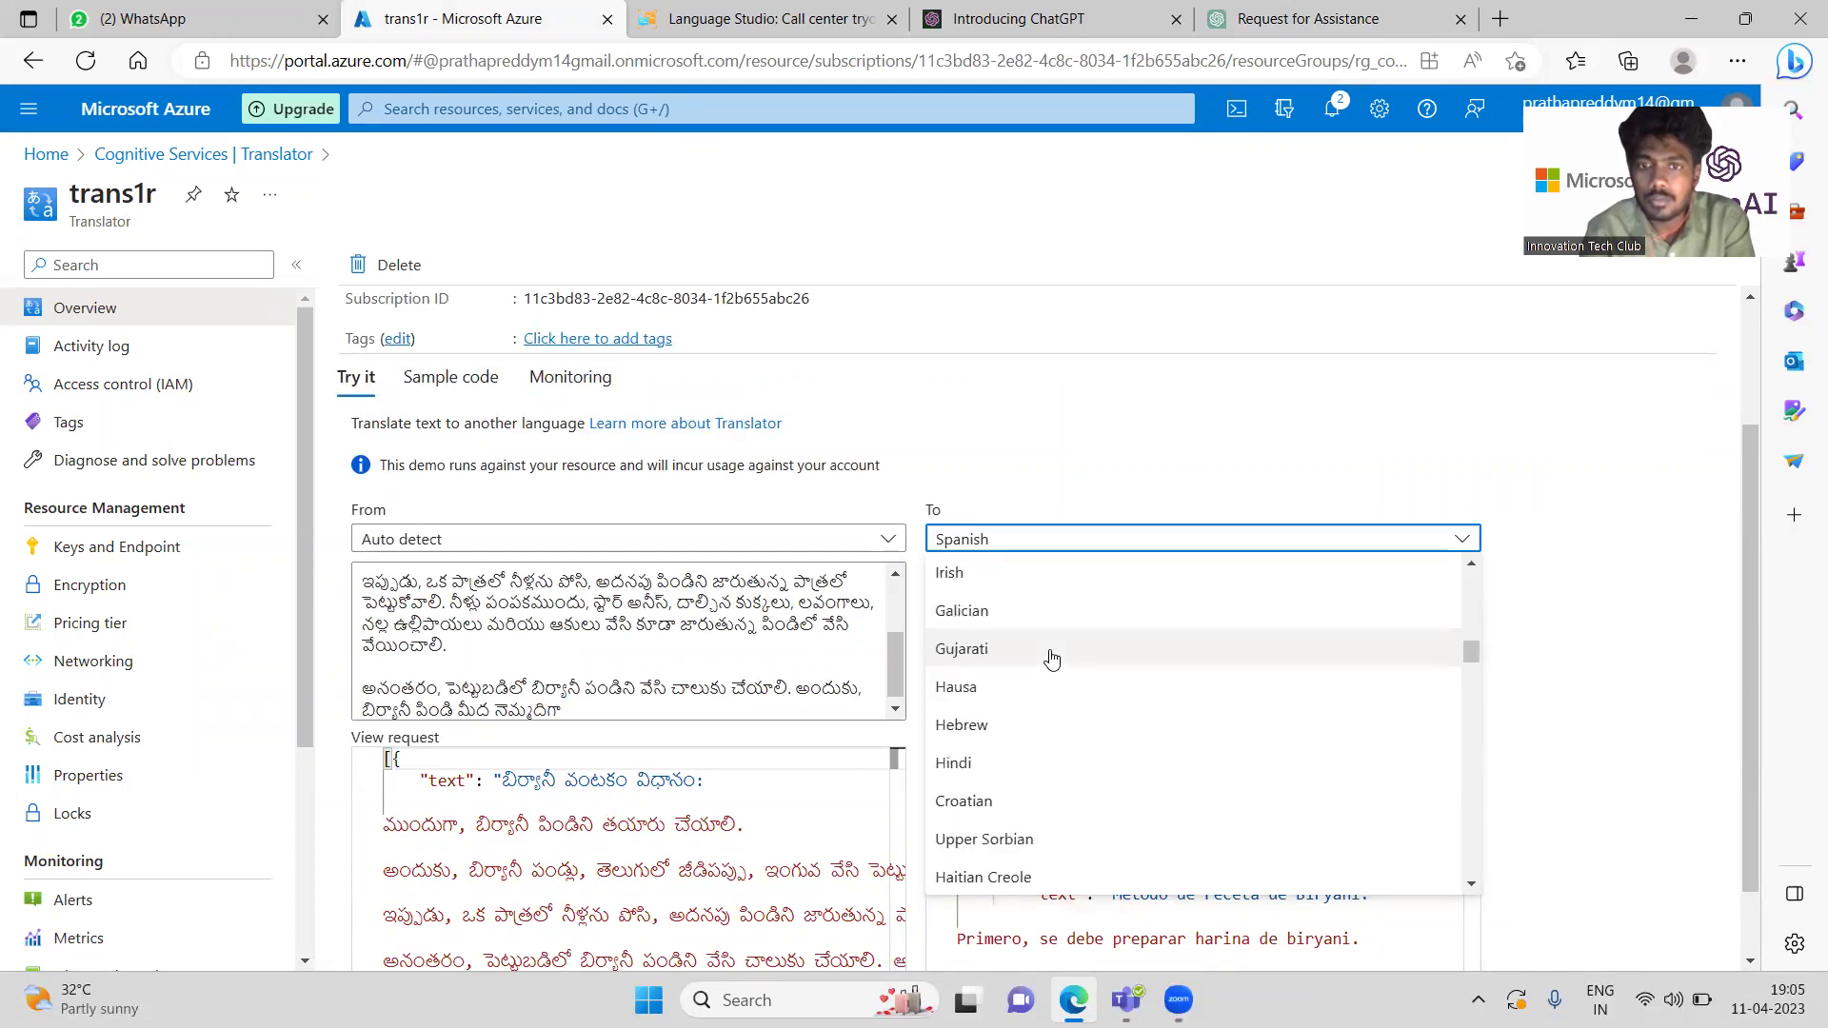
scroll(1051, 657, "up", 4)
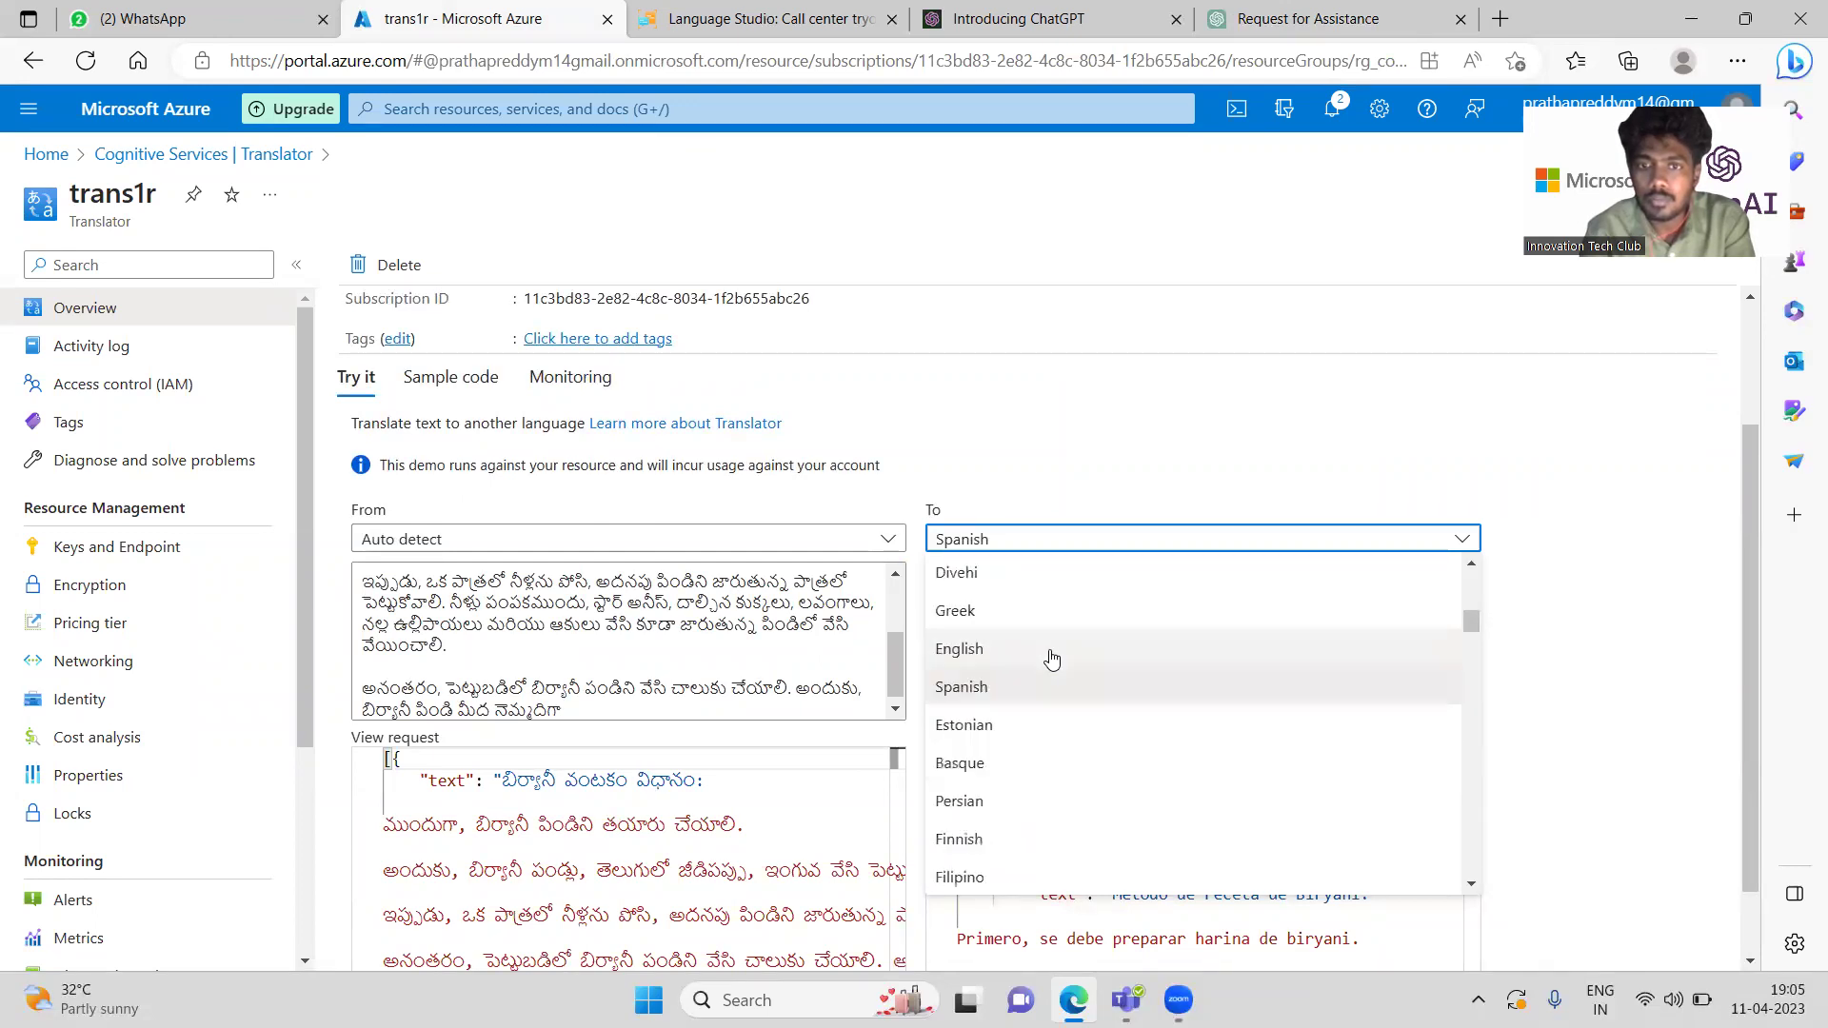
left_click(1000, 647)
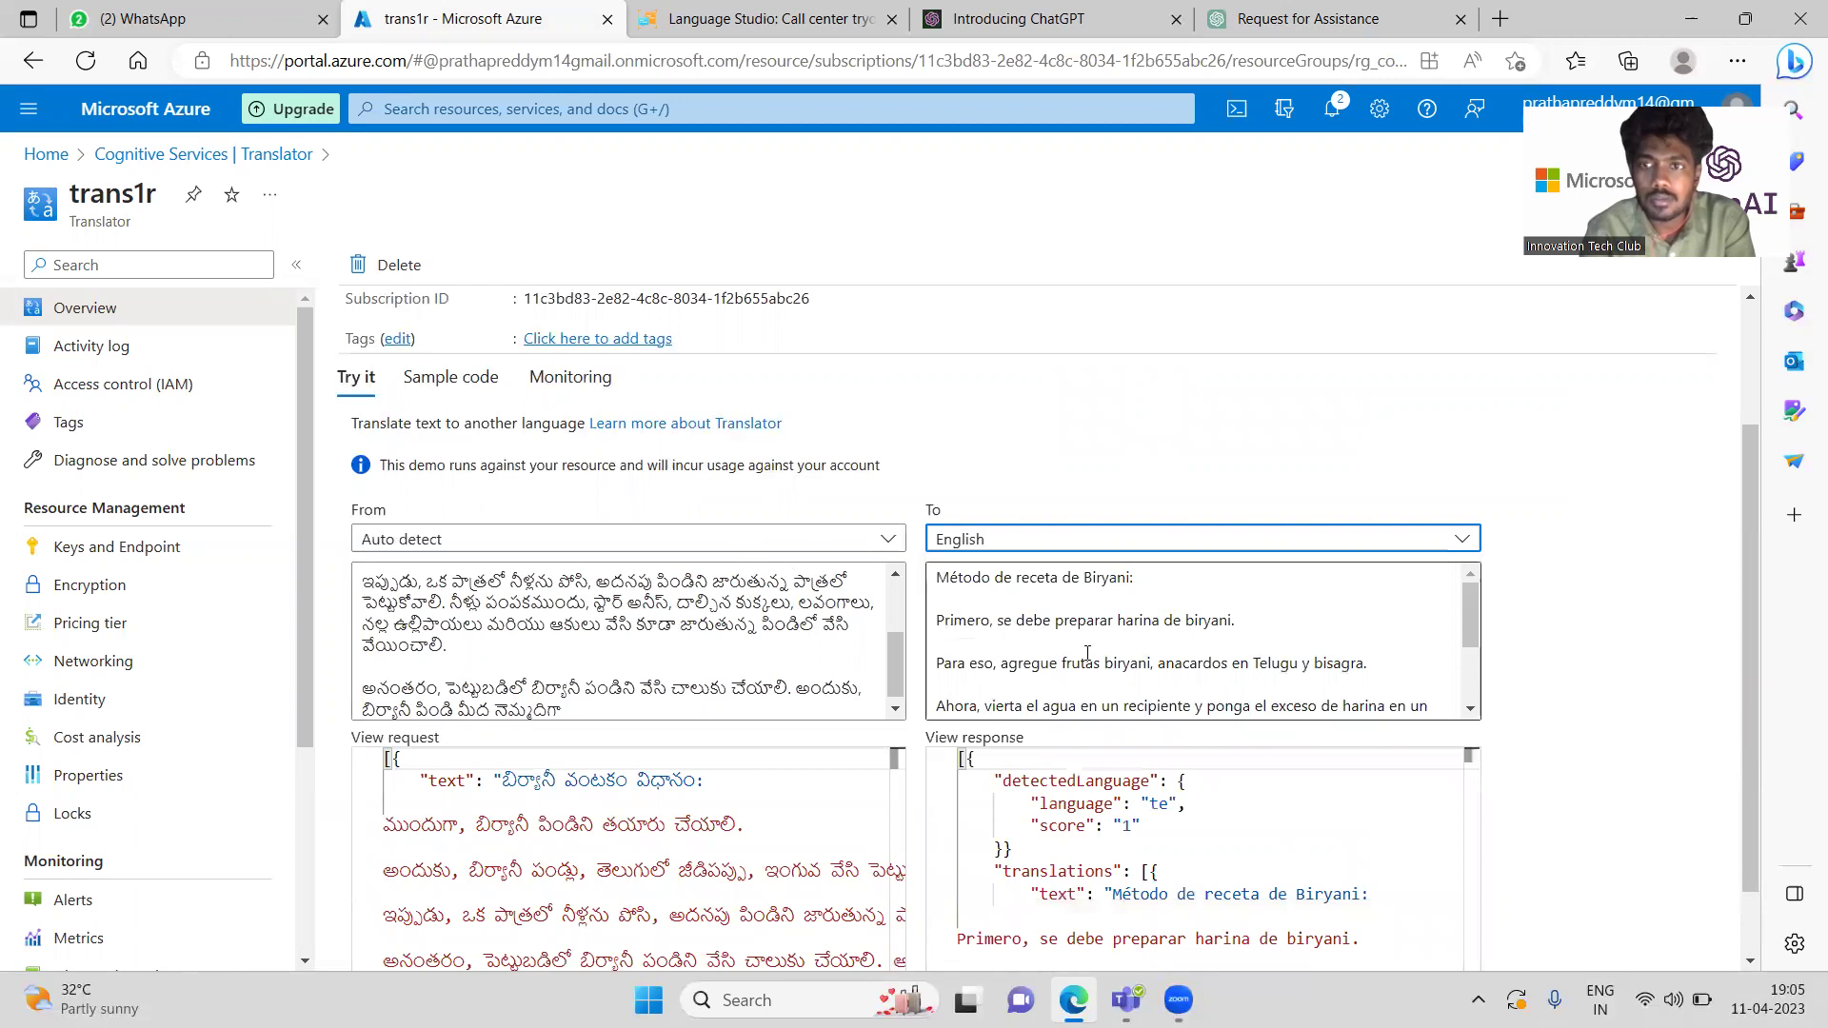
scroll(1215, 636, "up", 2)
scroll(1215, 637, "down", 3)
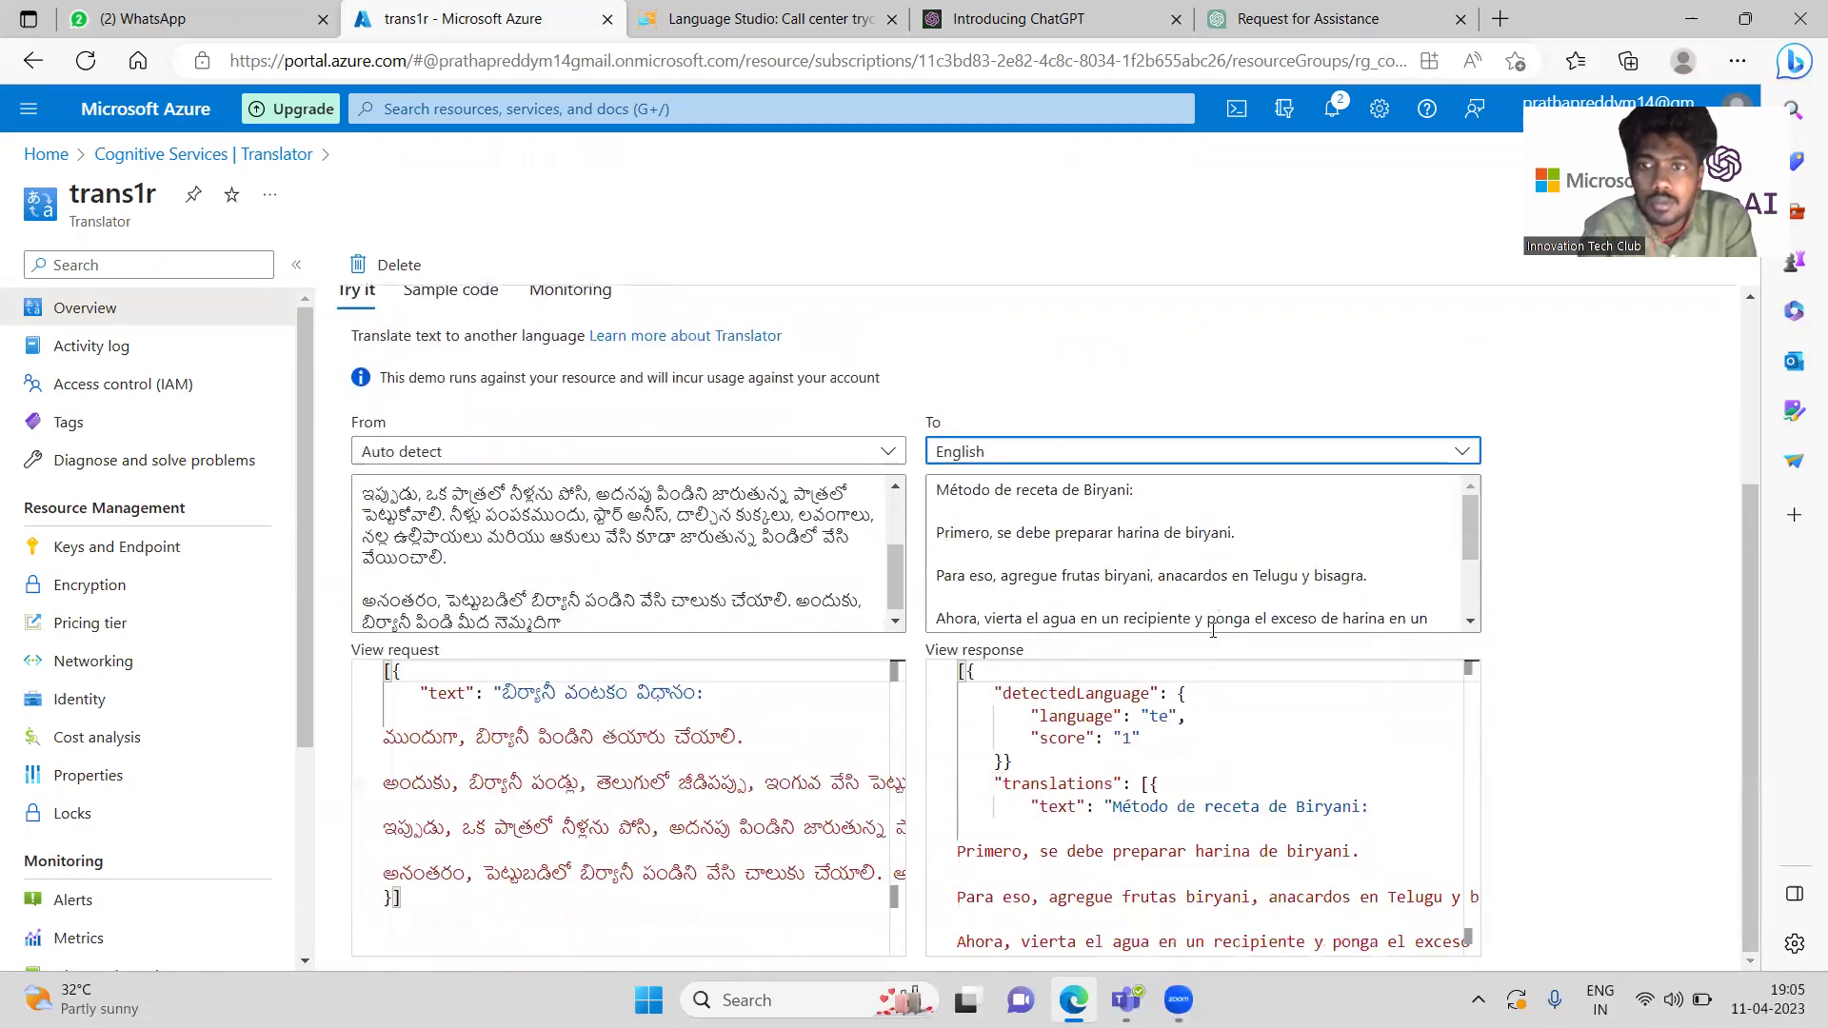
left_click(1132, 455)
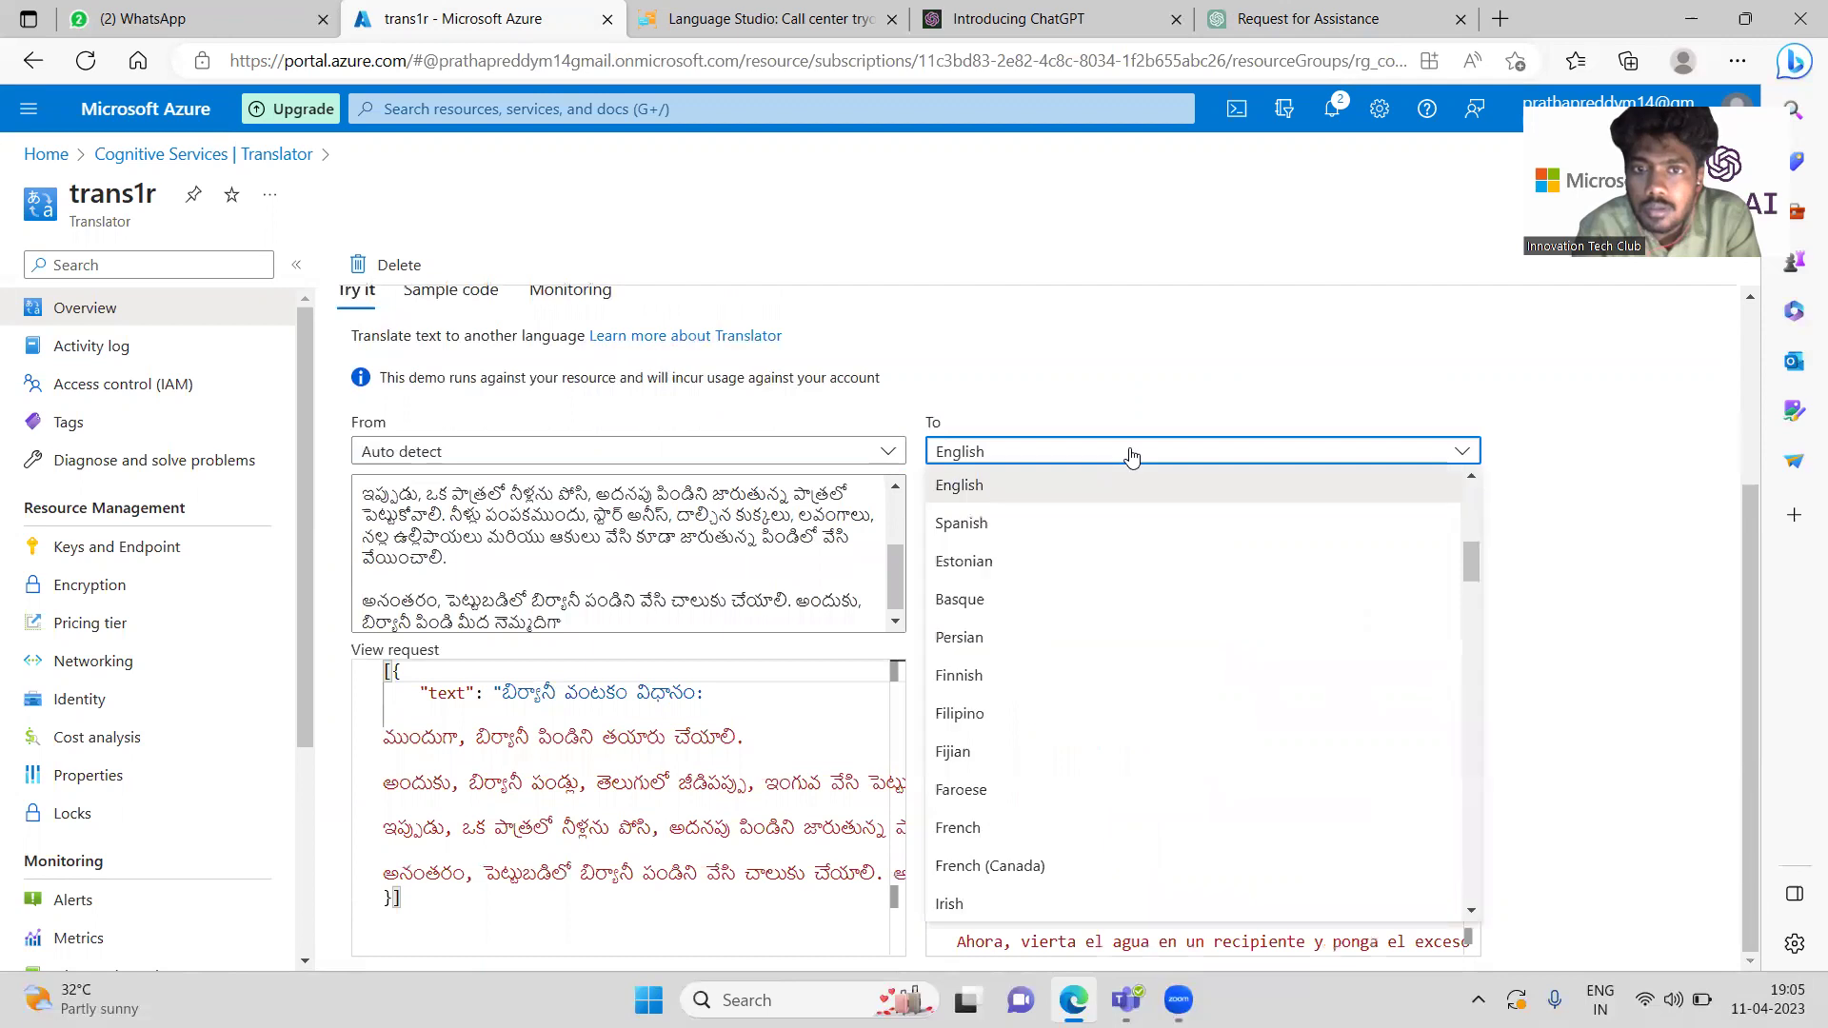
left_click(1061, 489)
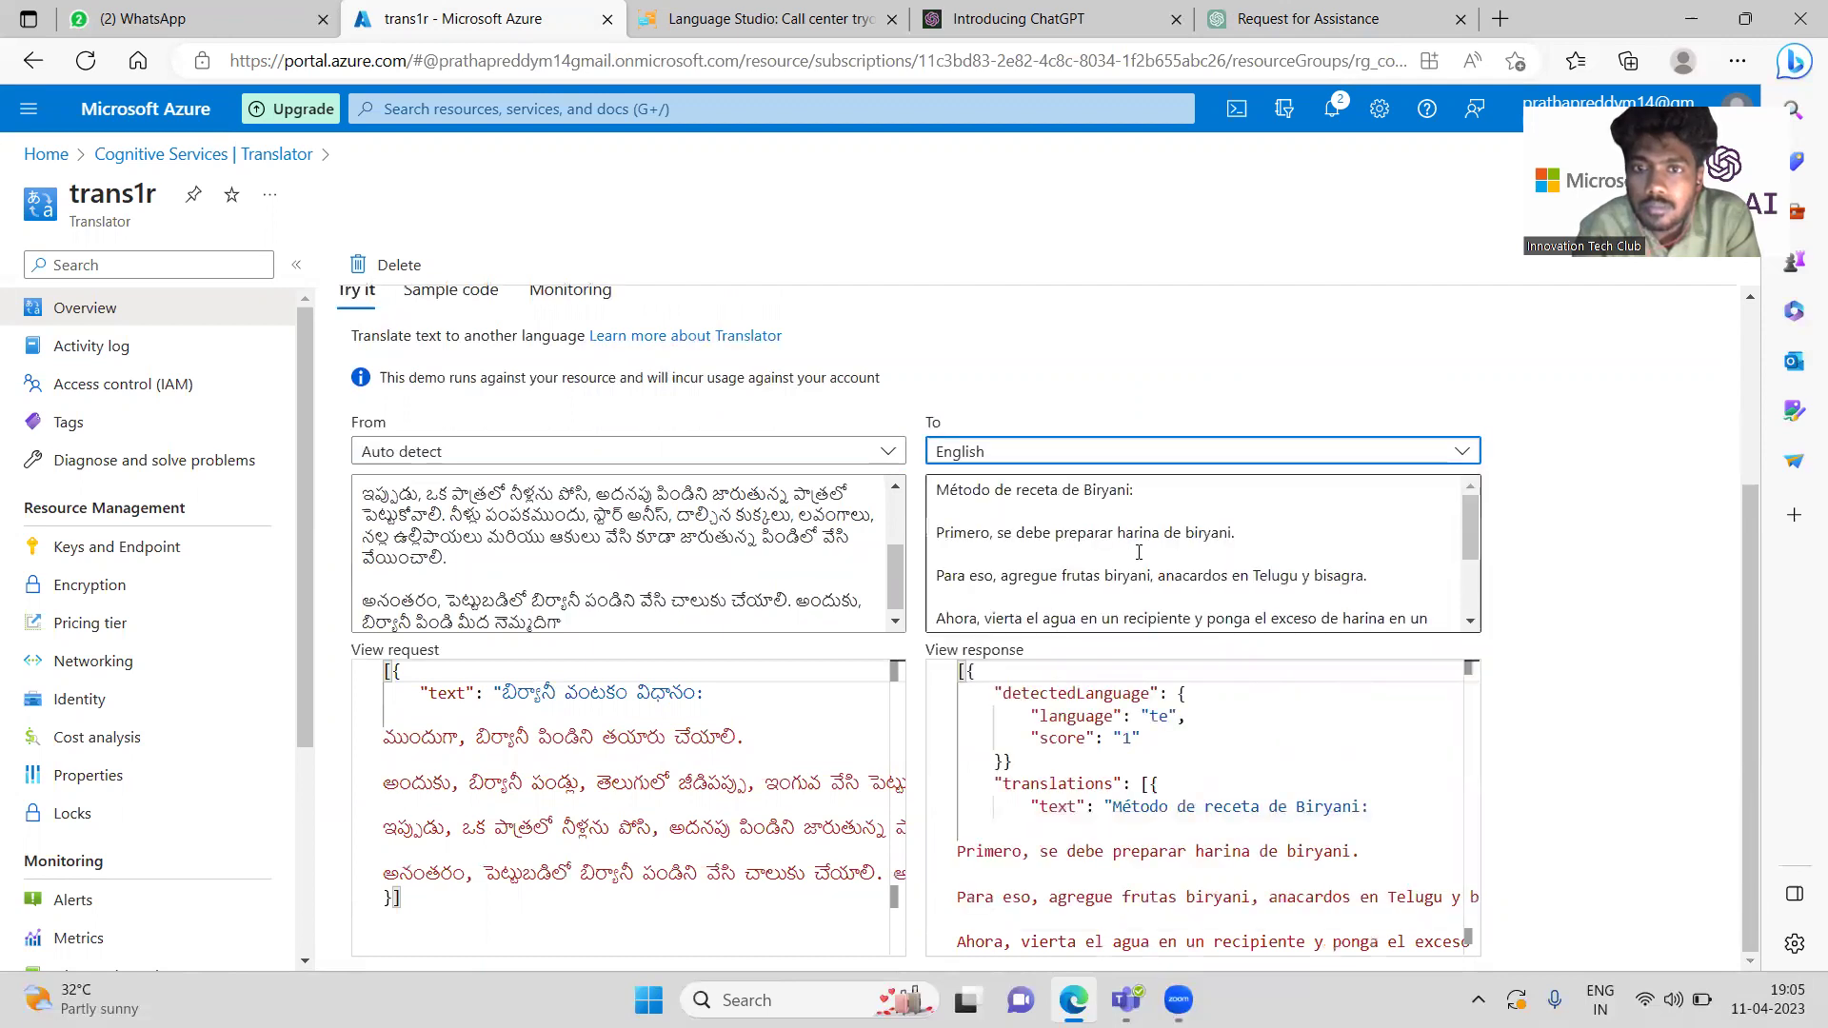
scroll(1242, 539, "down", 2)
scroll(1242, 539, "up", 2)
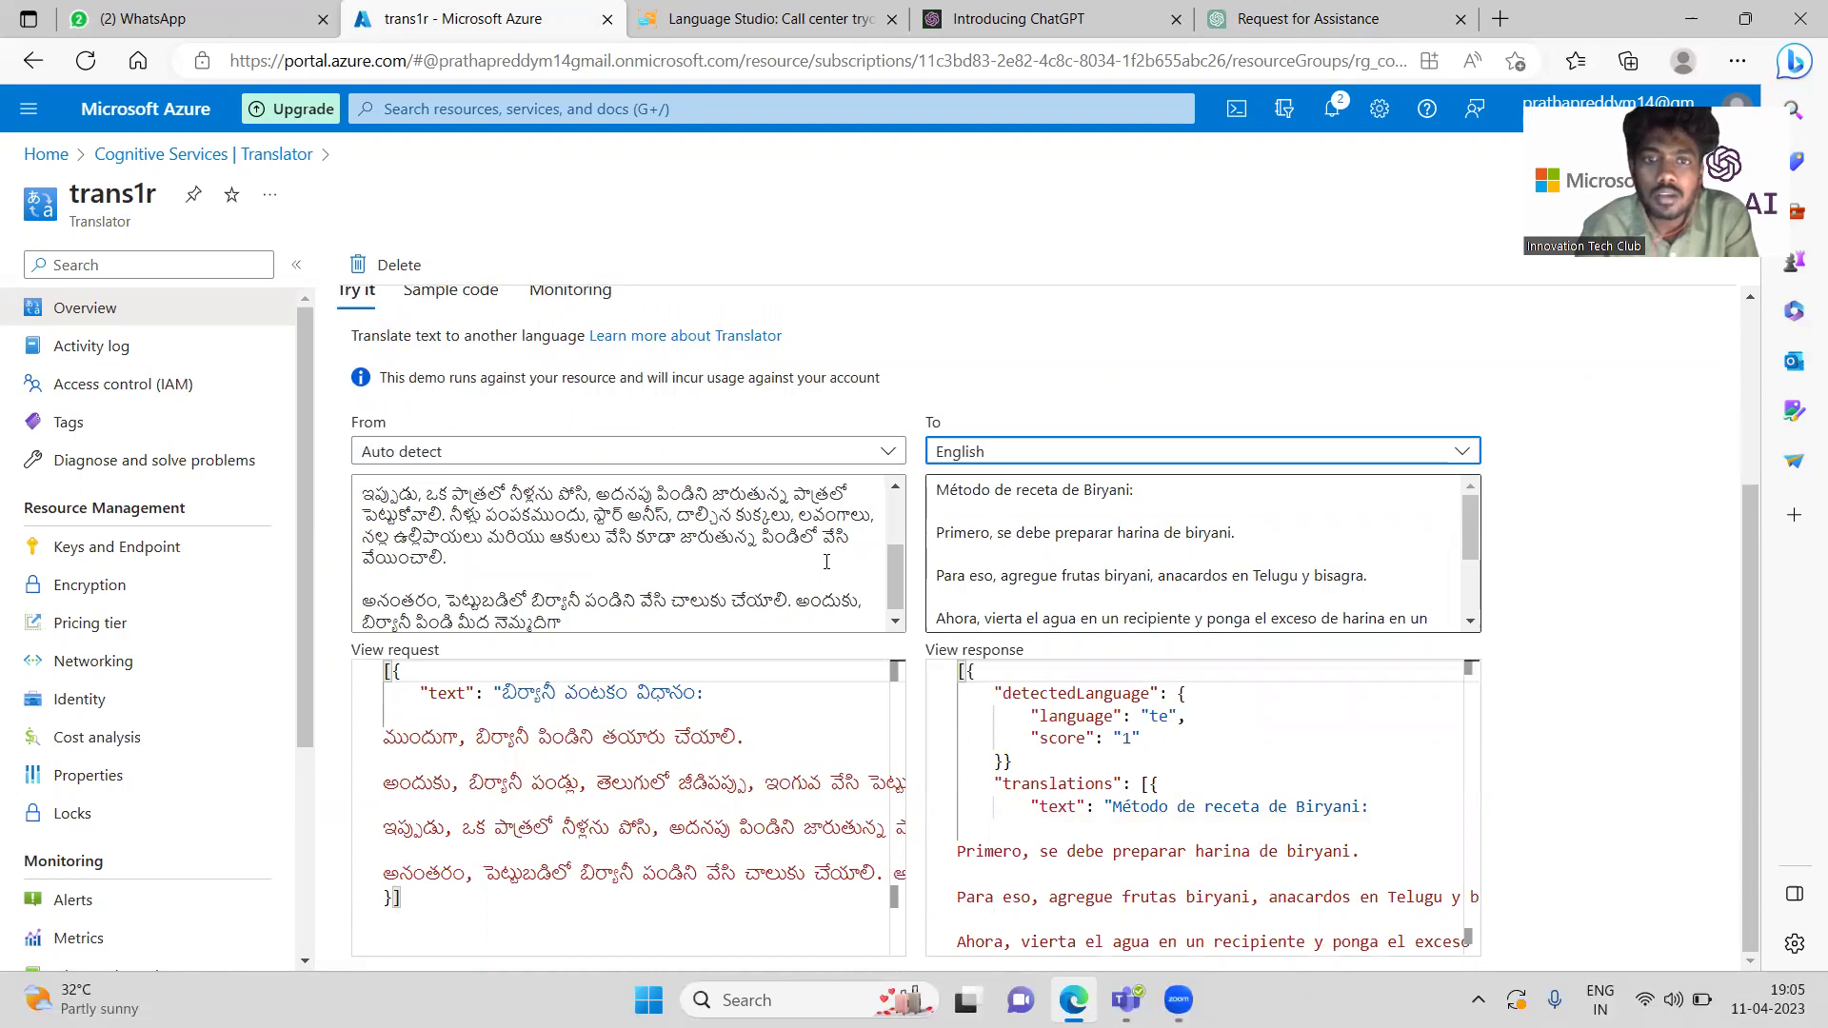
Clear the source text, paste the Telugu recipe again to rerun the translation, and look through the English output.
left_click(583, 620)
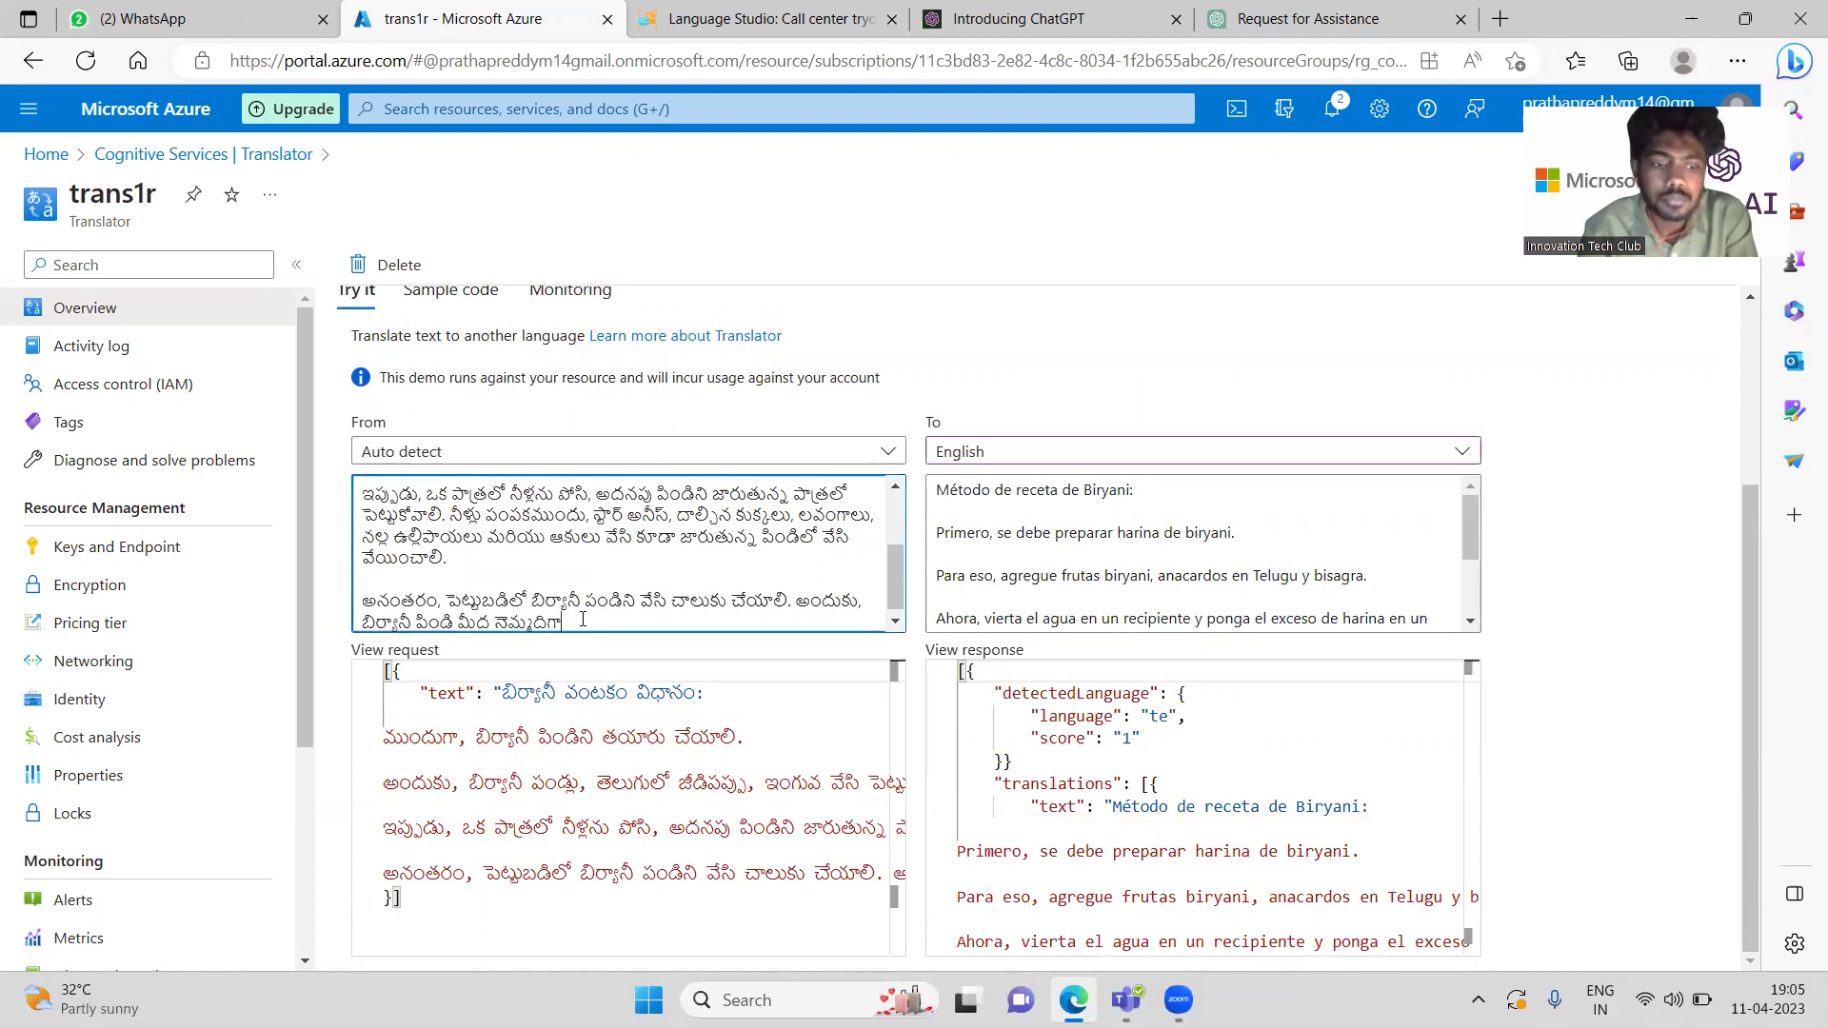
key("ctrl+a")
key("BackSpace")
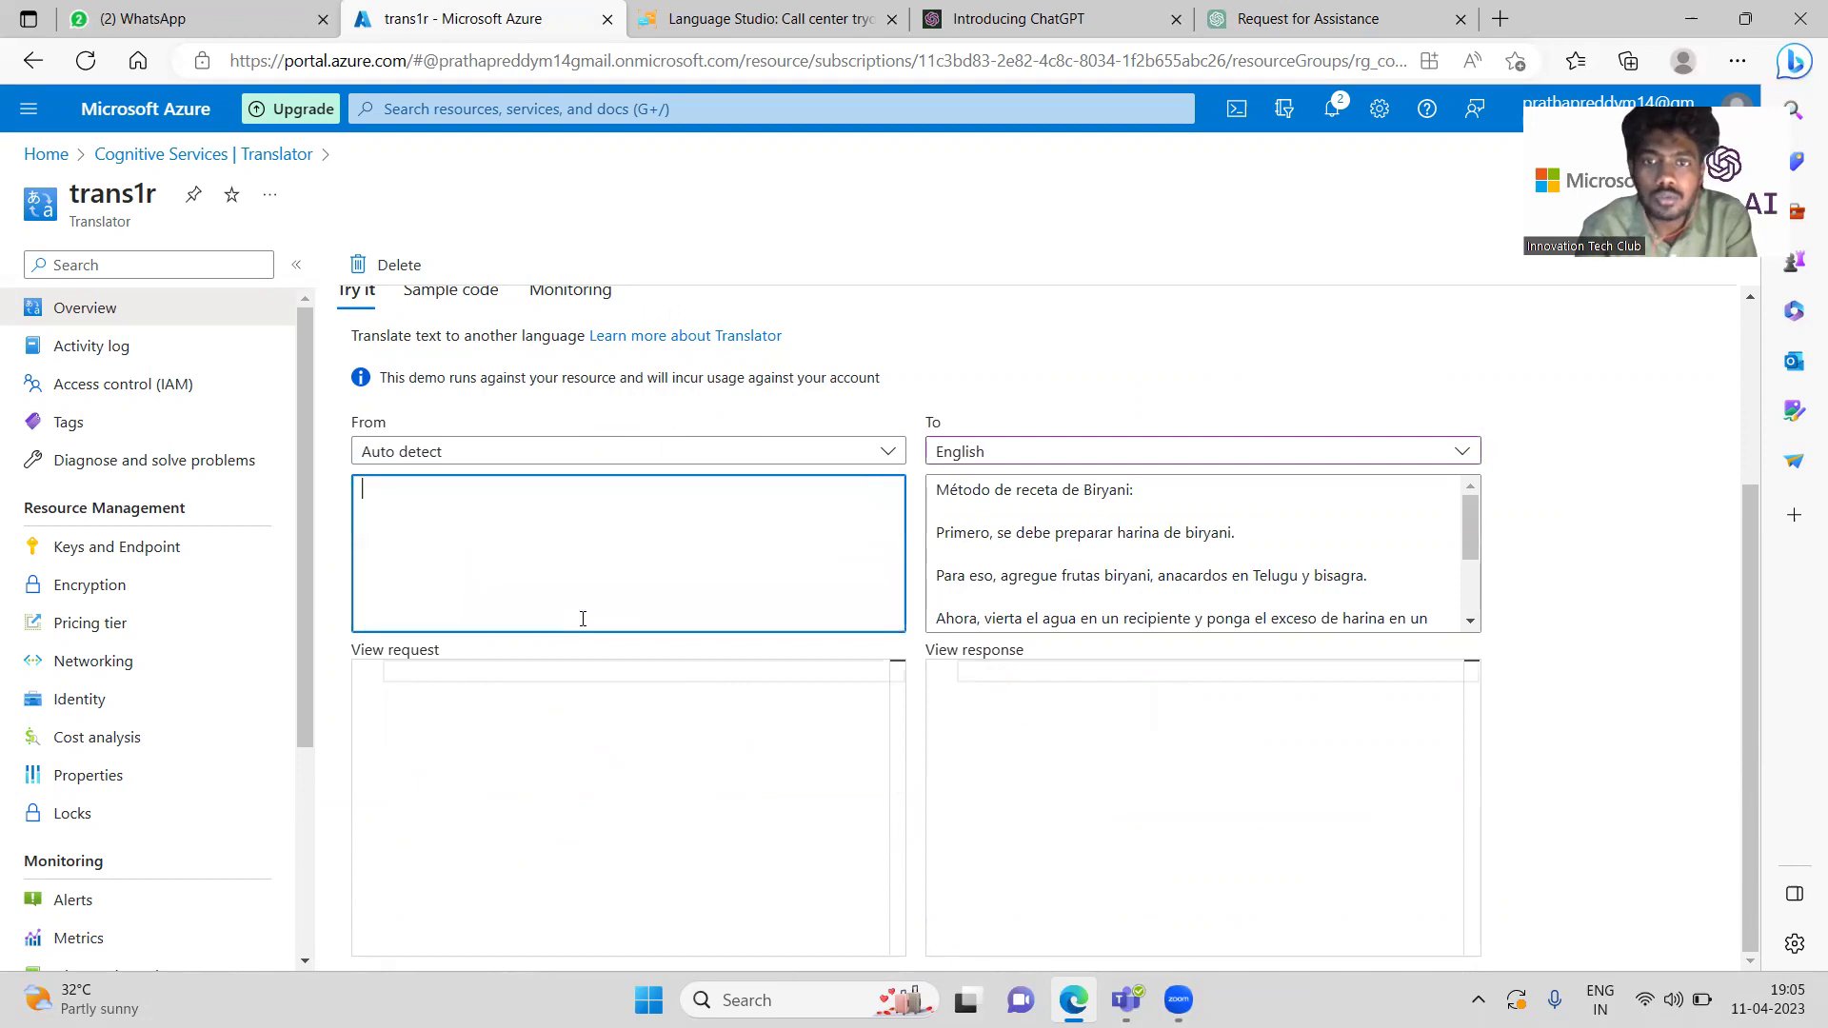
key("ctrl+v")
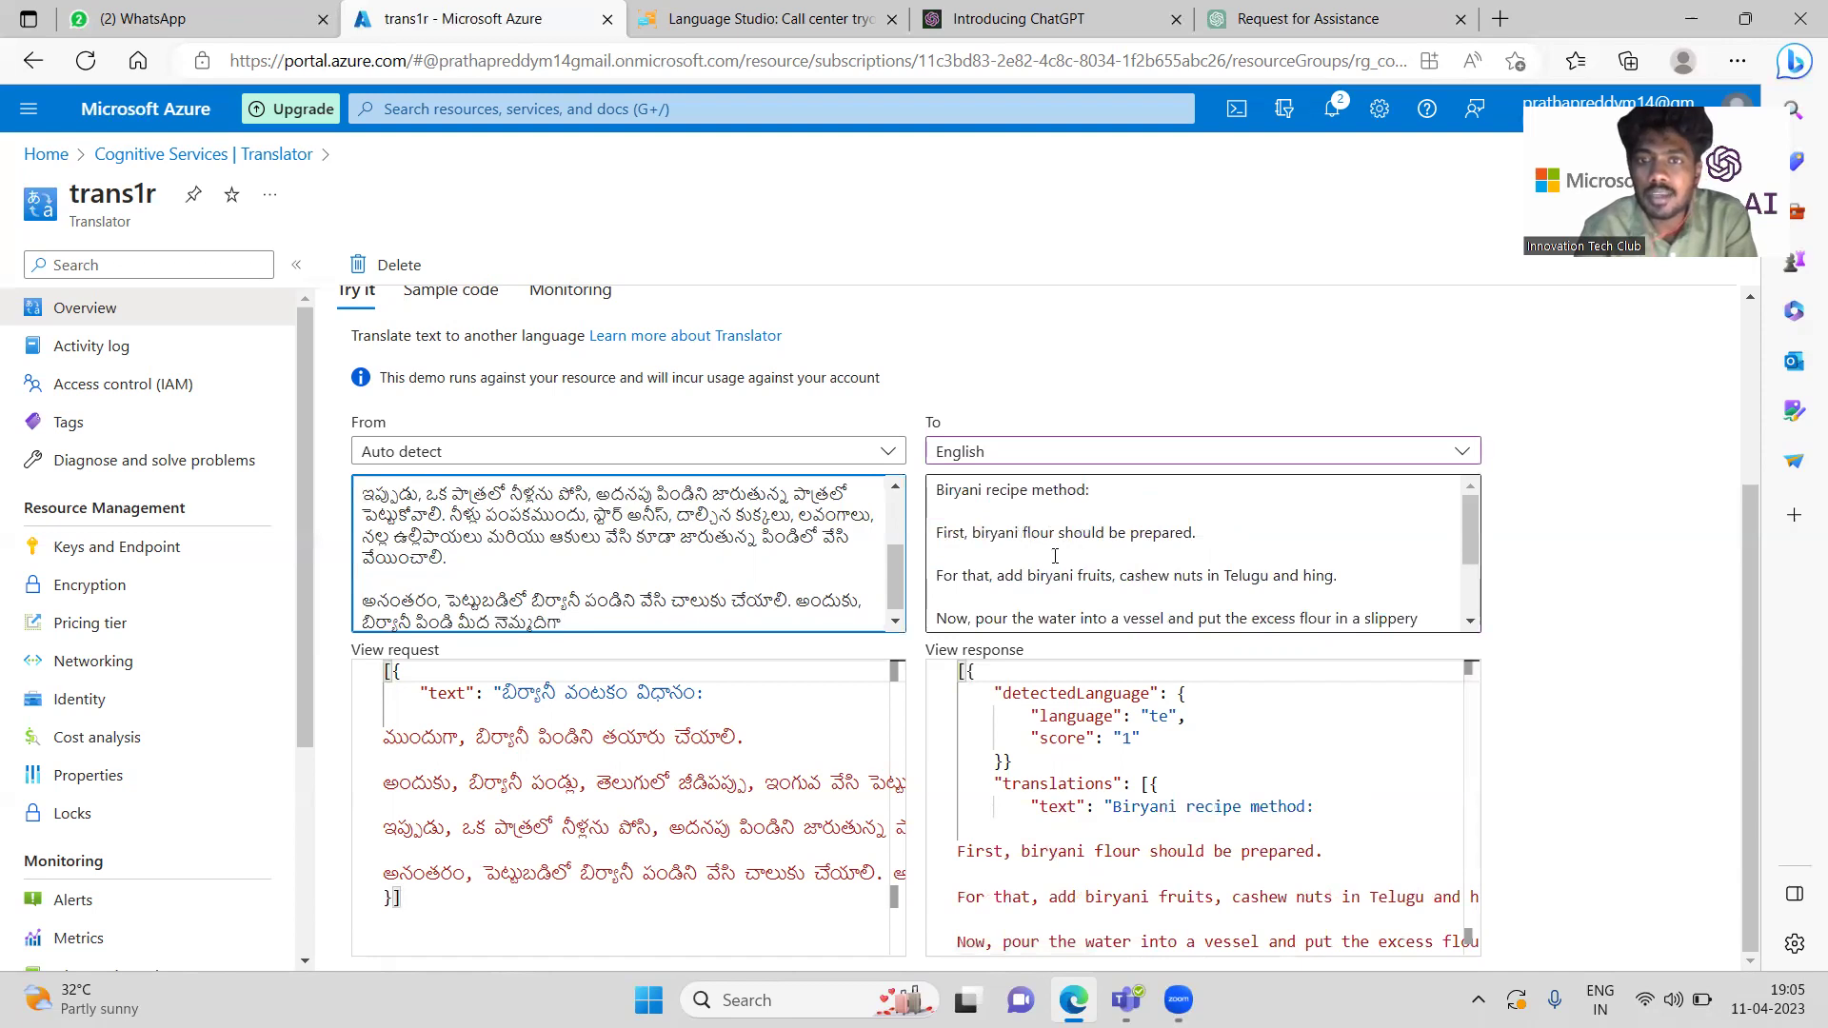
scroll(1274, 550, "down", 3)
scroll(1274, 550, "up", 3)
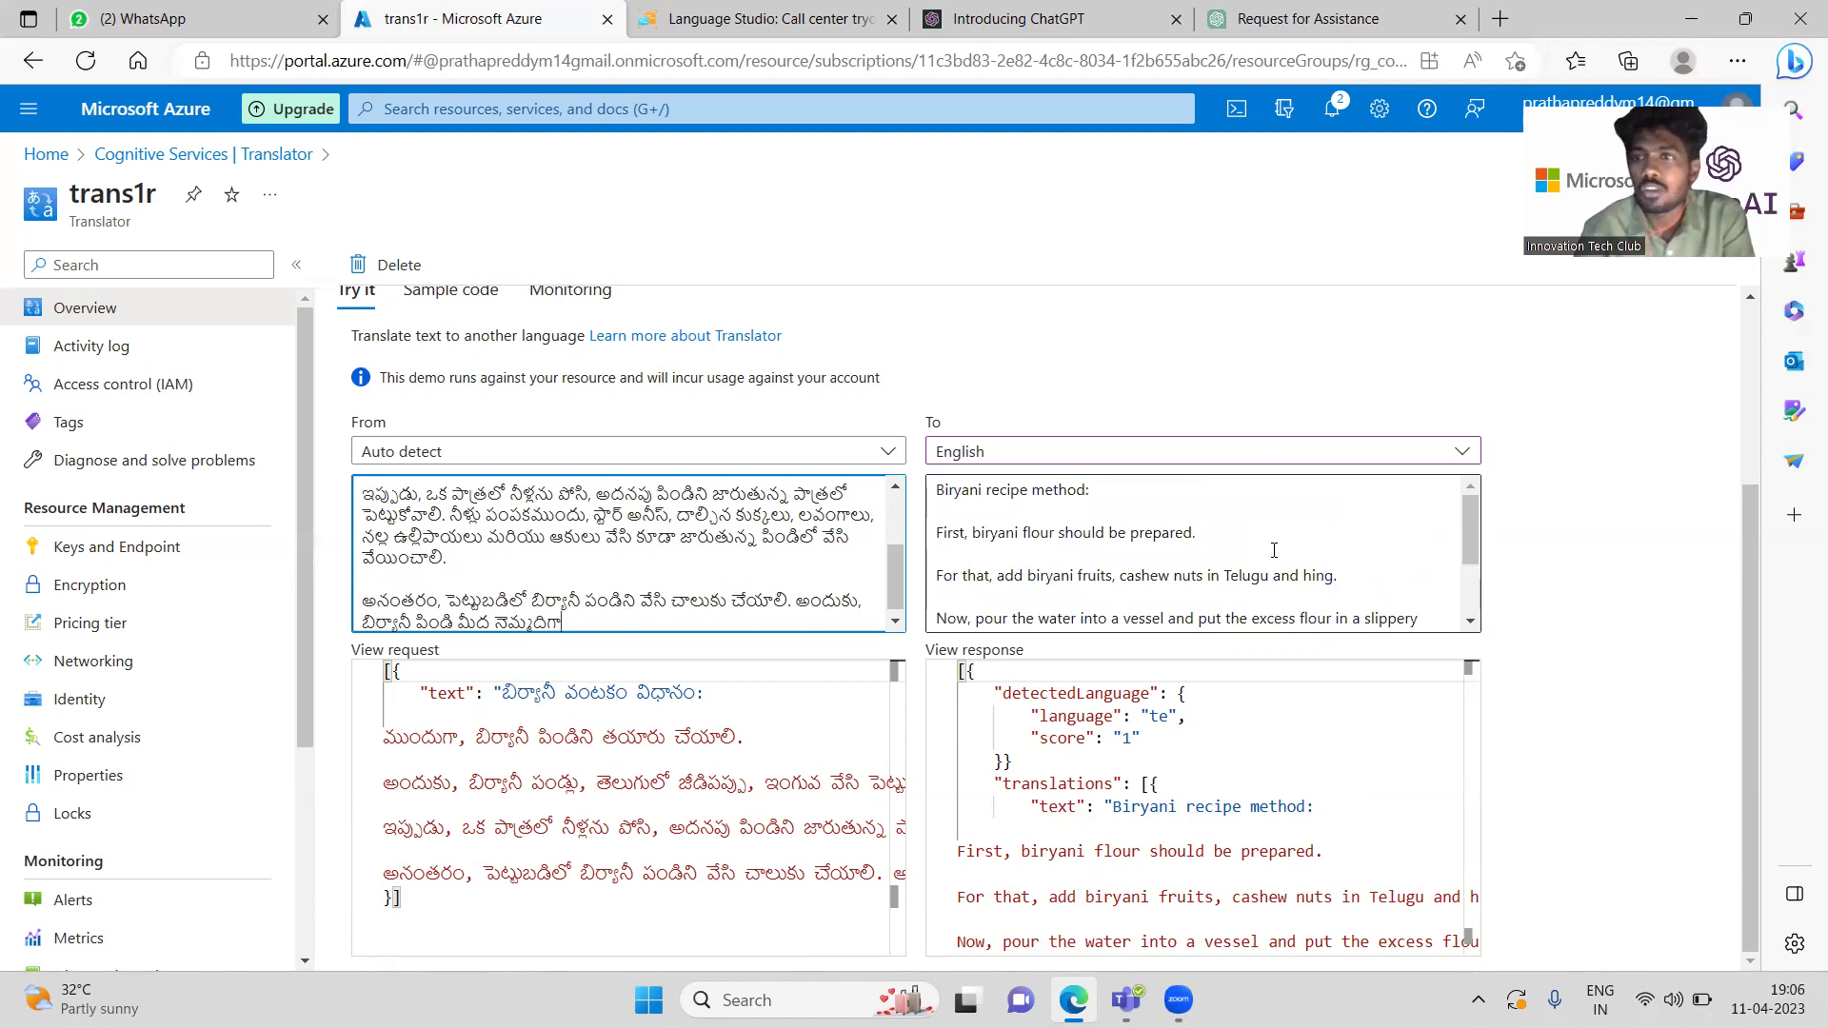
Set the translation demo's target language to Yoruba and its source language to Arabic.
left_click(1105, 455)
scroll(1009, 560, "down", 10)
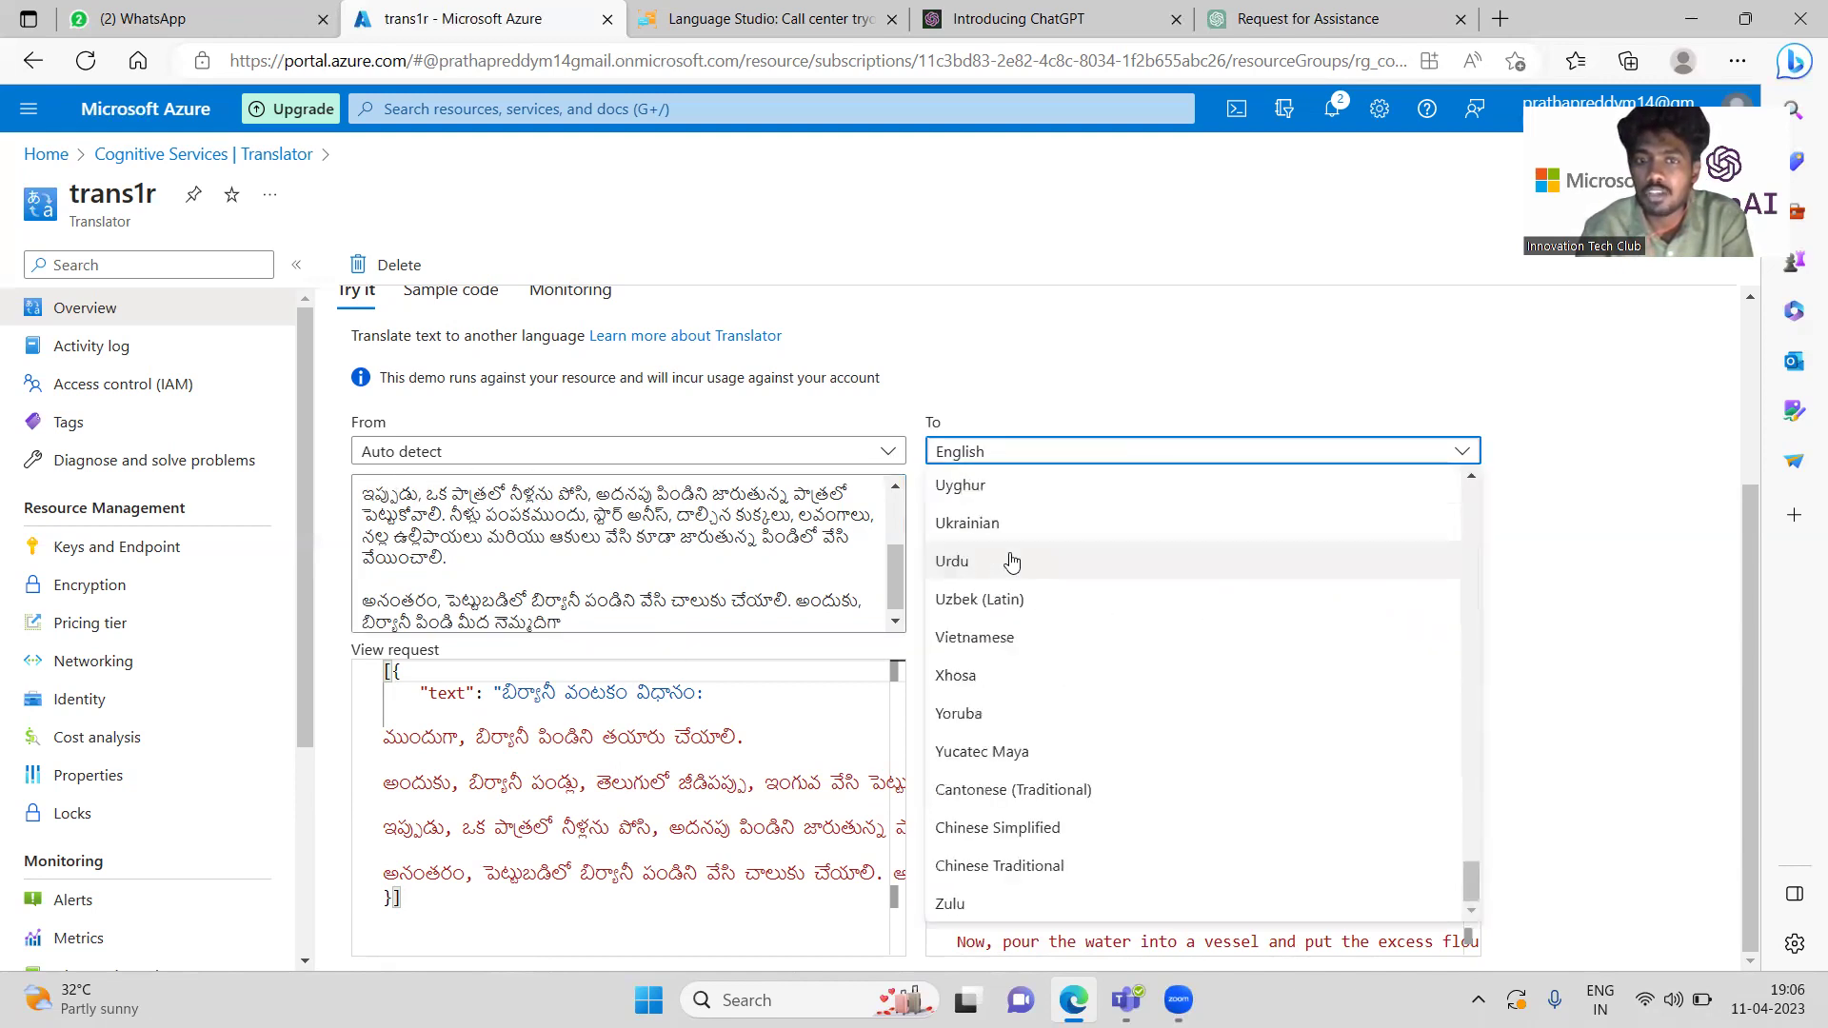
left_click(998, 713)
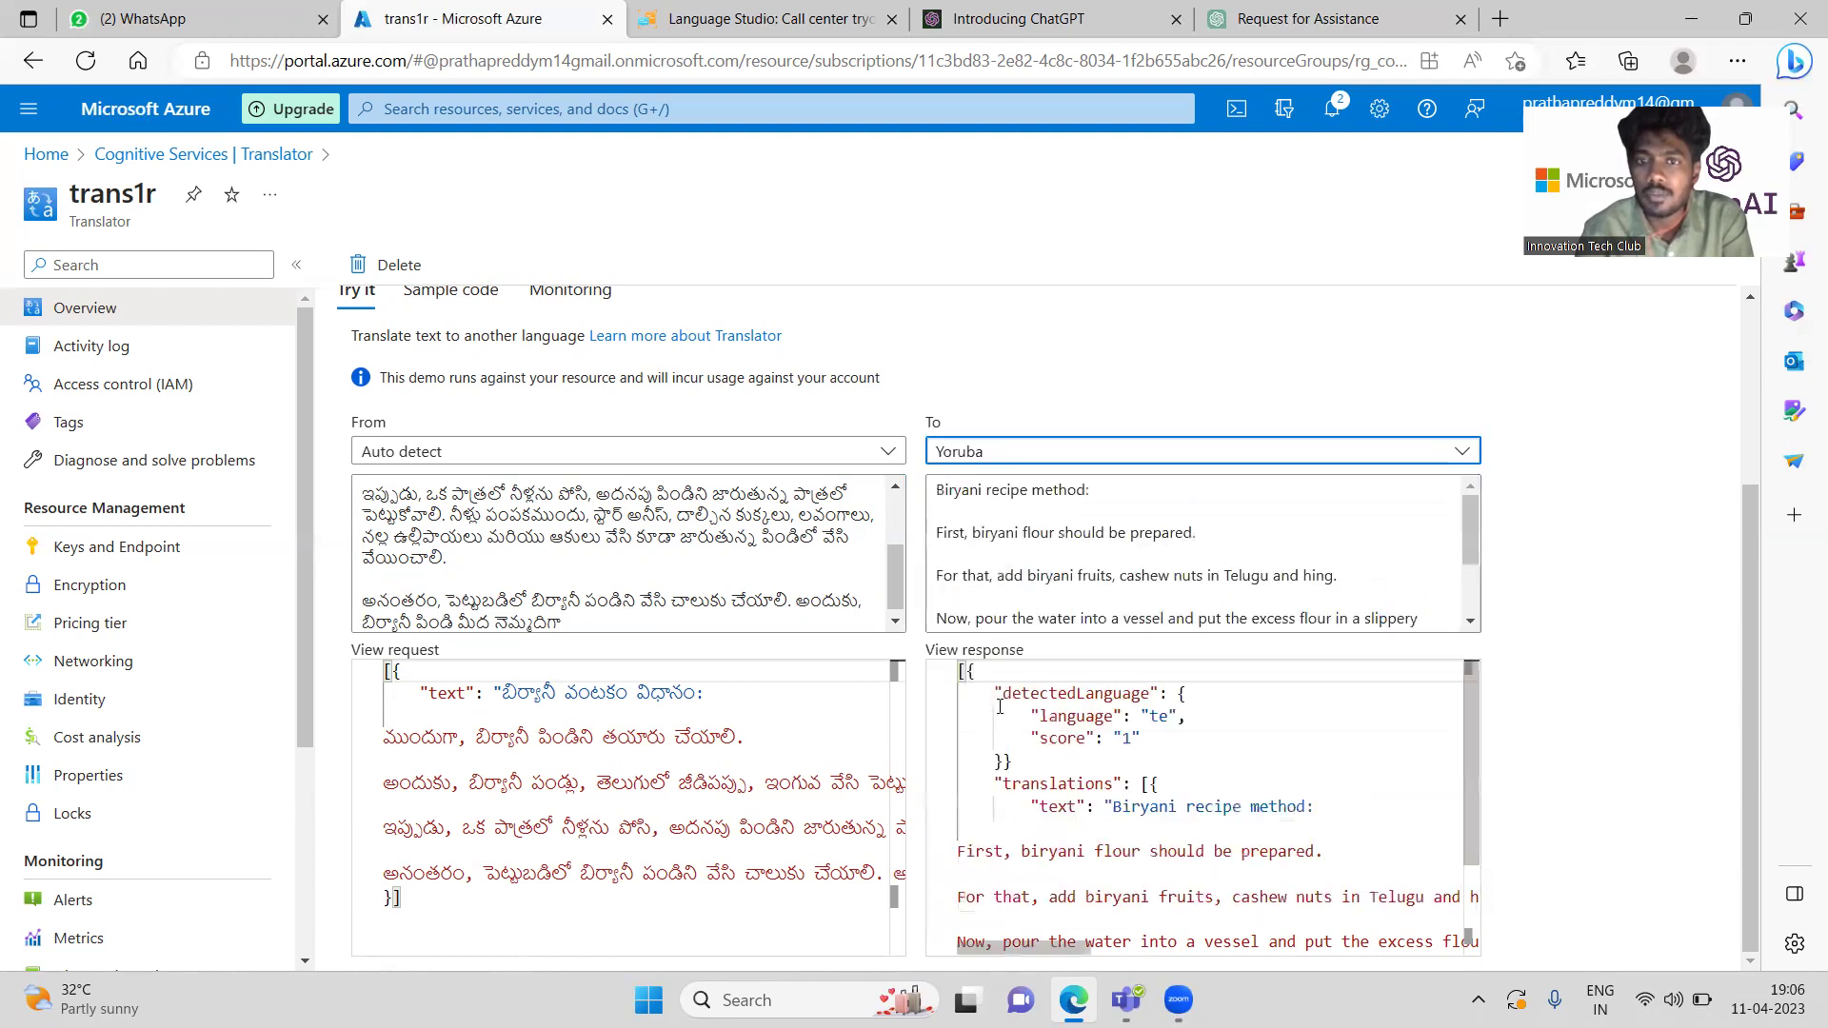
left_click(705, 453)
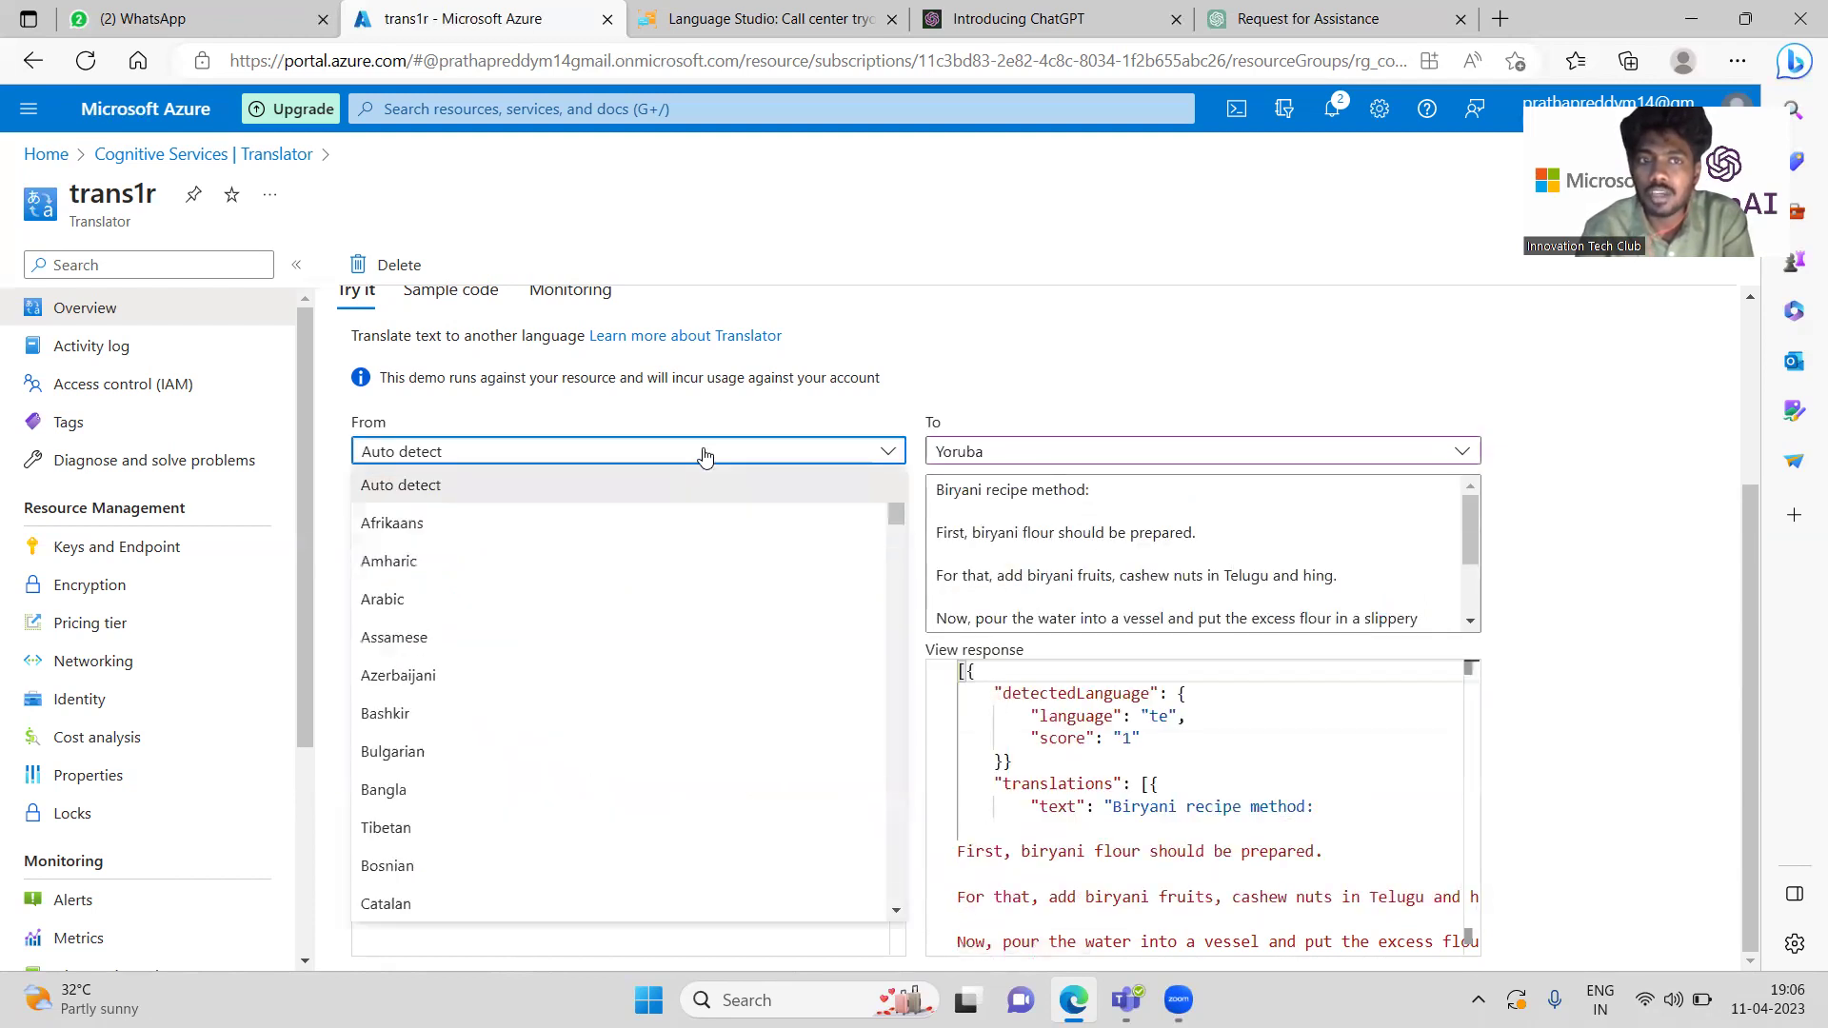
left_click(526, 602)
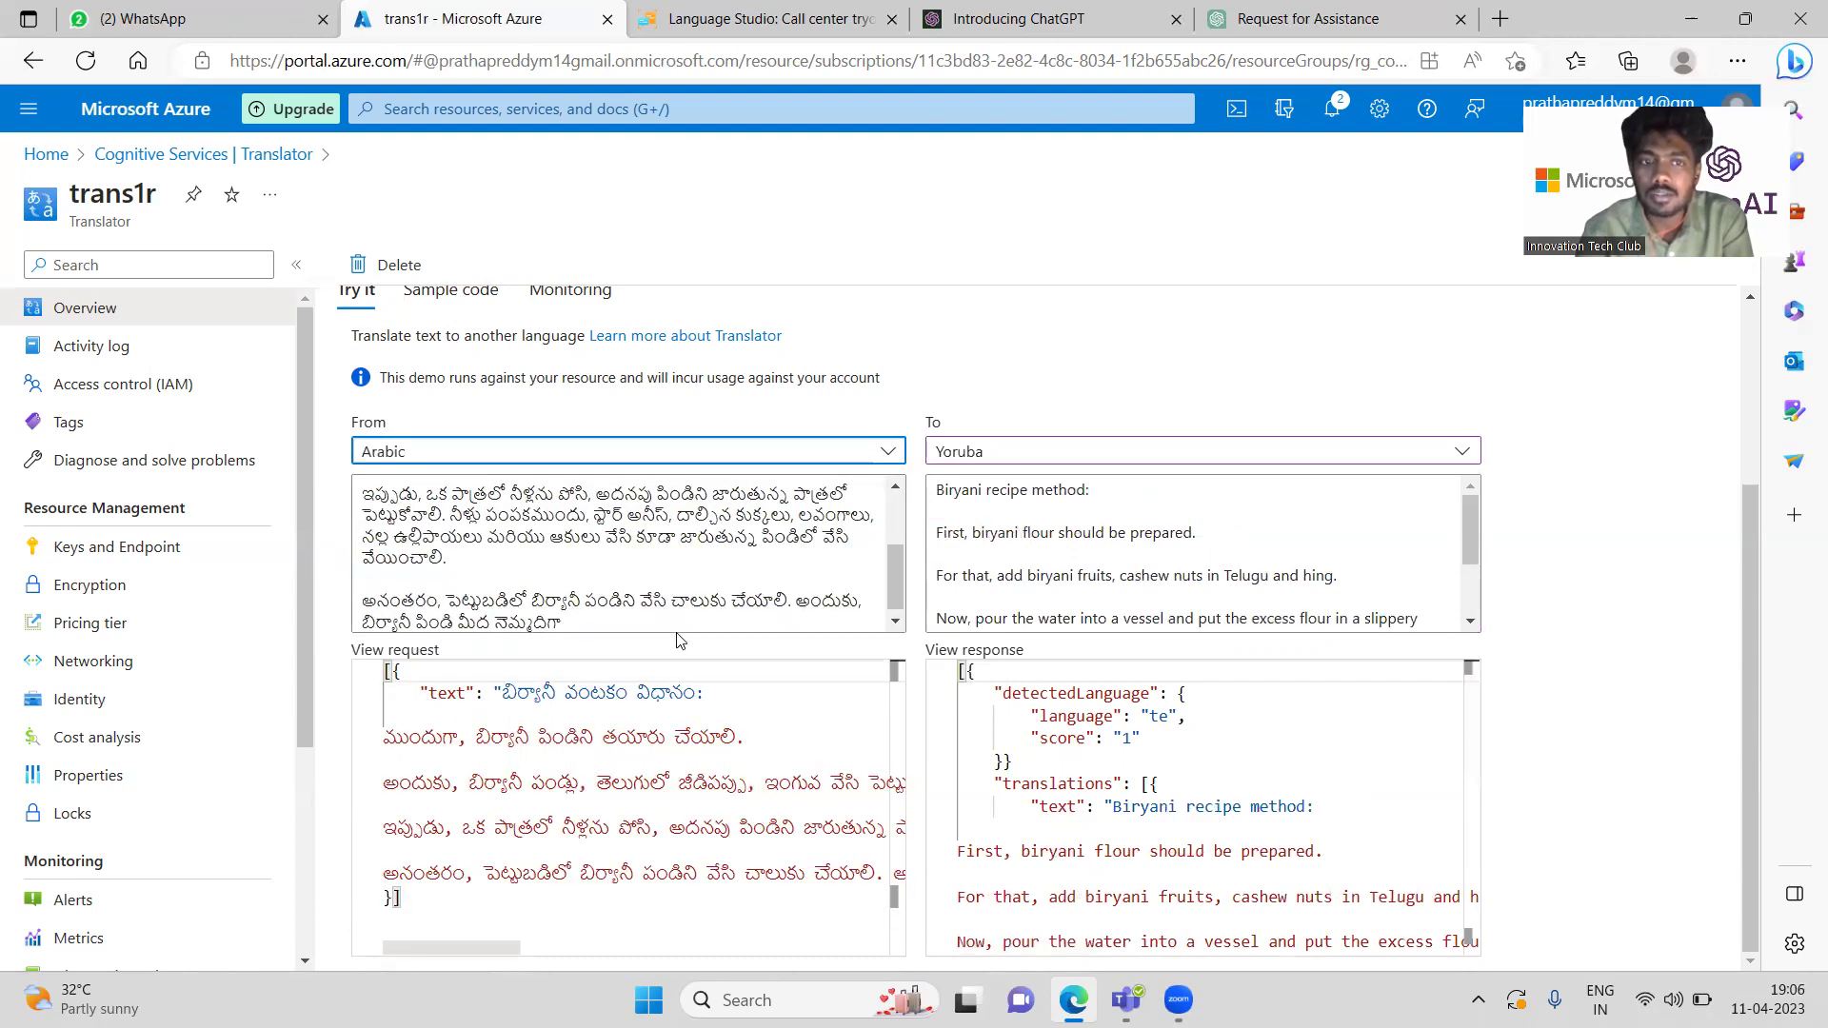
Return to Cognitive Services, discarding the unsaved edits, and browse the Speech, Language and Vision services on its overview page.
scroll(504, 353, "up", 3)
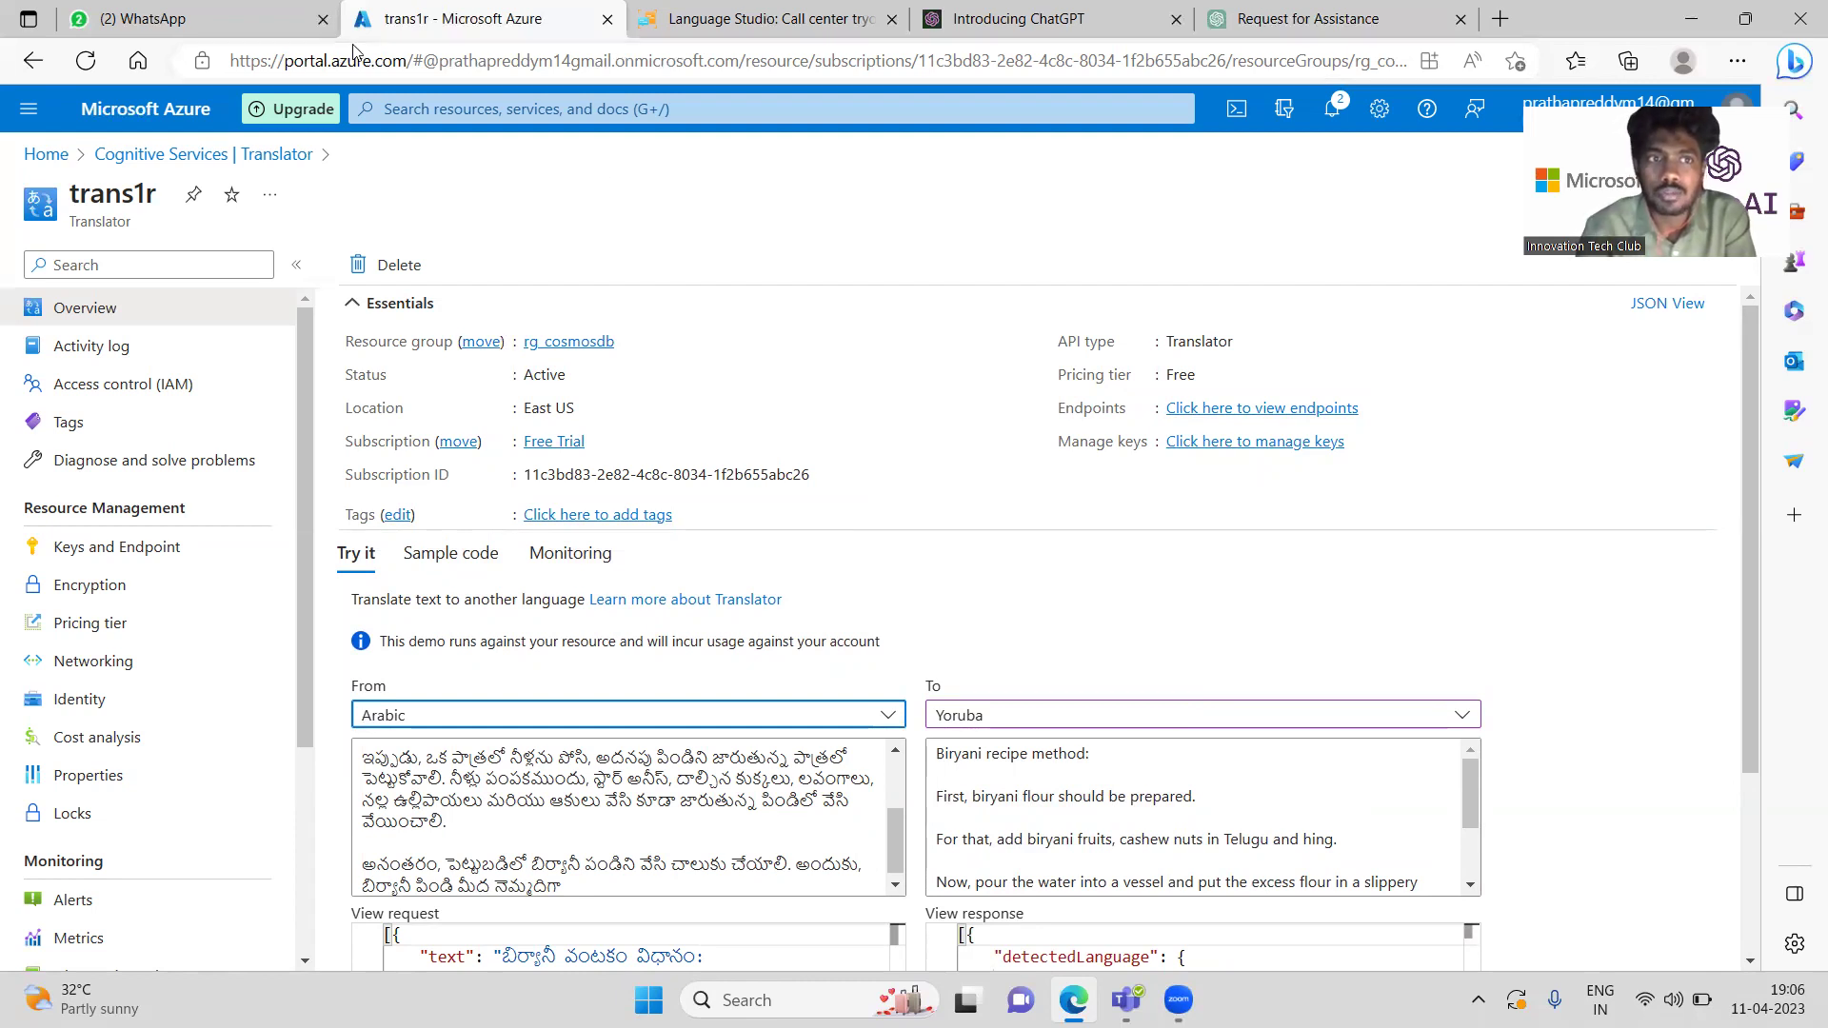
left_click(118, 314)
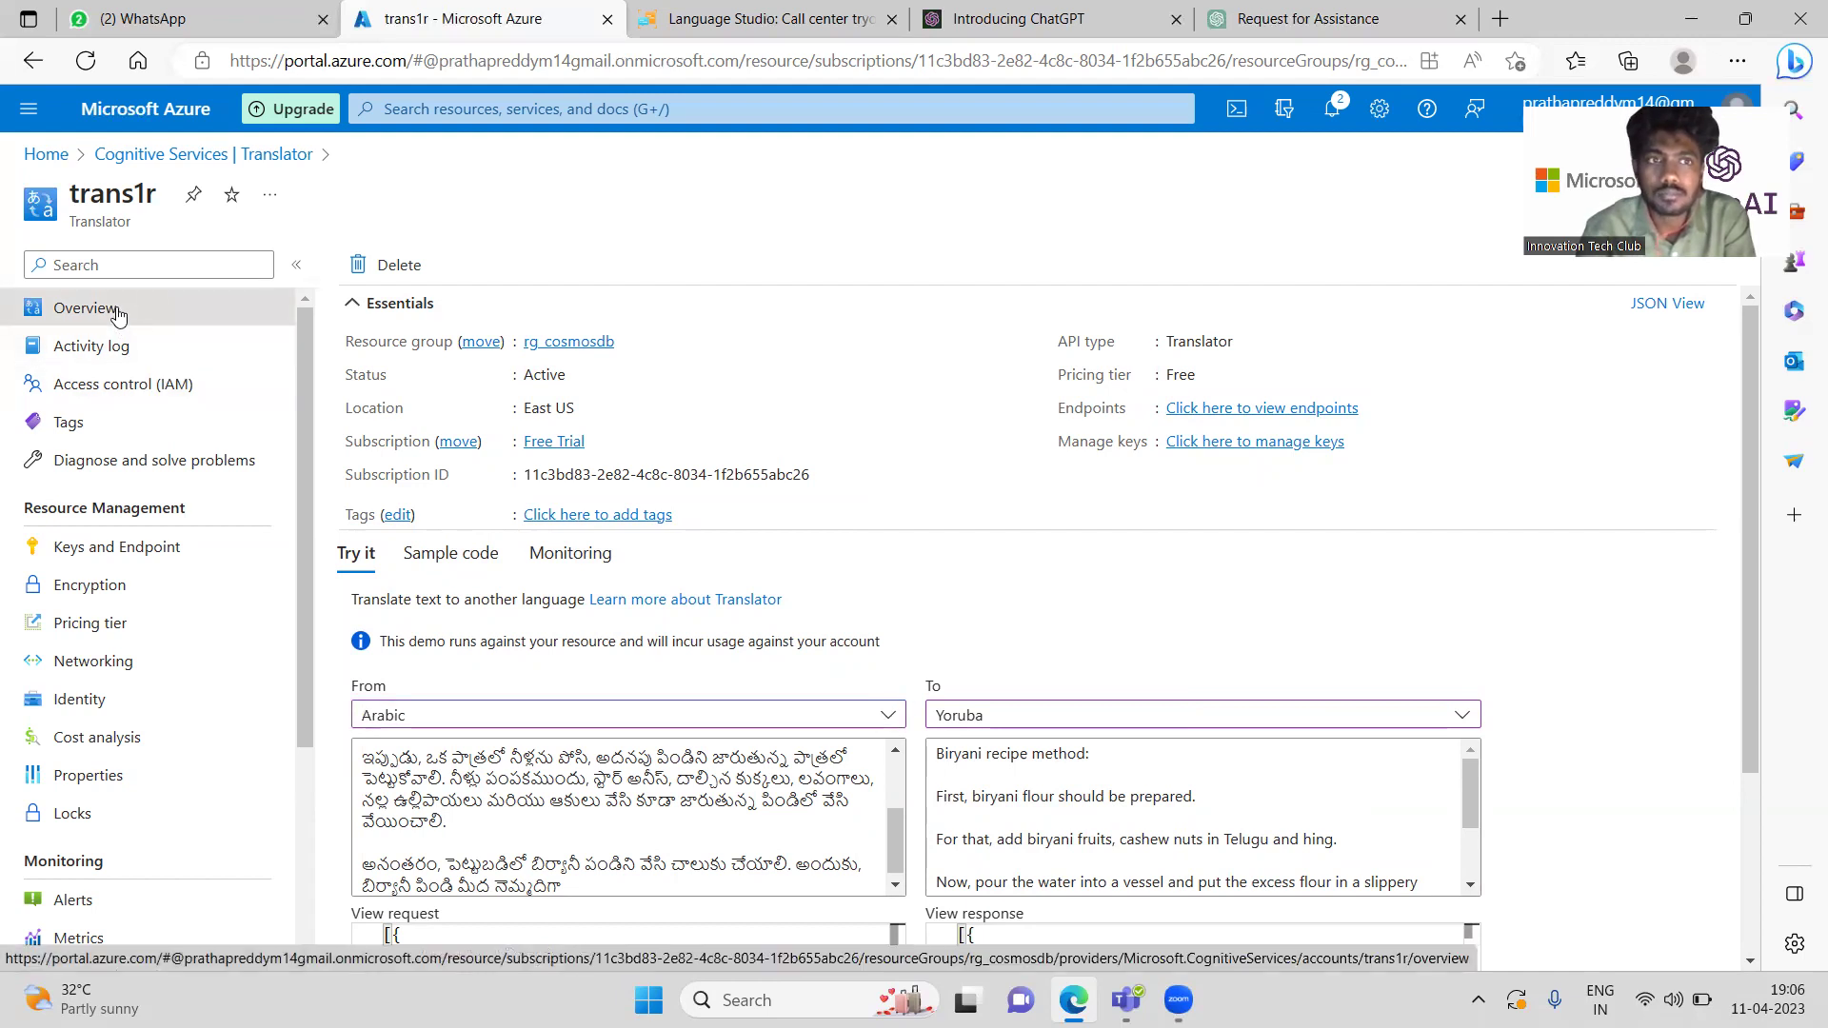
left_click(187, 160)
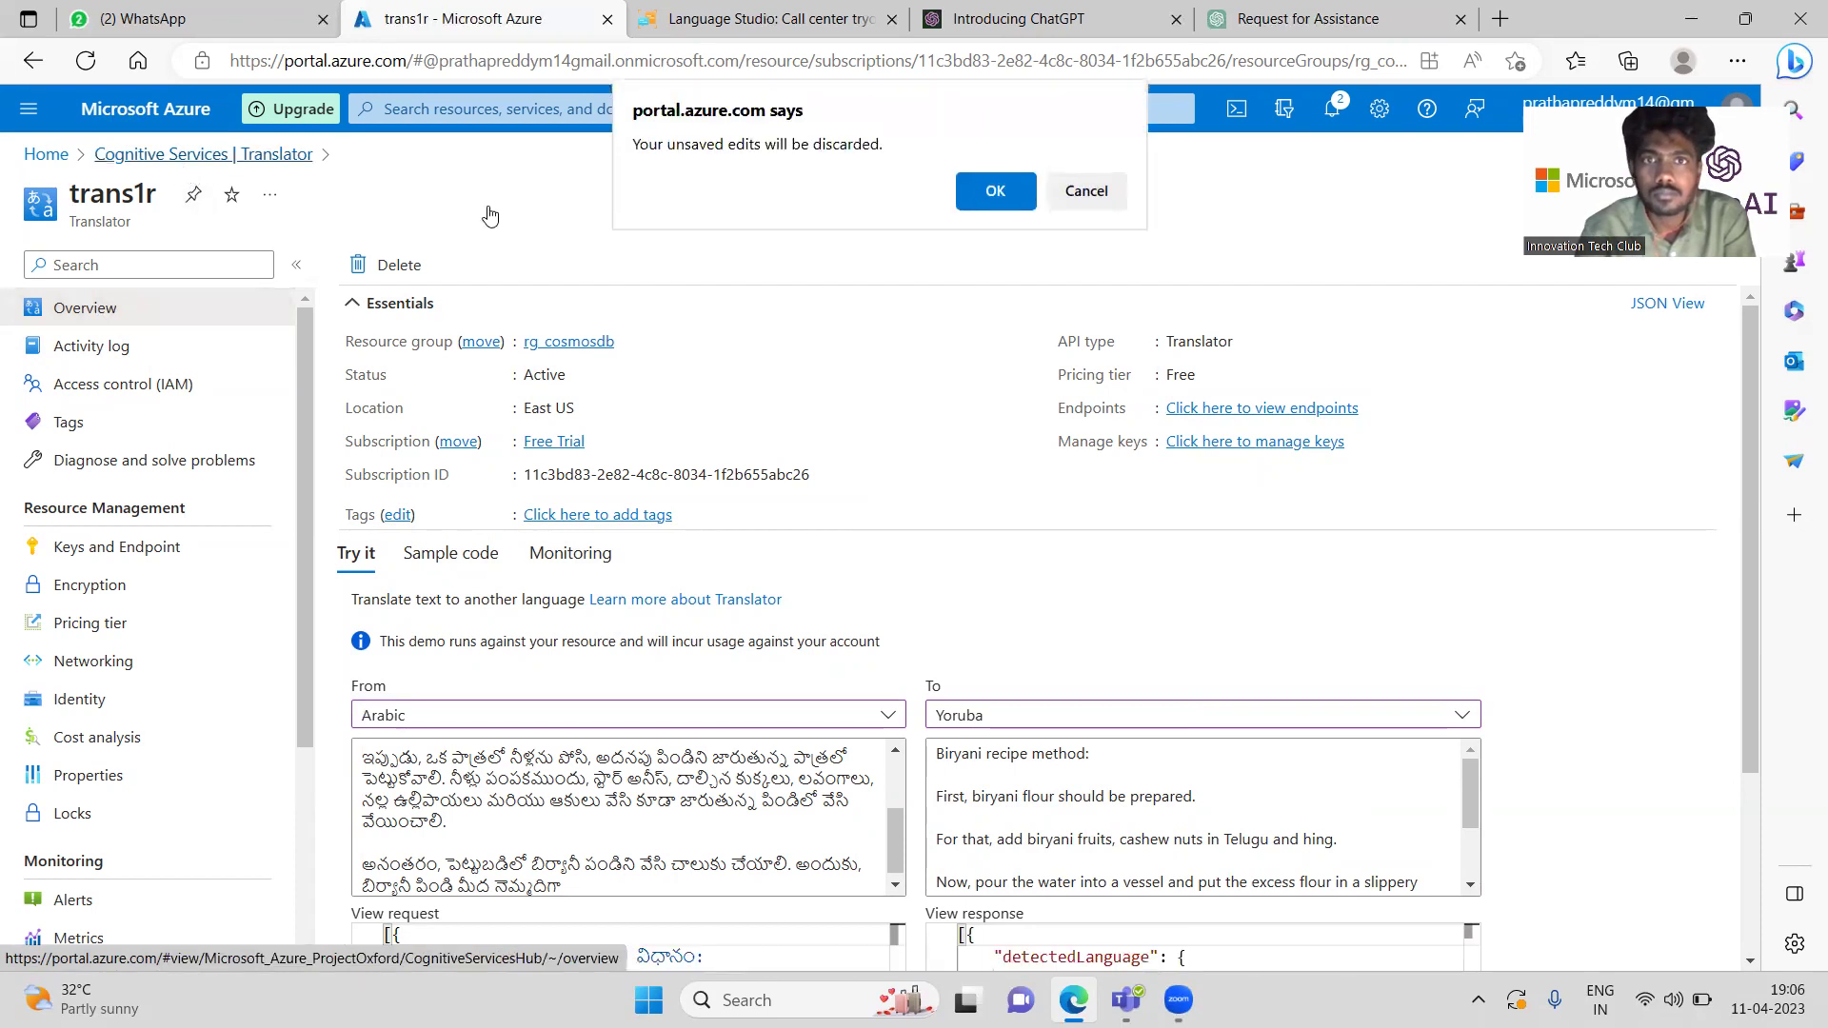
left_click(1002, 202)
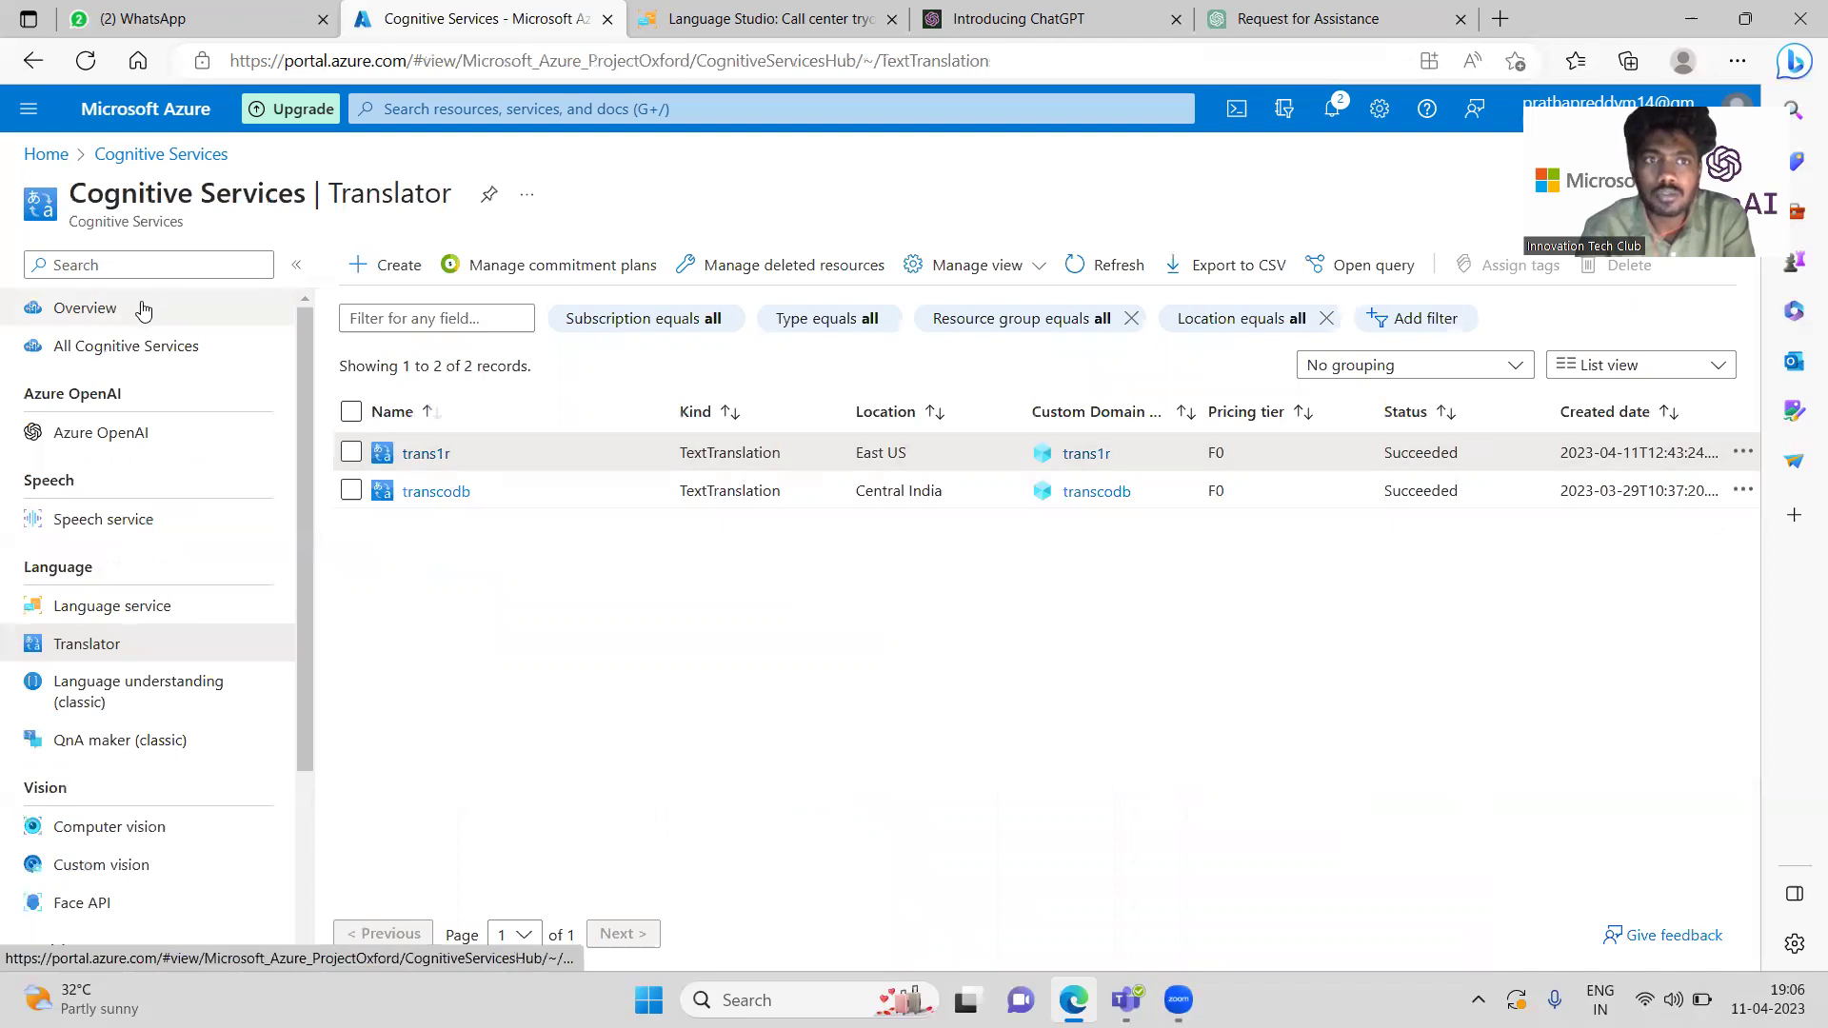
left_click(143, 309)
scroll(1002, 552, "down", 5)
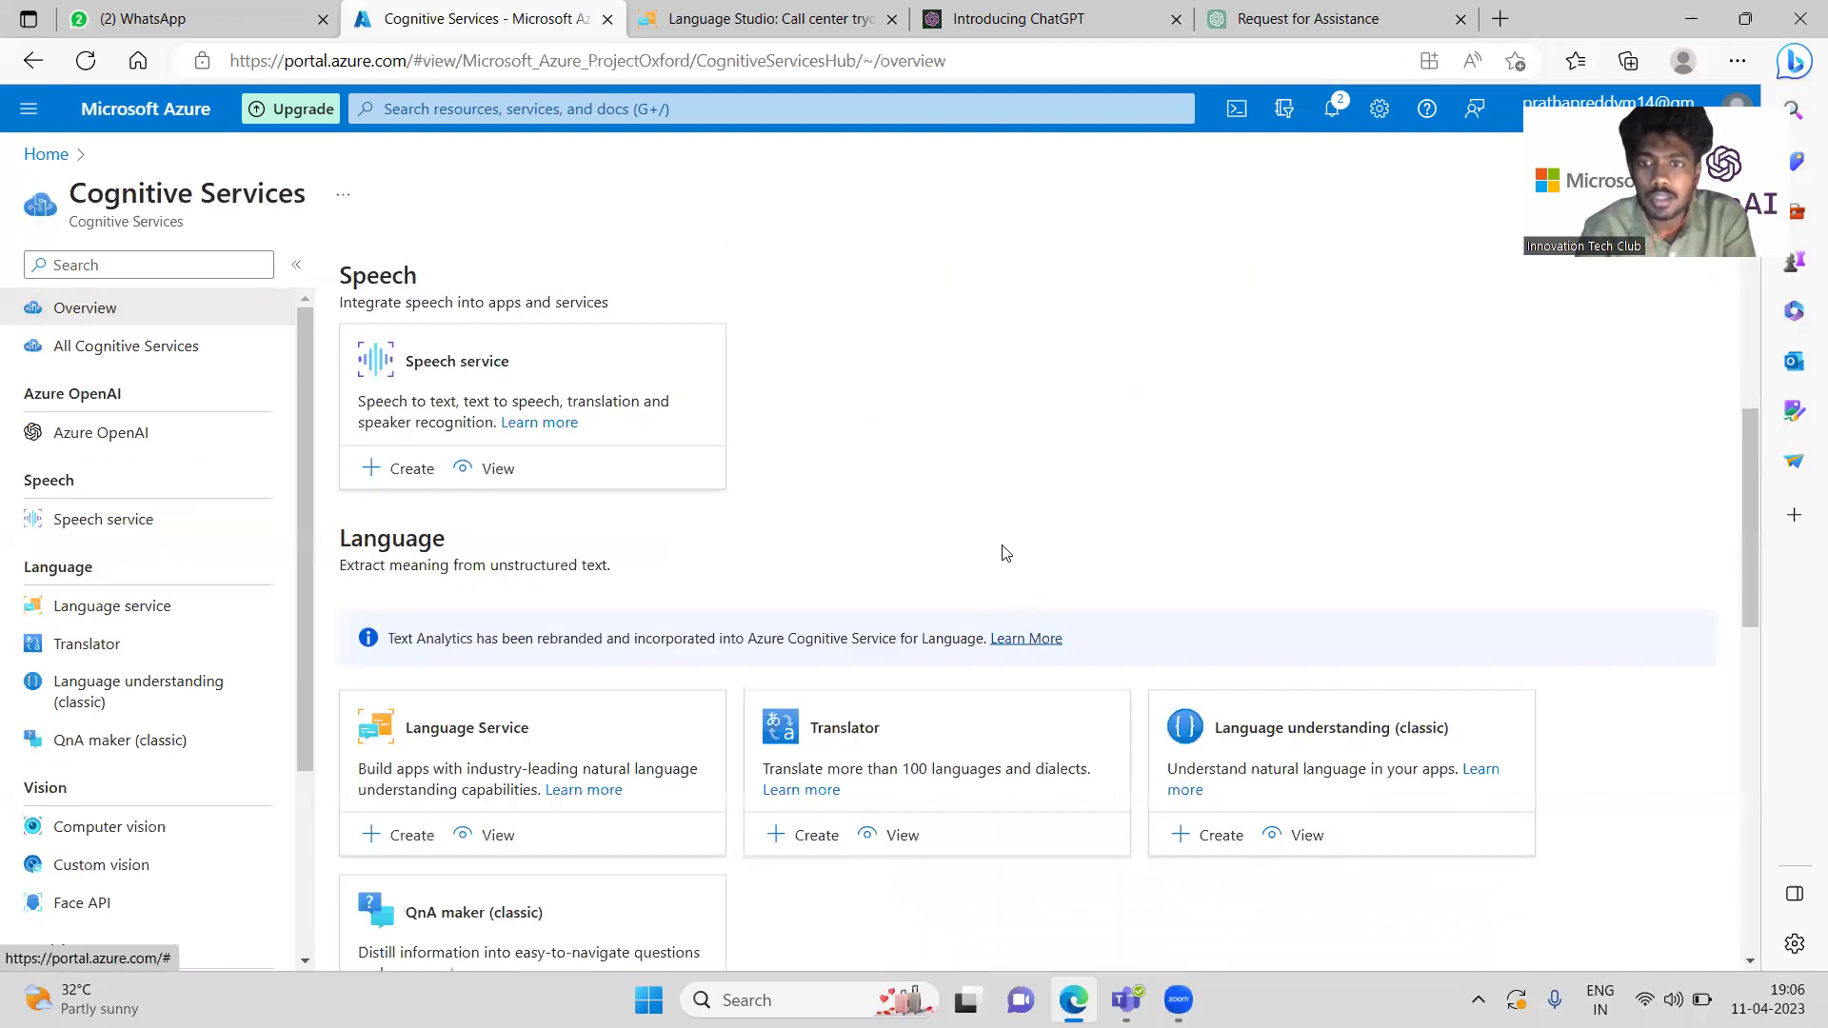
scroll(1005, 552, "down", 3)
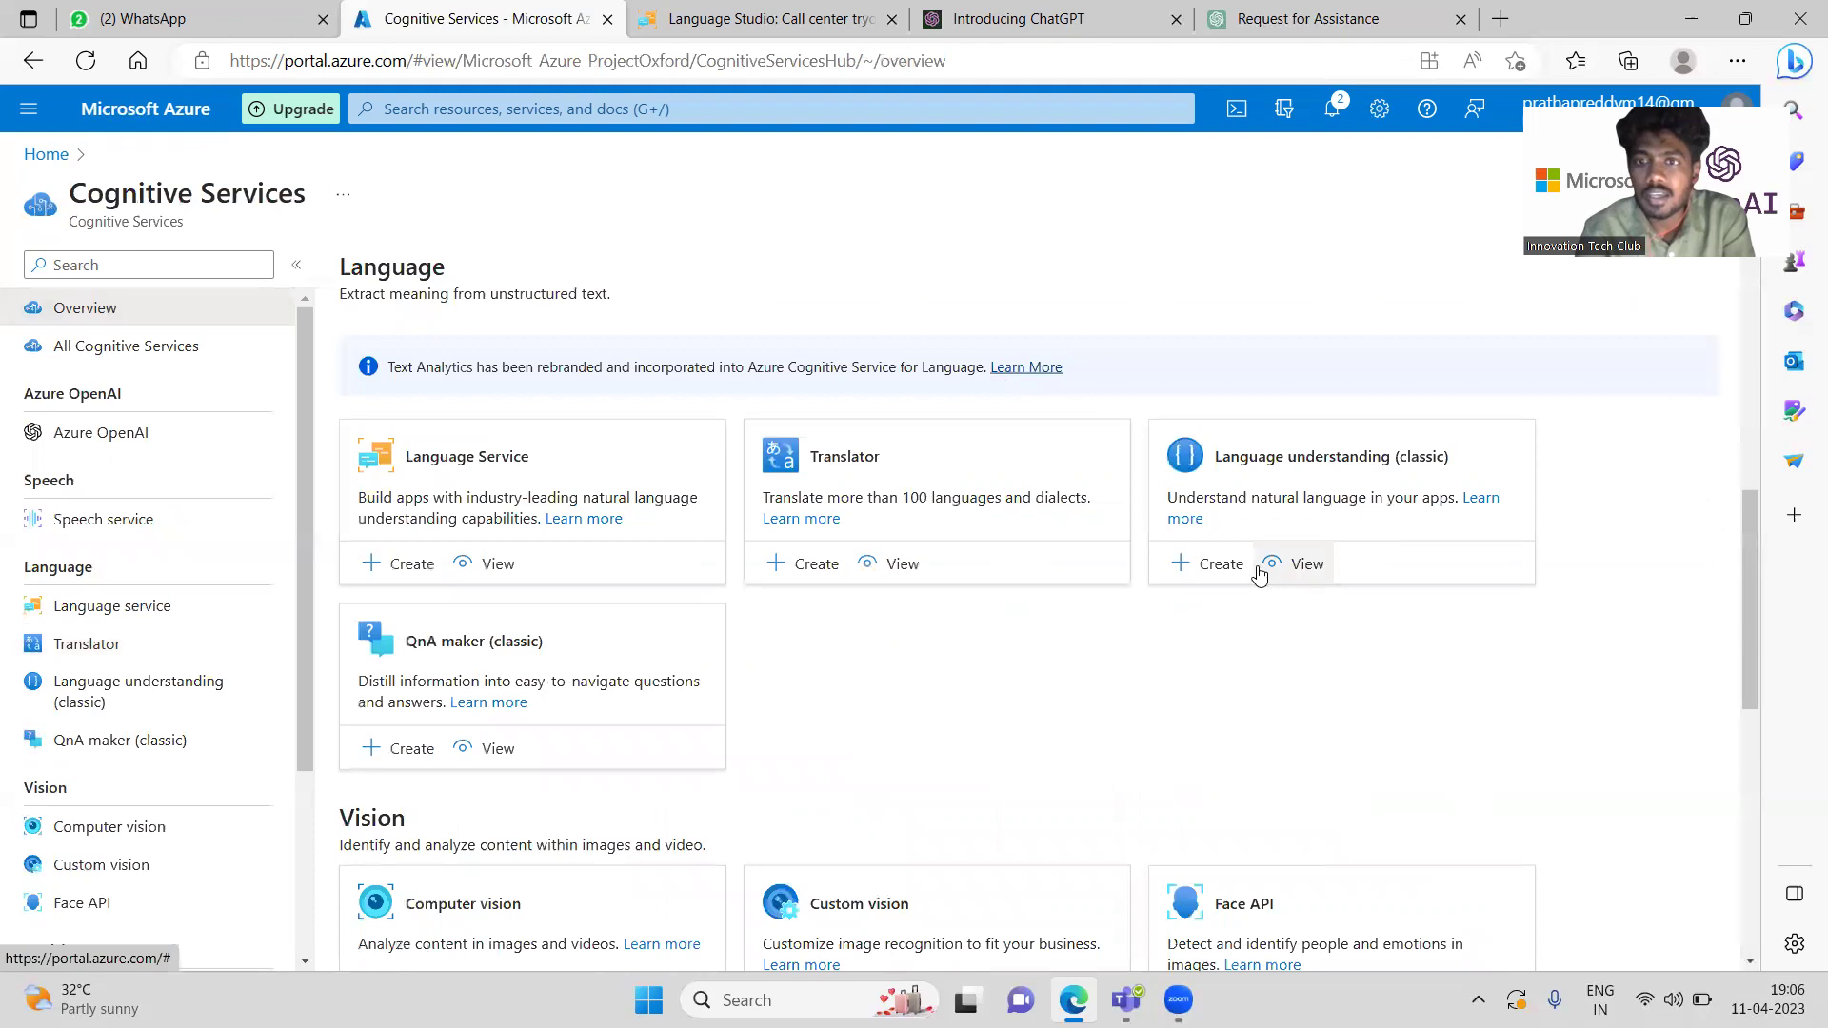
View the Language understanding (classic) resources, open undolang12, and look through its Overview page and quickstarts.
left_click(1287, 568)
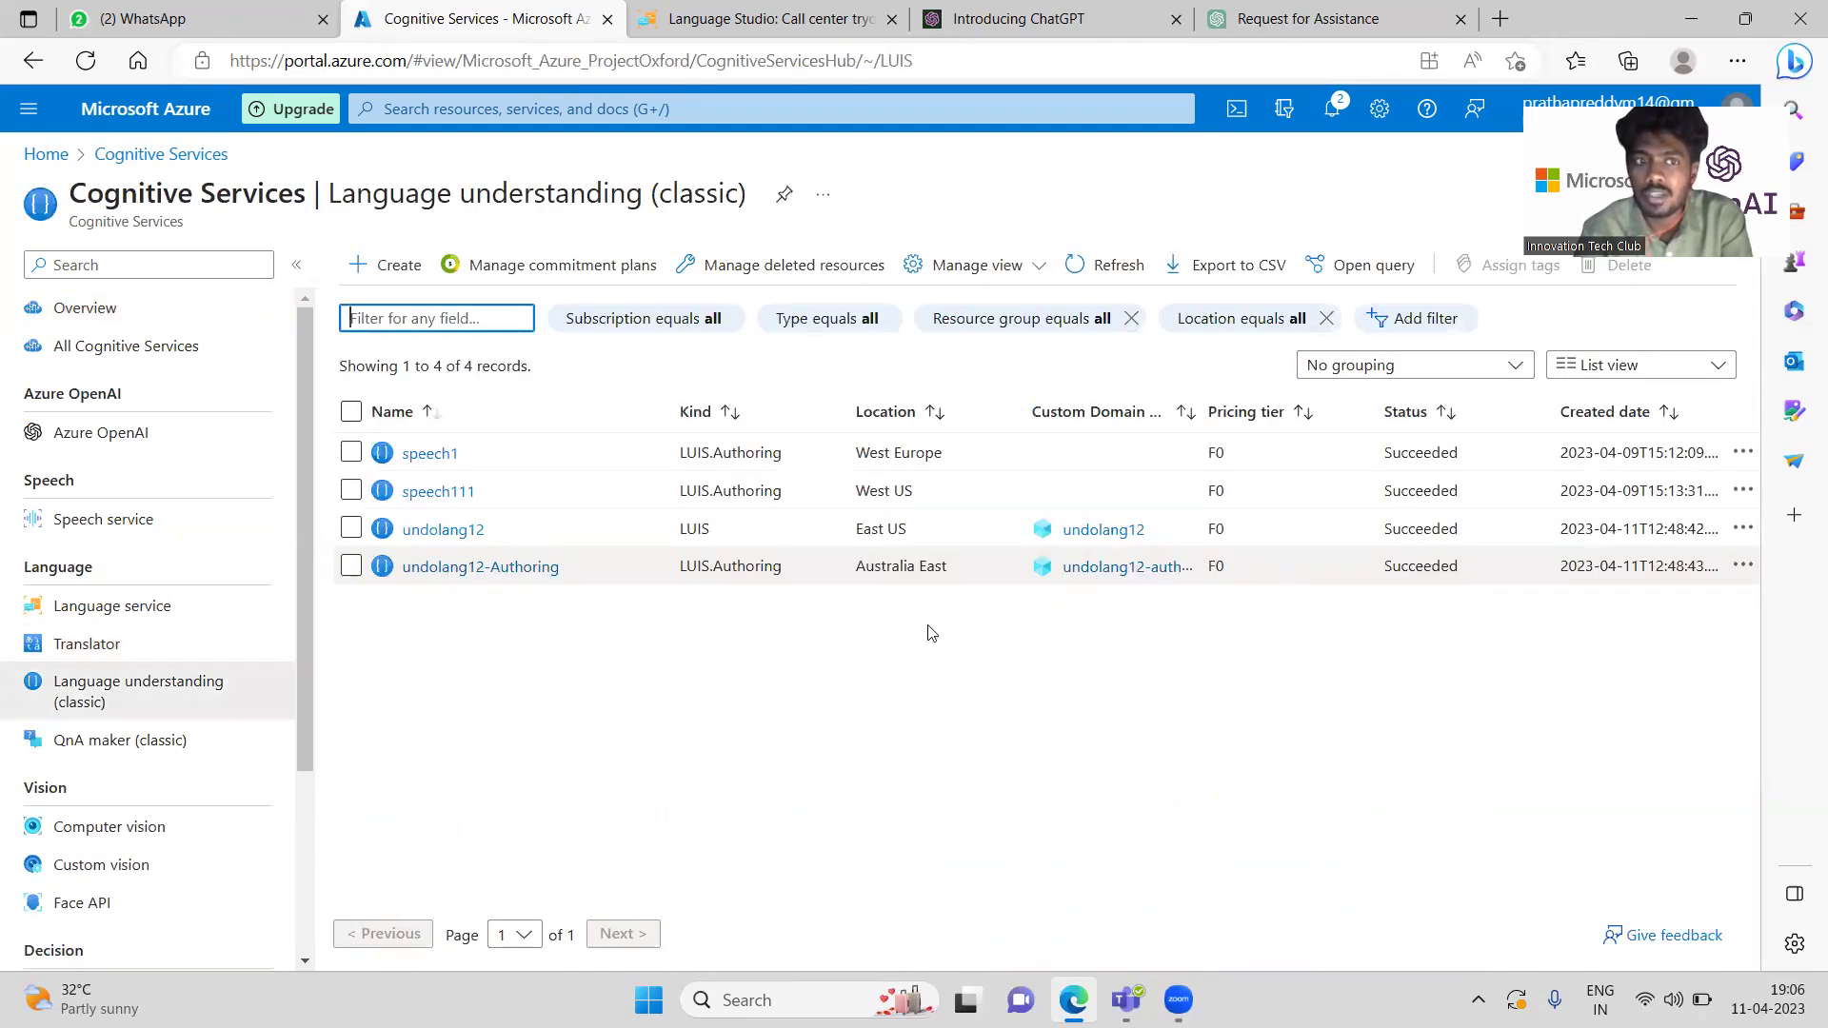
left_click(477, 539)
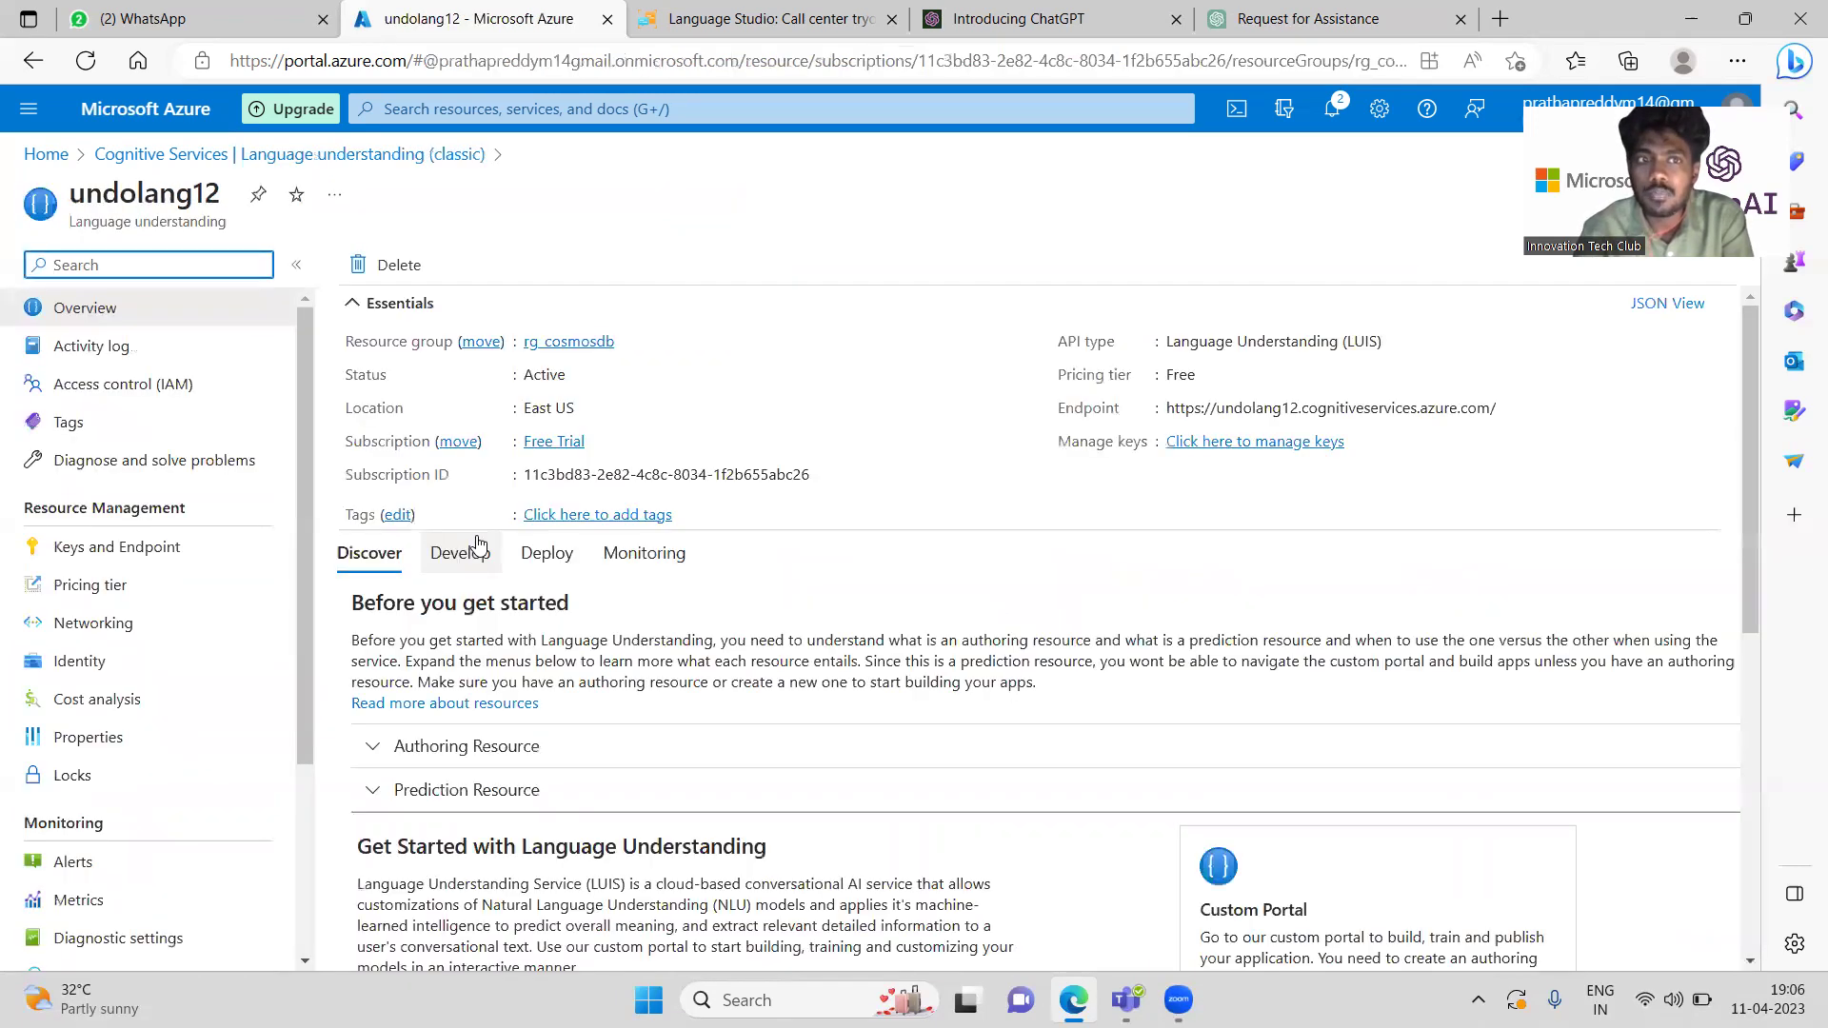
scroll(959, 588, "down", 10)
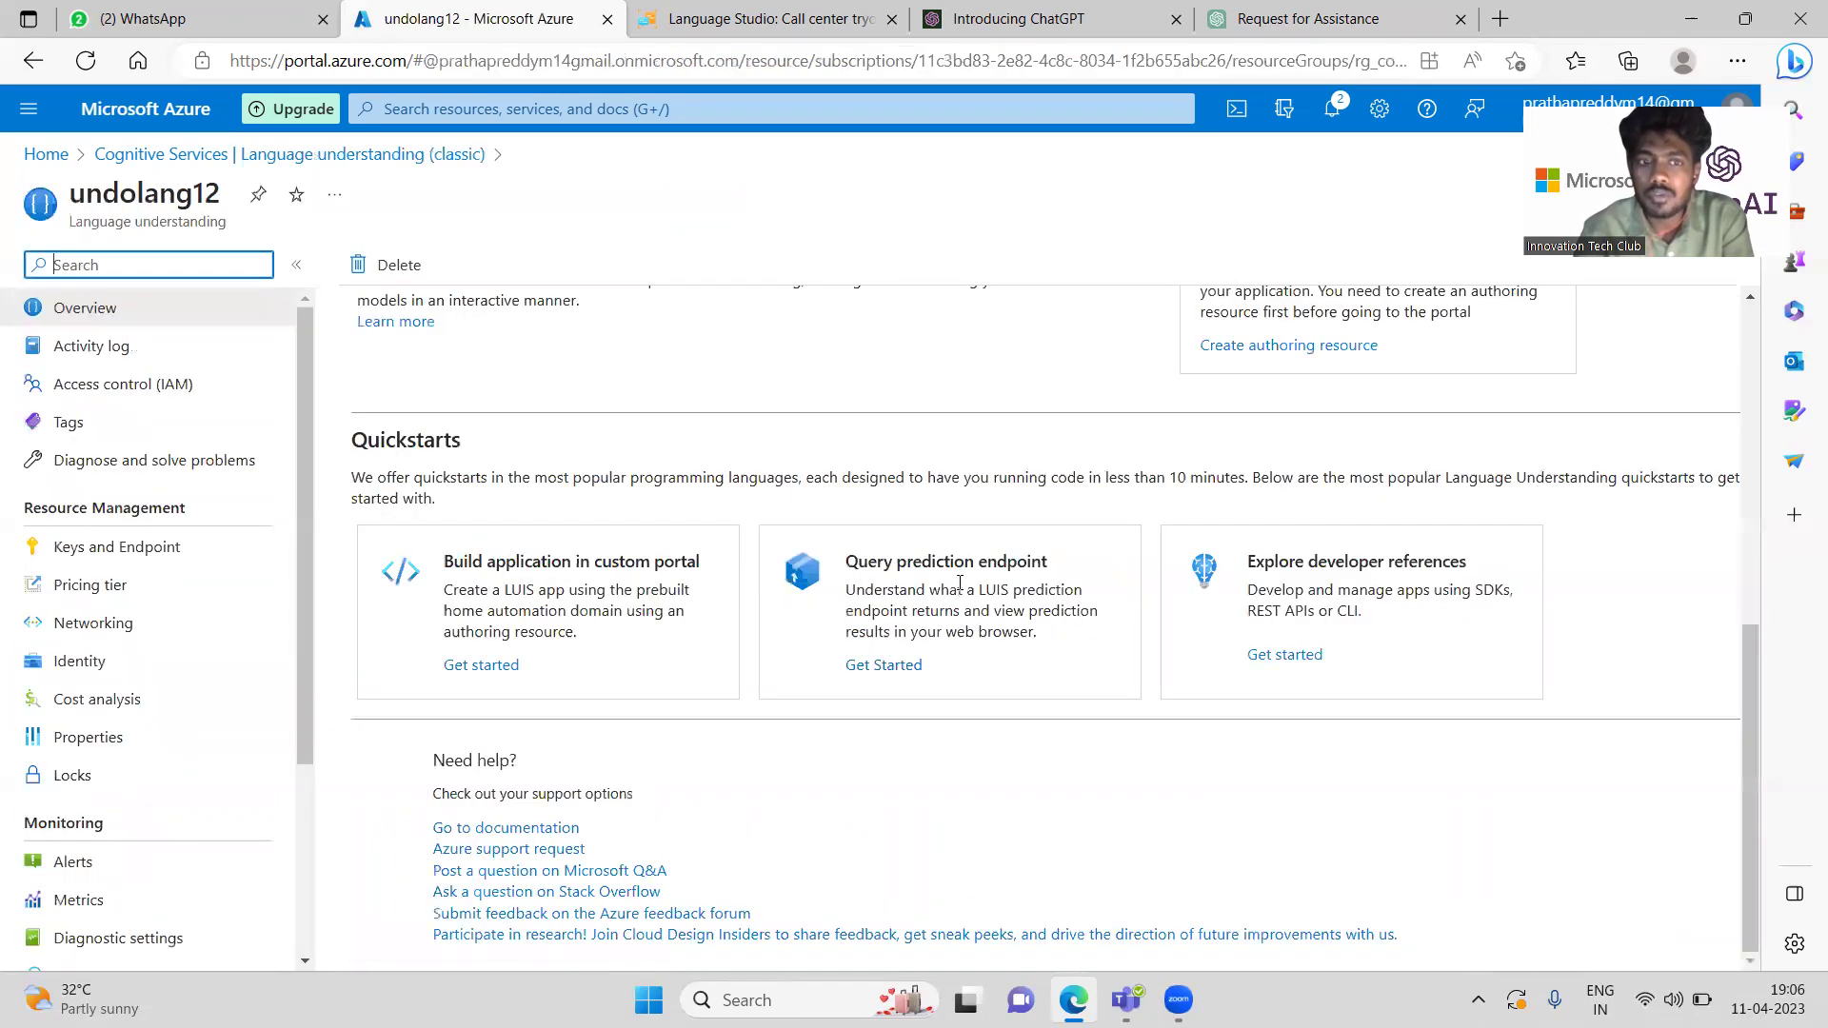
scroll(959, 583, "up", 5)
scroll(959, 583, "down", 5)
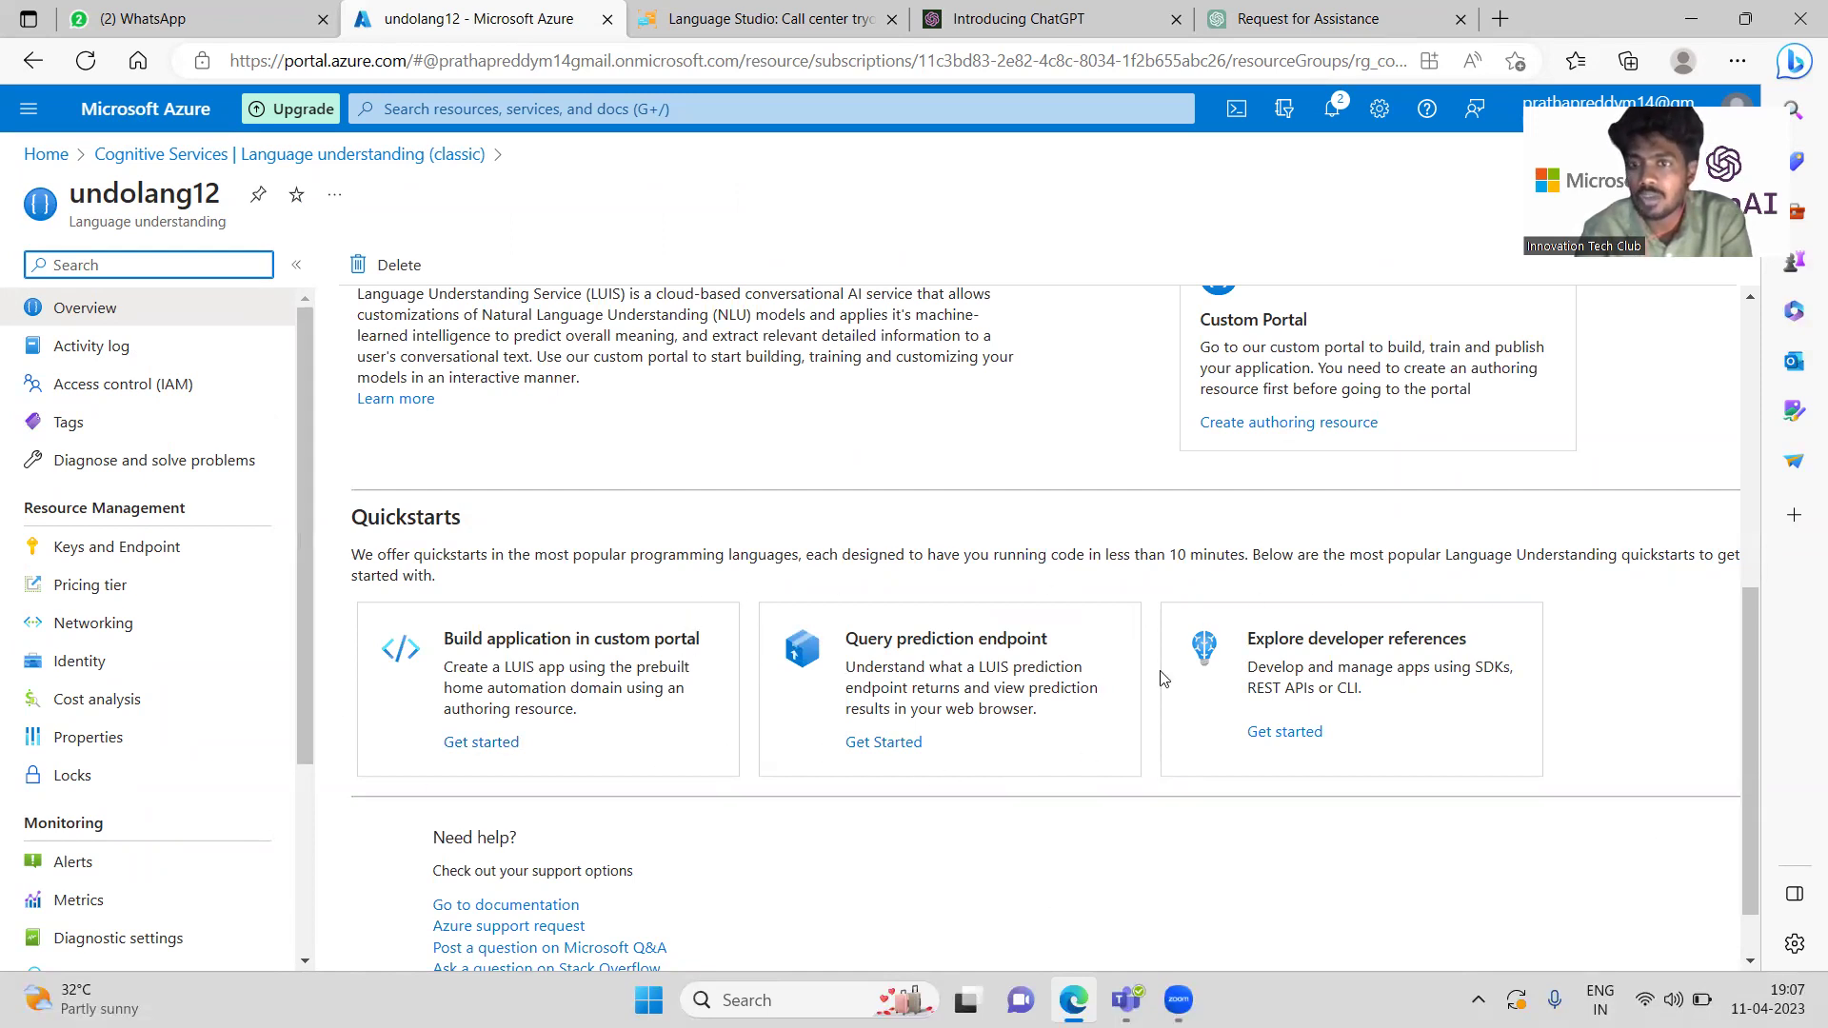
scroll(980, 490, "up", 4)
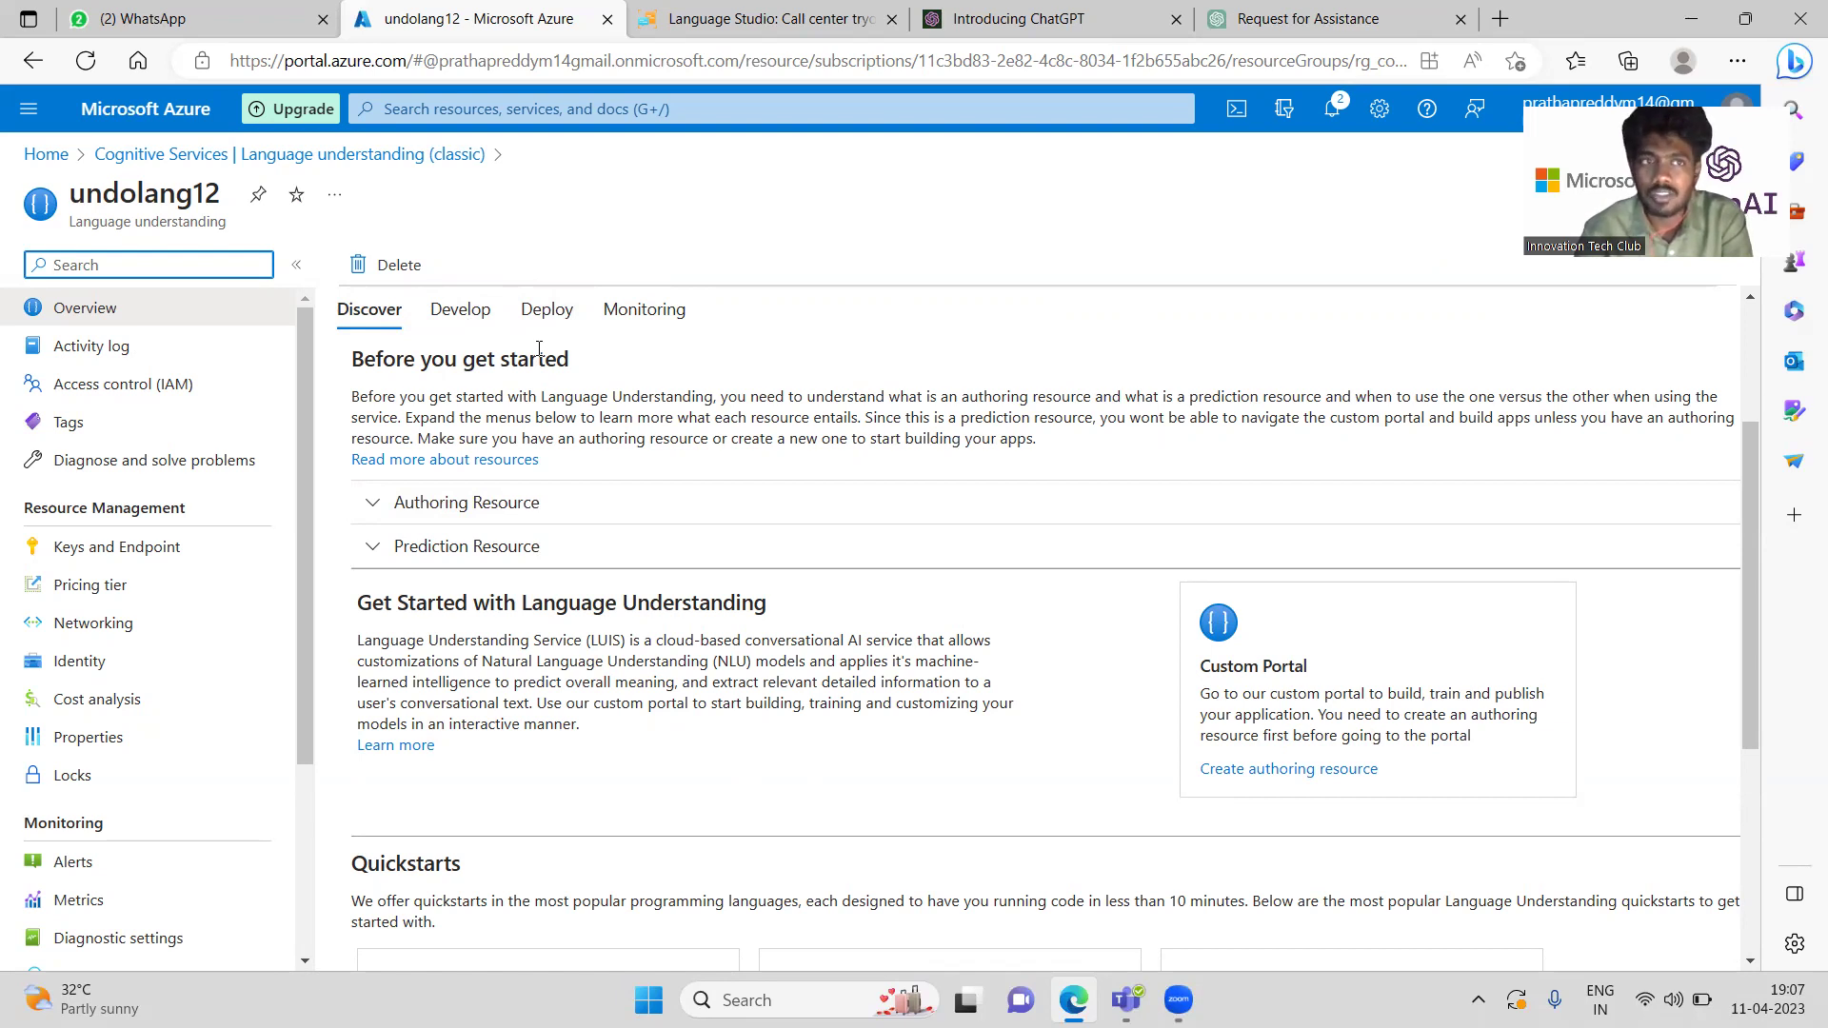
left_click(99, 317)
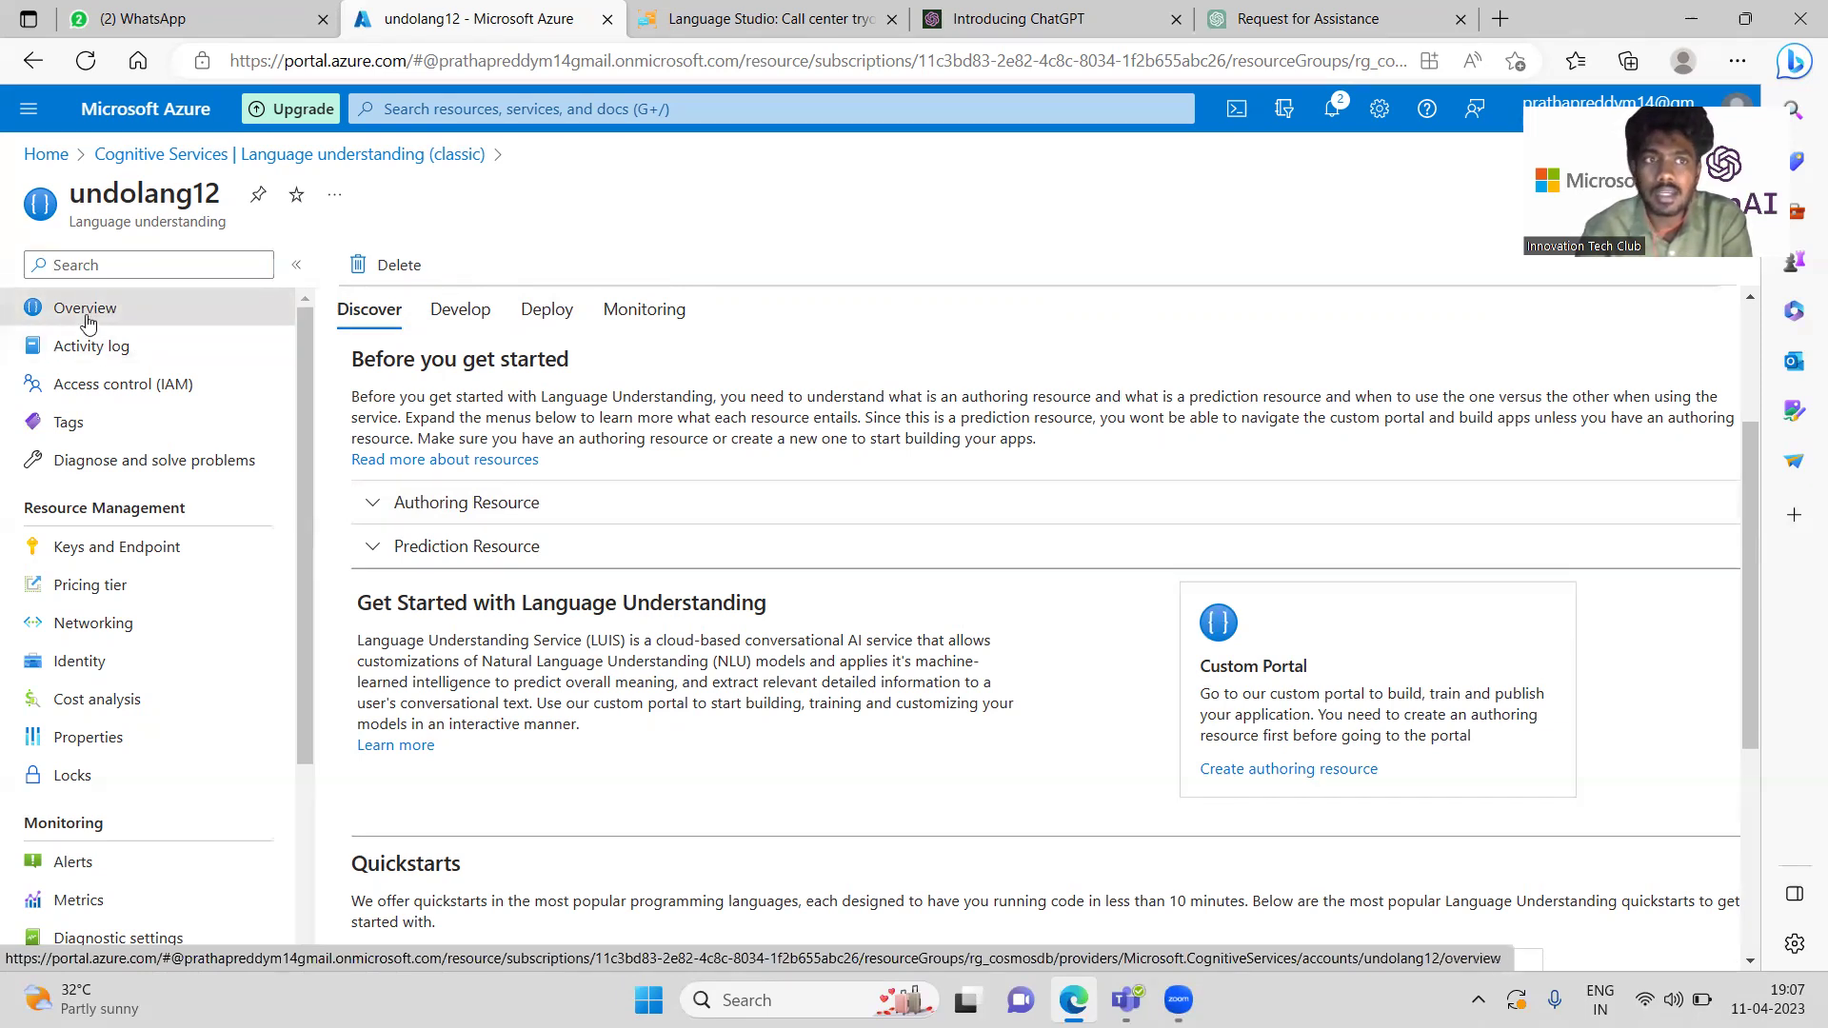
Return to the Cognitive Services overview, view QnA maker (classic), and look through its resource creation form.
left_click(194, 155)
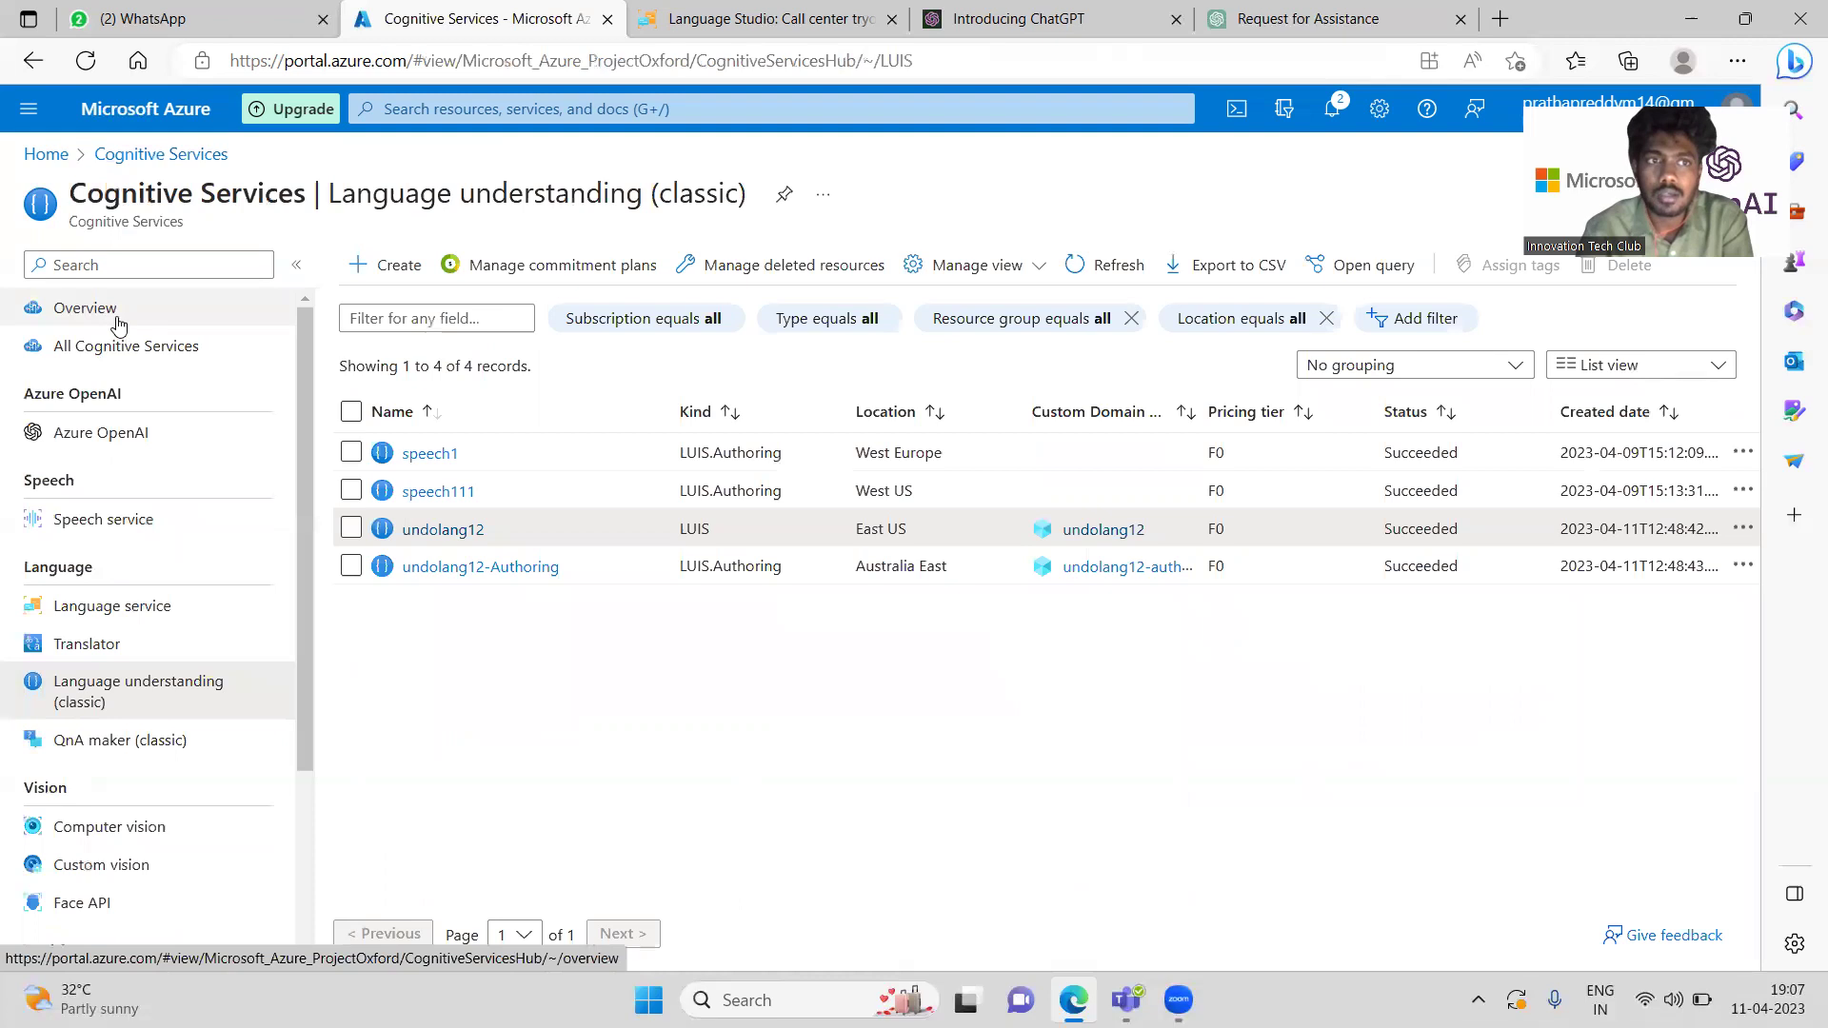
left_click(115, 320)
scroll(1067, 609, "down", 10)
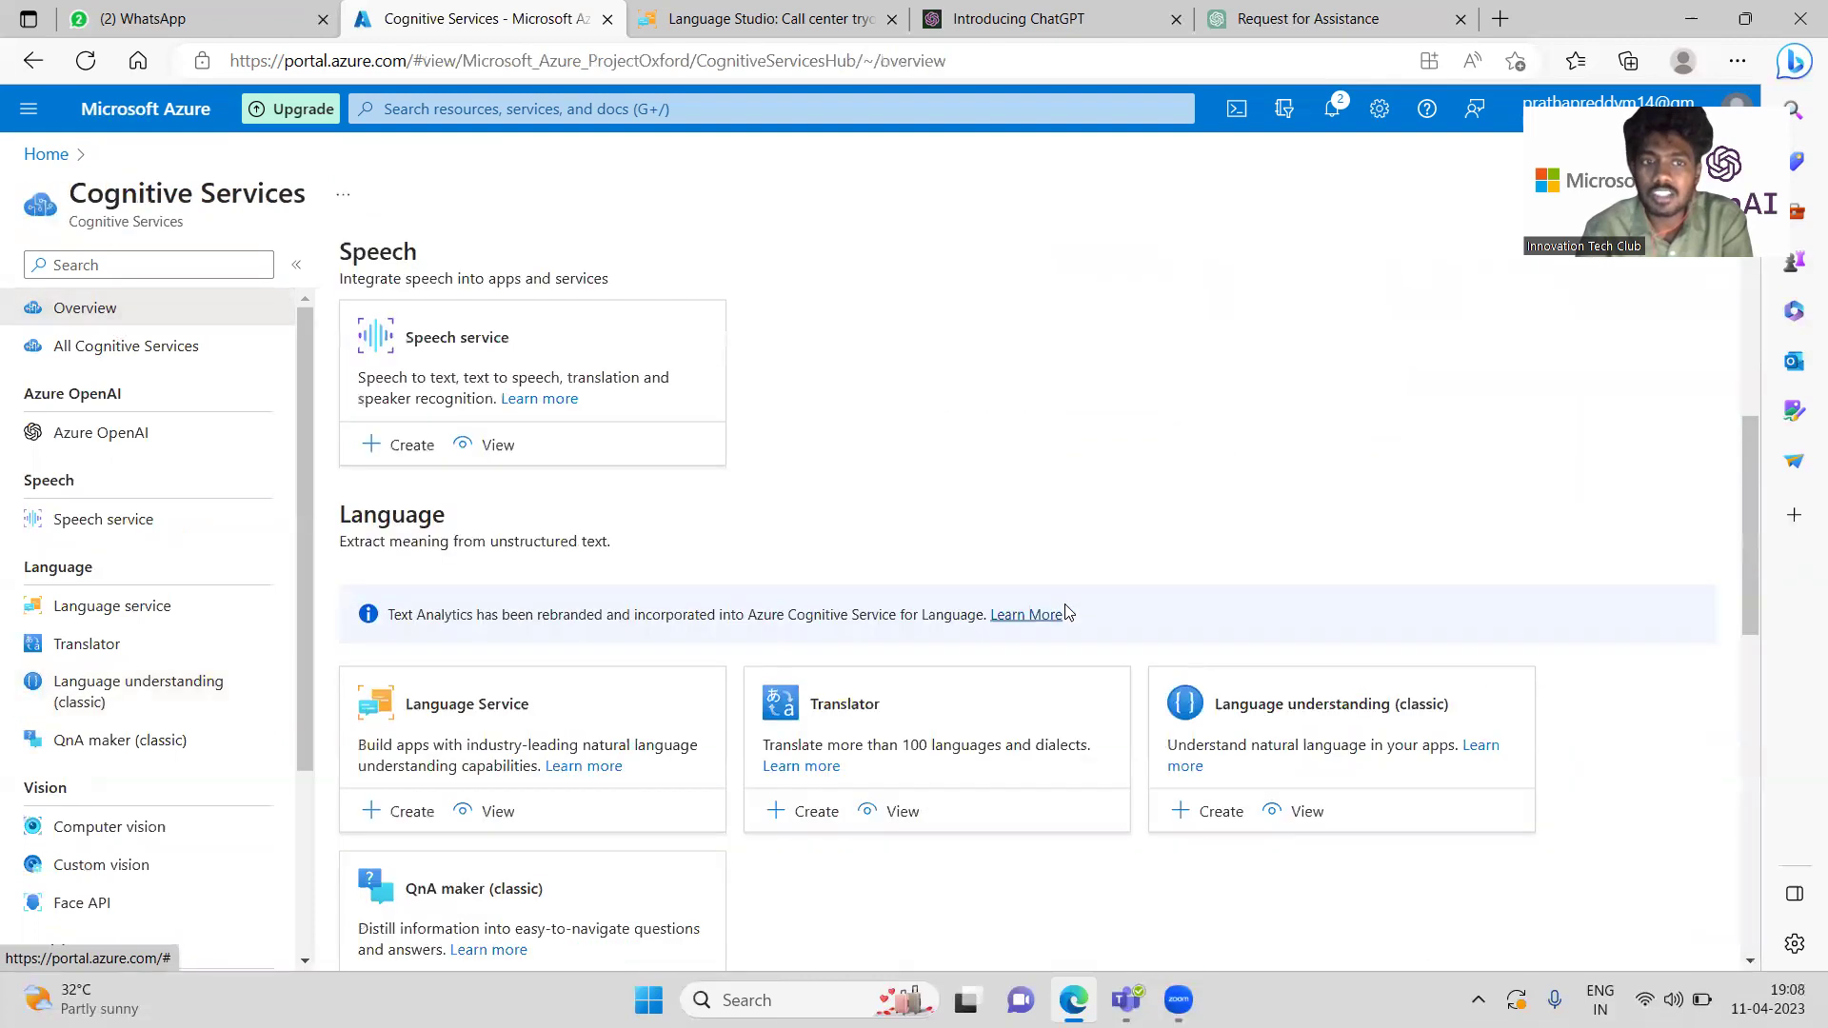
scroll(1067, 609, "down", 1)
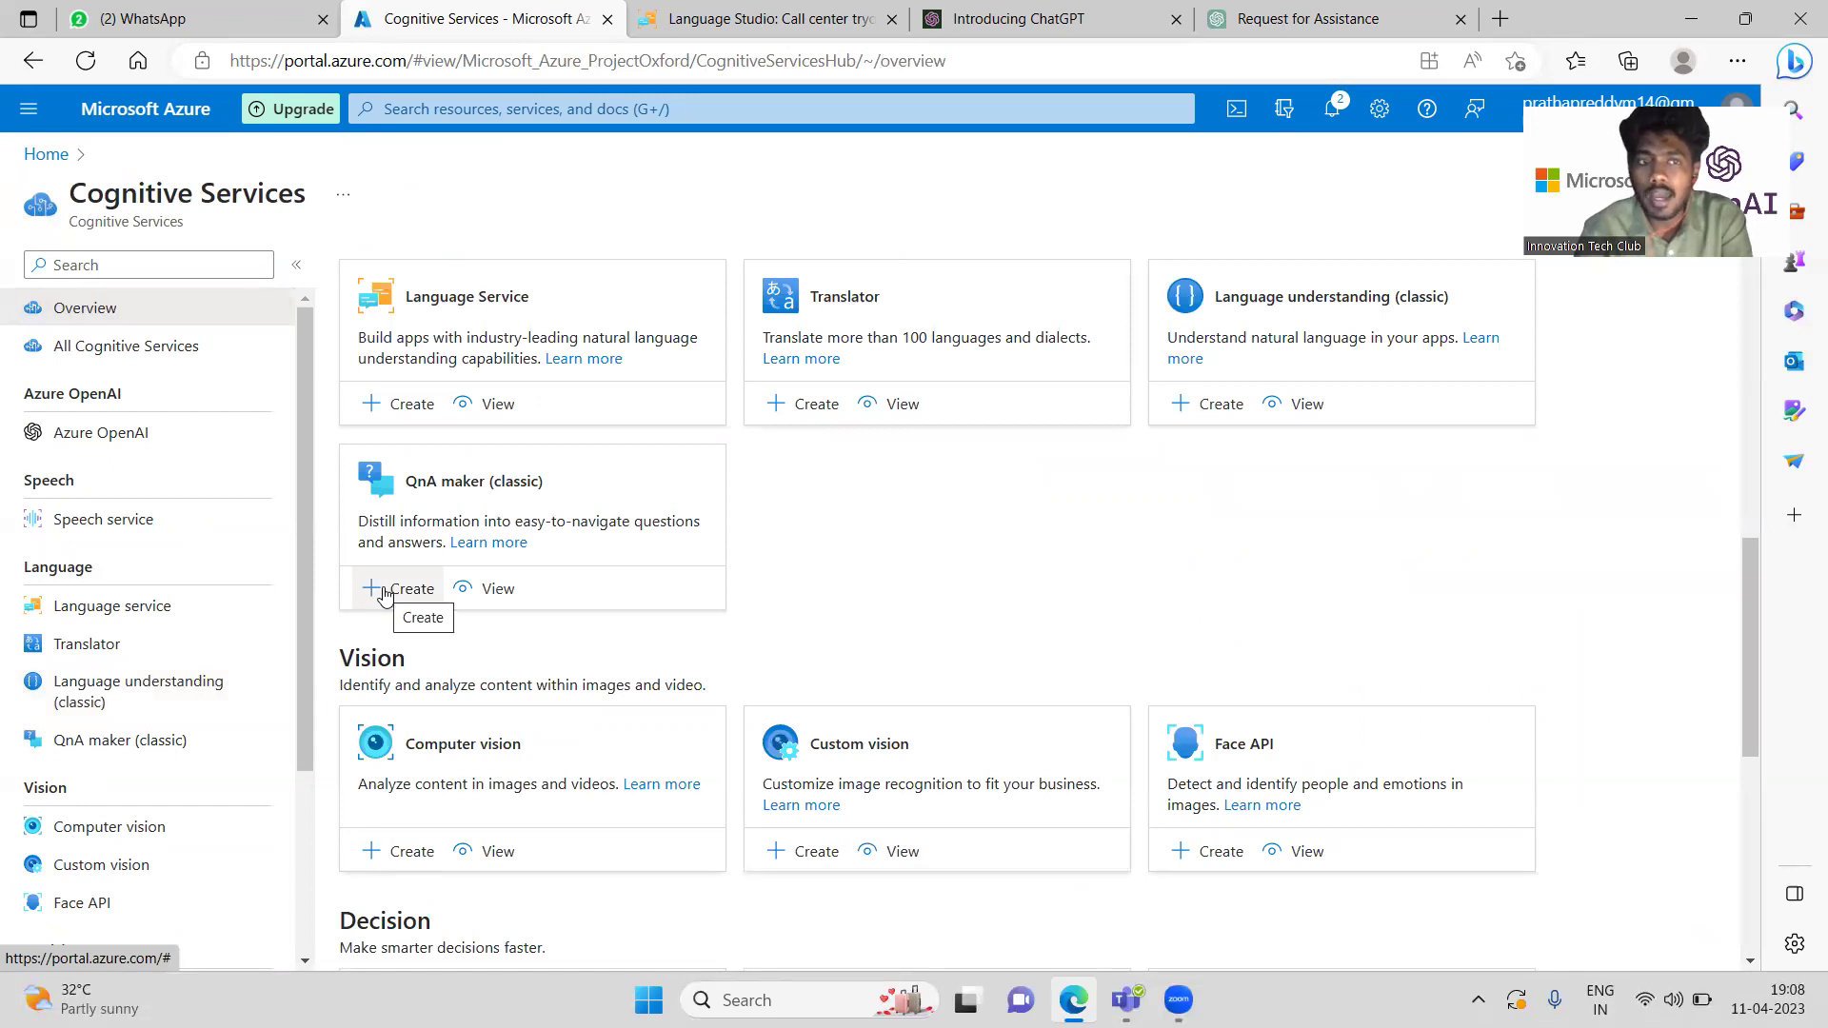
left_click(481, 593)
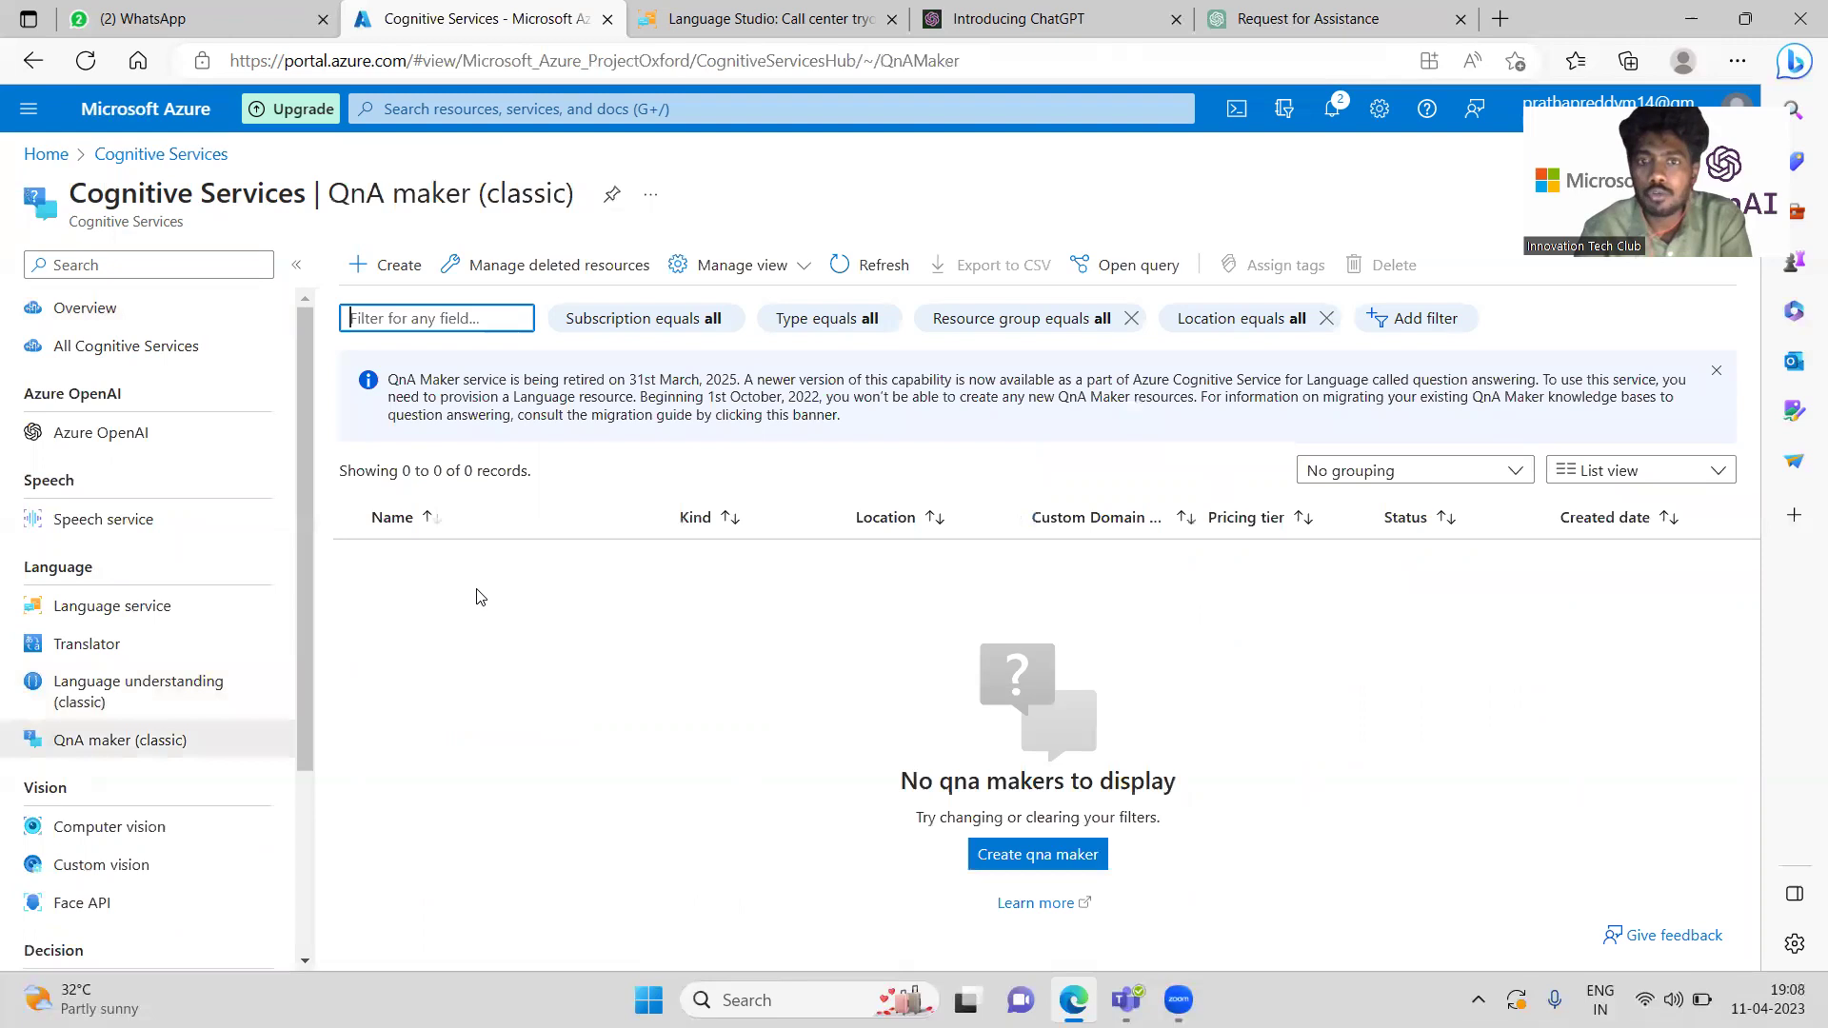
left_click(993, 847)
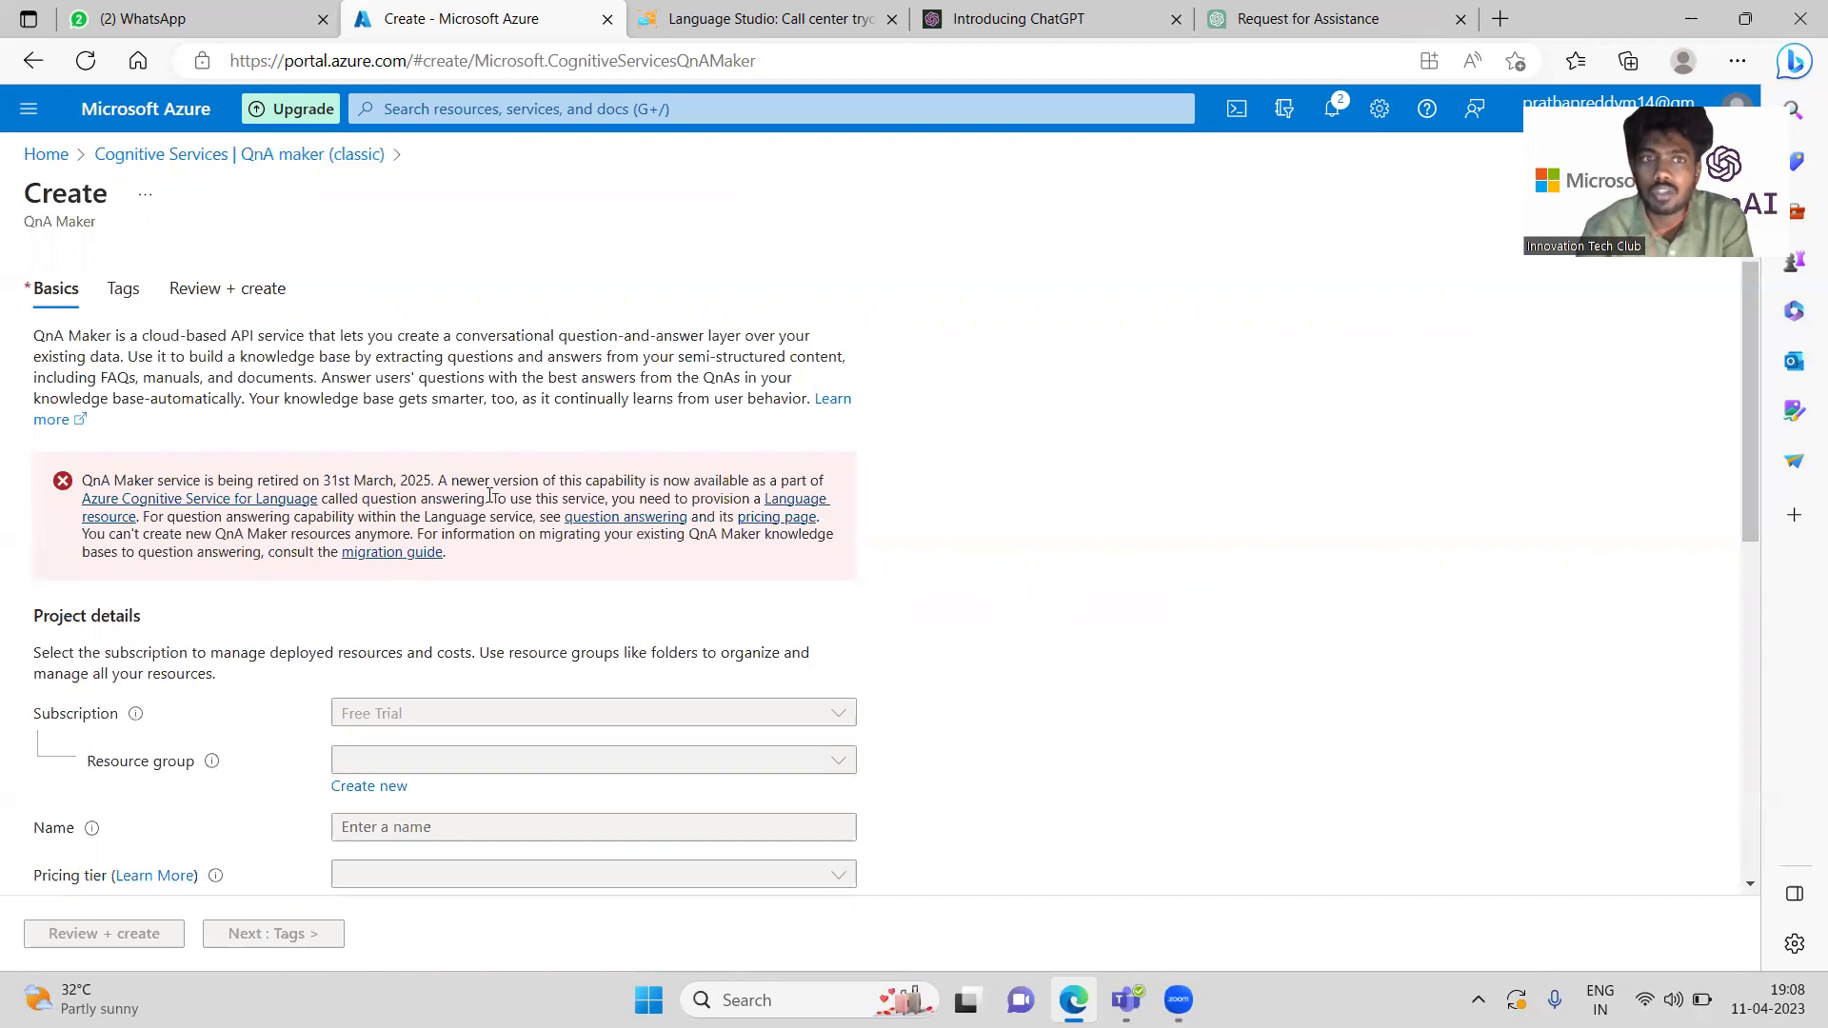
scroll(530, 488, "down", 10)
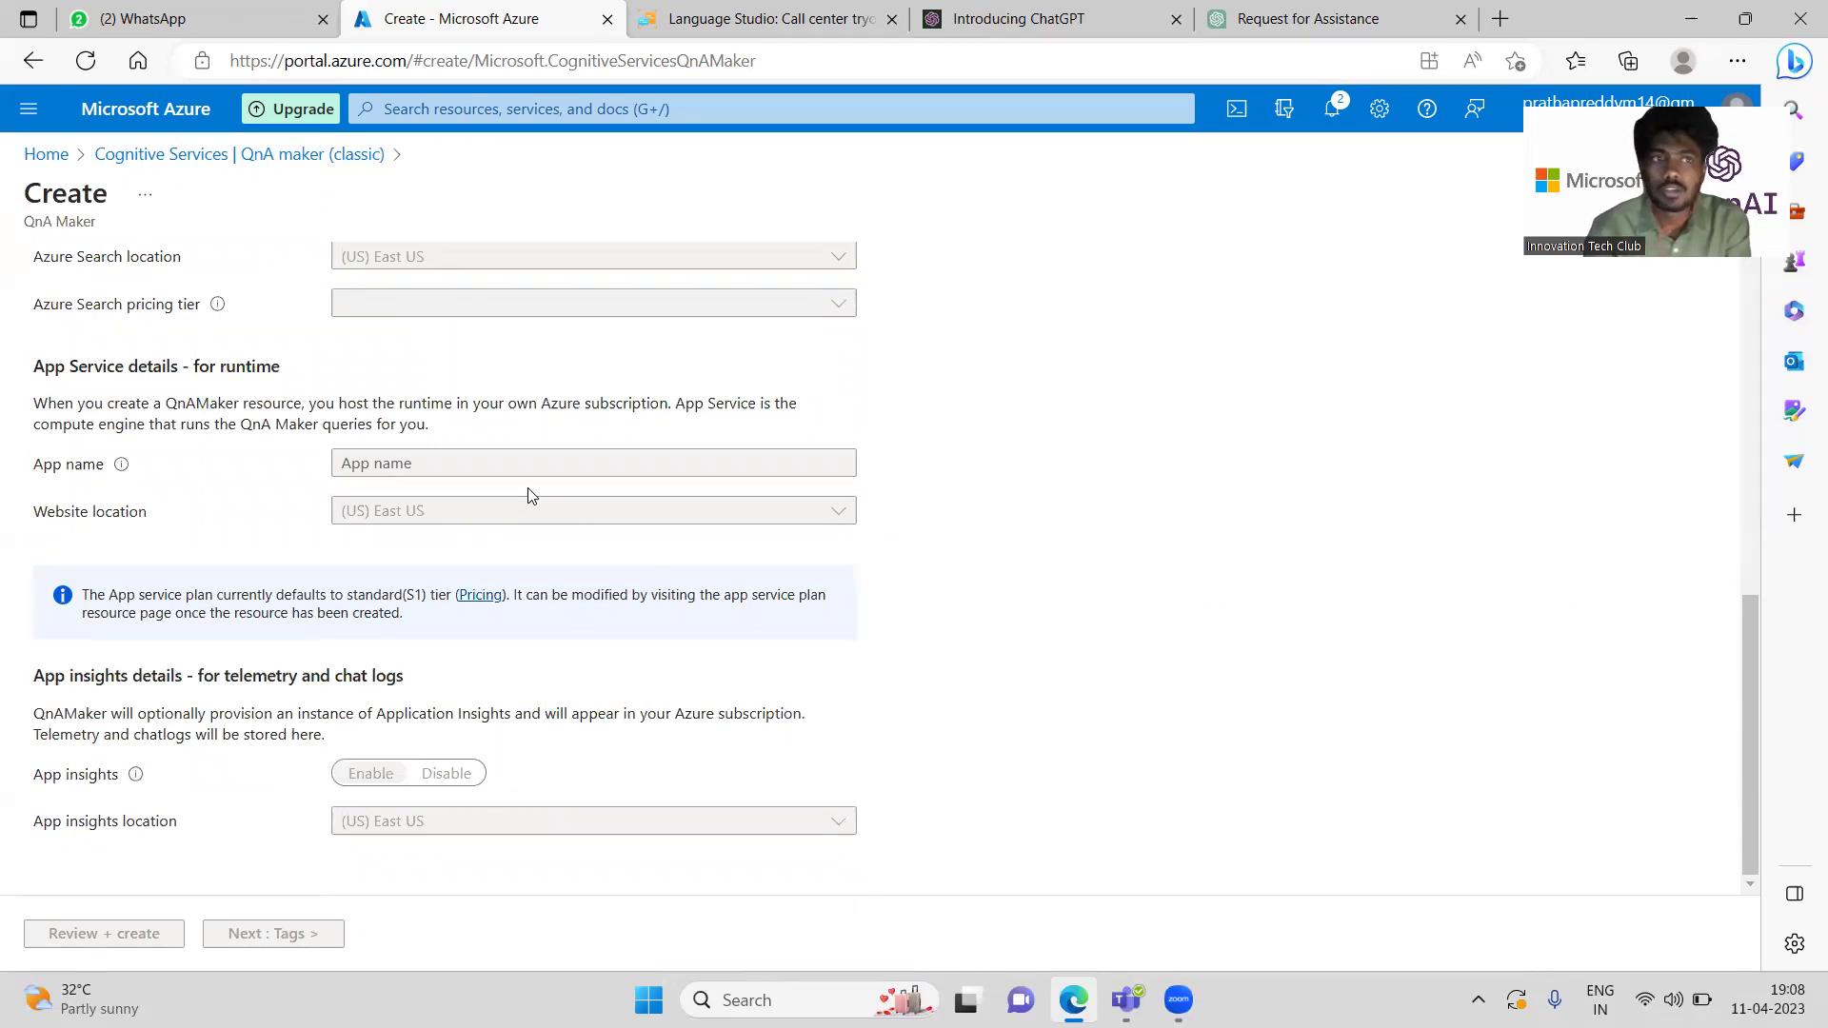
Leave the QnA Maker creation form, return to the Azure portal home, and open the list of all services.
left_click(145, 155)
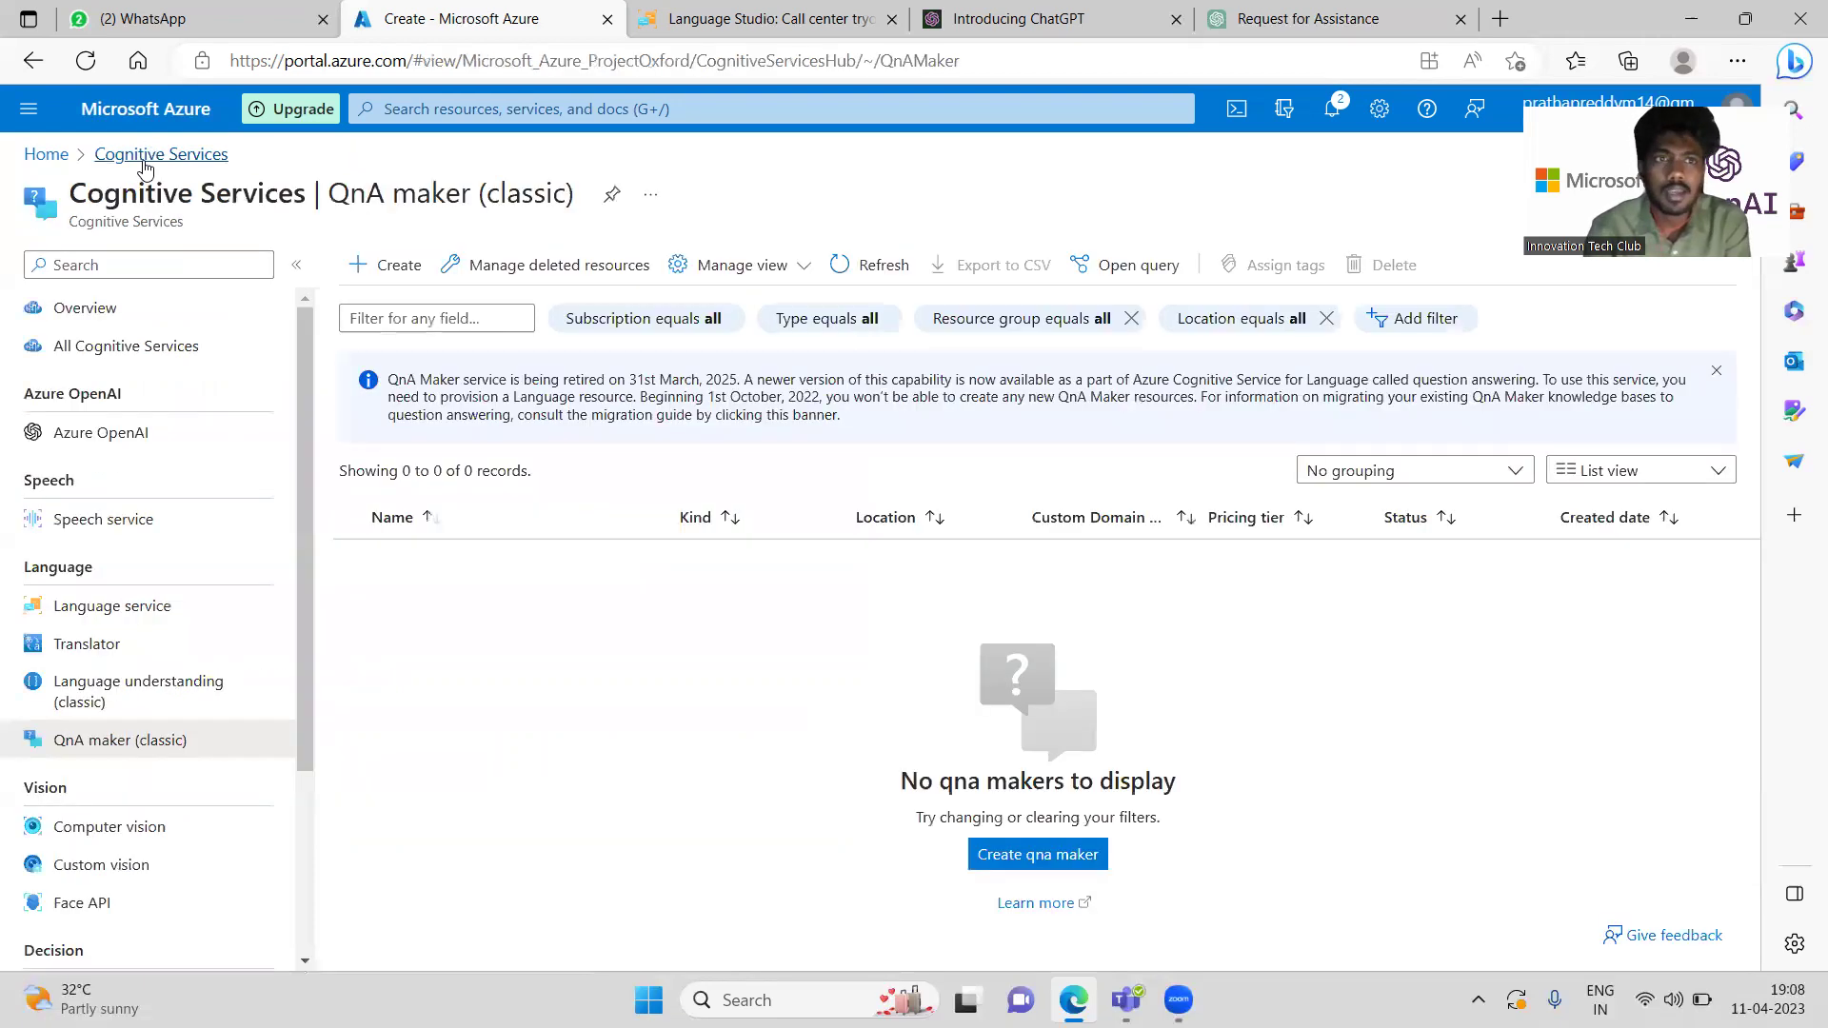
left_click(71, 317)
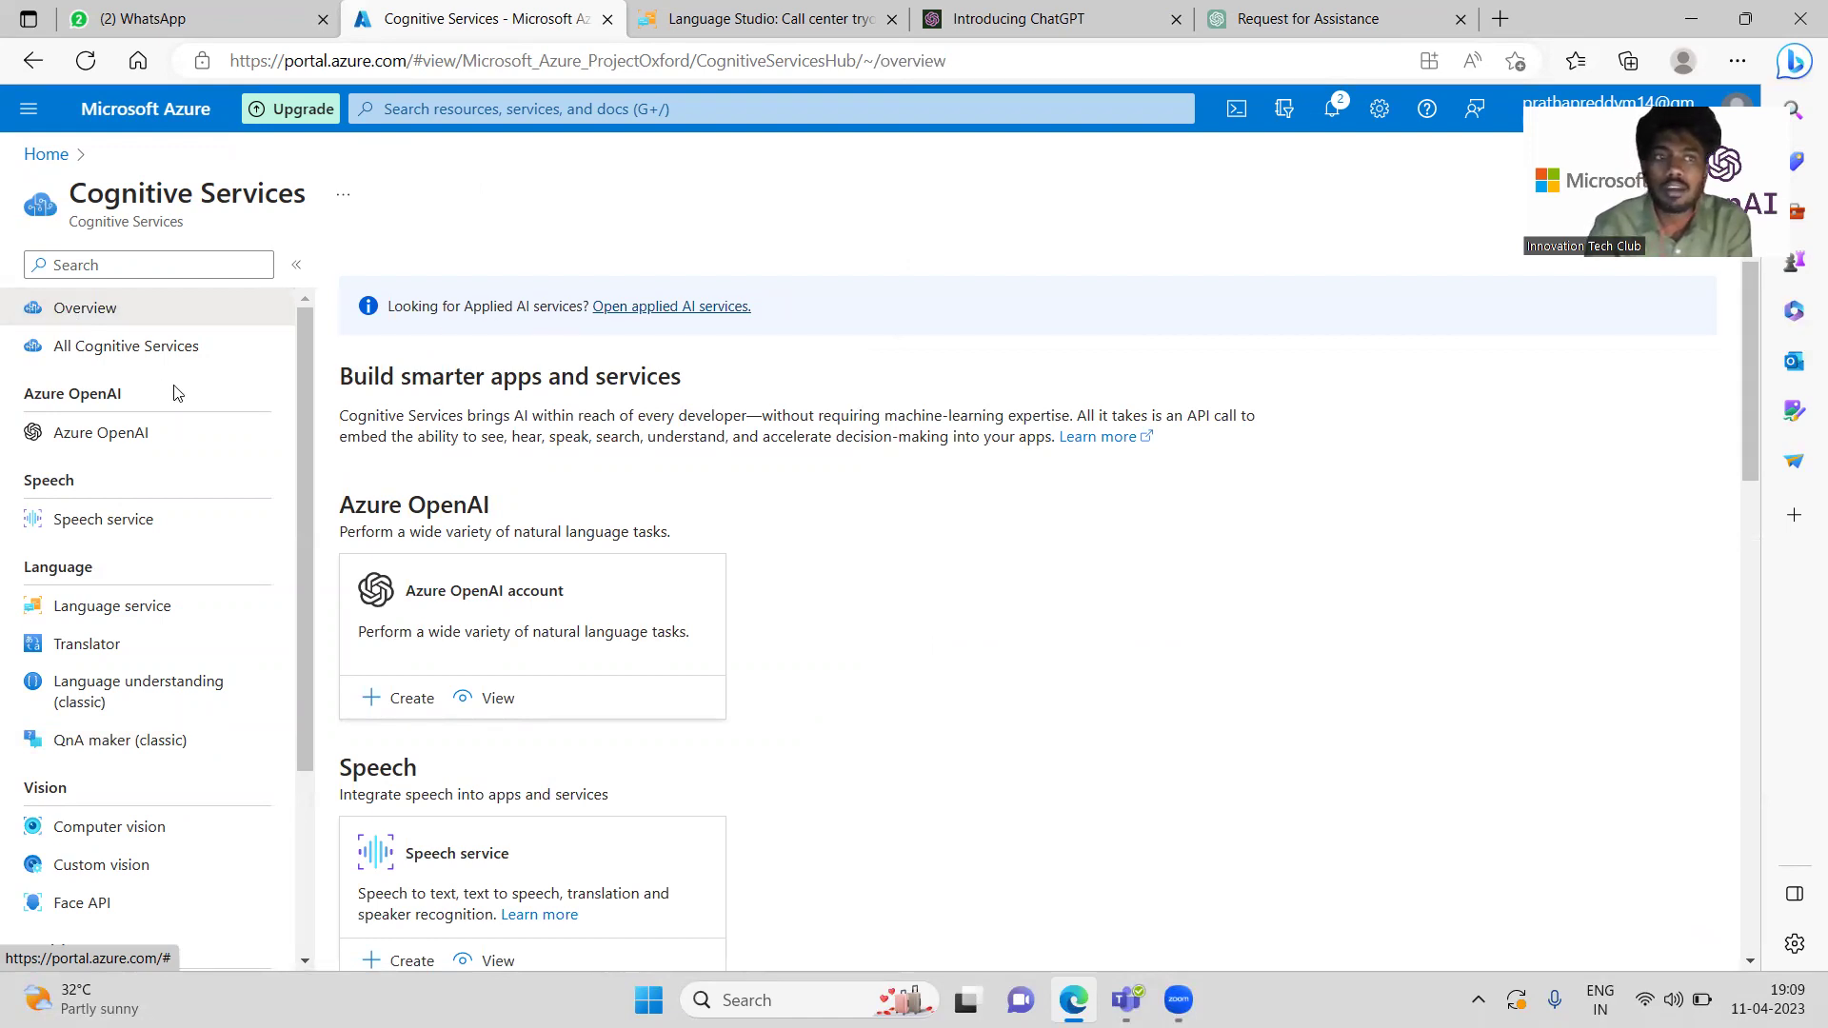
left_click(38, 155)
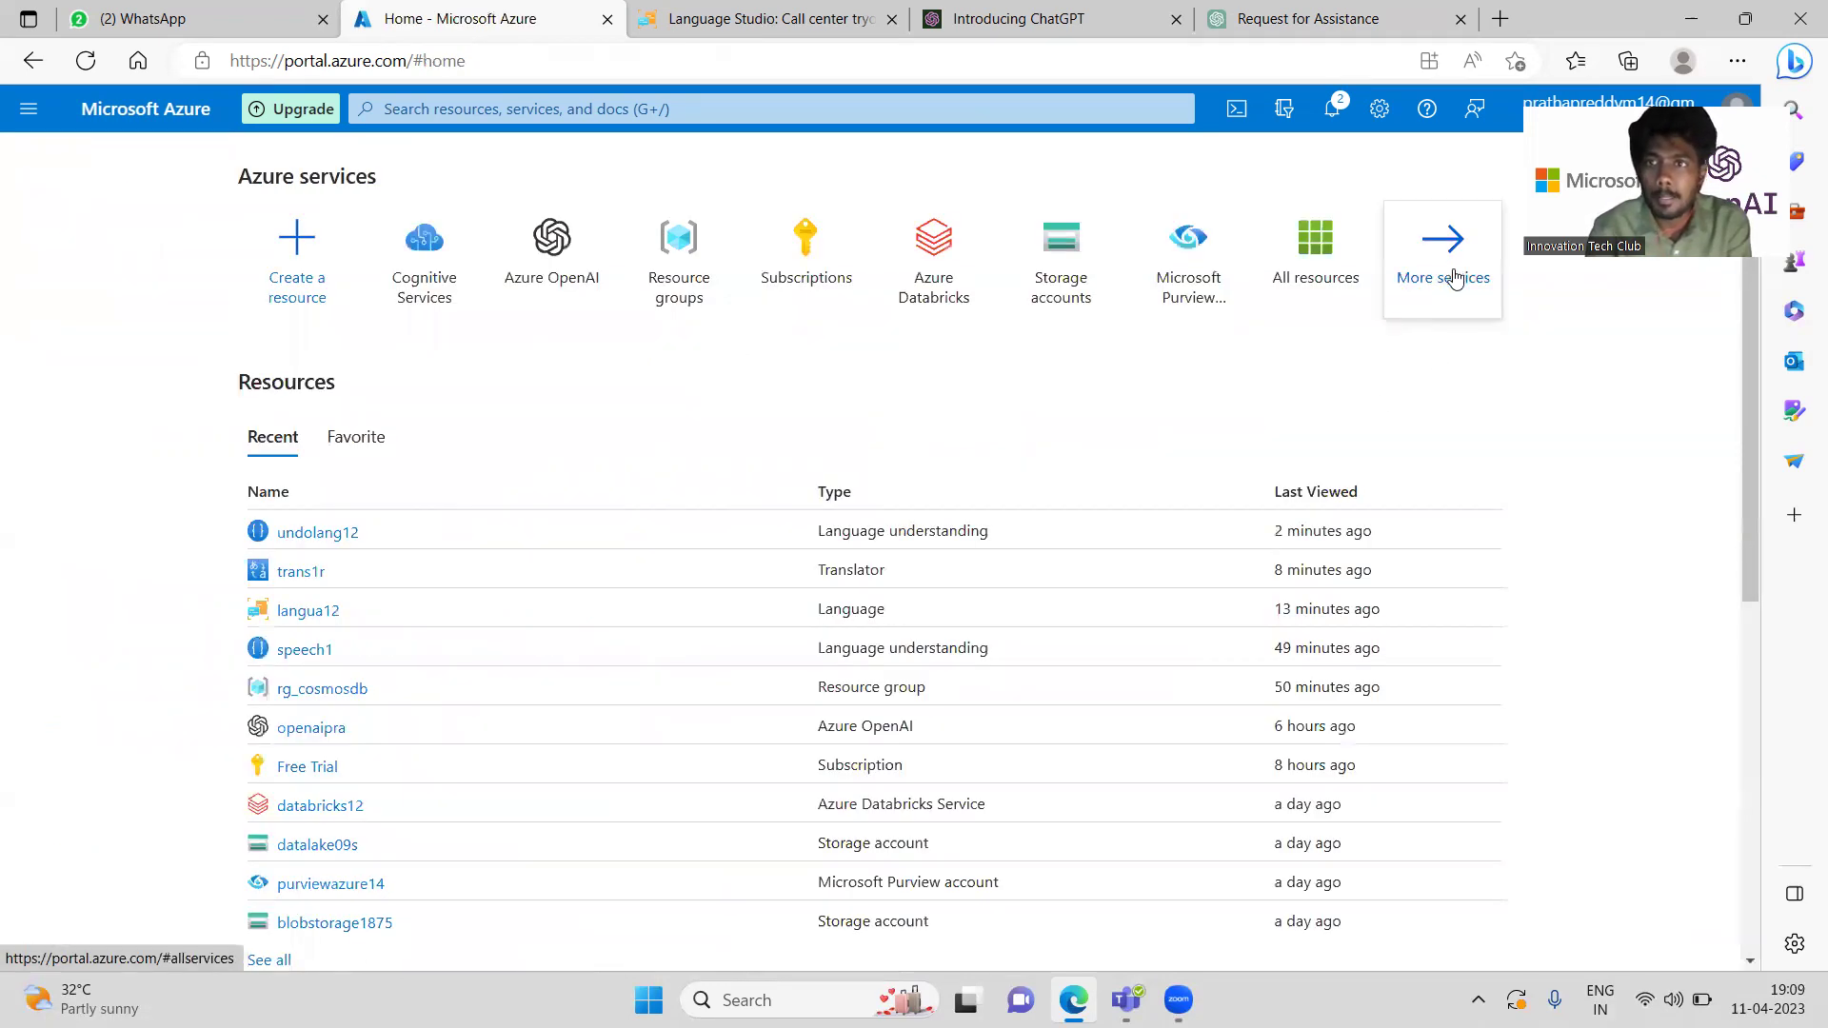
left_click(1457, 277)
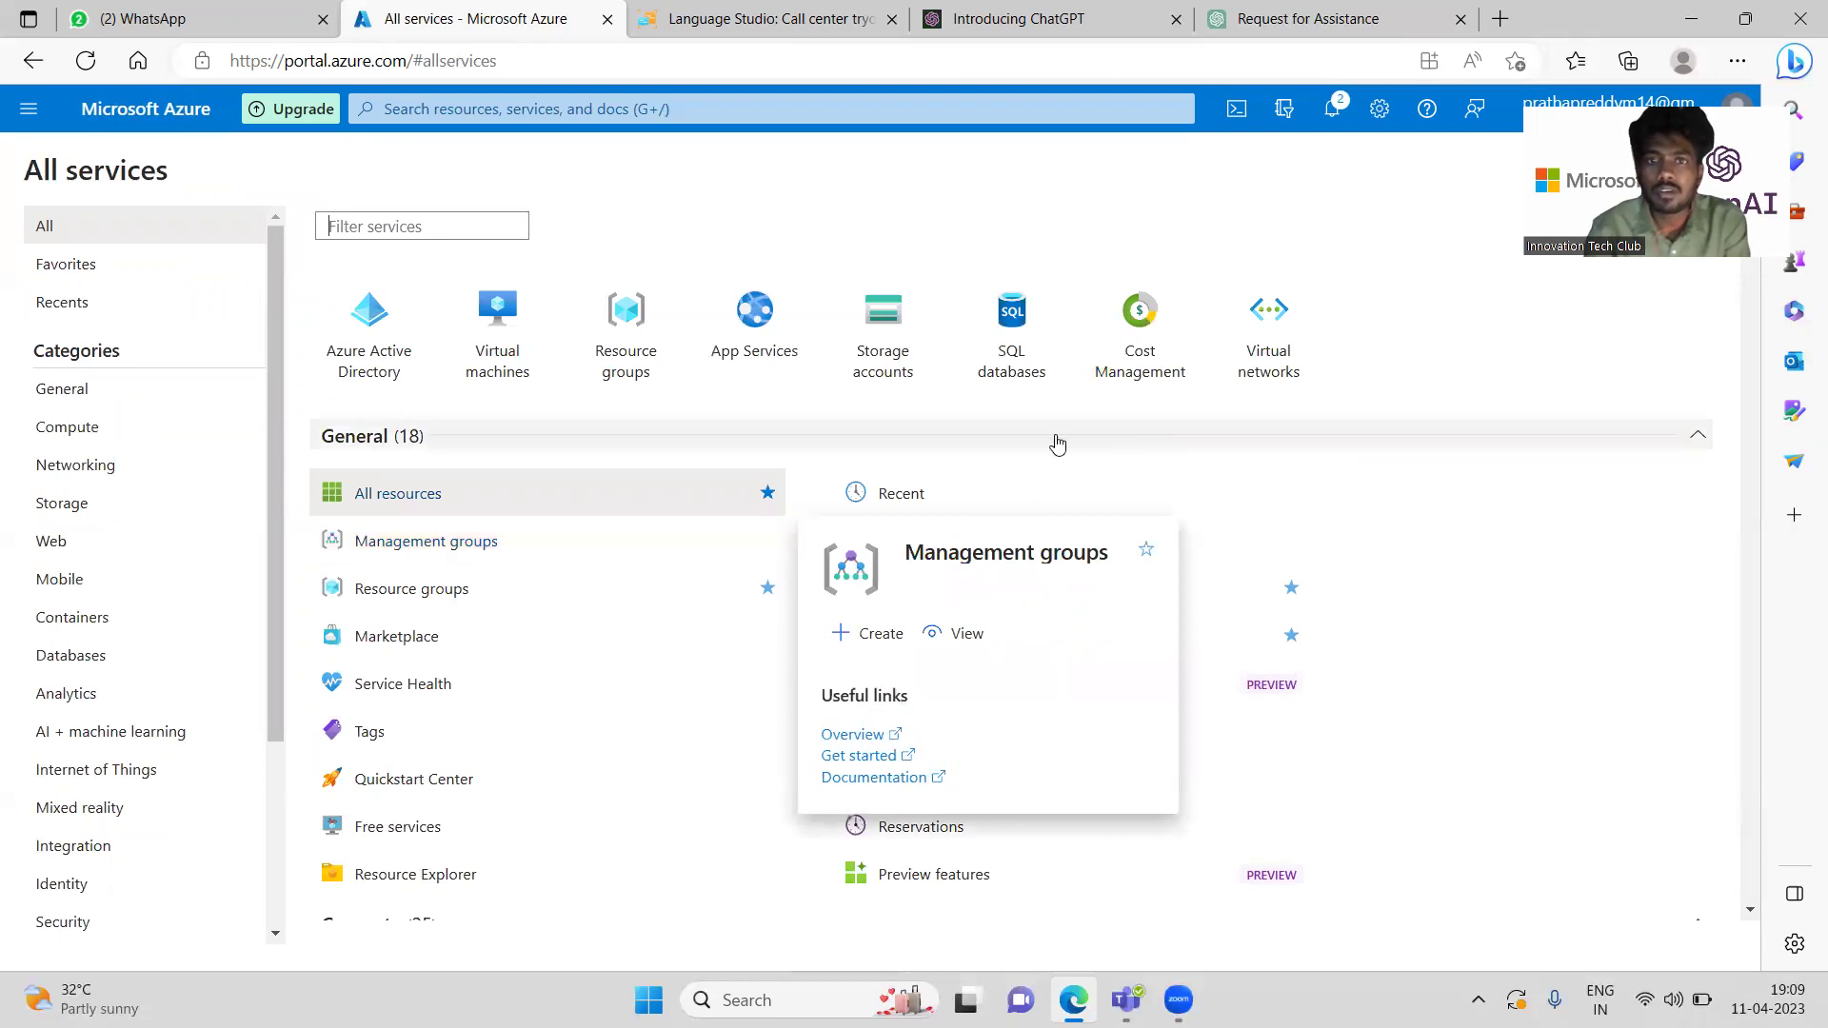
Browse the General, Compute, Networking, Storage, Web and Mobile service categories, collapsing each one after viewing it.
left_click(418, 444)
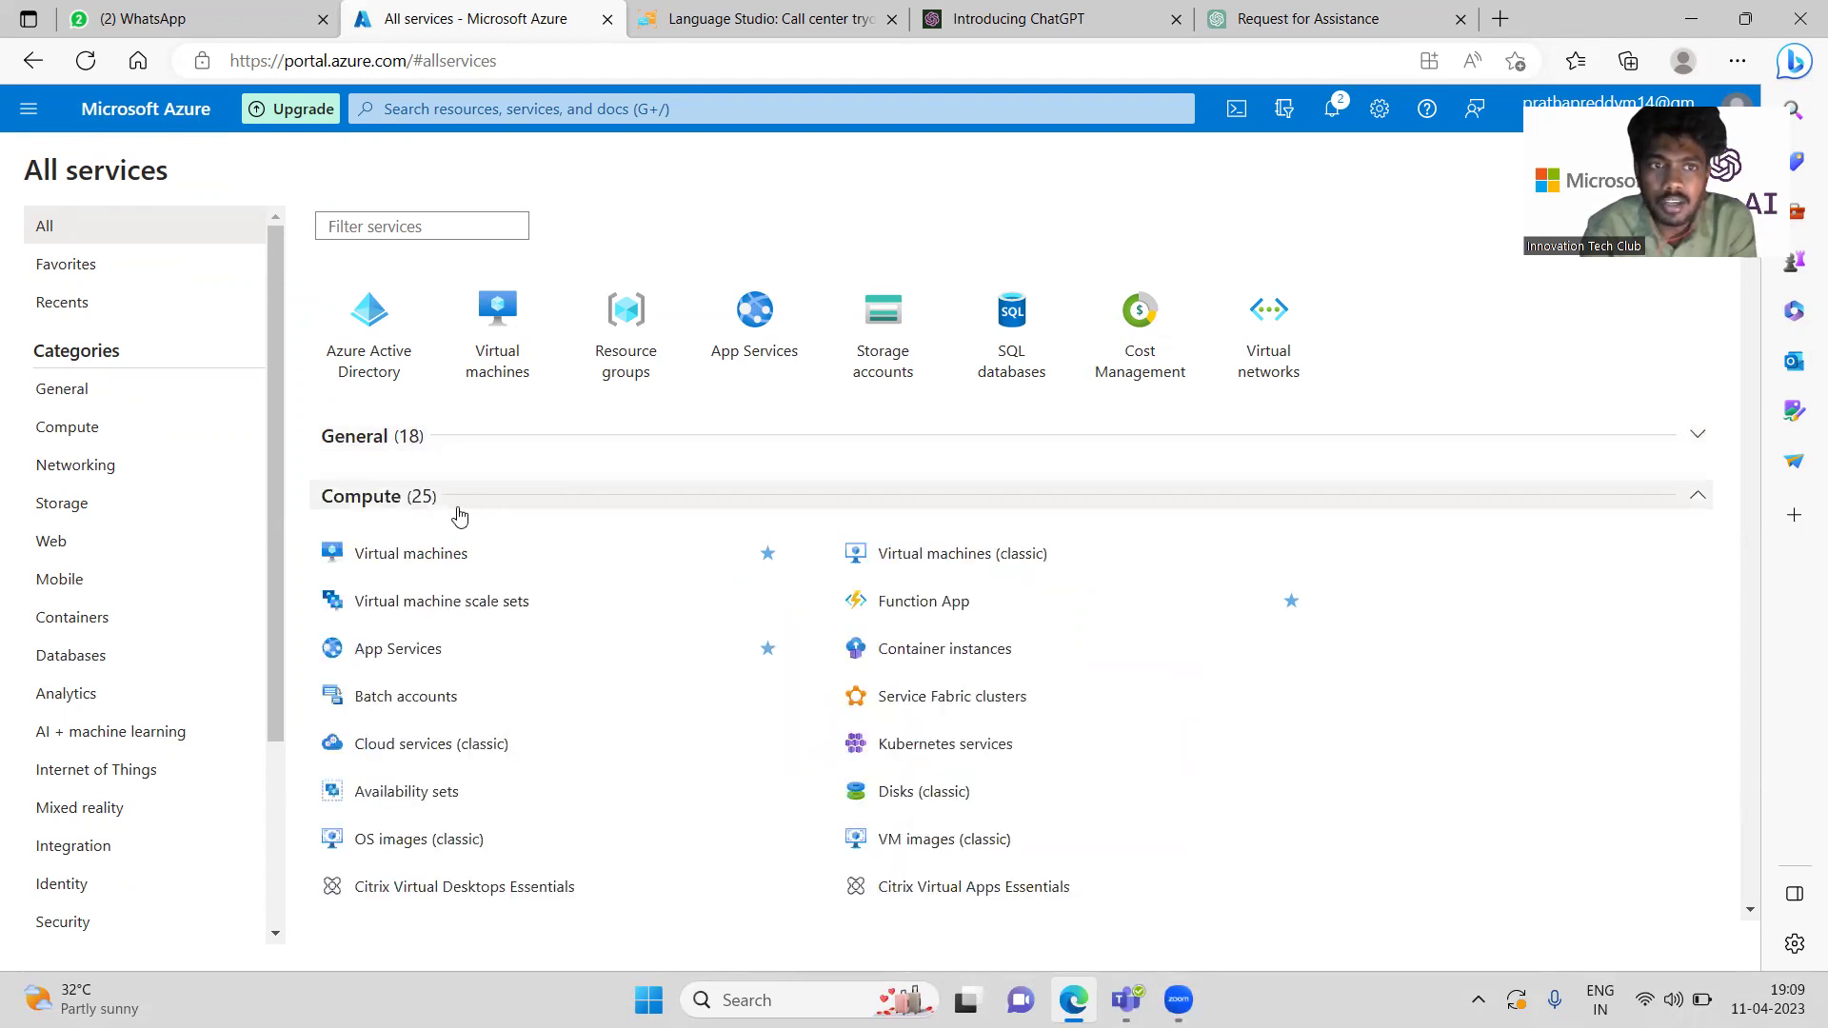
scroll(952, 546, "down", 1)
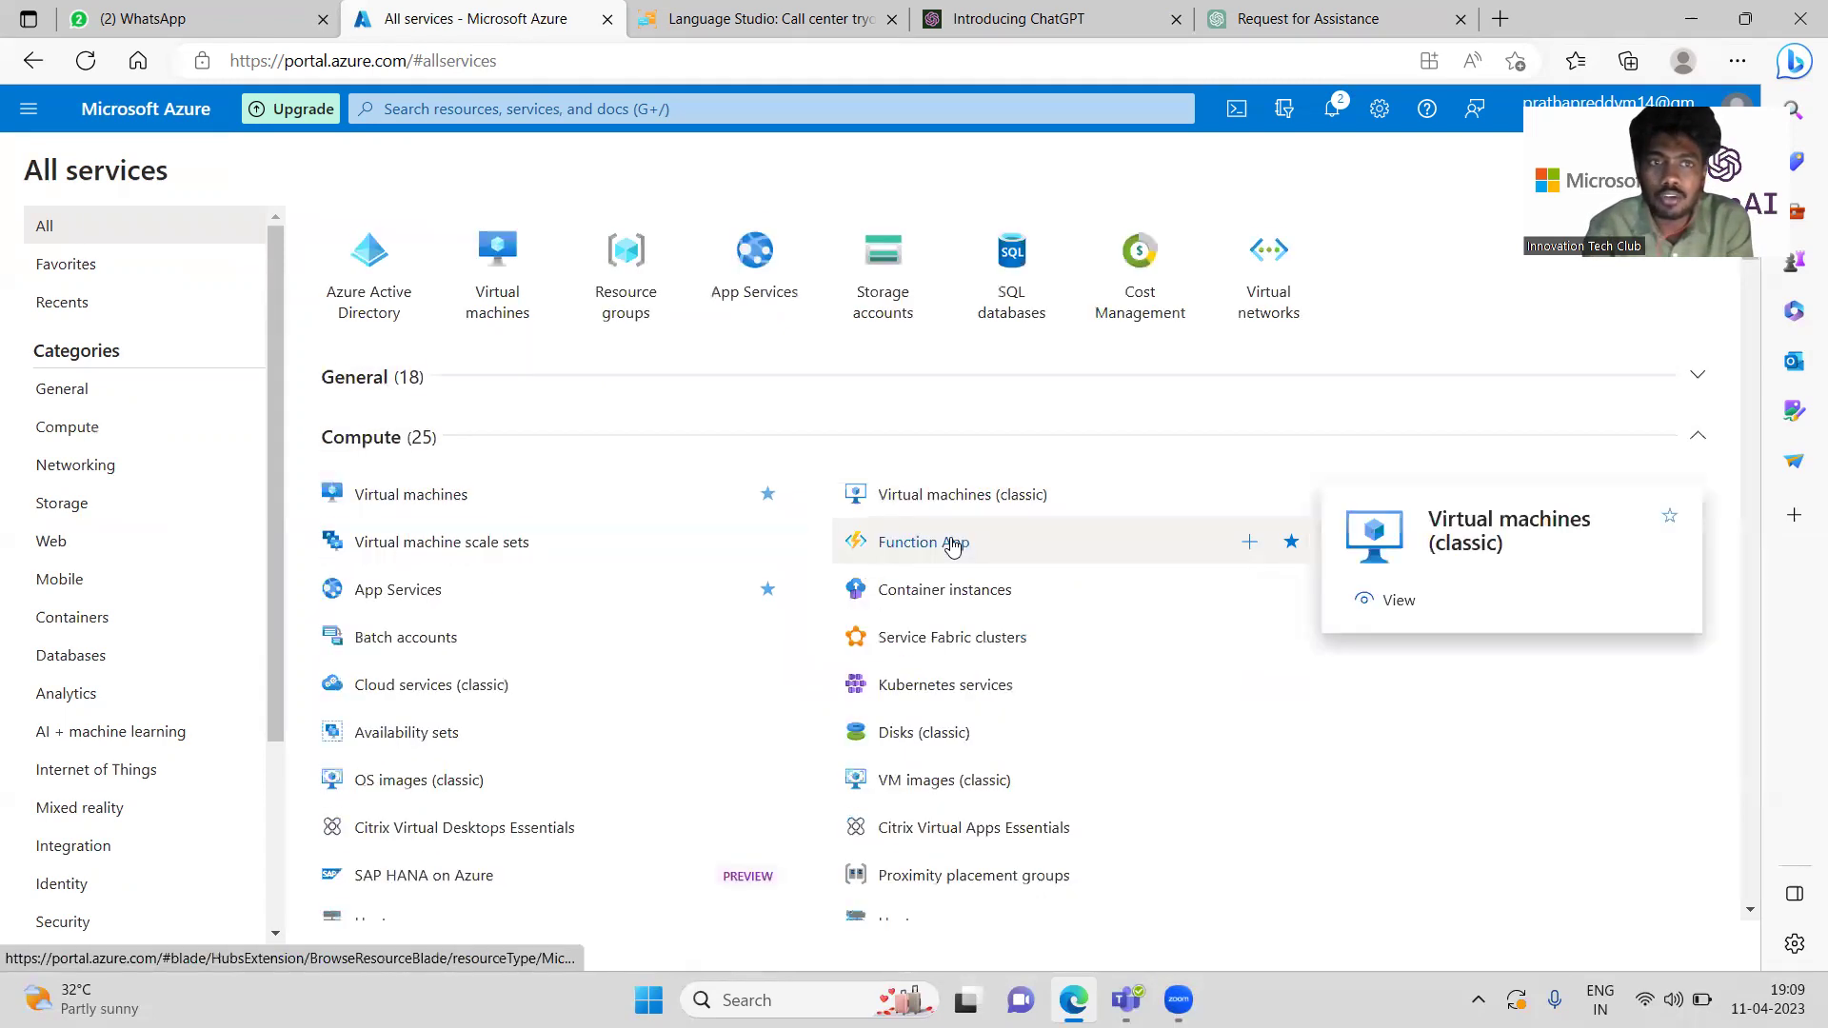
left_click(1693, 428)
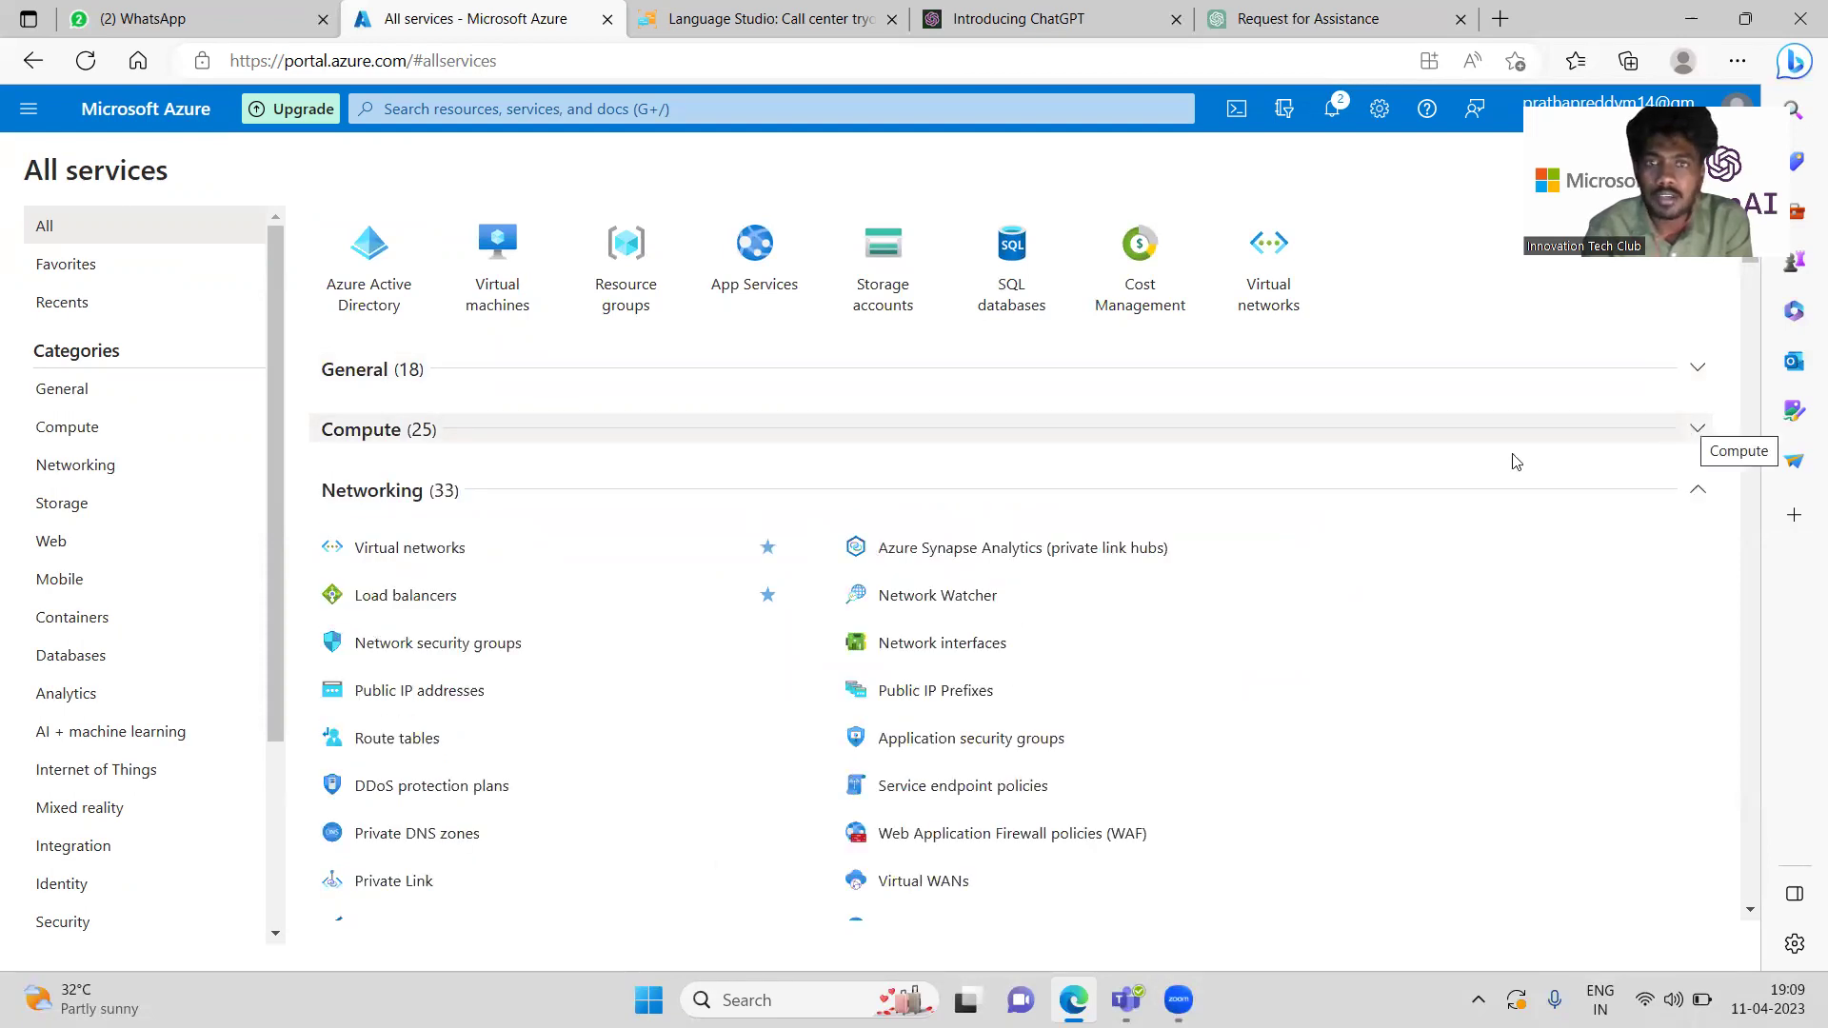
left_click(1698, 492)
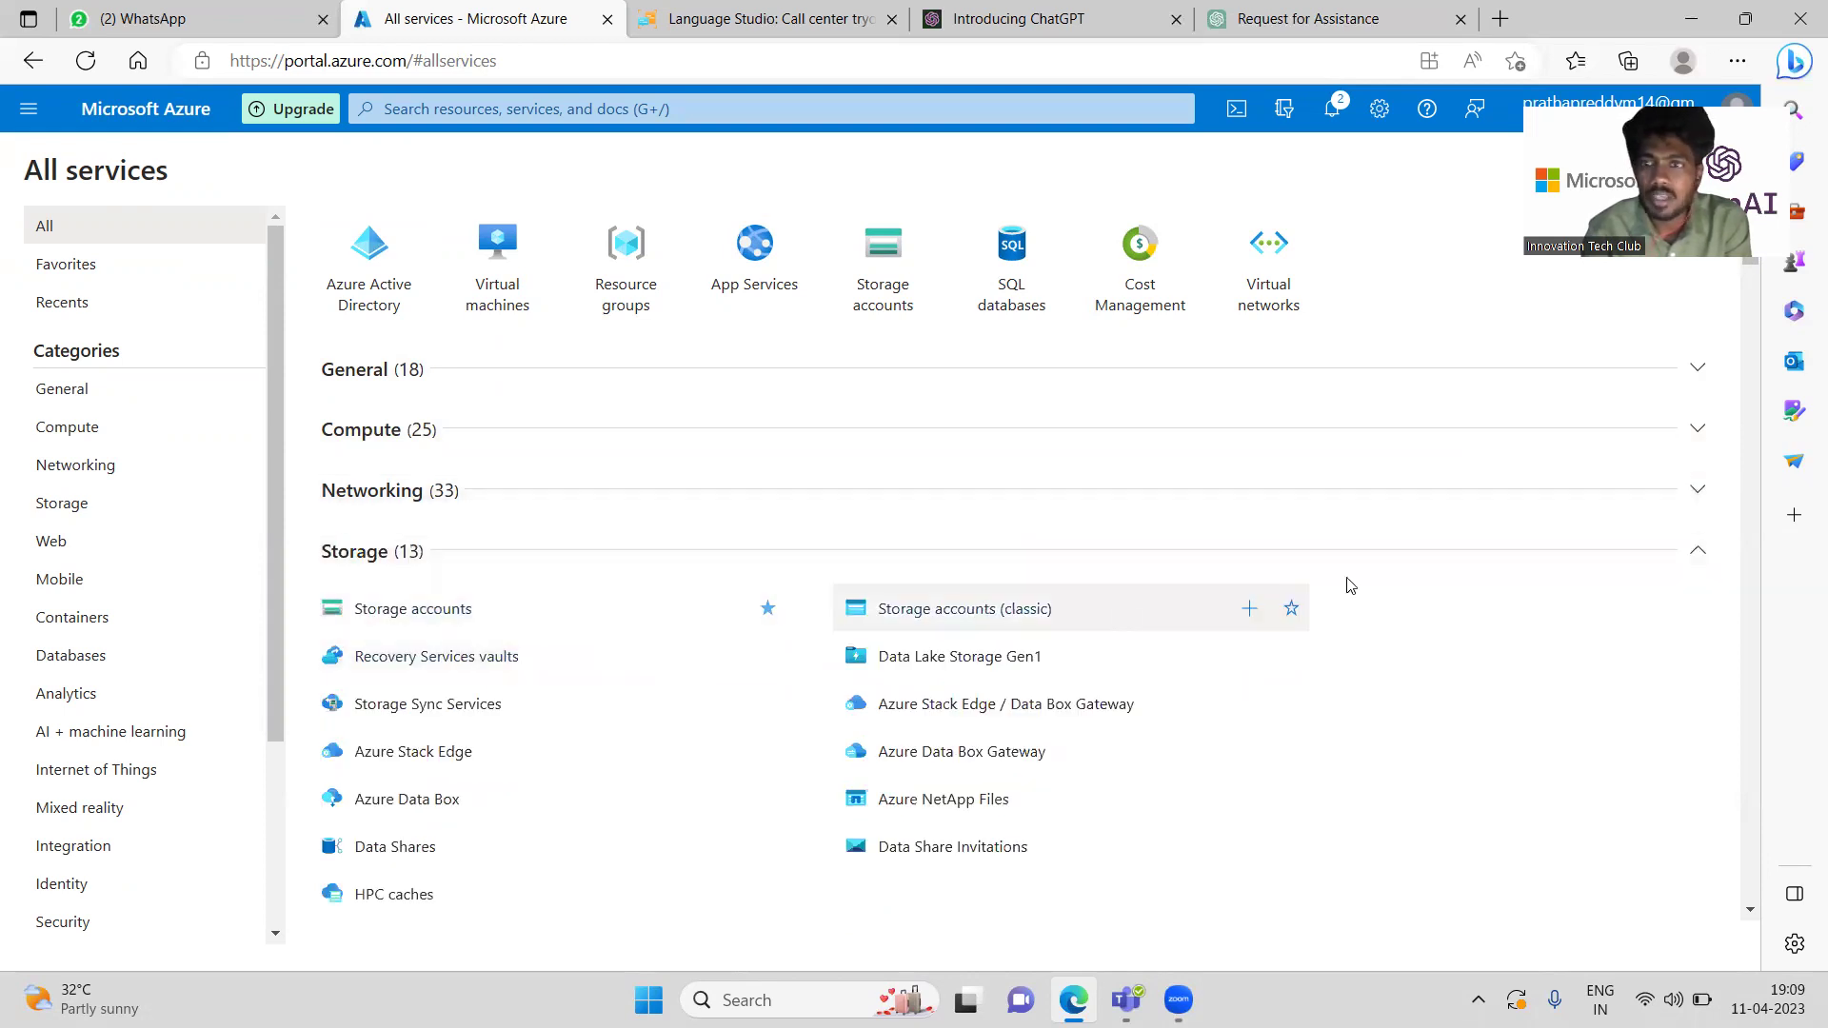
left_click(1699, 560)
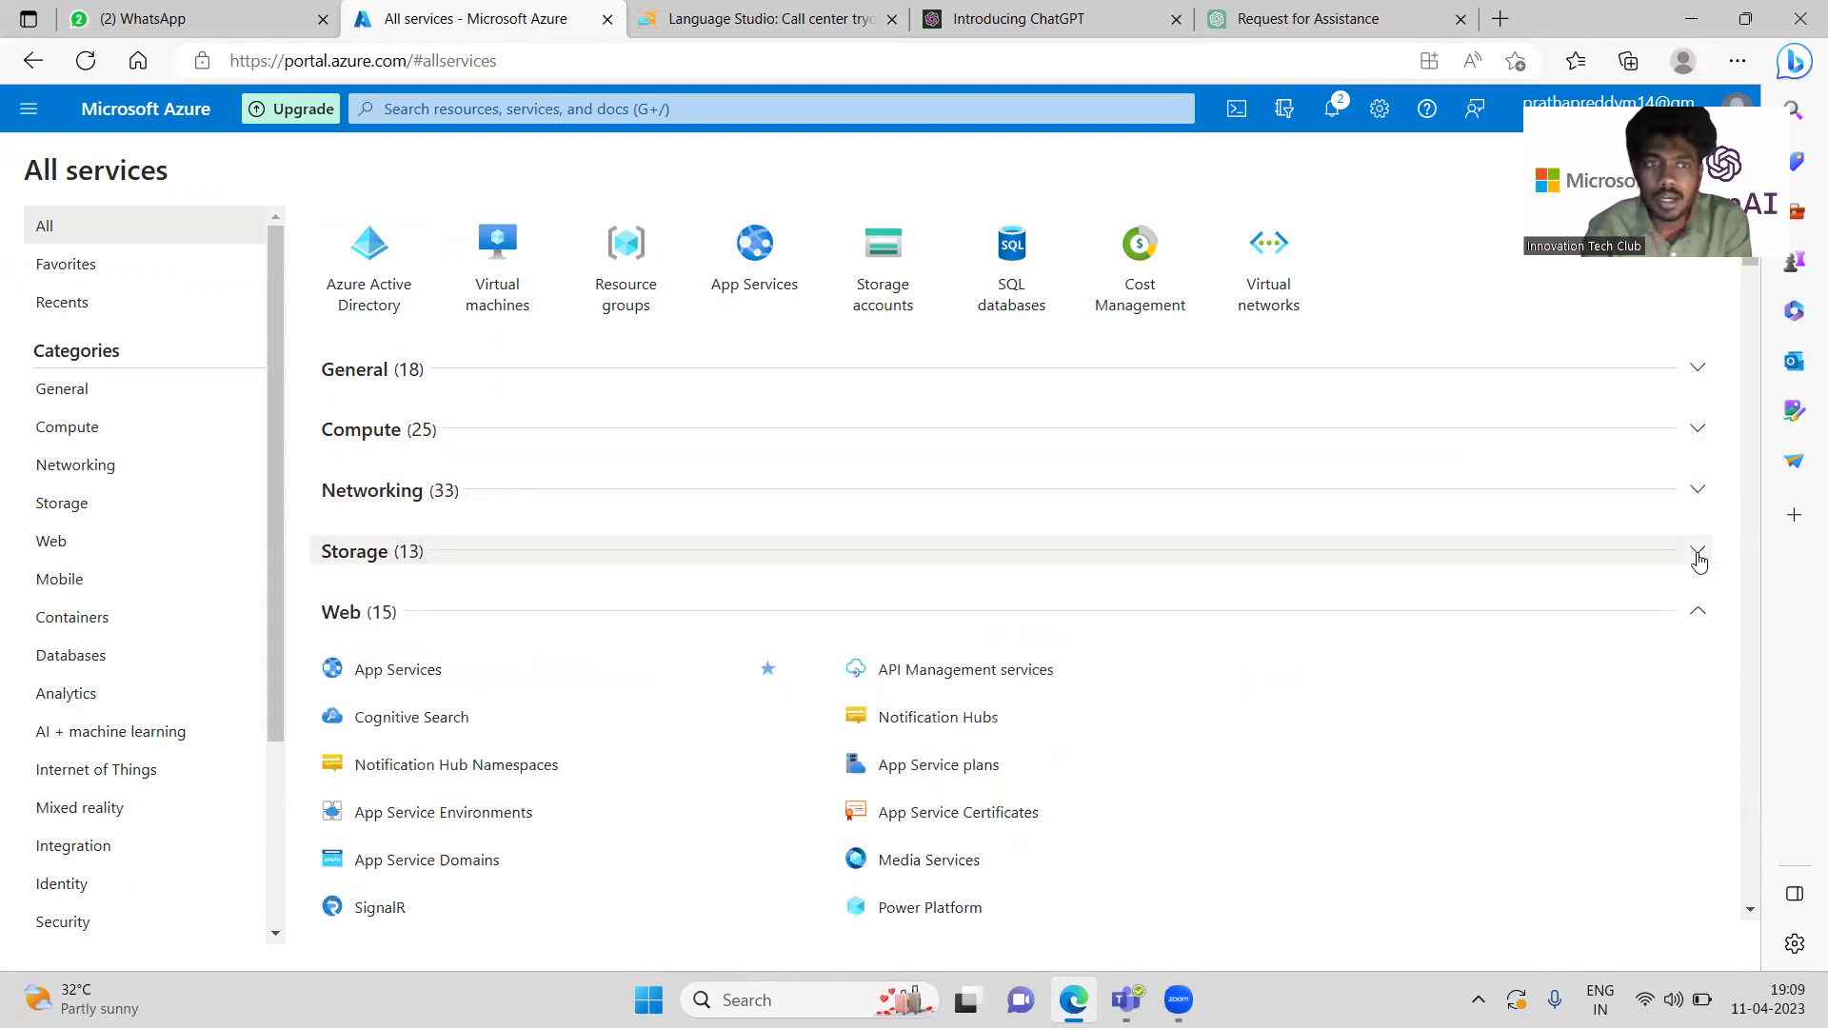
left_click(1699, 613)
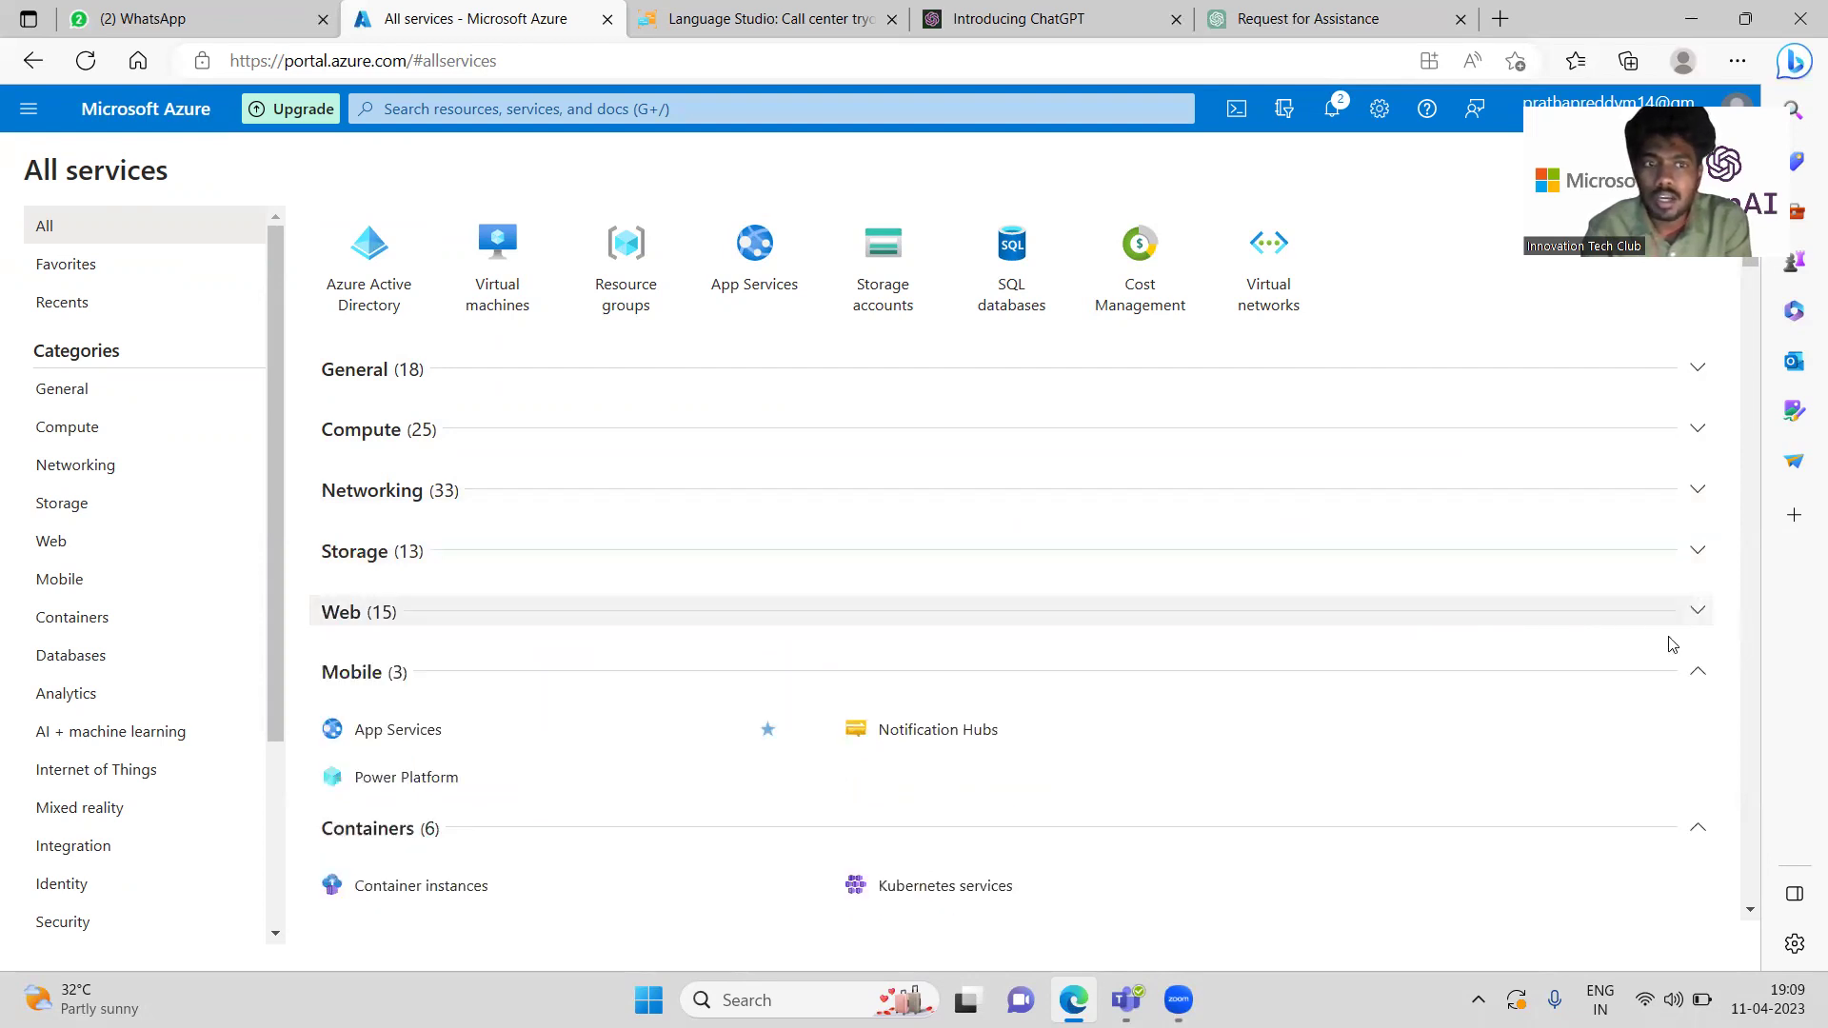
left_click(1697, 676)
Look over the Containers, Databases, Analytics, AI + machine learning and Internet of Things services, collapsing each category in turn.
scroll(1562, 581, "down", 3)
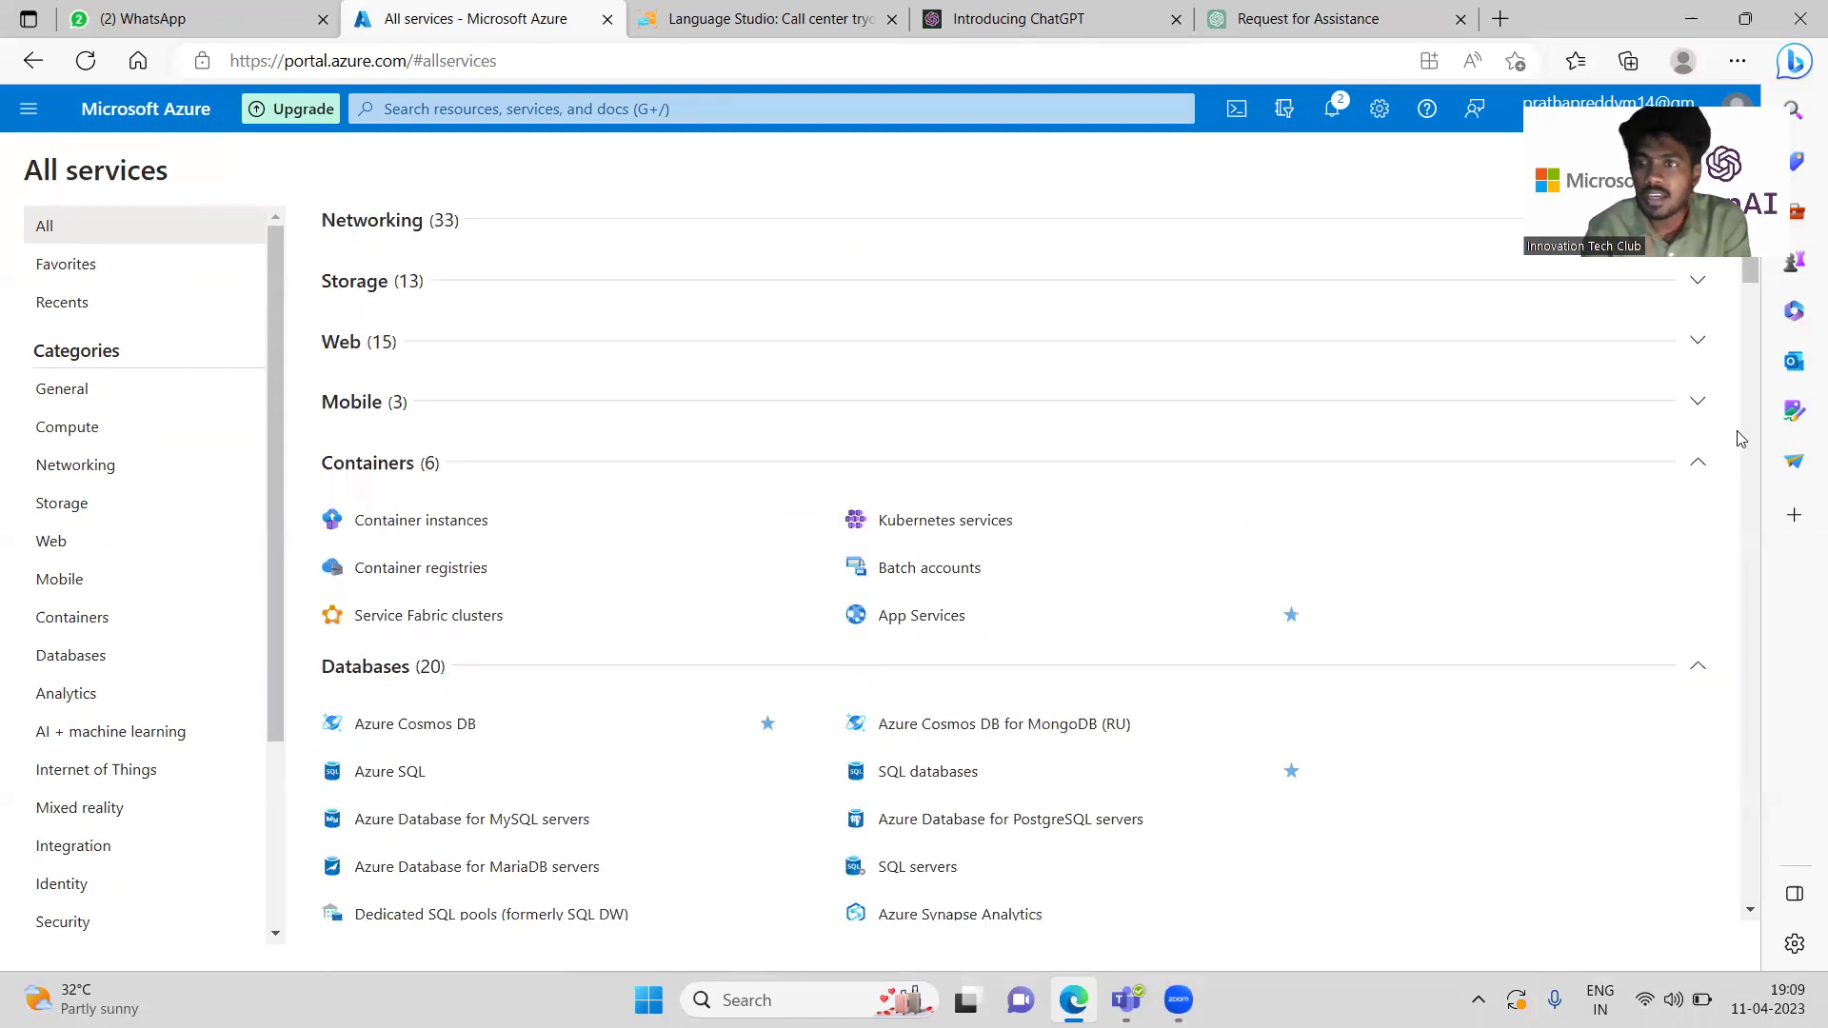
left_click(1699, 465)
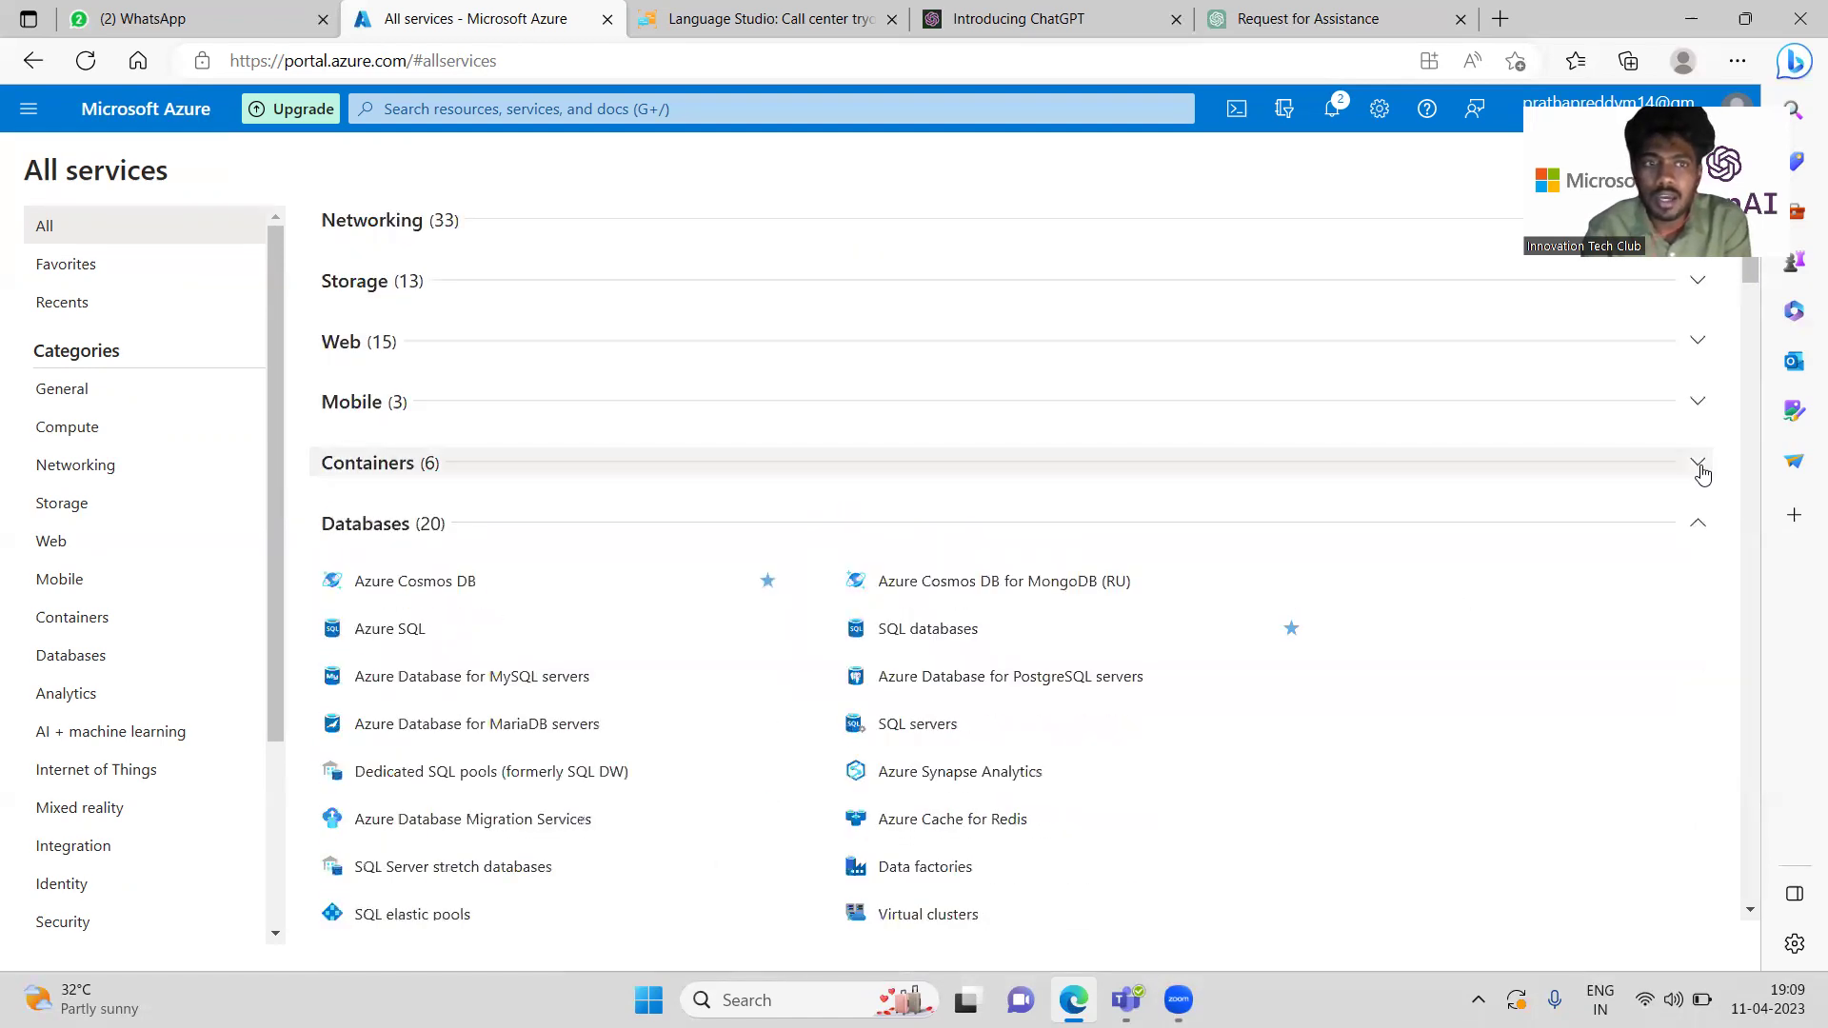
left_click(1700, 527)
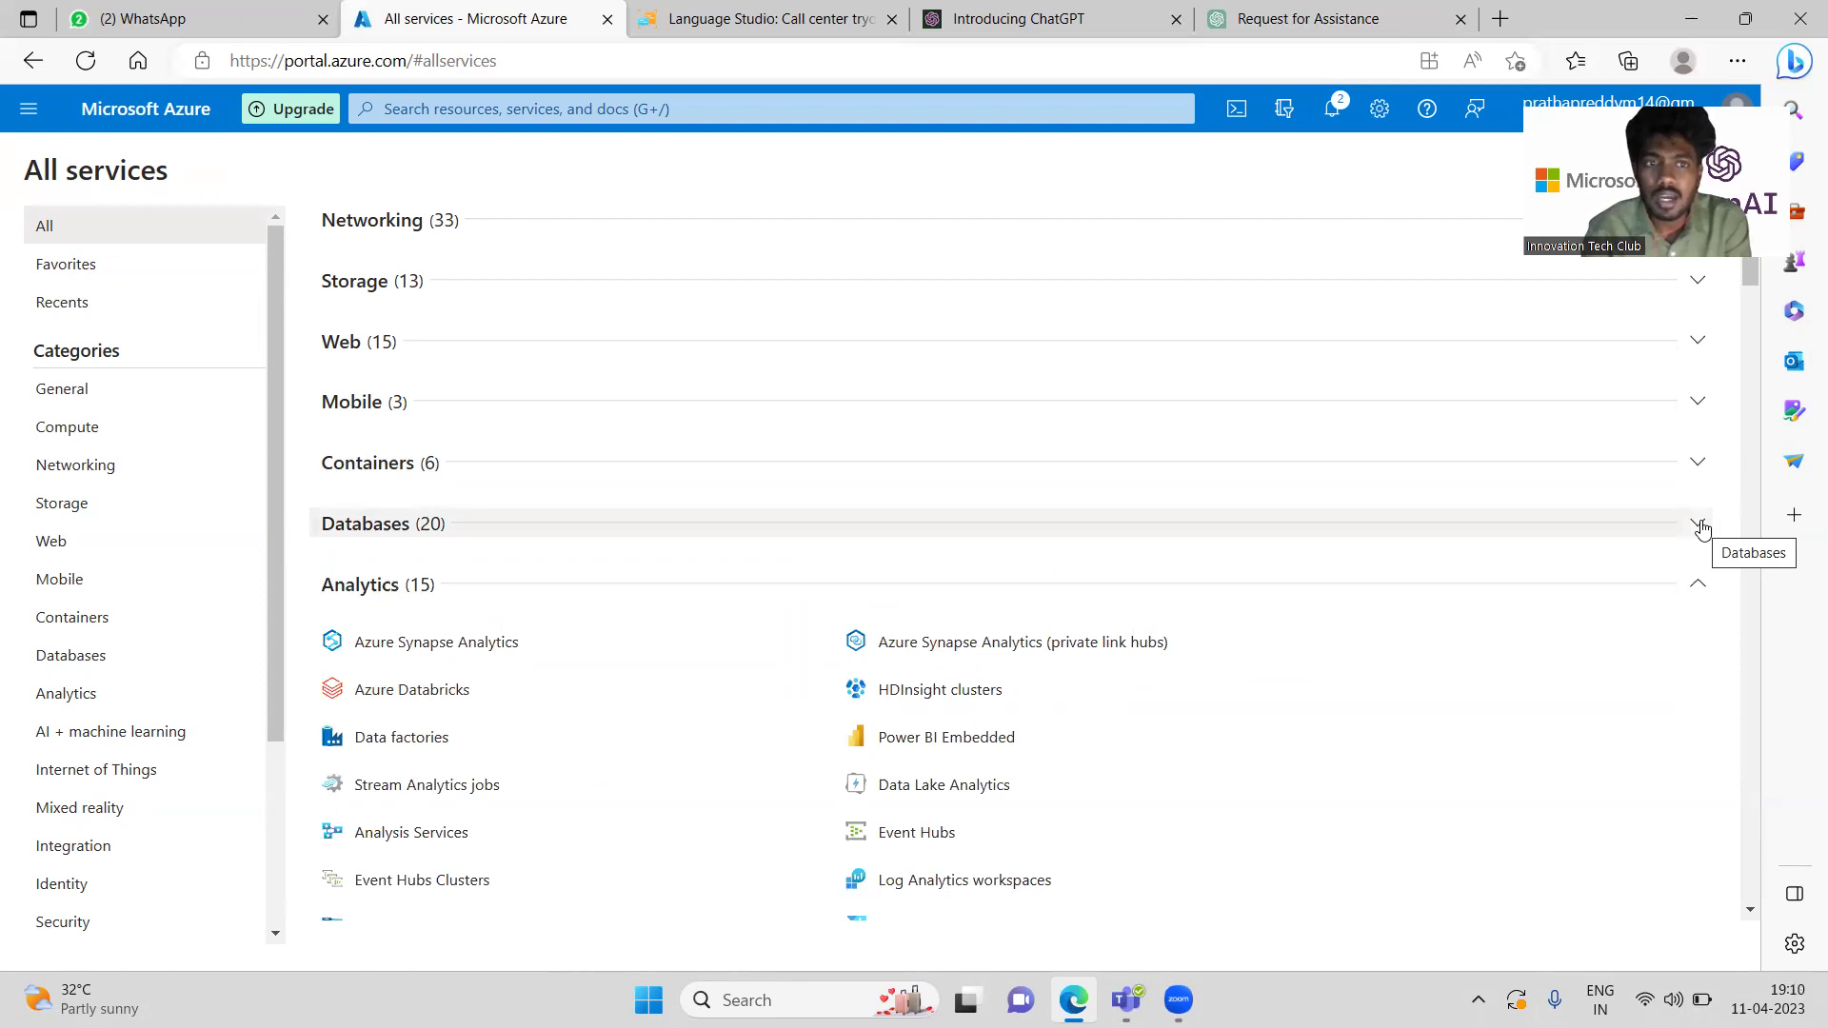
left_click(1698, 585)
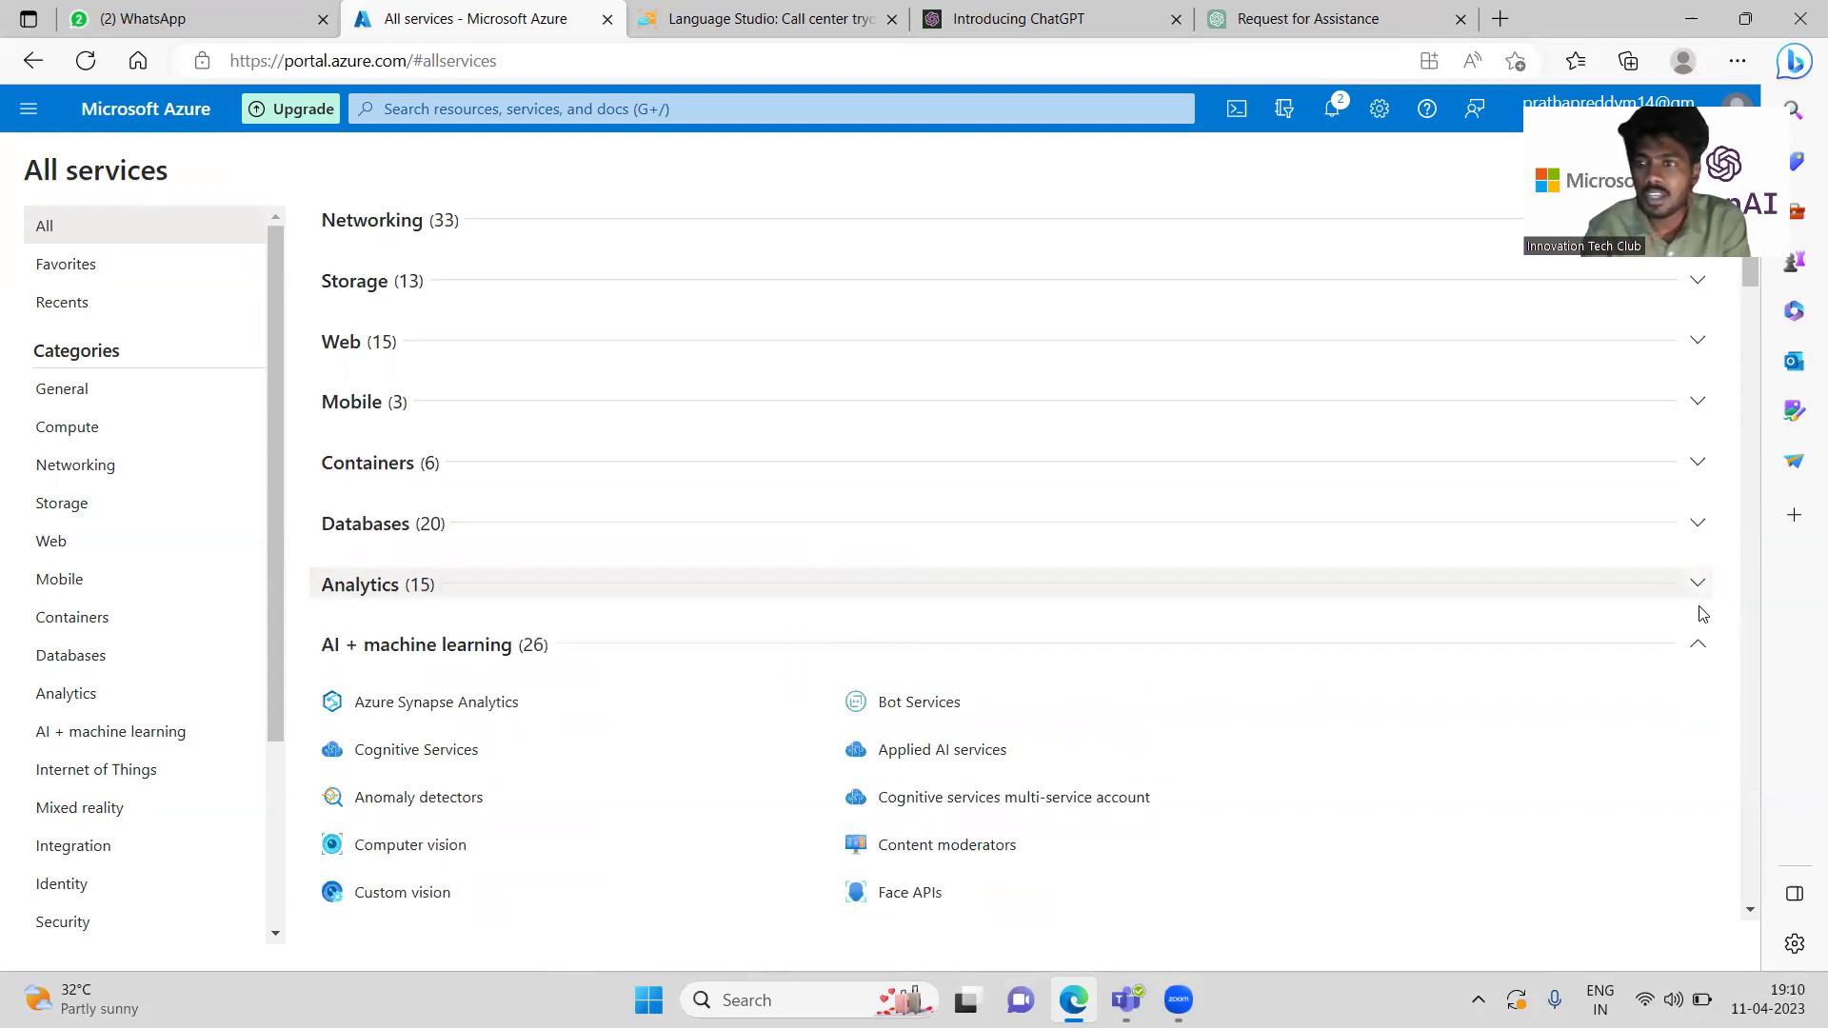
left_click(1700, 653)
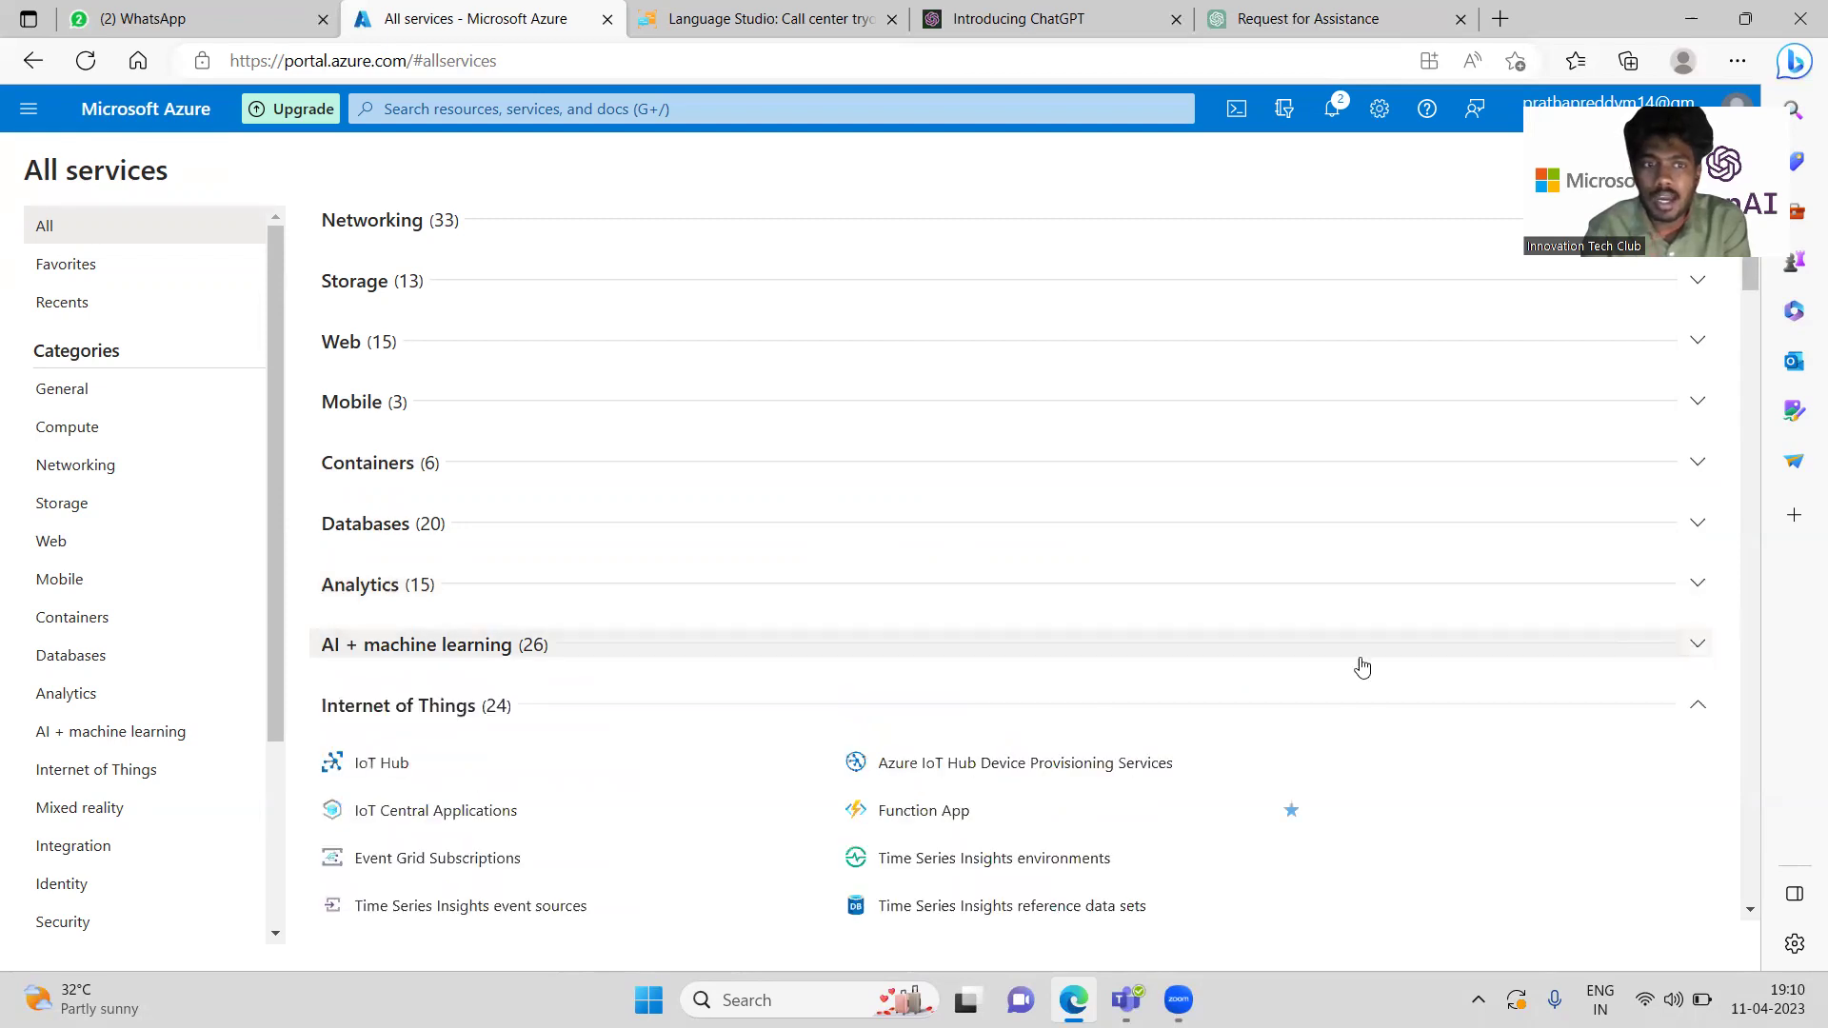
left_click(1702, 715)
Examine the Mixed reality, Integration, Identity, Security, DevOps and Migration services, collapsing each category in turn.
scroll(1349, 618, "down", 1)
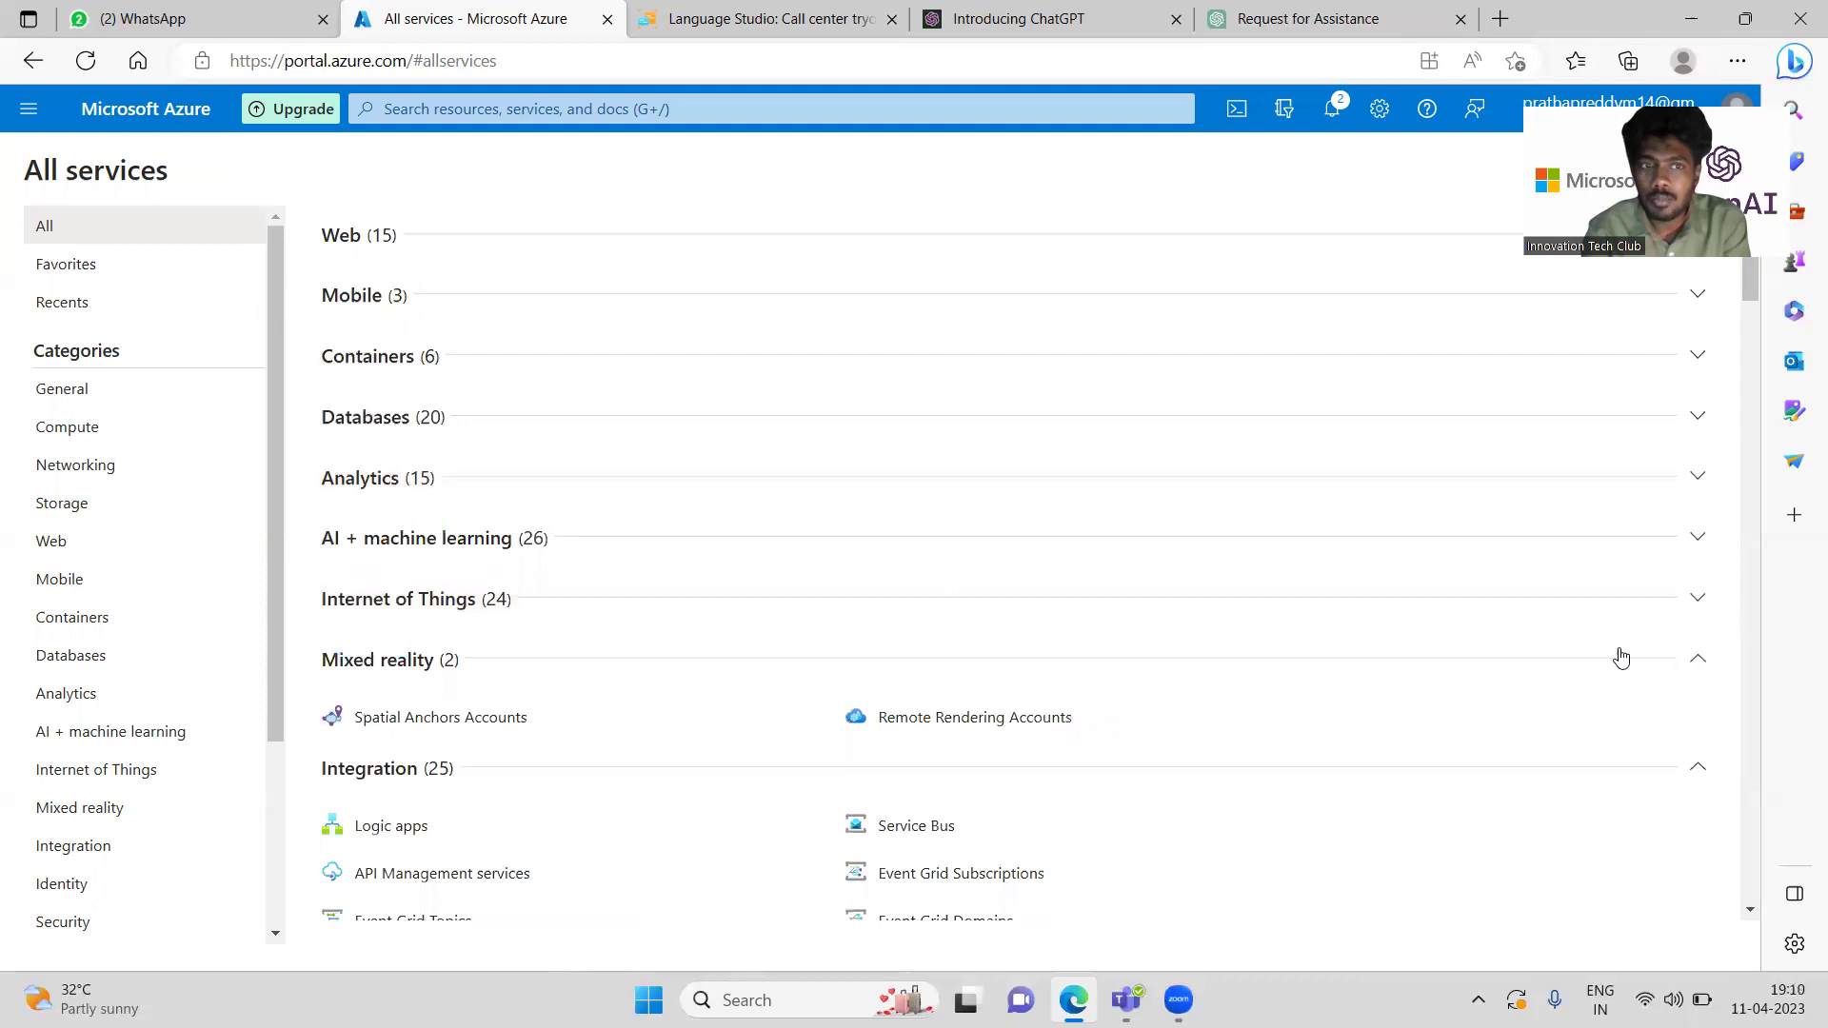
left_click(1700, 666)
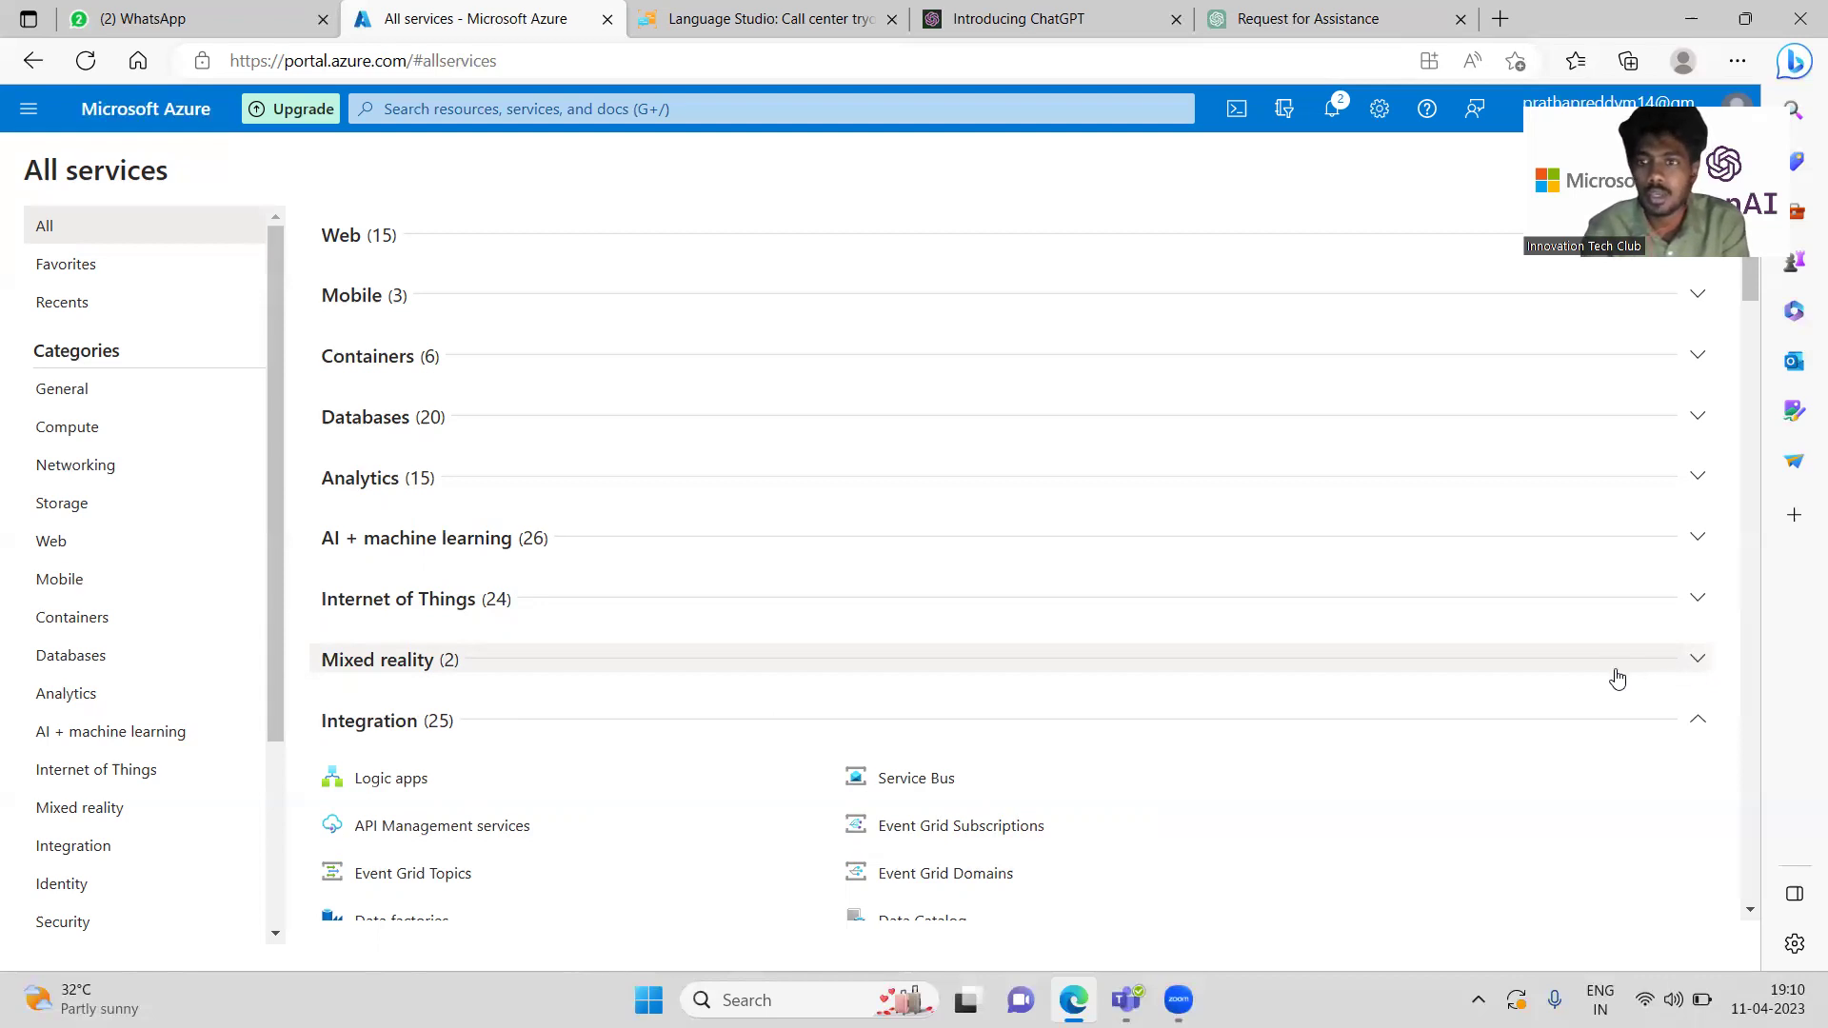
left_click(1696, 723)
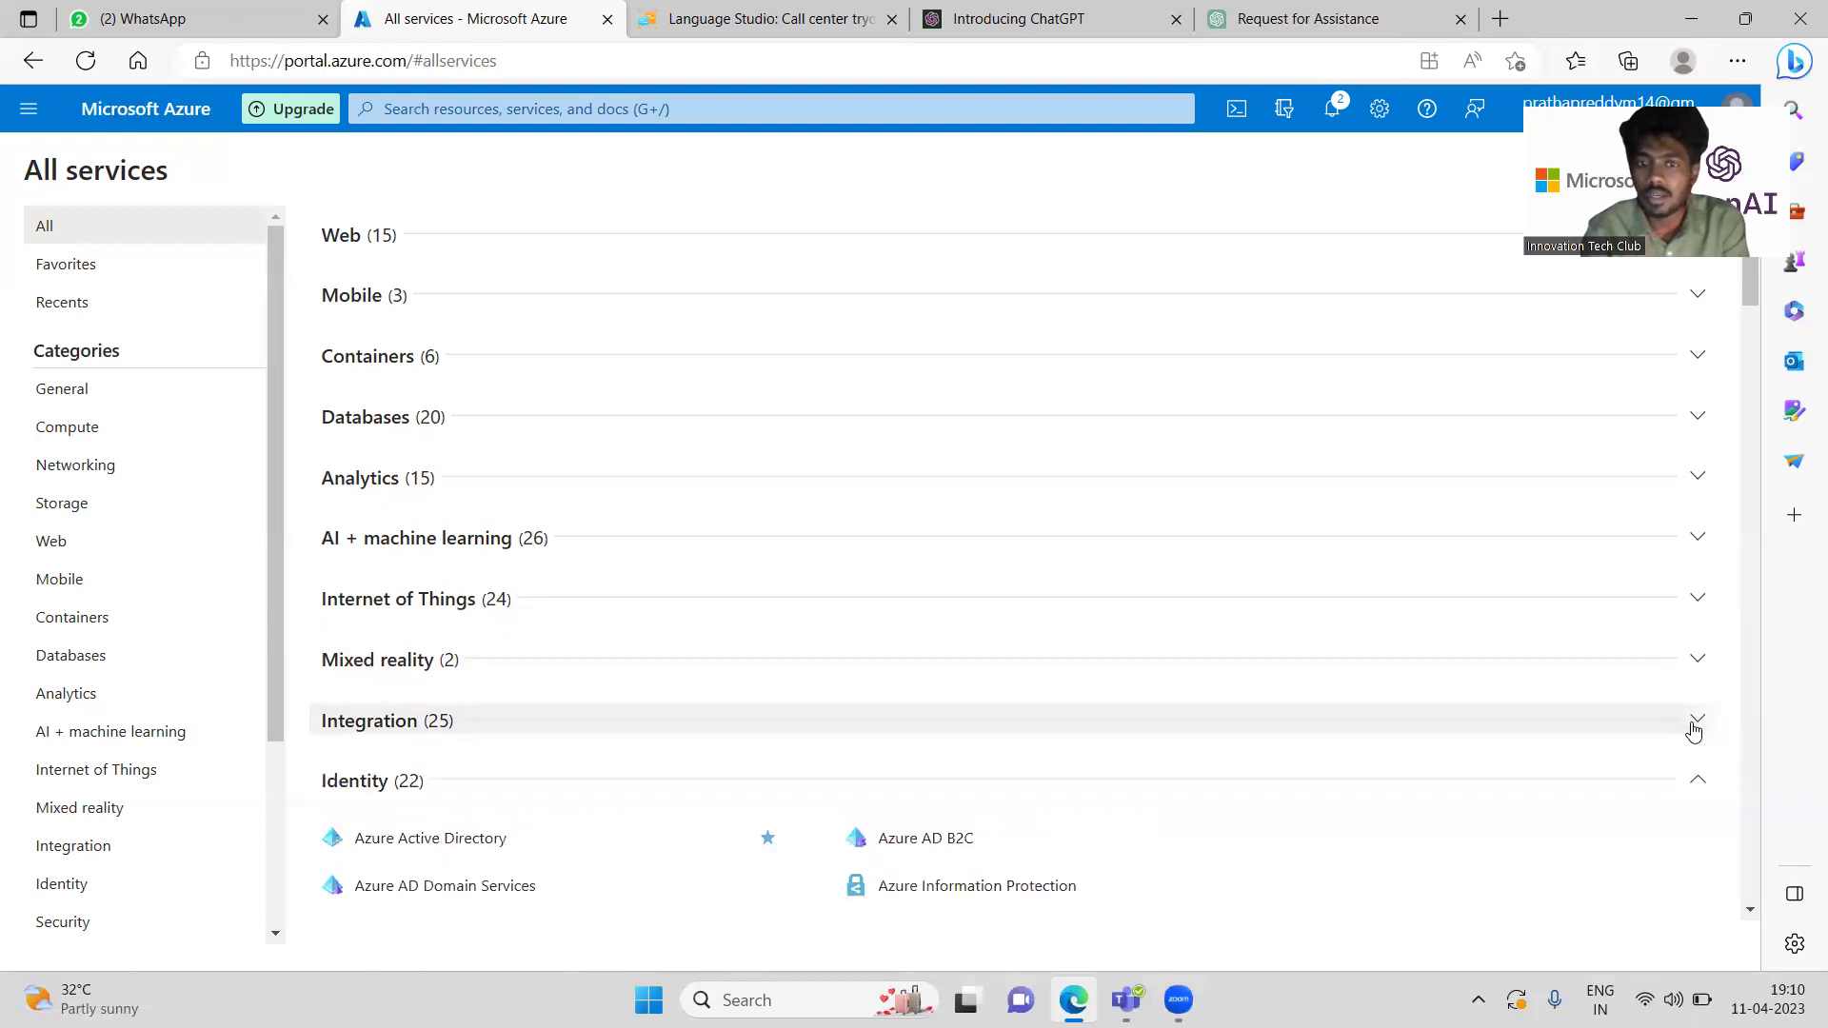
scroll(1554, 675, "down", 2)
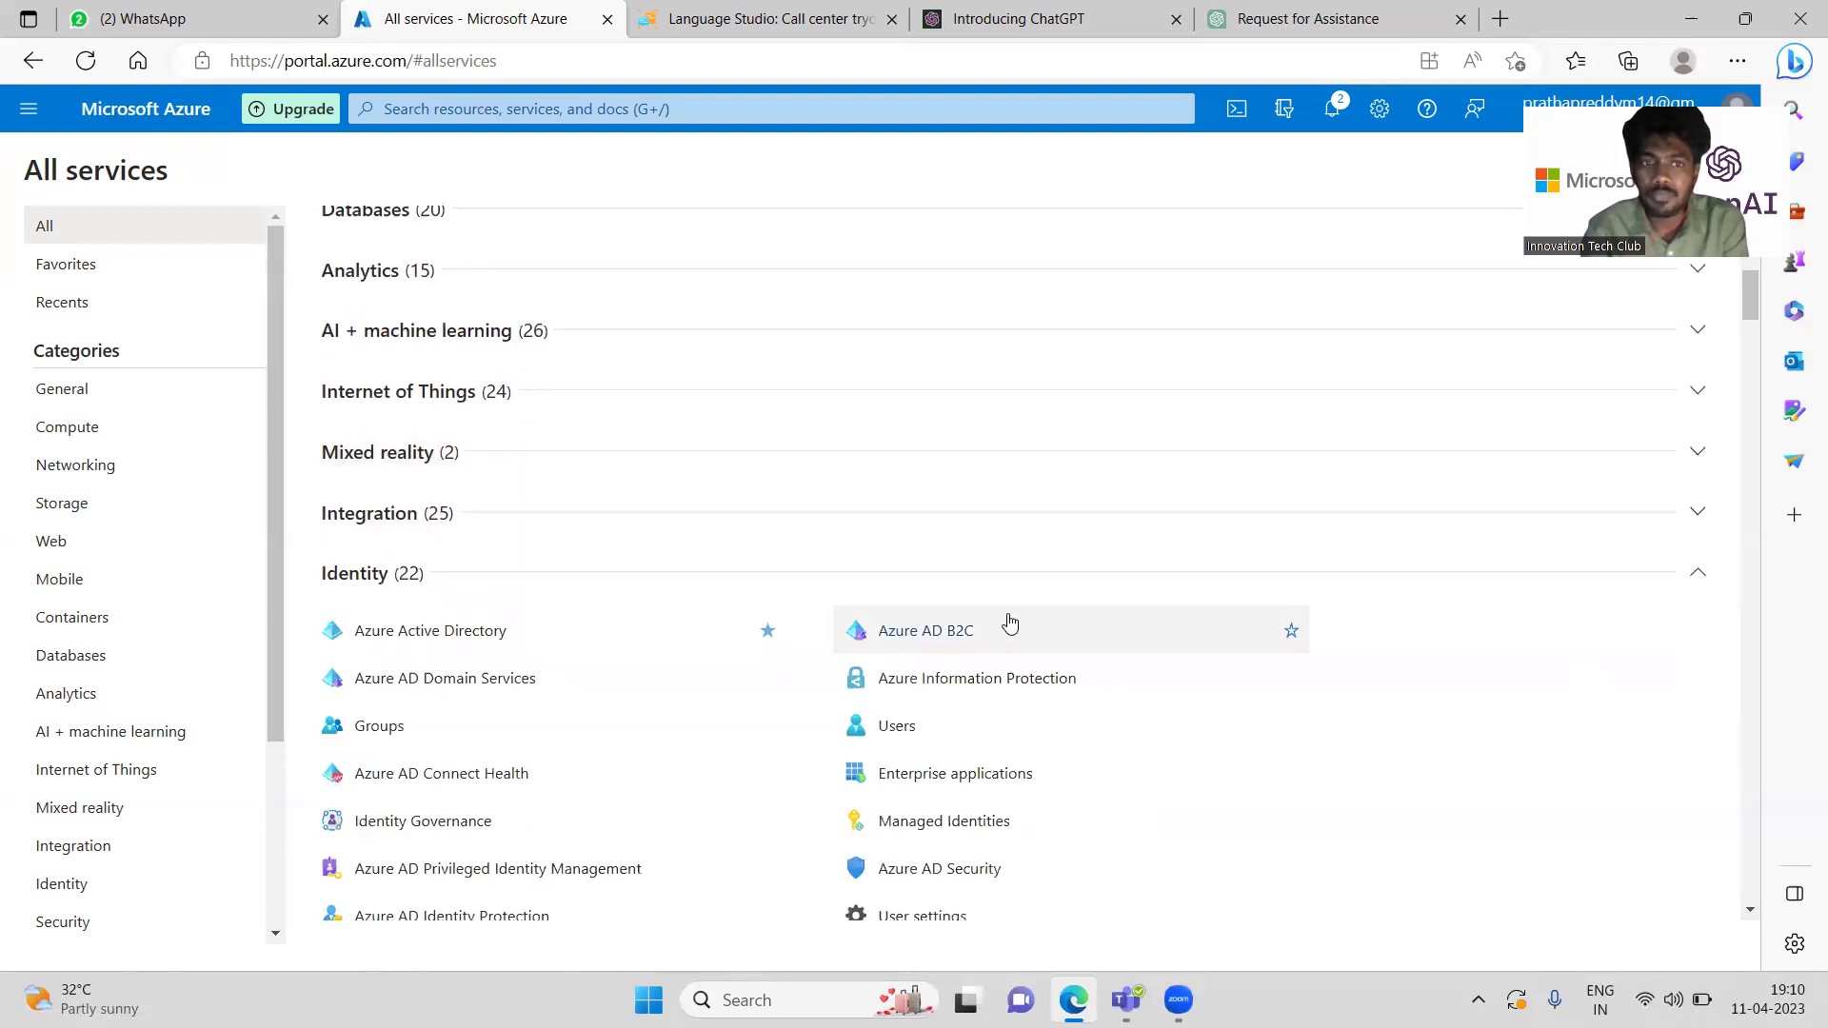
left_click(1690, 582)
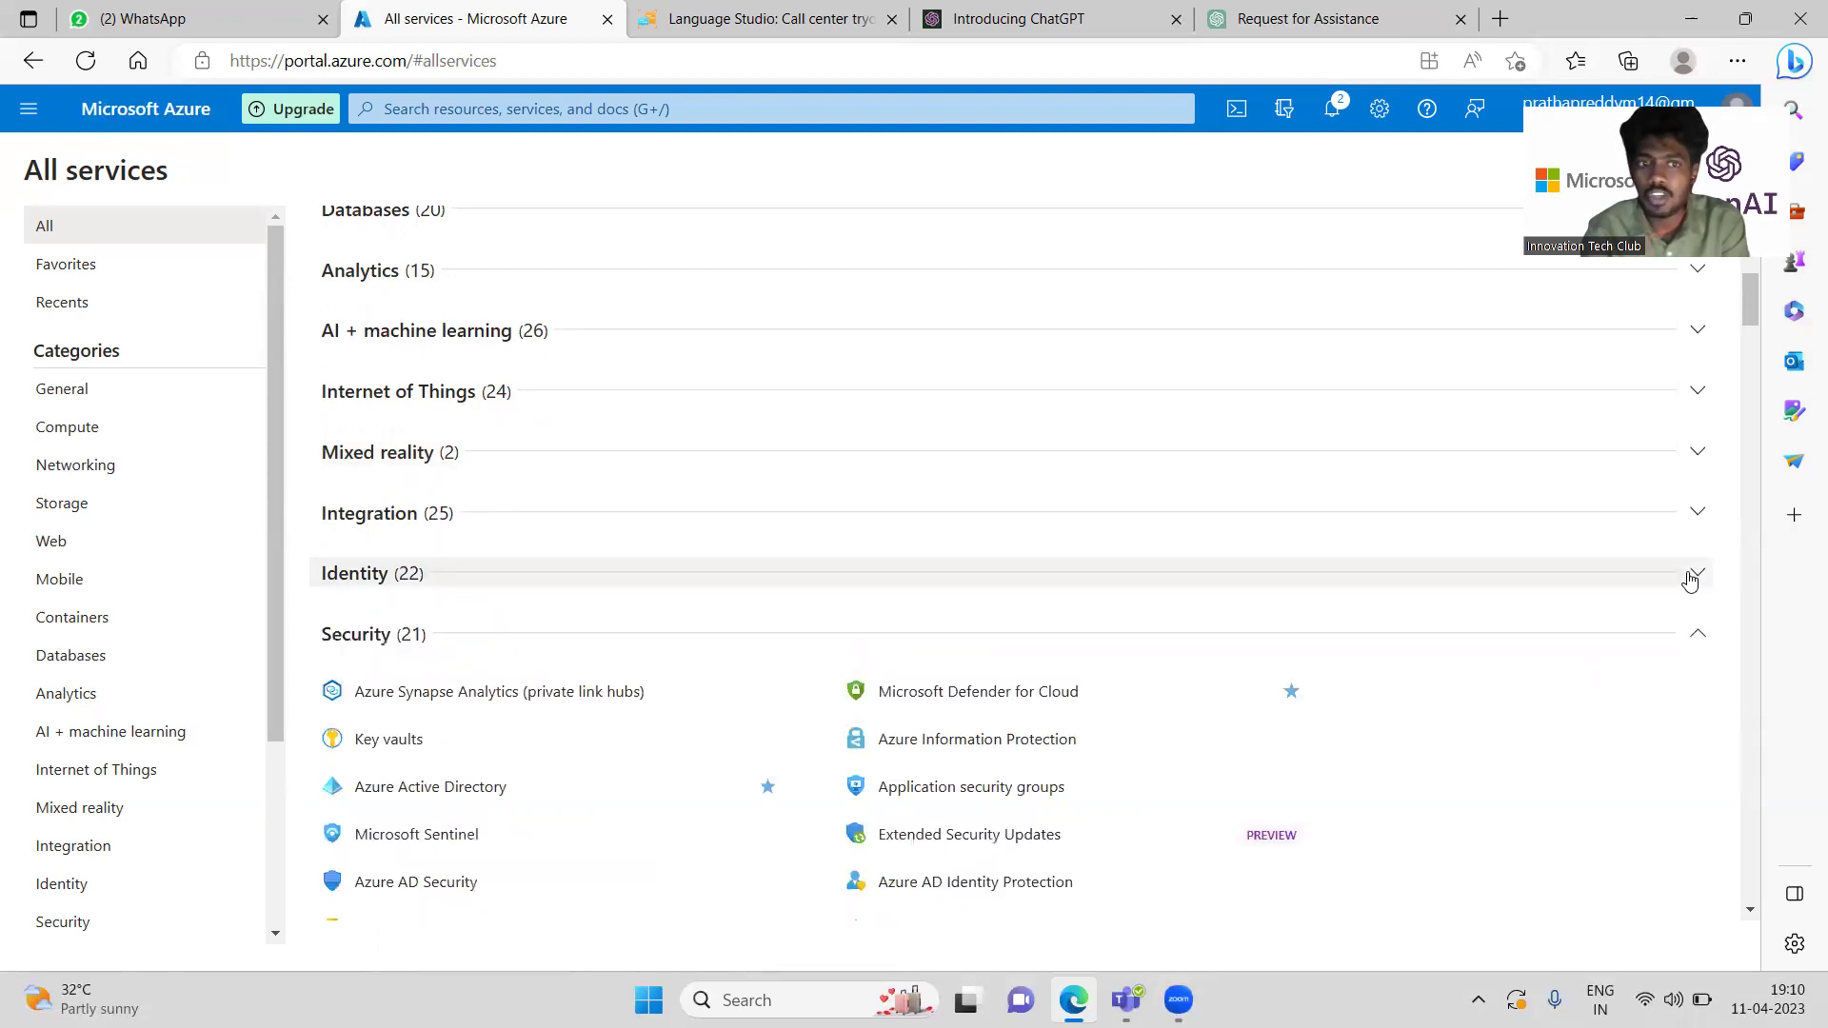
left_click(1699, 639)
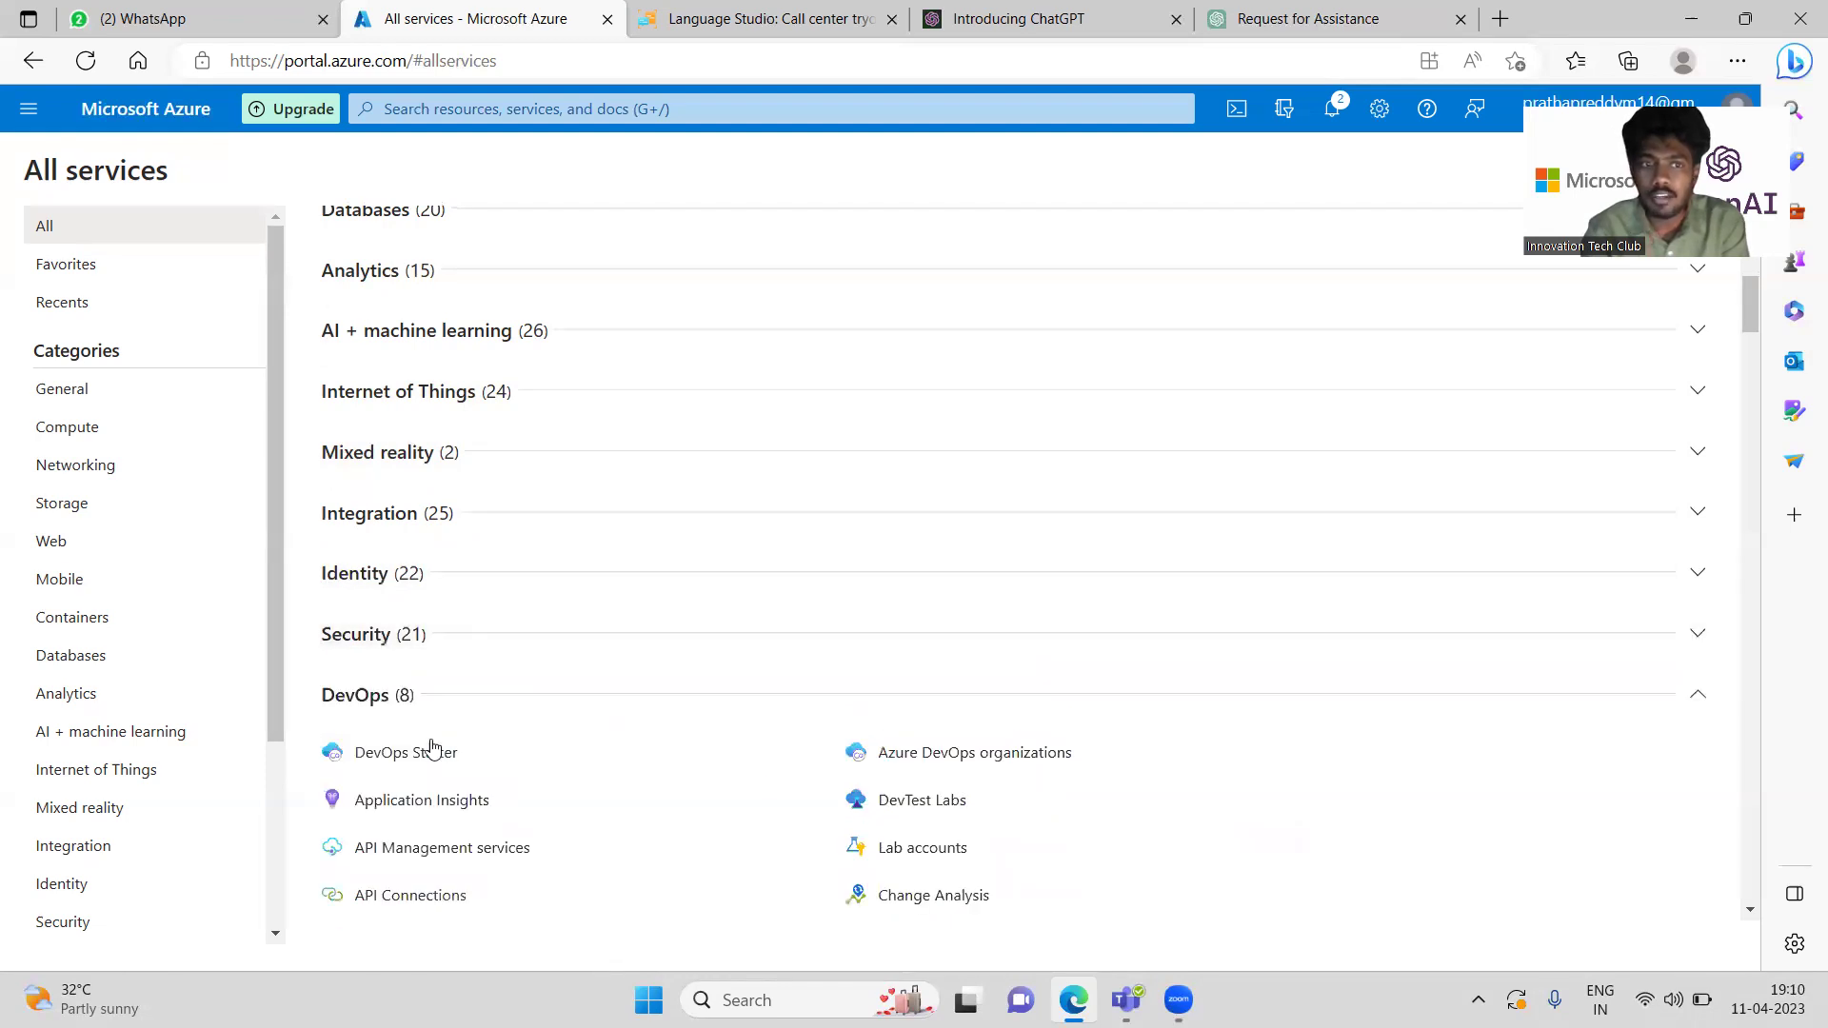
left_click(1689, 704)
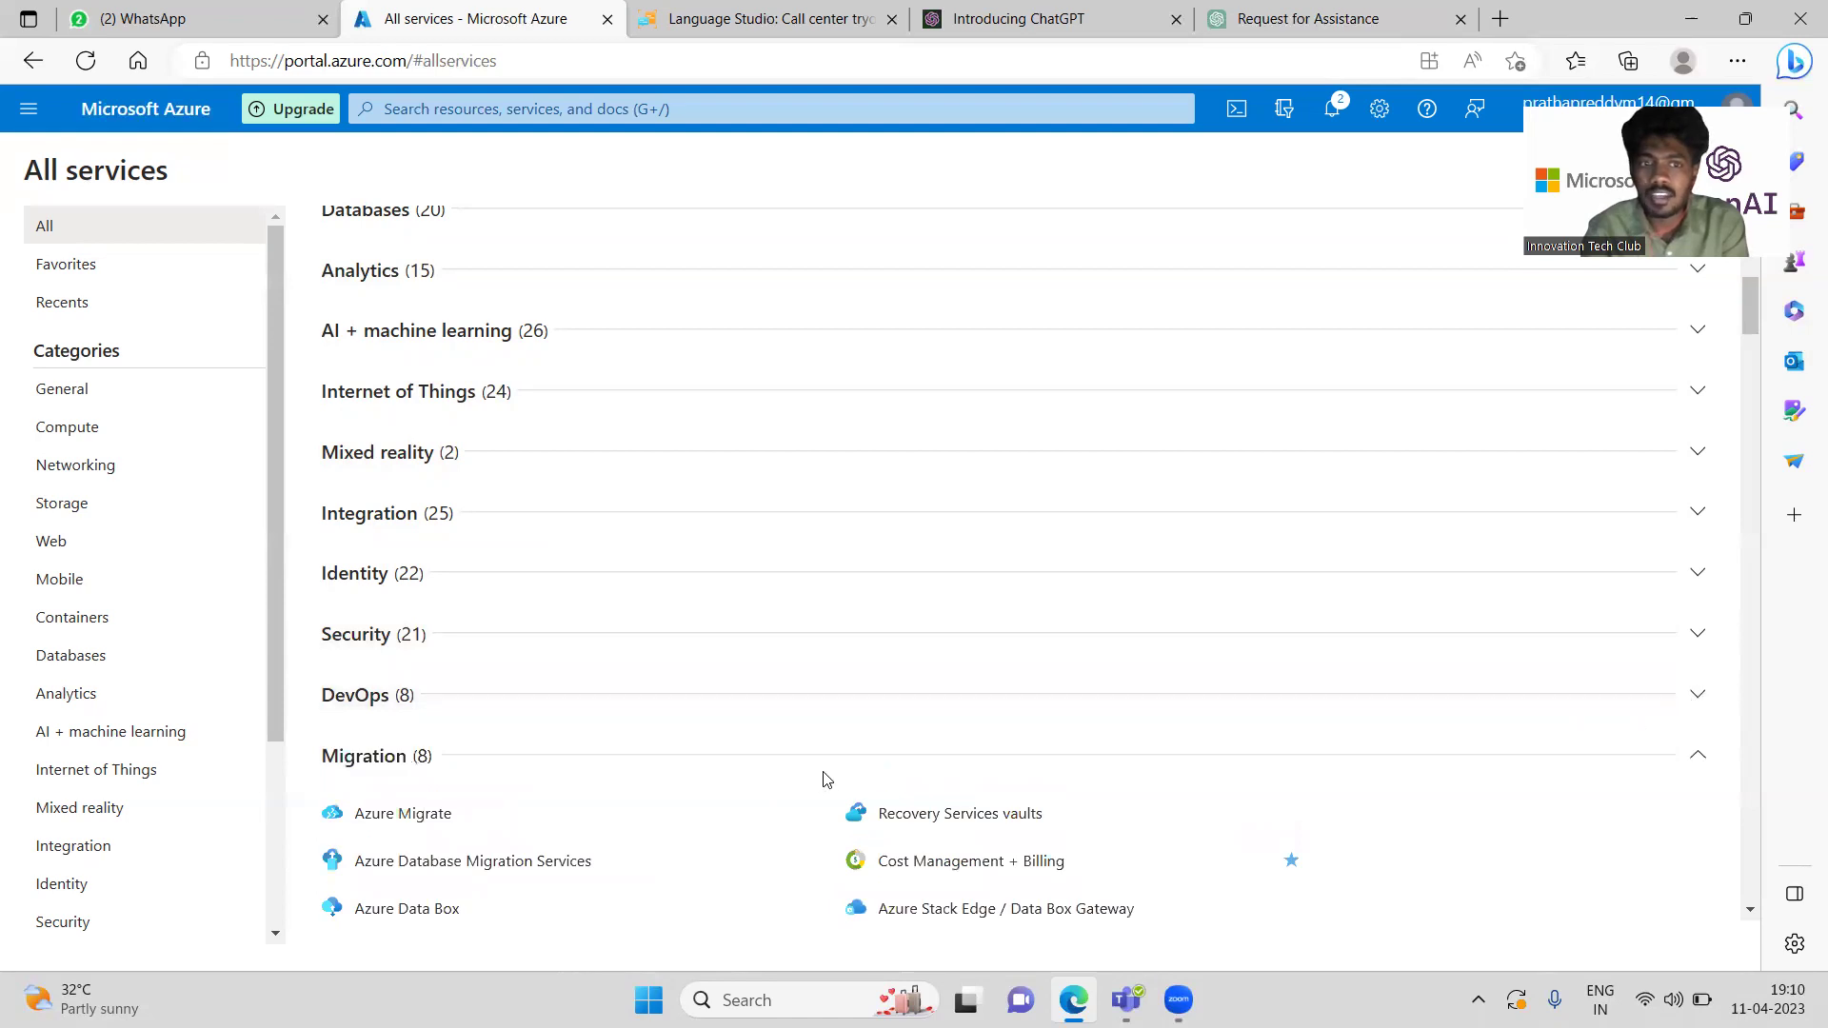
left_click(1700, 764)
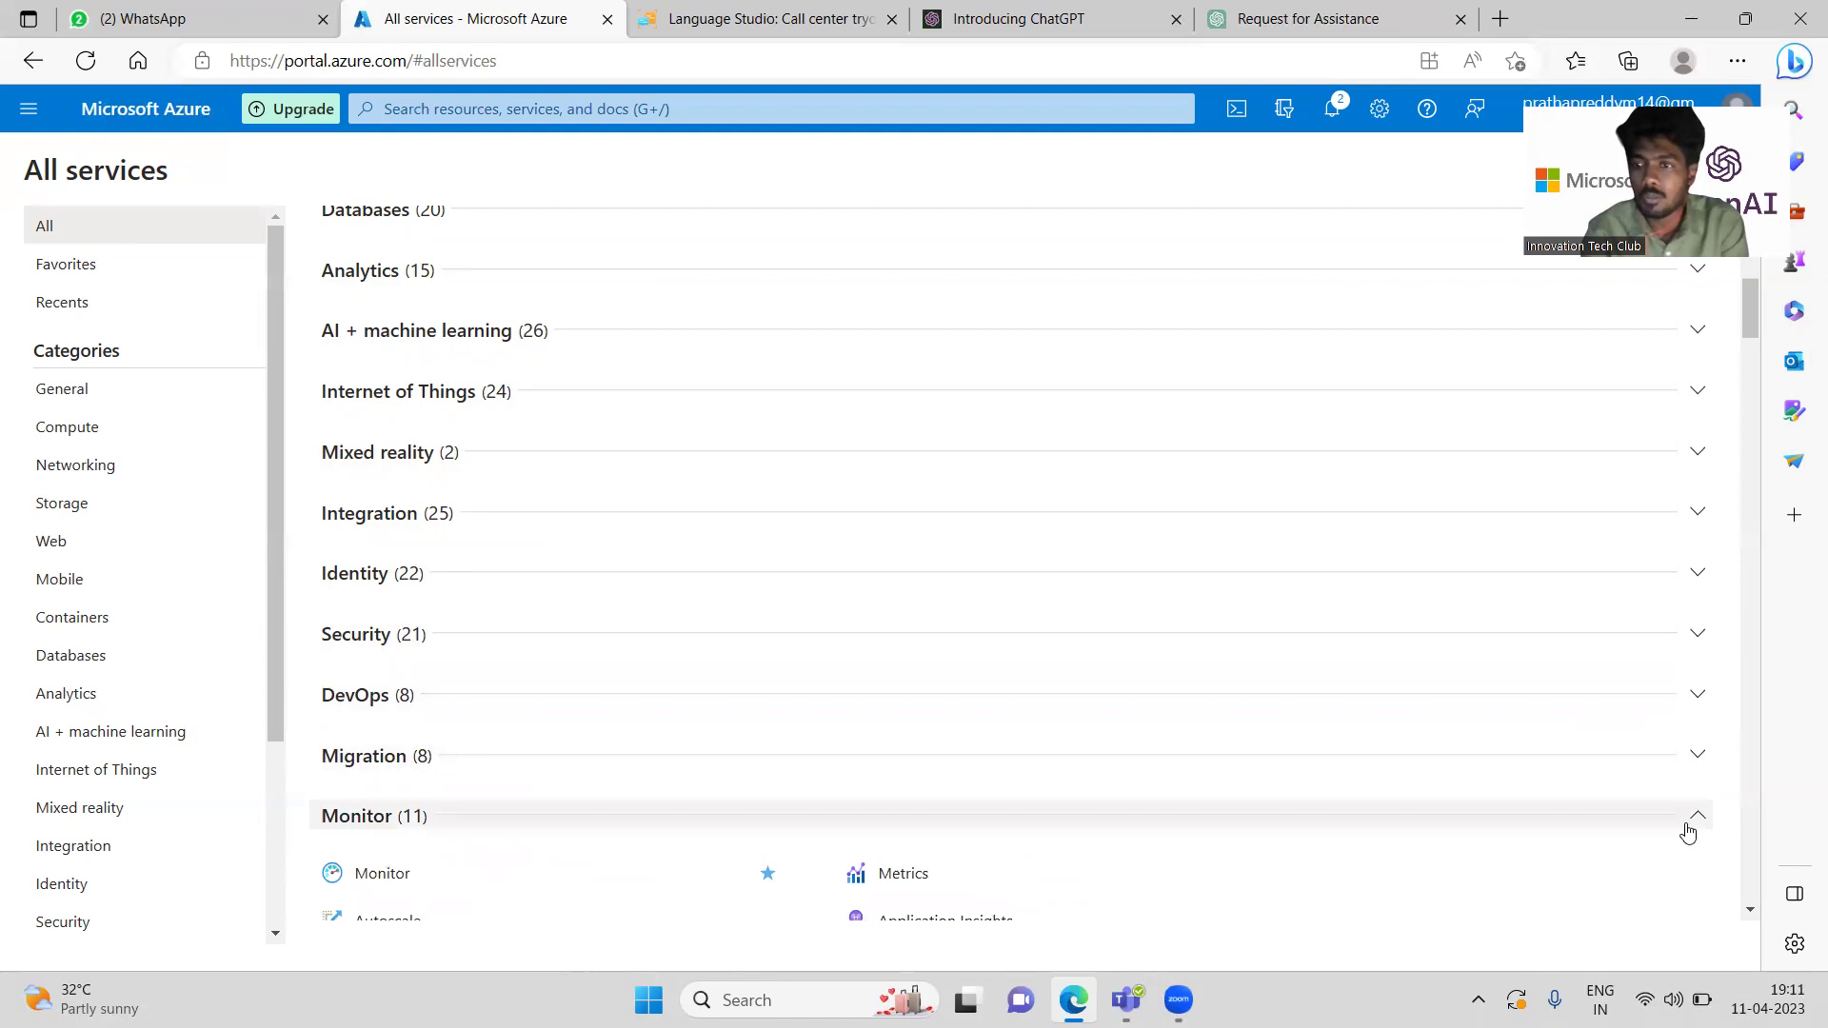
Go through the Monitor, Management and governance, Intune, Hybrid + multicloud and Other services, collapsing each category, and return to the start of the catalogue.
left_click(1688, 826)
scroll(1362, 596, "down", 4)
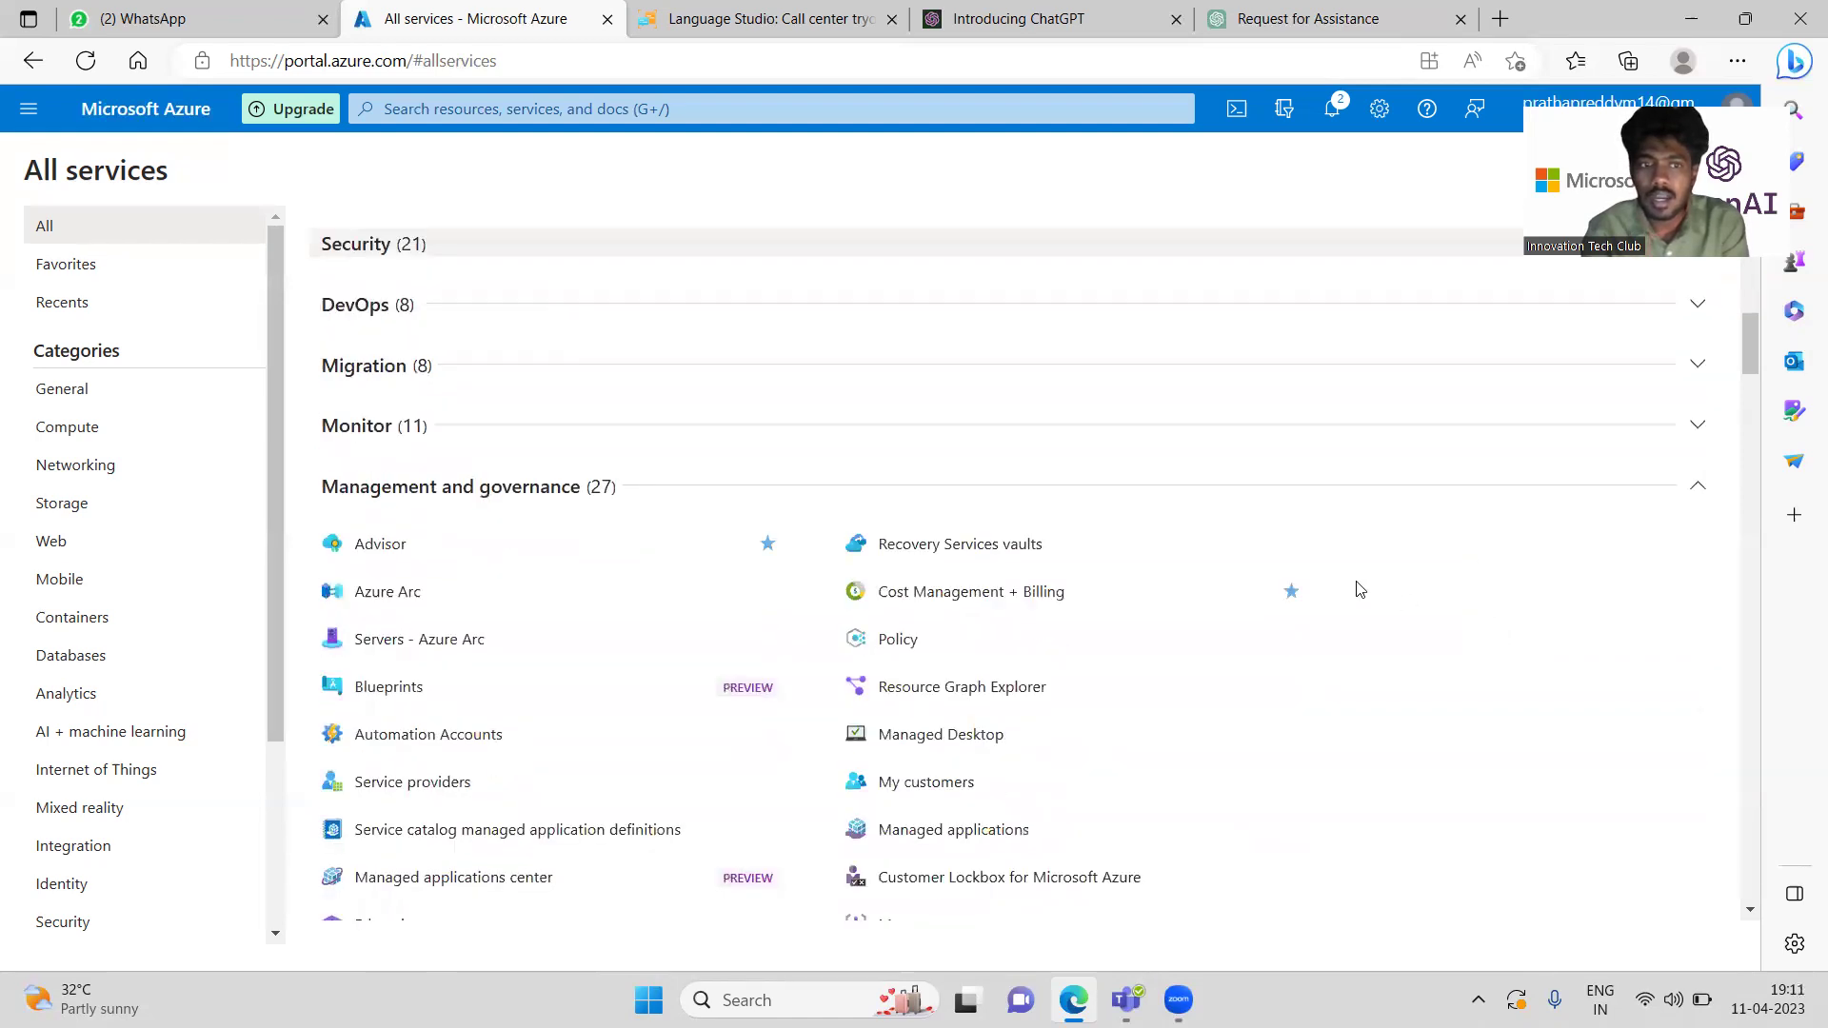
left_click(1688, 479)
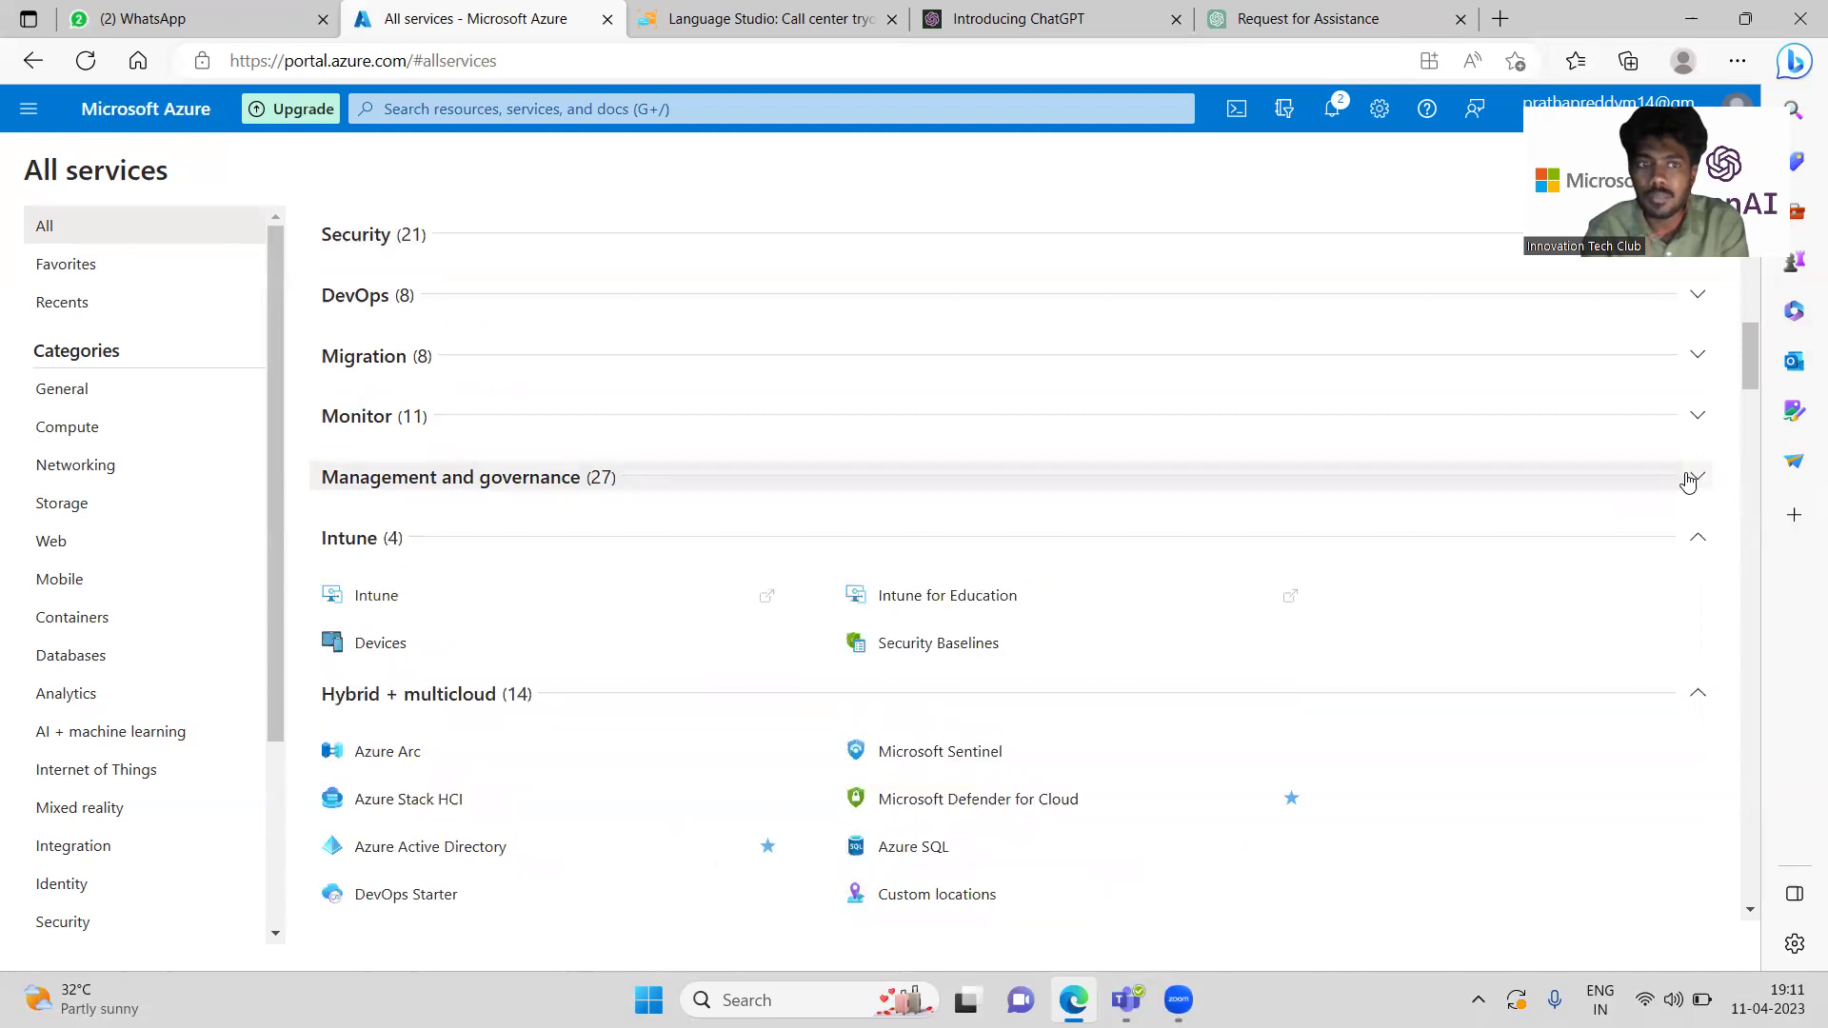
left_click(1697, 541)
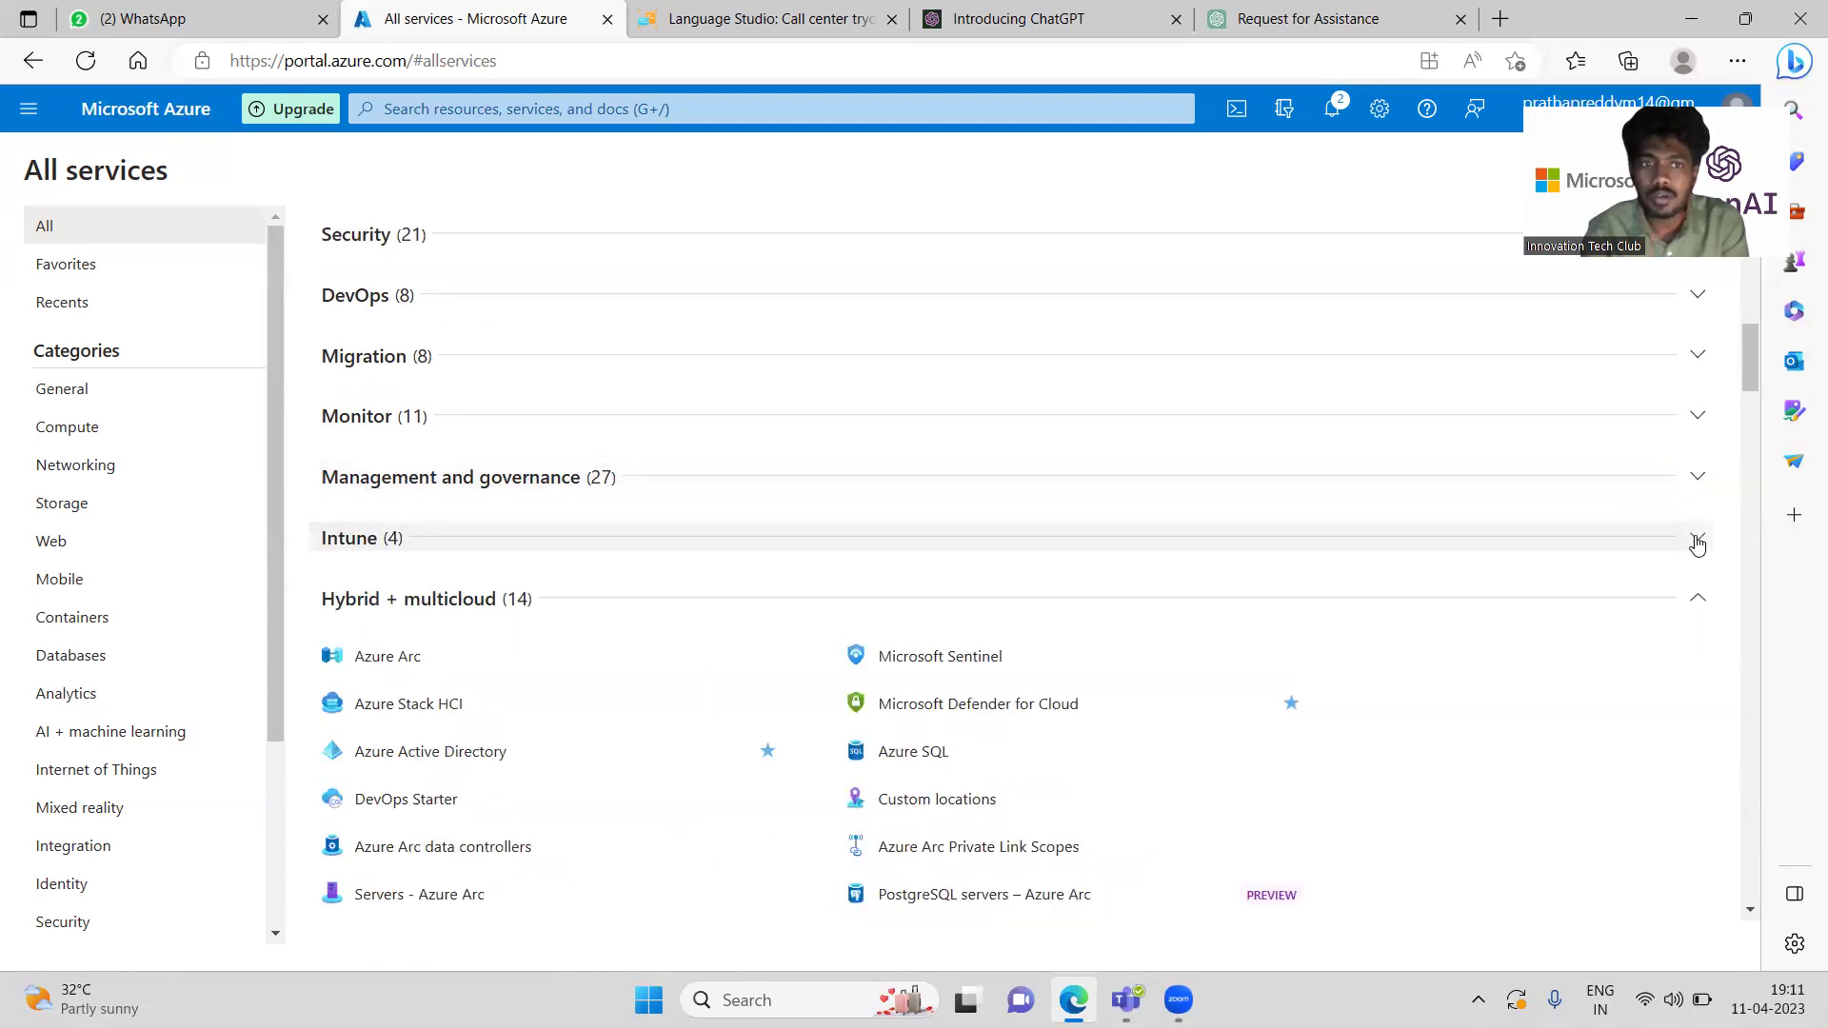
left_click(1702, 602)
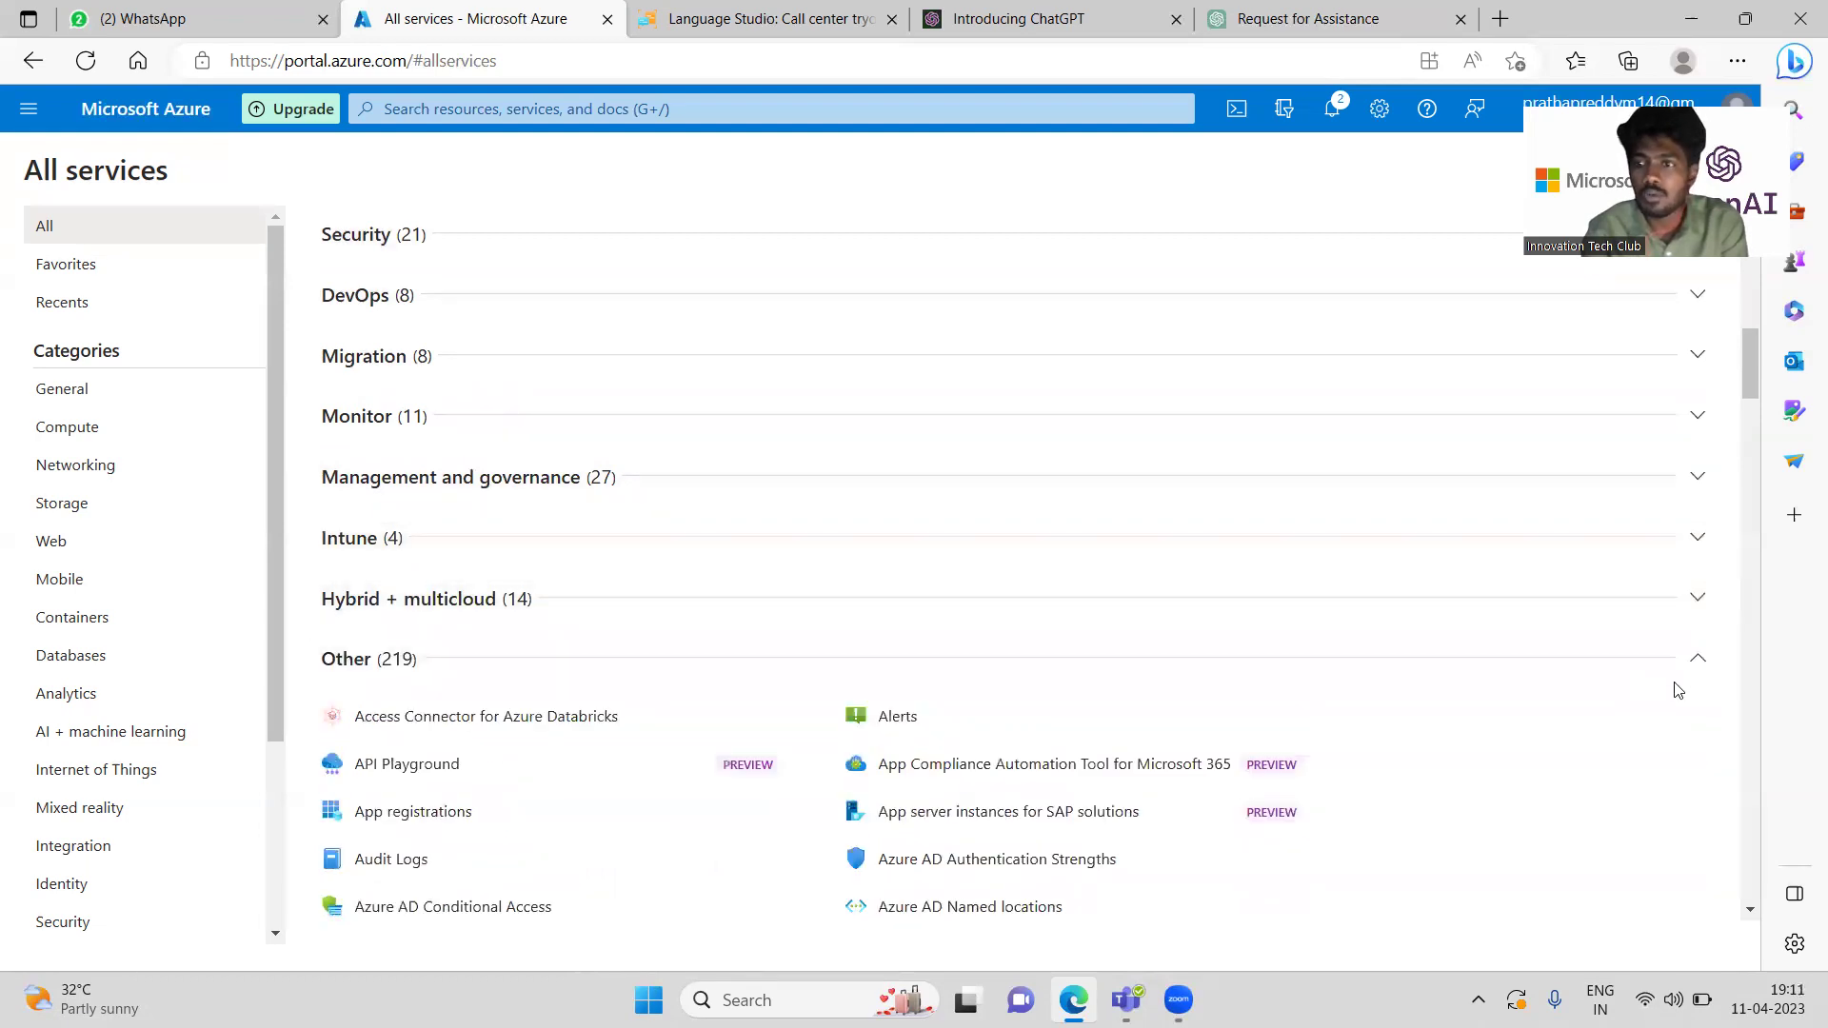
left_click(1704, 667)
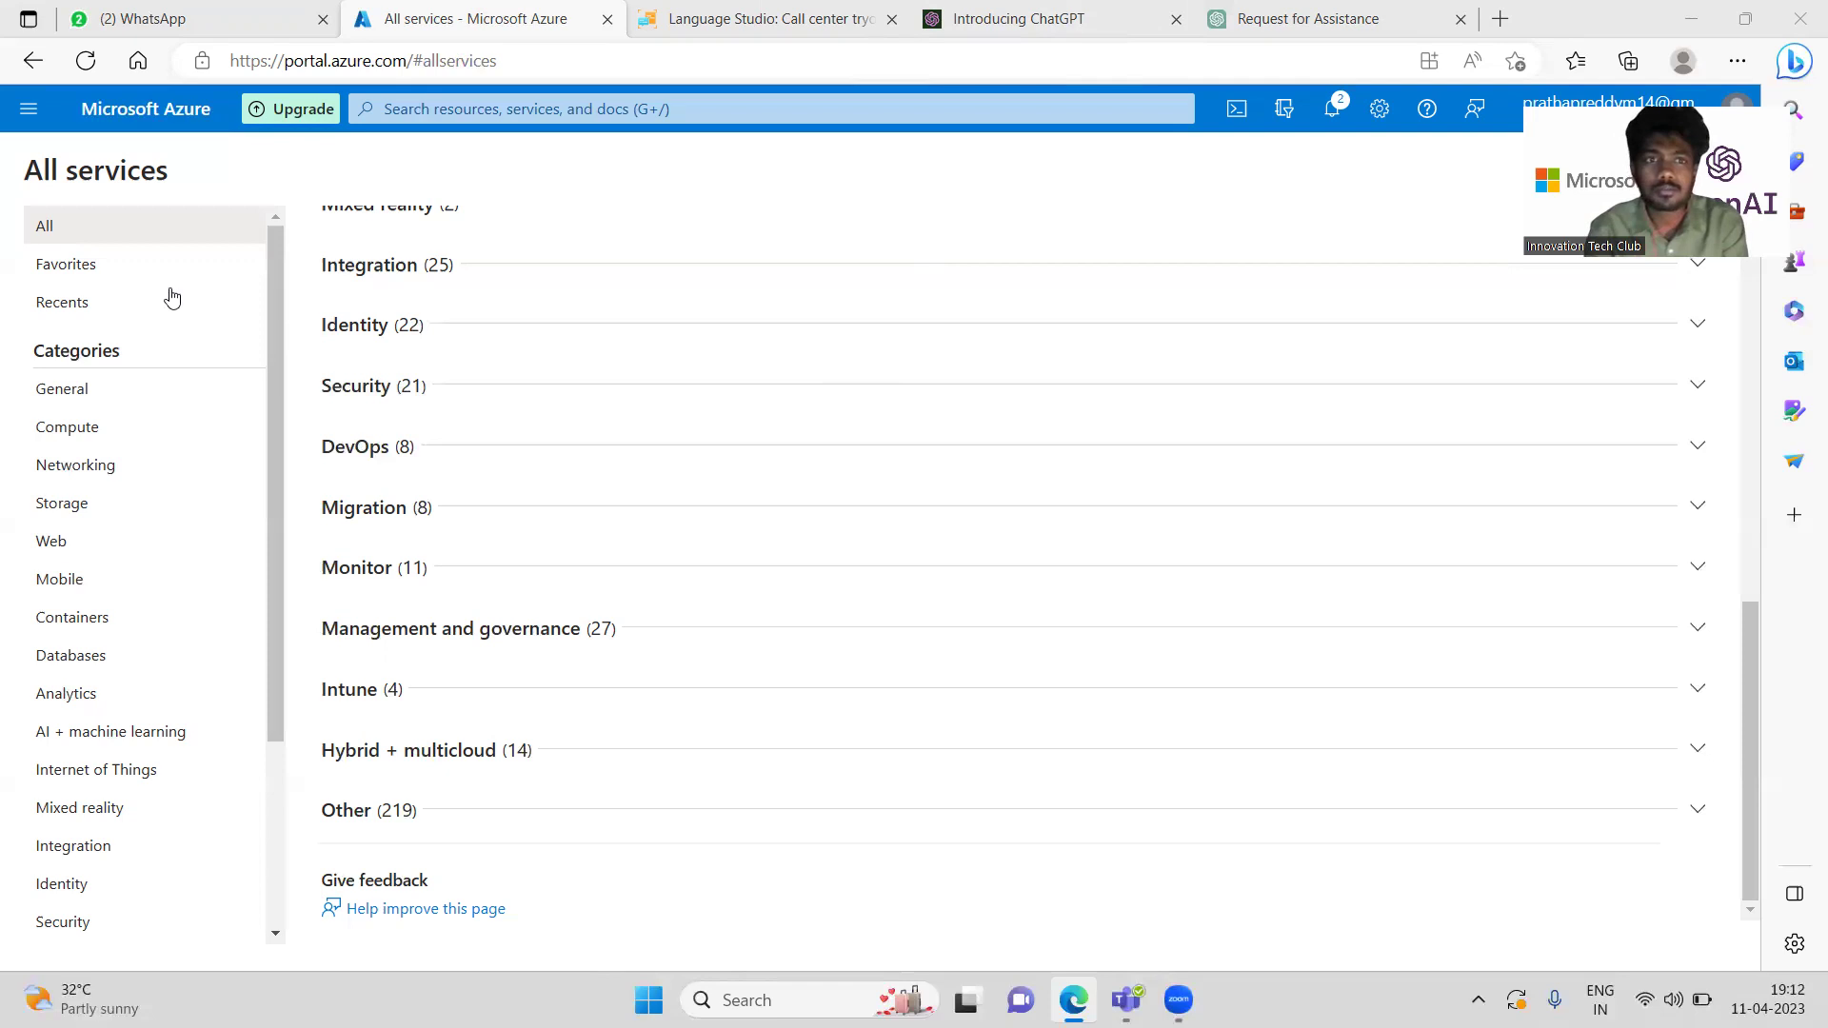
scroll(629, 579, "up", 10)
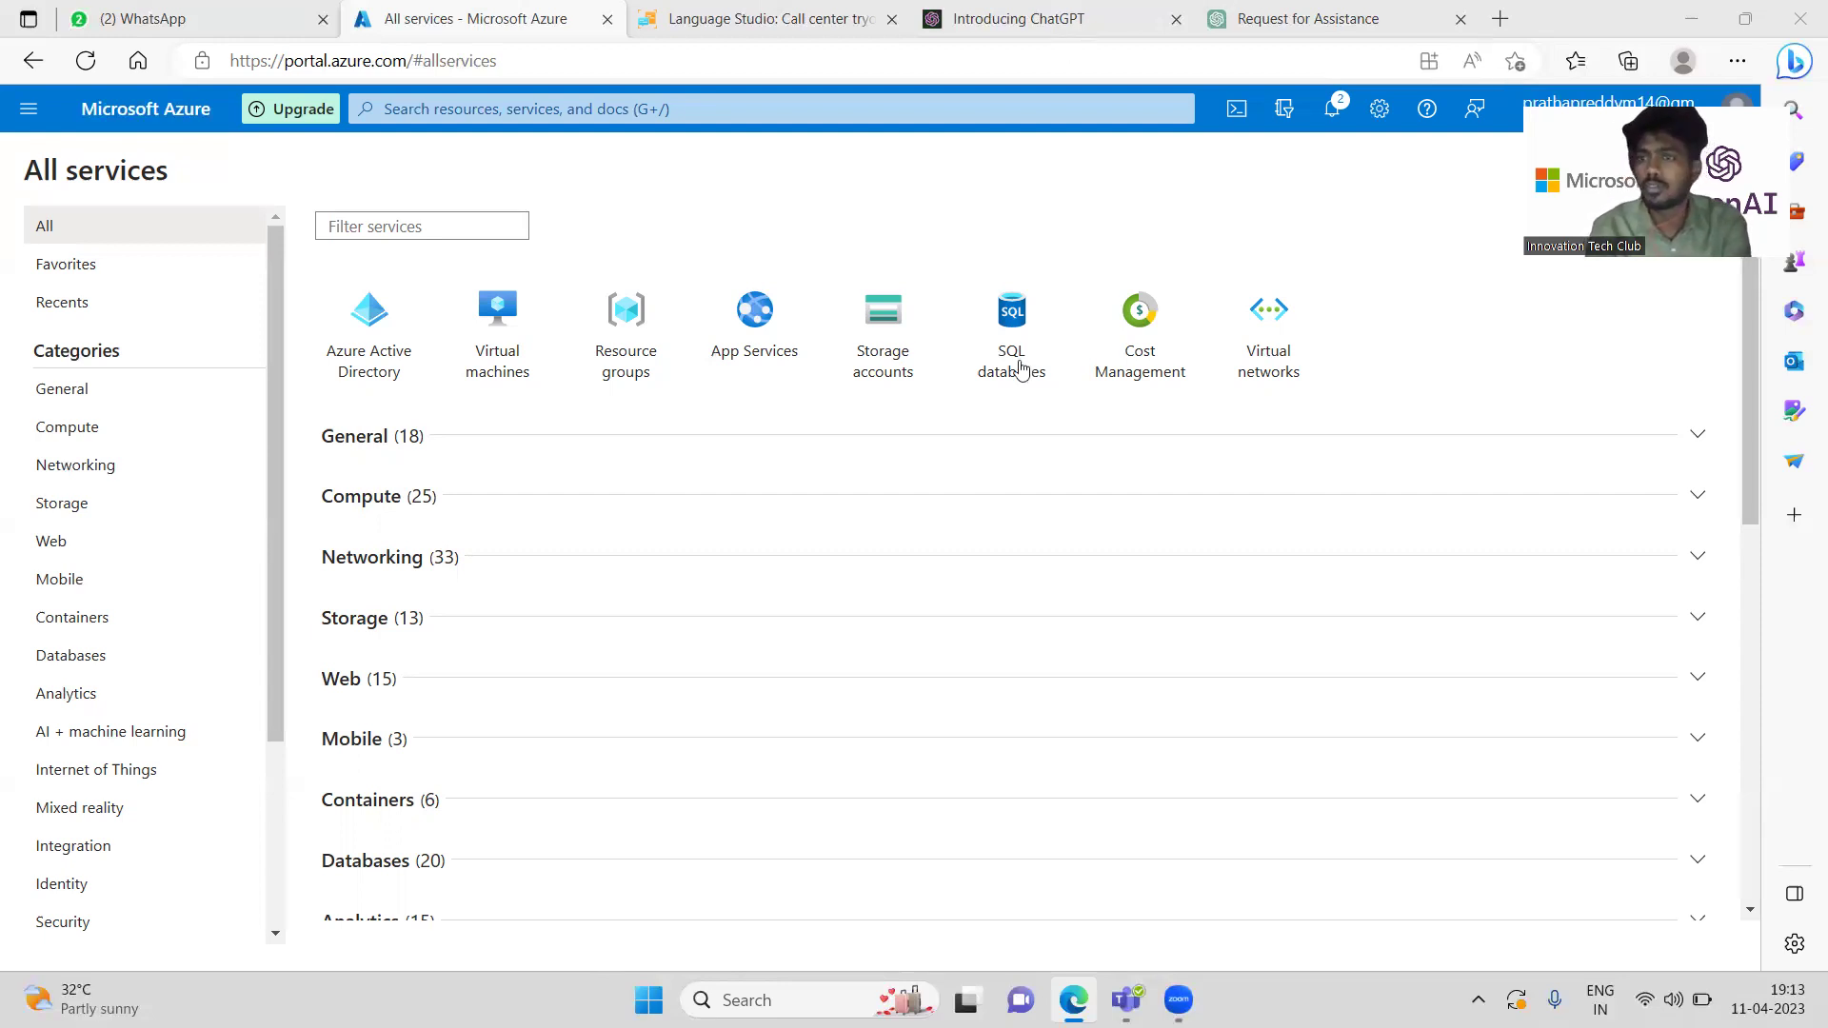
mouse_move(1021, 368)
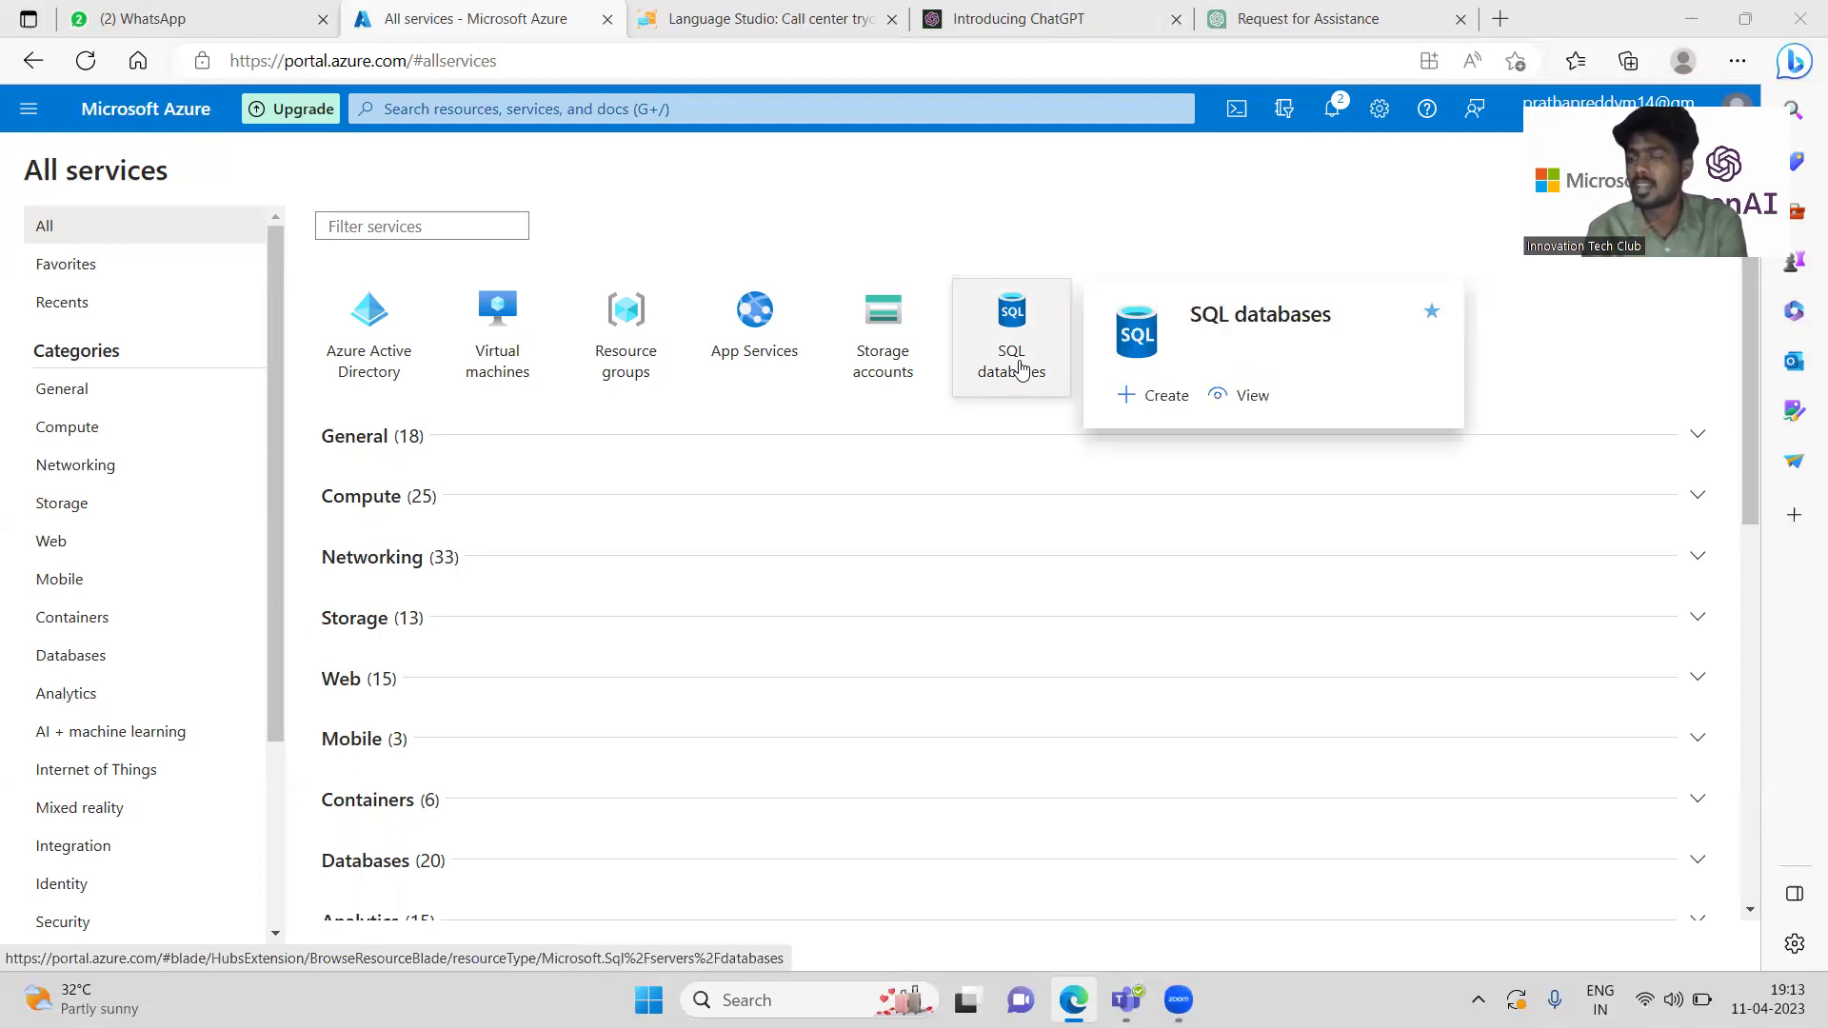